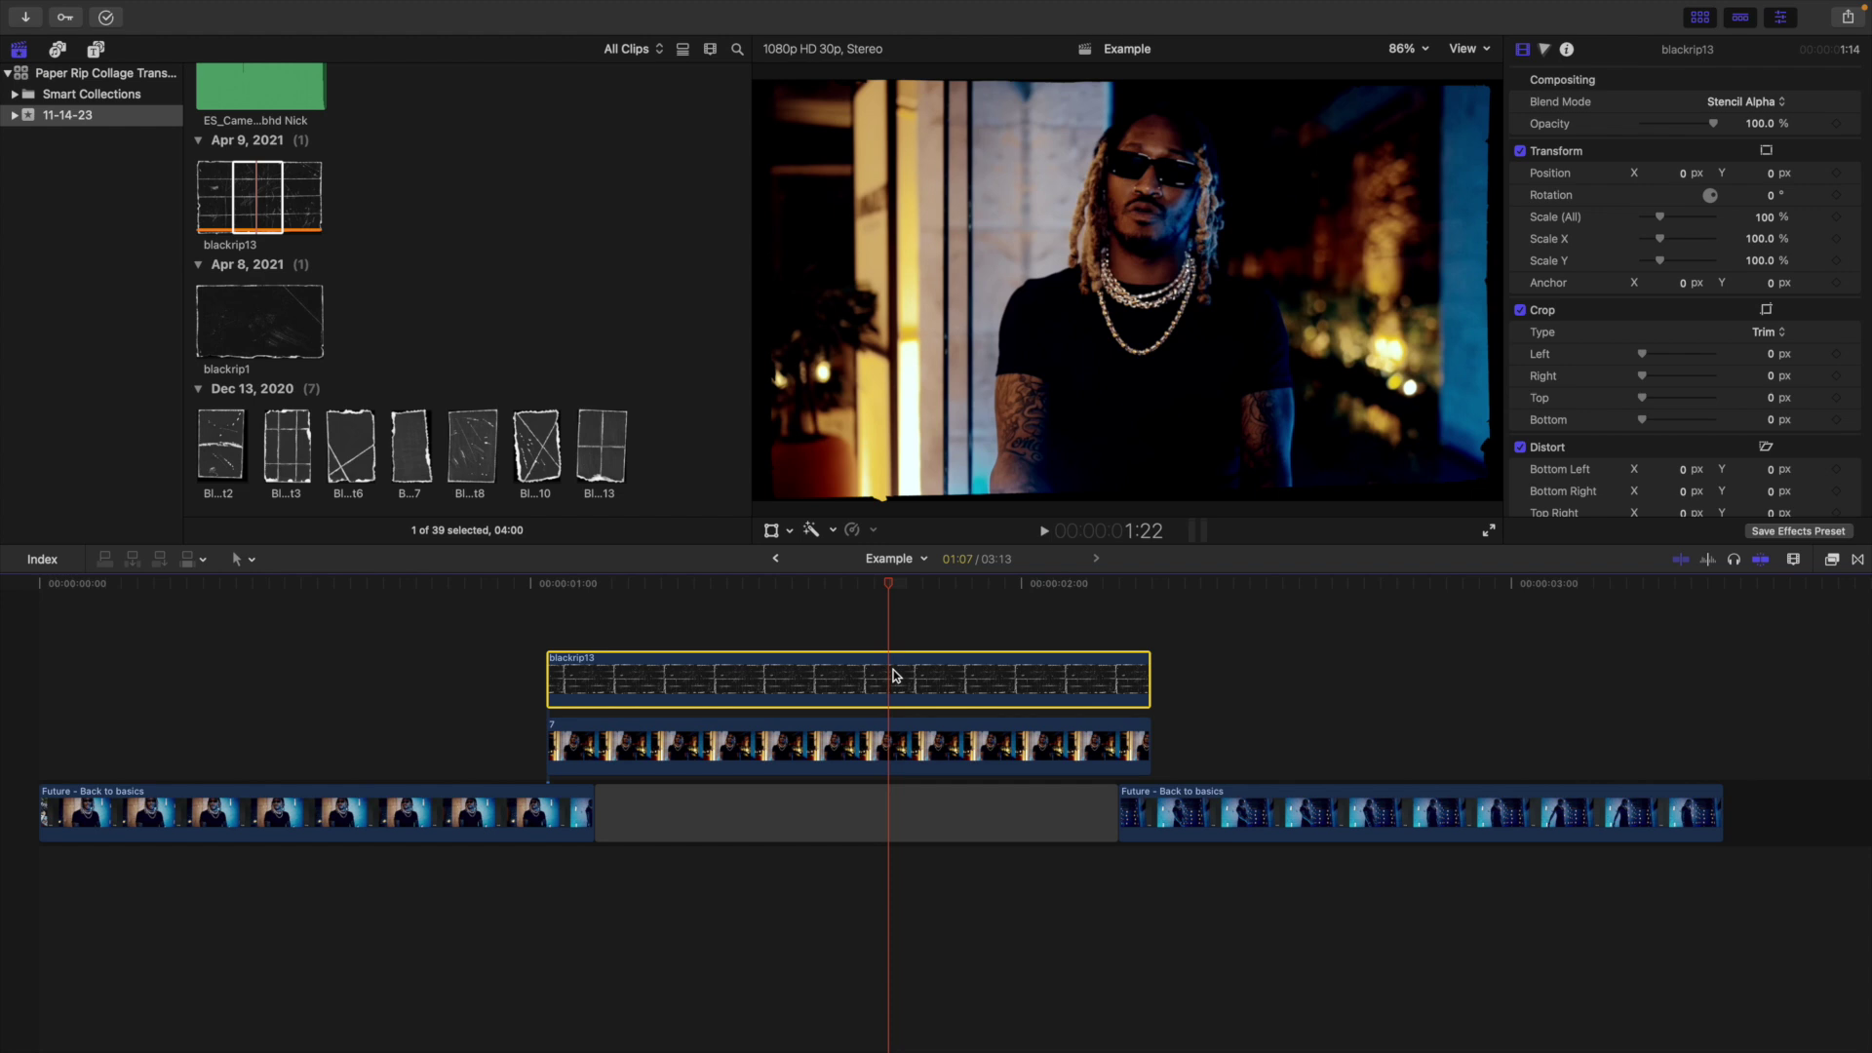
Duplicate the blackrip13 texture above itself and set the copy's blend mode to Screen
{"action": "left_click_drag", "start_coordinate": [893, 675], "coordinate": [884, 629]}
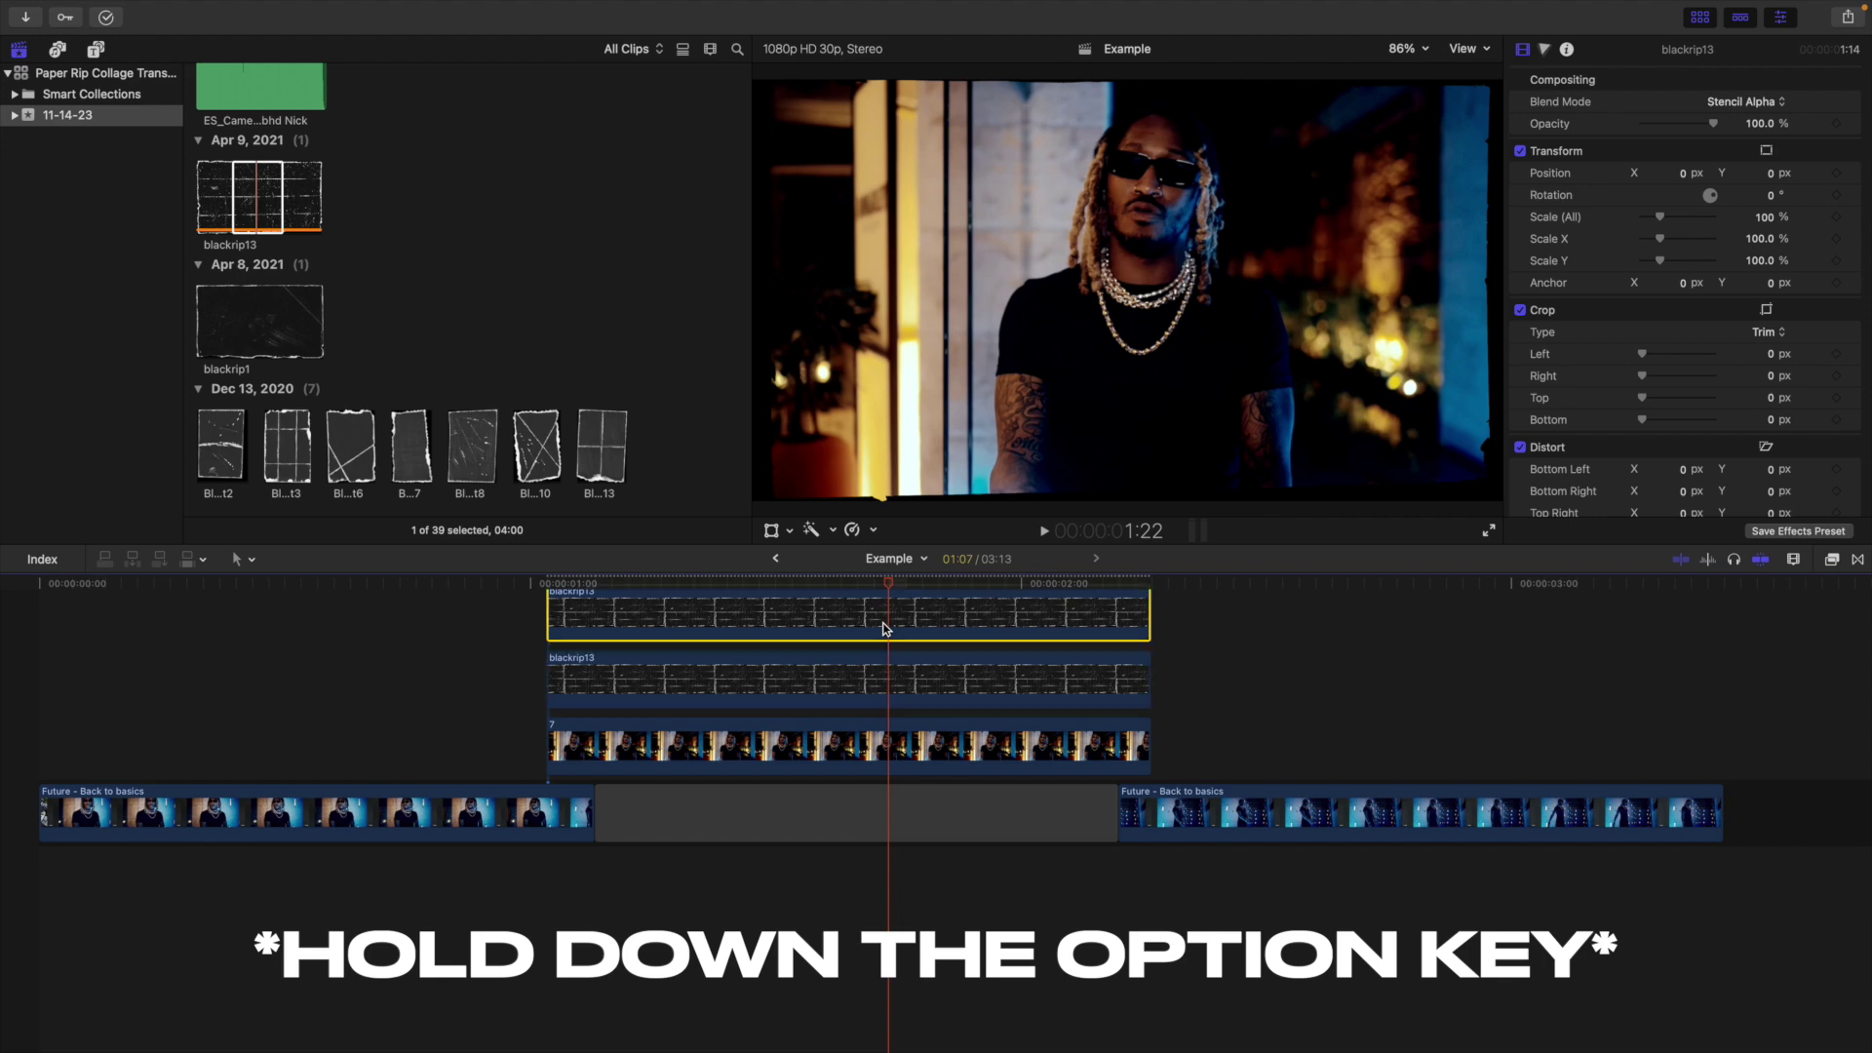
{"action": "scroll", "coordinate": [882, 629], "scroll_direction": "up", "scroll_amount": 2}
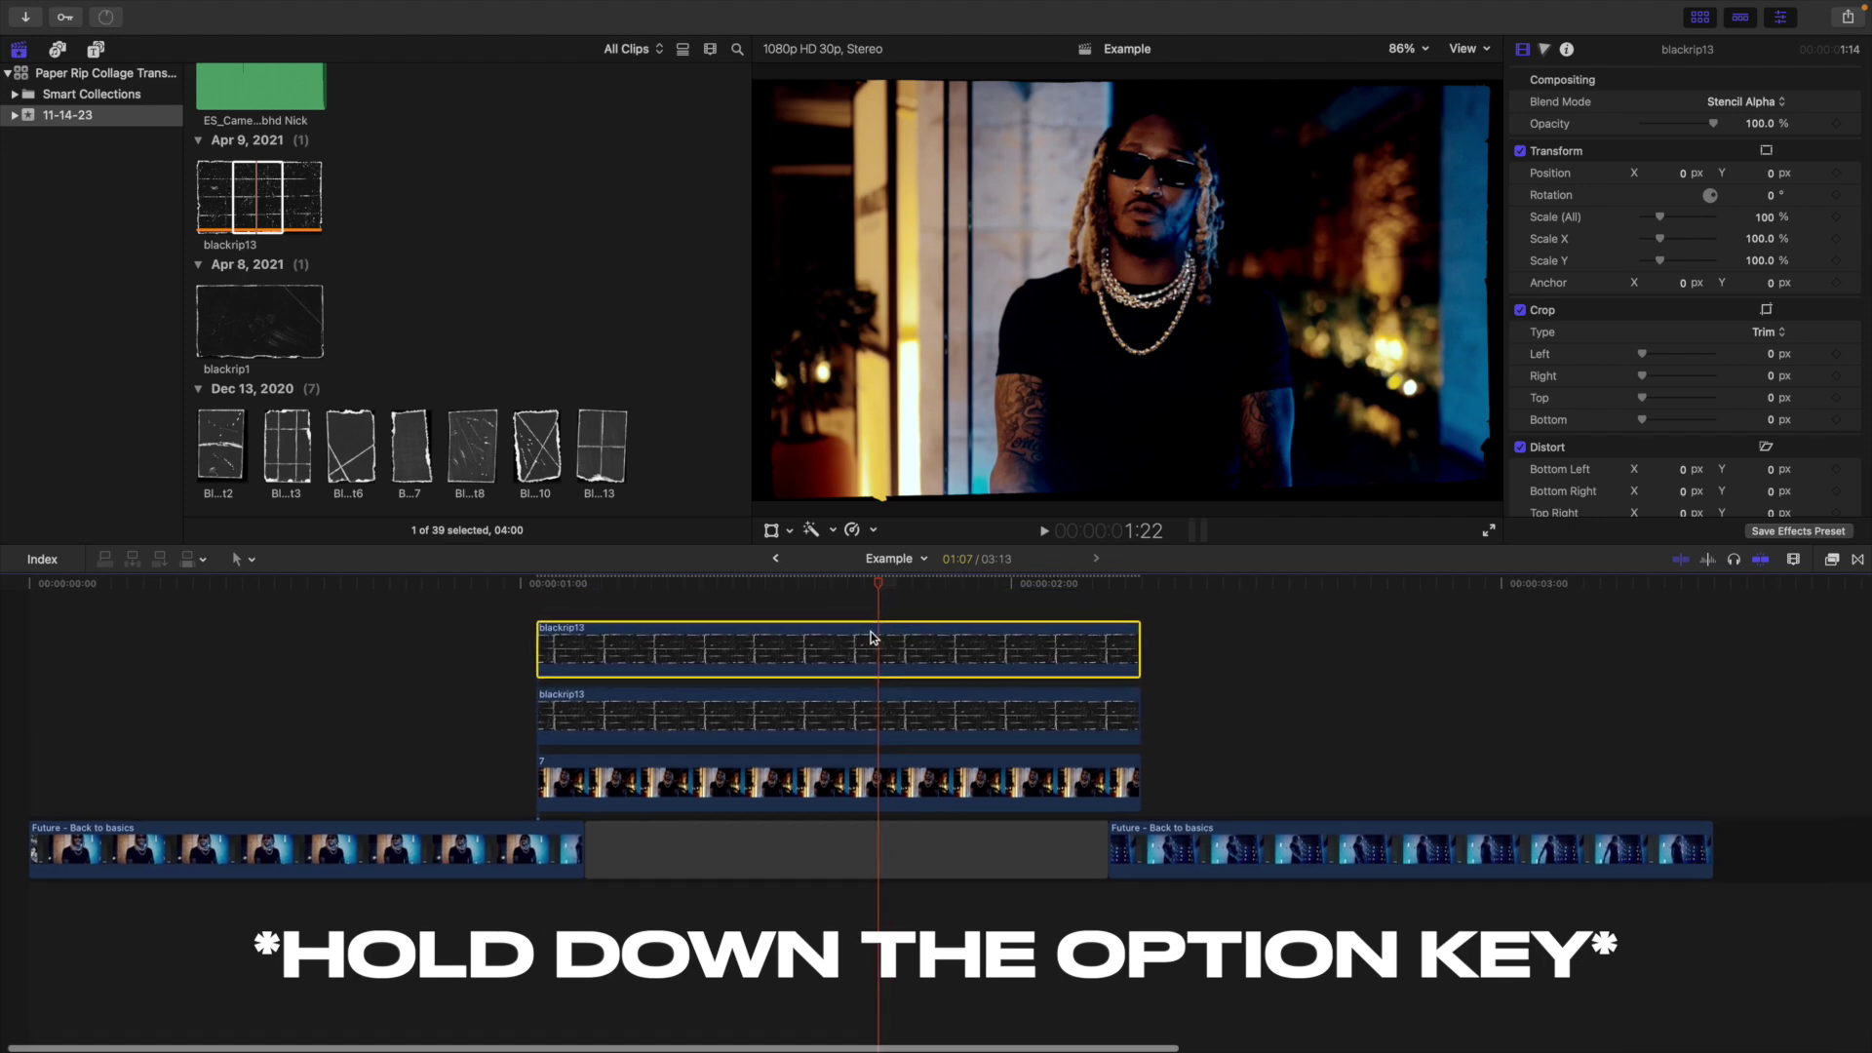
{"action": "left_click", "coordinate": [1728, 103]}
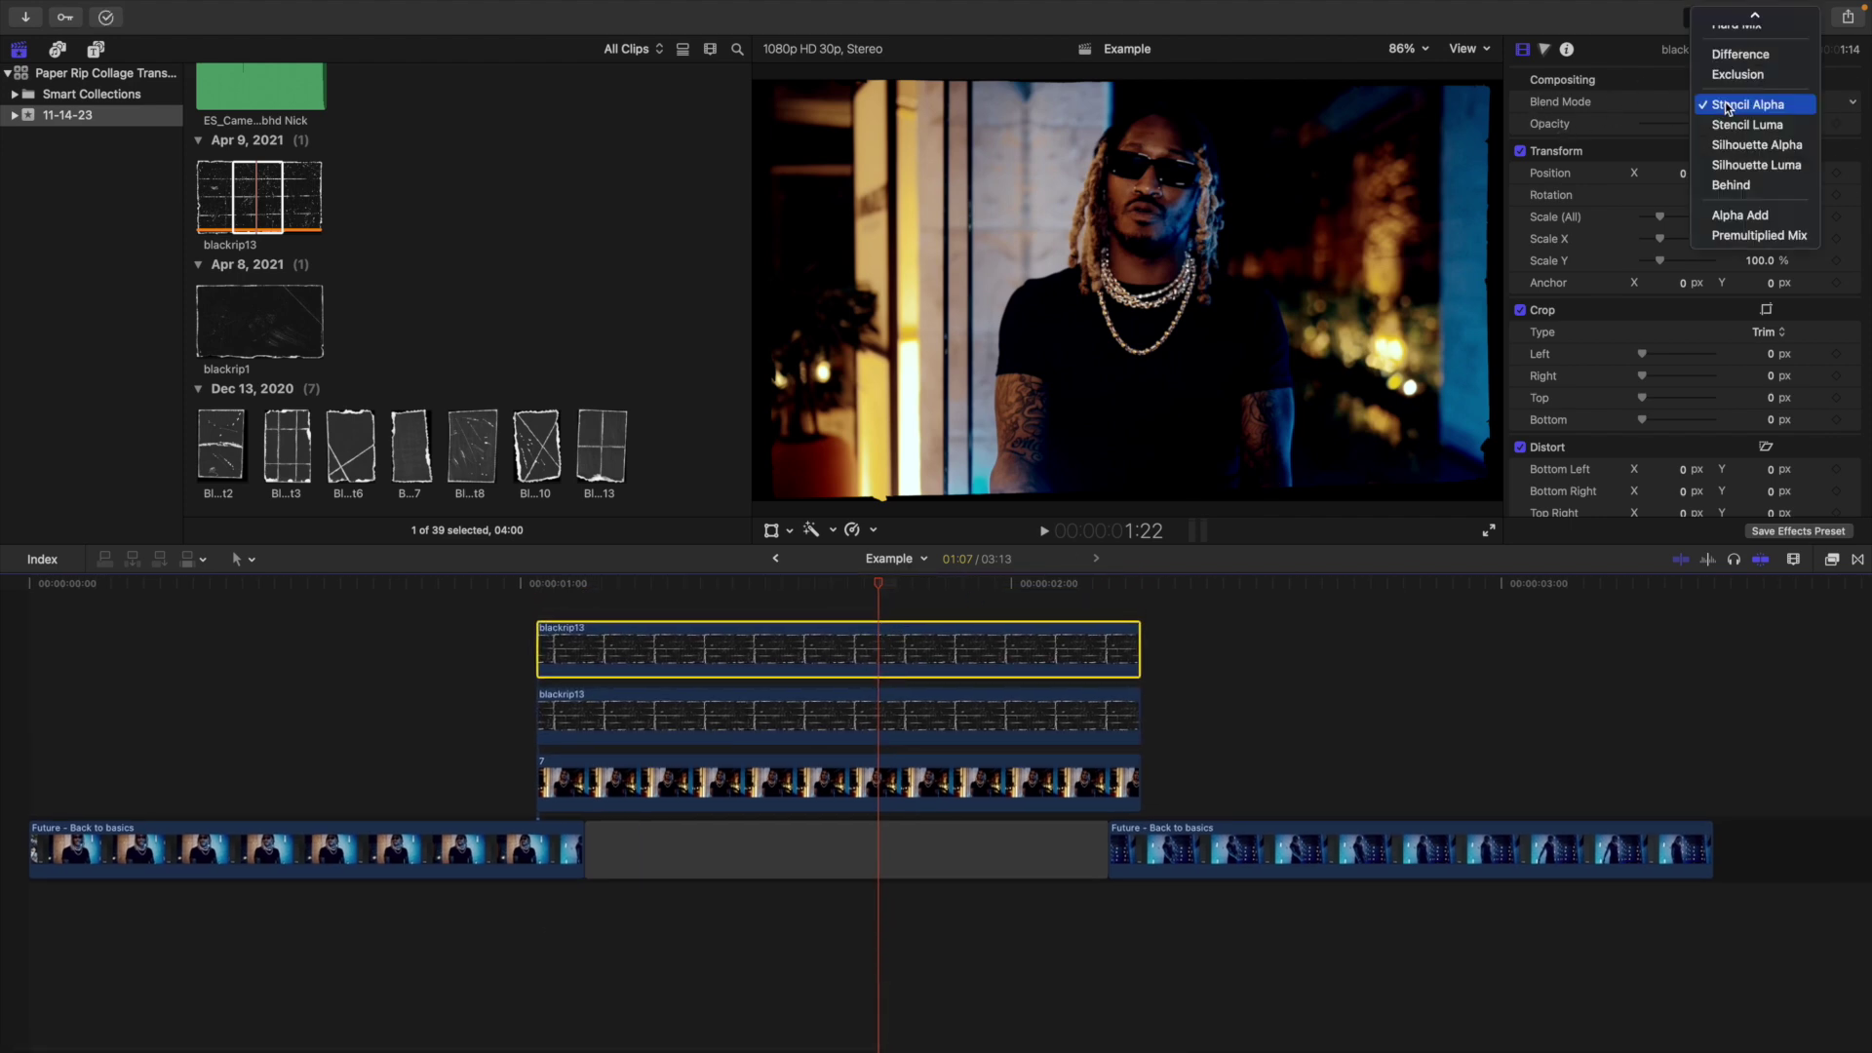
{"action": "scroll", "coordinate": [1728, 109], "scroll_direction": "up", "scroll_amount": 5}
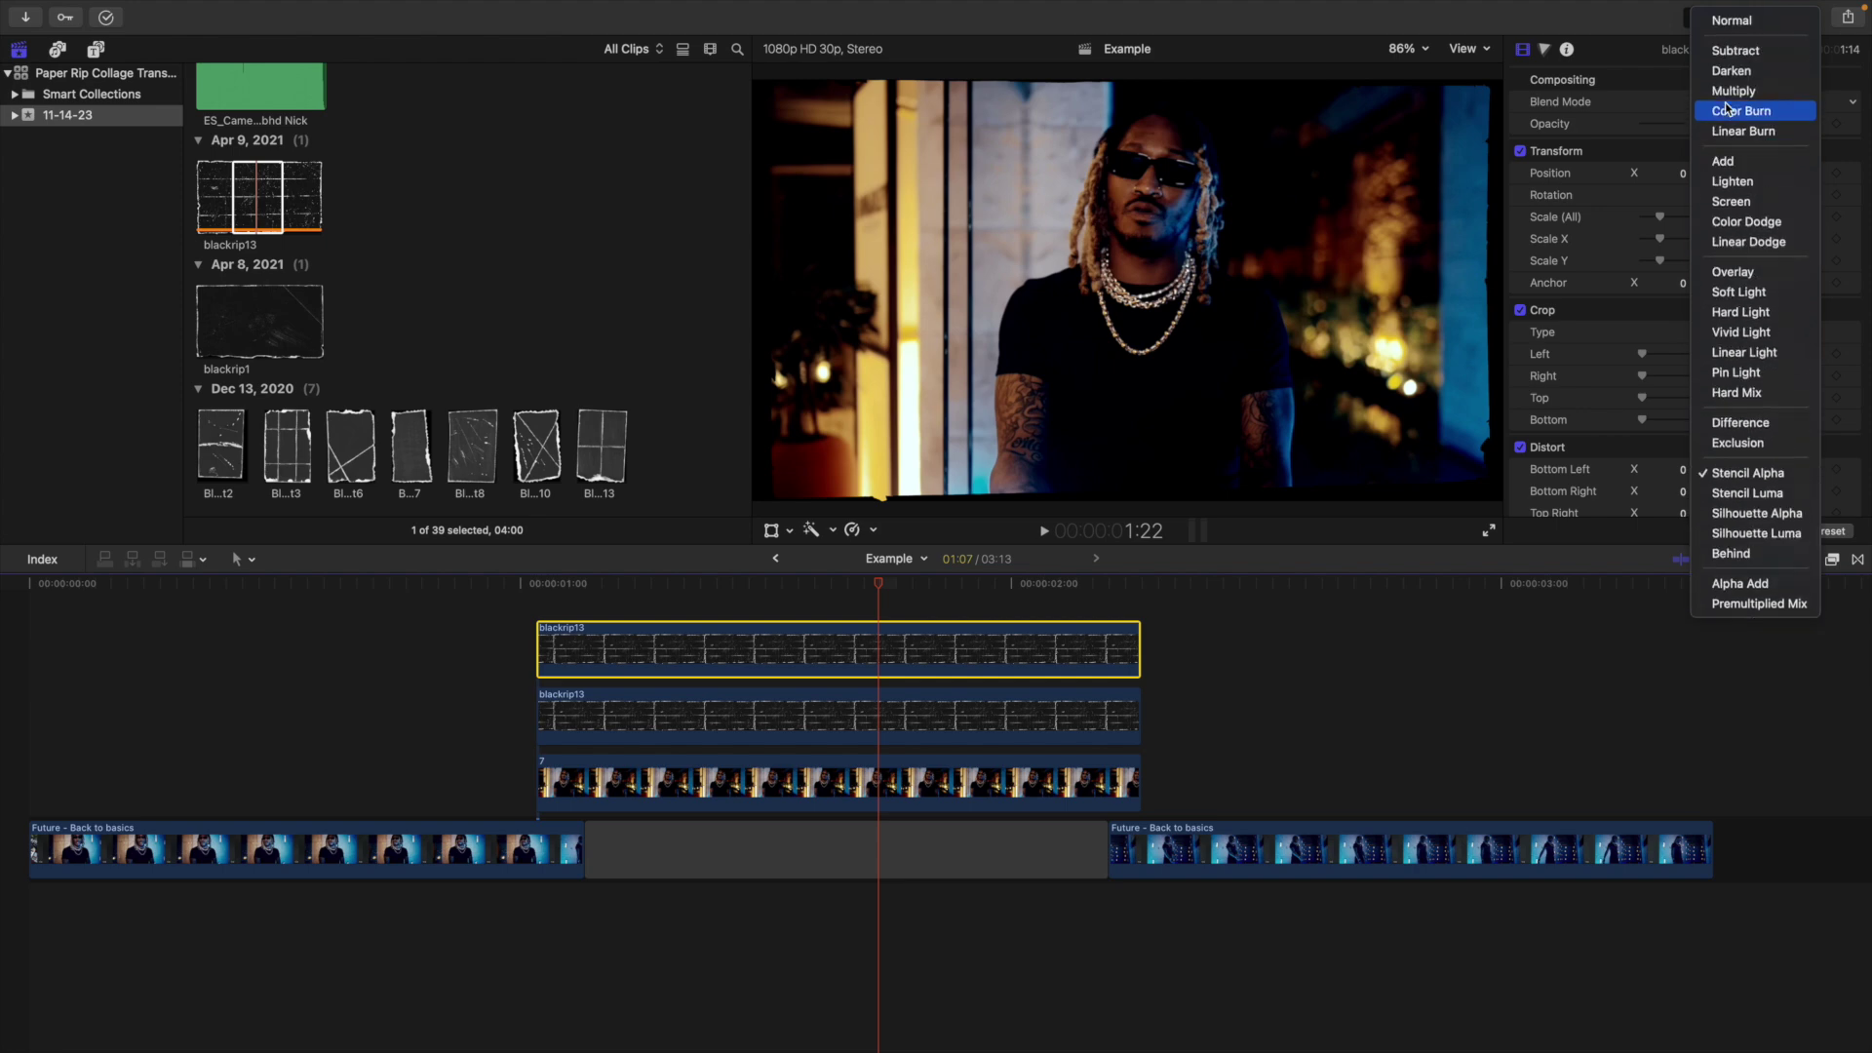
{"action": "left_click", "coordinate": [1728, 202]}
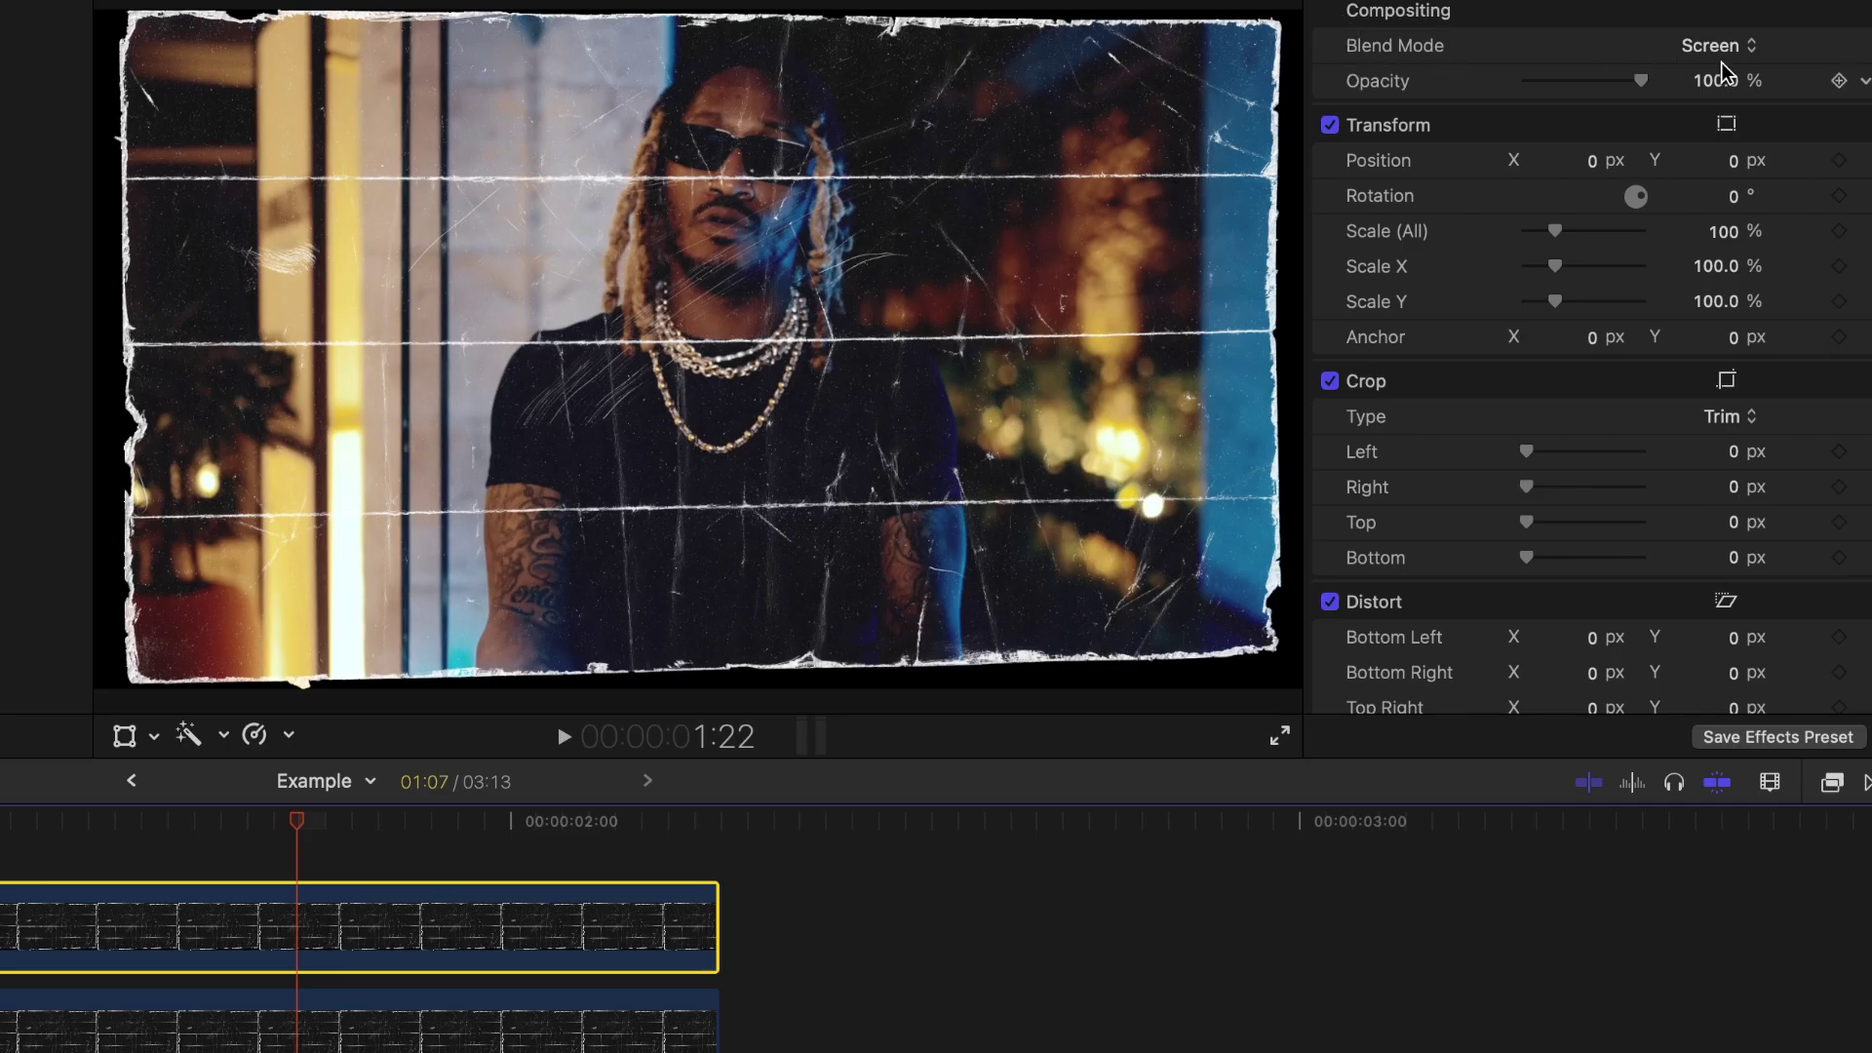
Combine both blackrip13 clips and the photo clip beneath them into a compound clip named "Paper Rip 1"
{"action": "left_click", "coordinate": [331, 1024]}
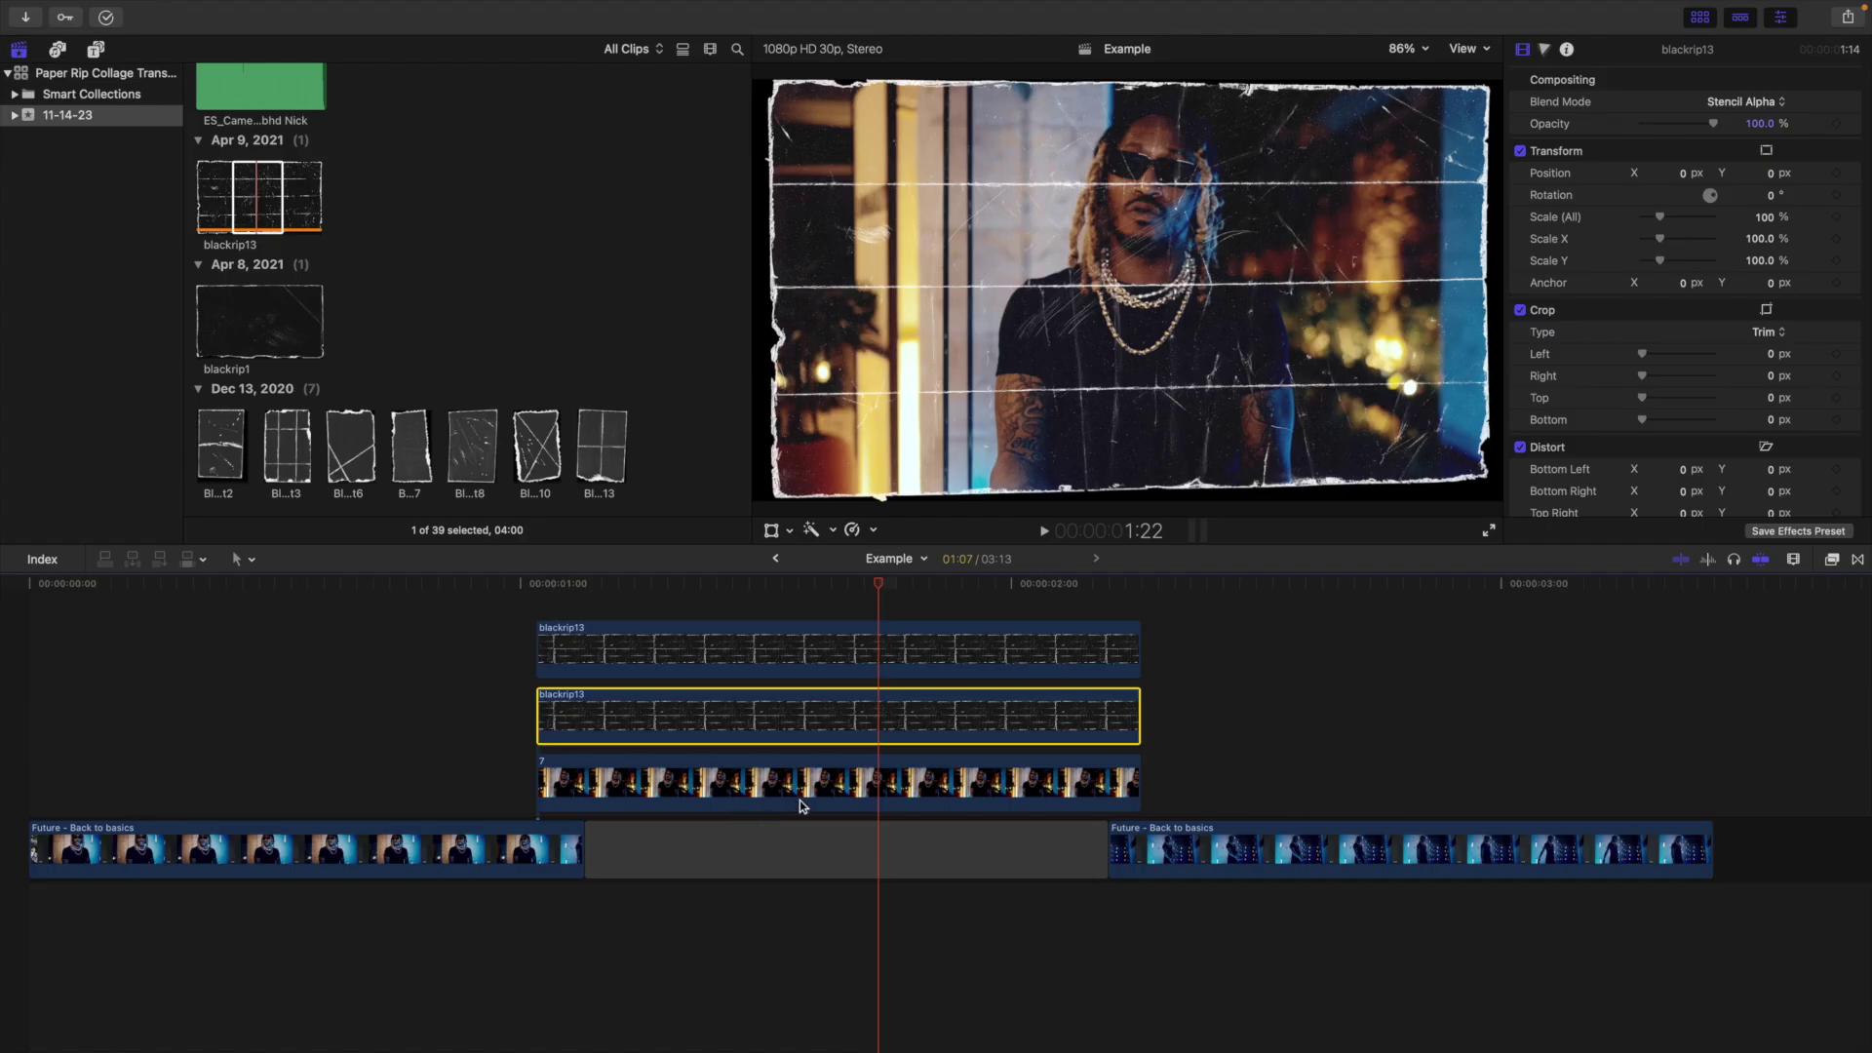
{"action": "left_click", "coordinate": [850, 788]}
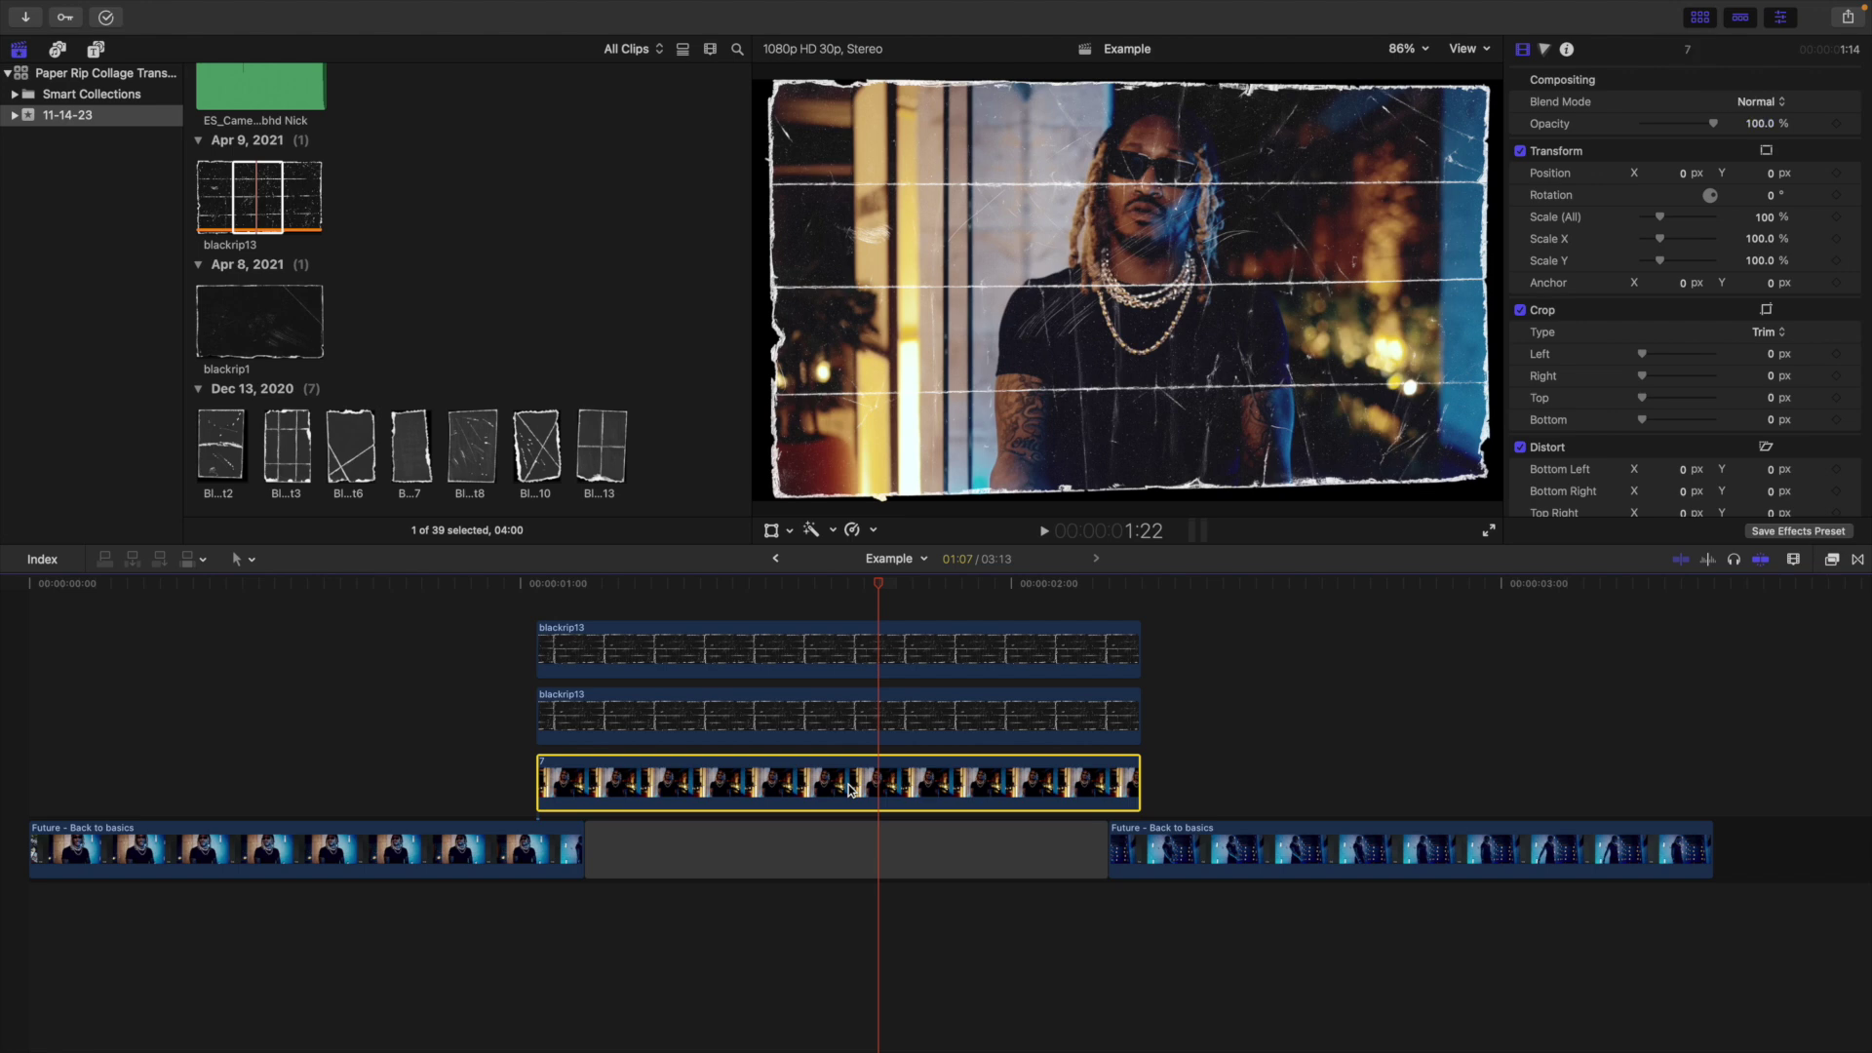
{"action": "left_click", "coordinate": [784, 609]}
{"action": "left_click_drag", "start_coordinate": [784, 609], "coordinate": [880, 786]}
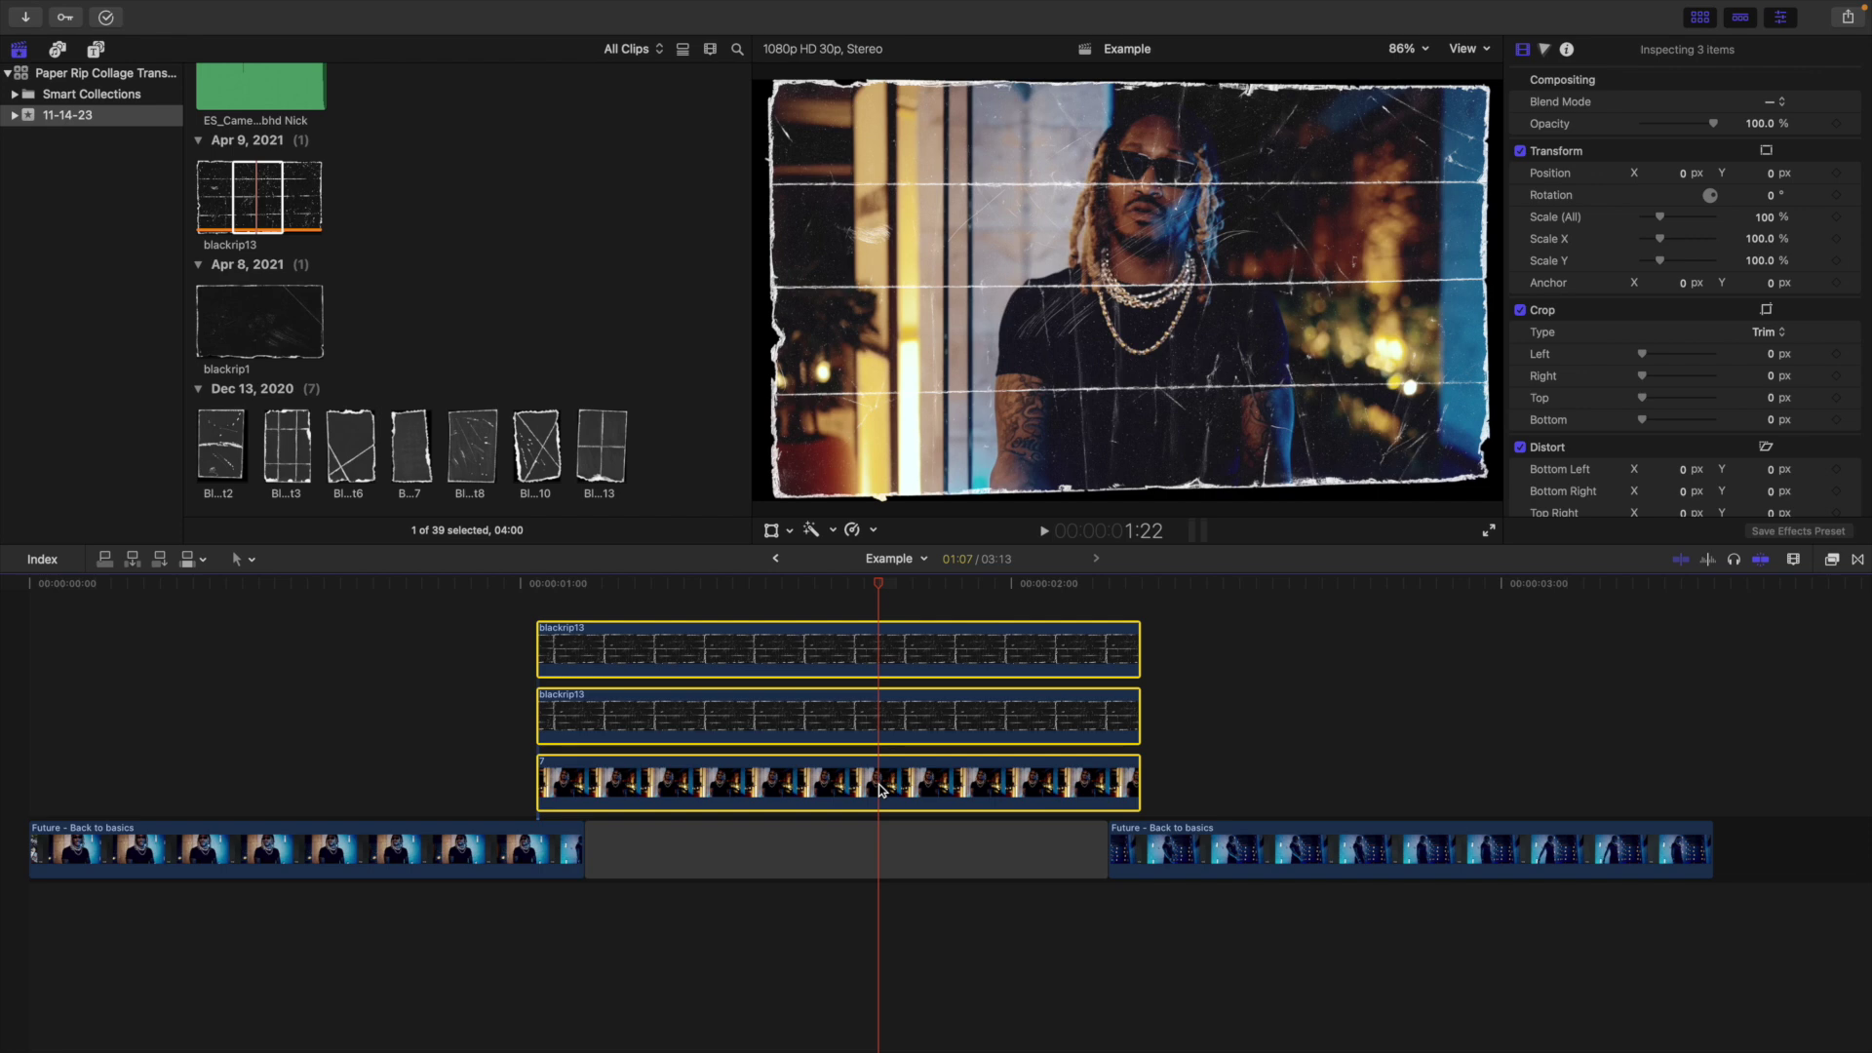
{"action": "key", "text": "alt+g"}
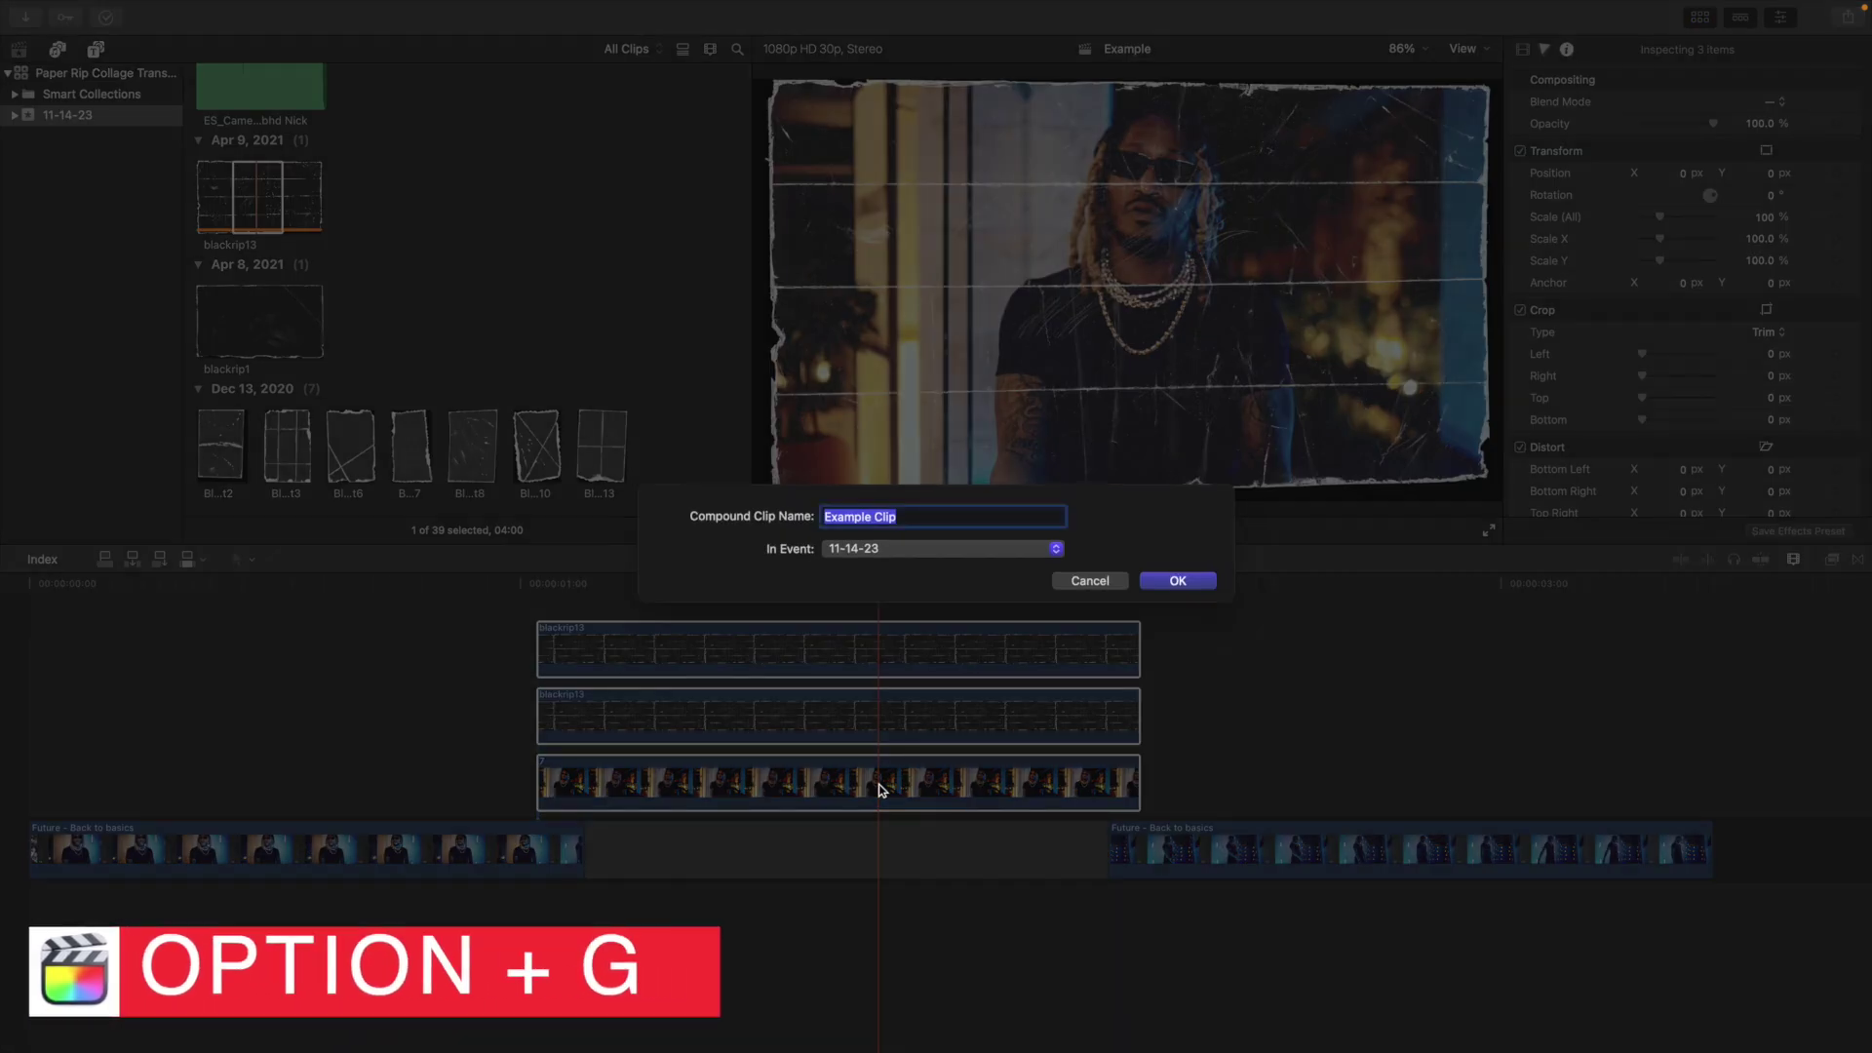
{"action": "type", "text": "Paper"}
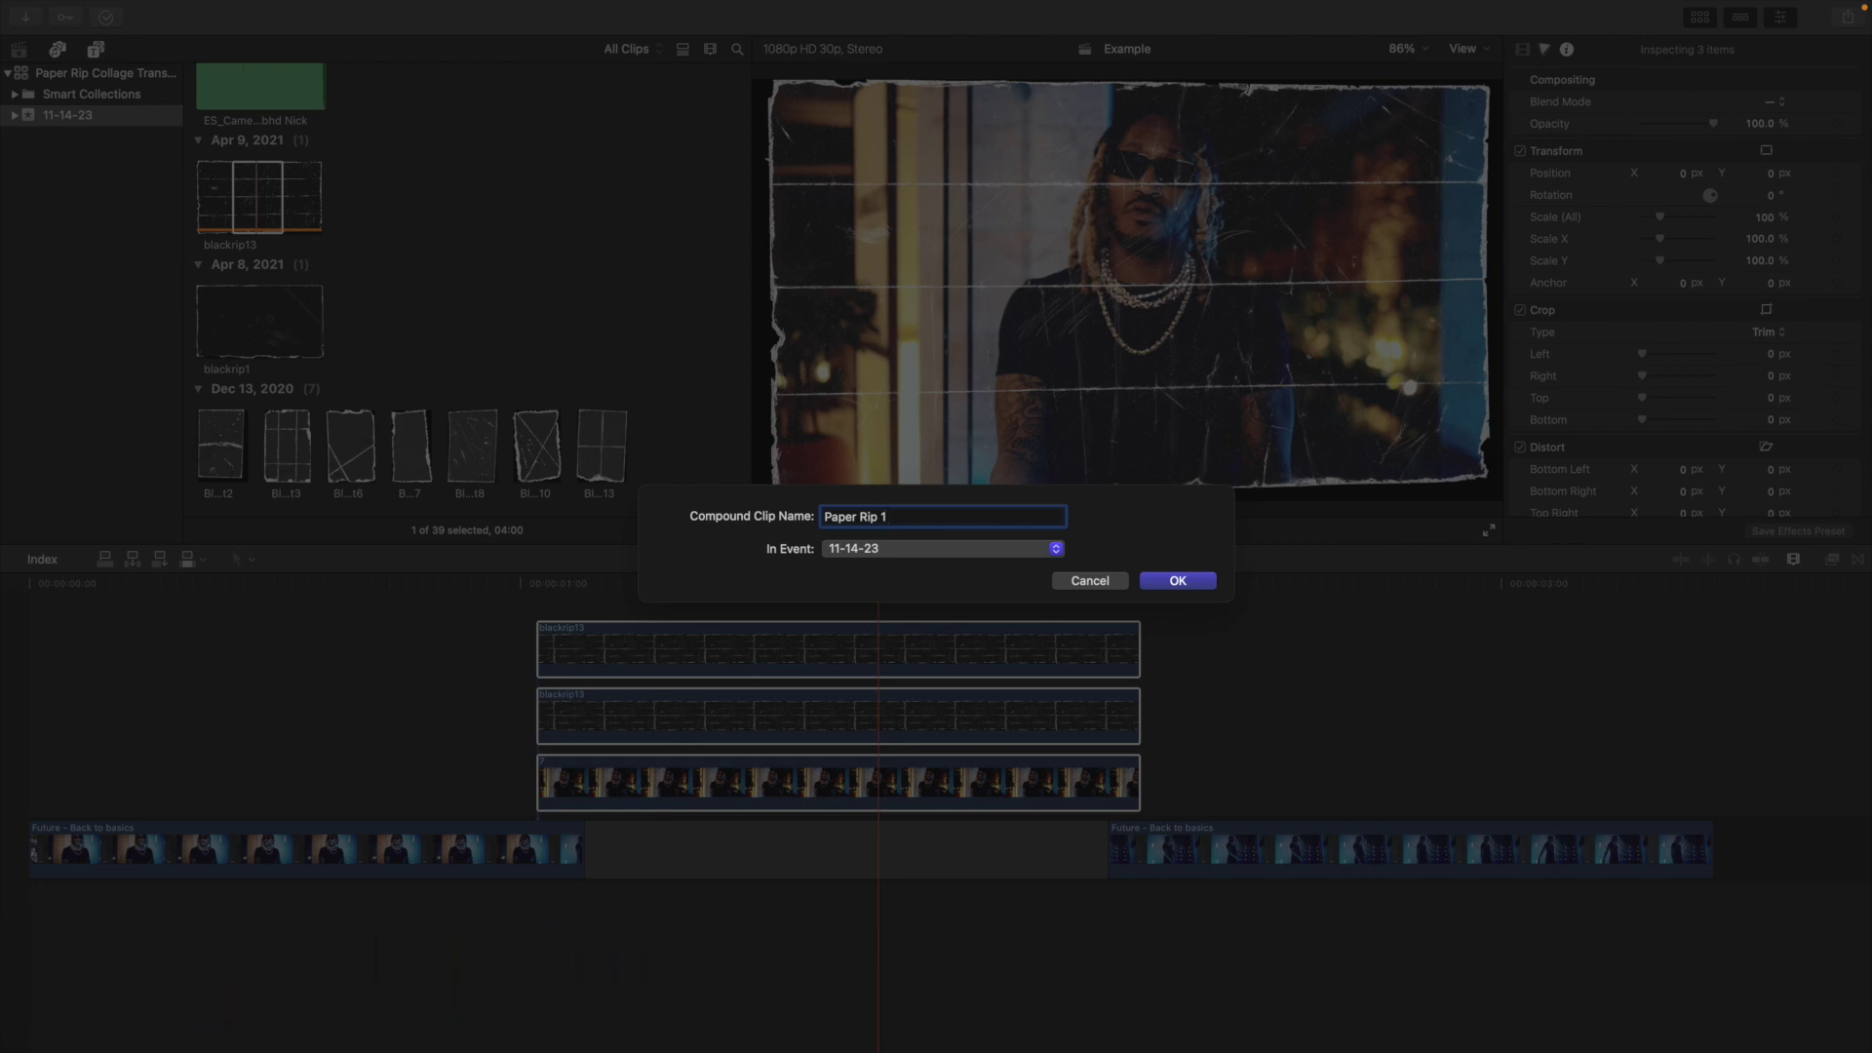
{"action": "left_click", "coordinate": [1178, 580]}
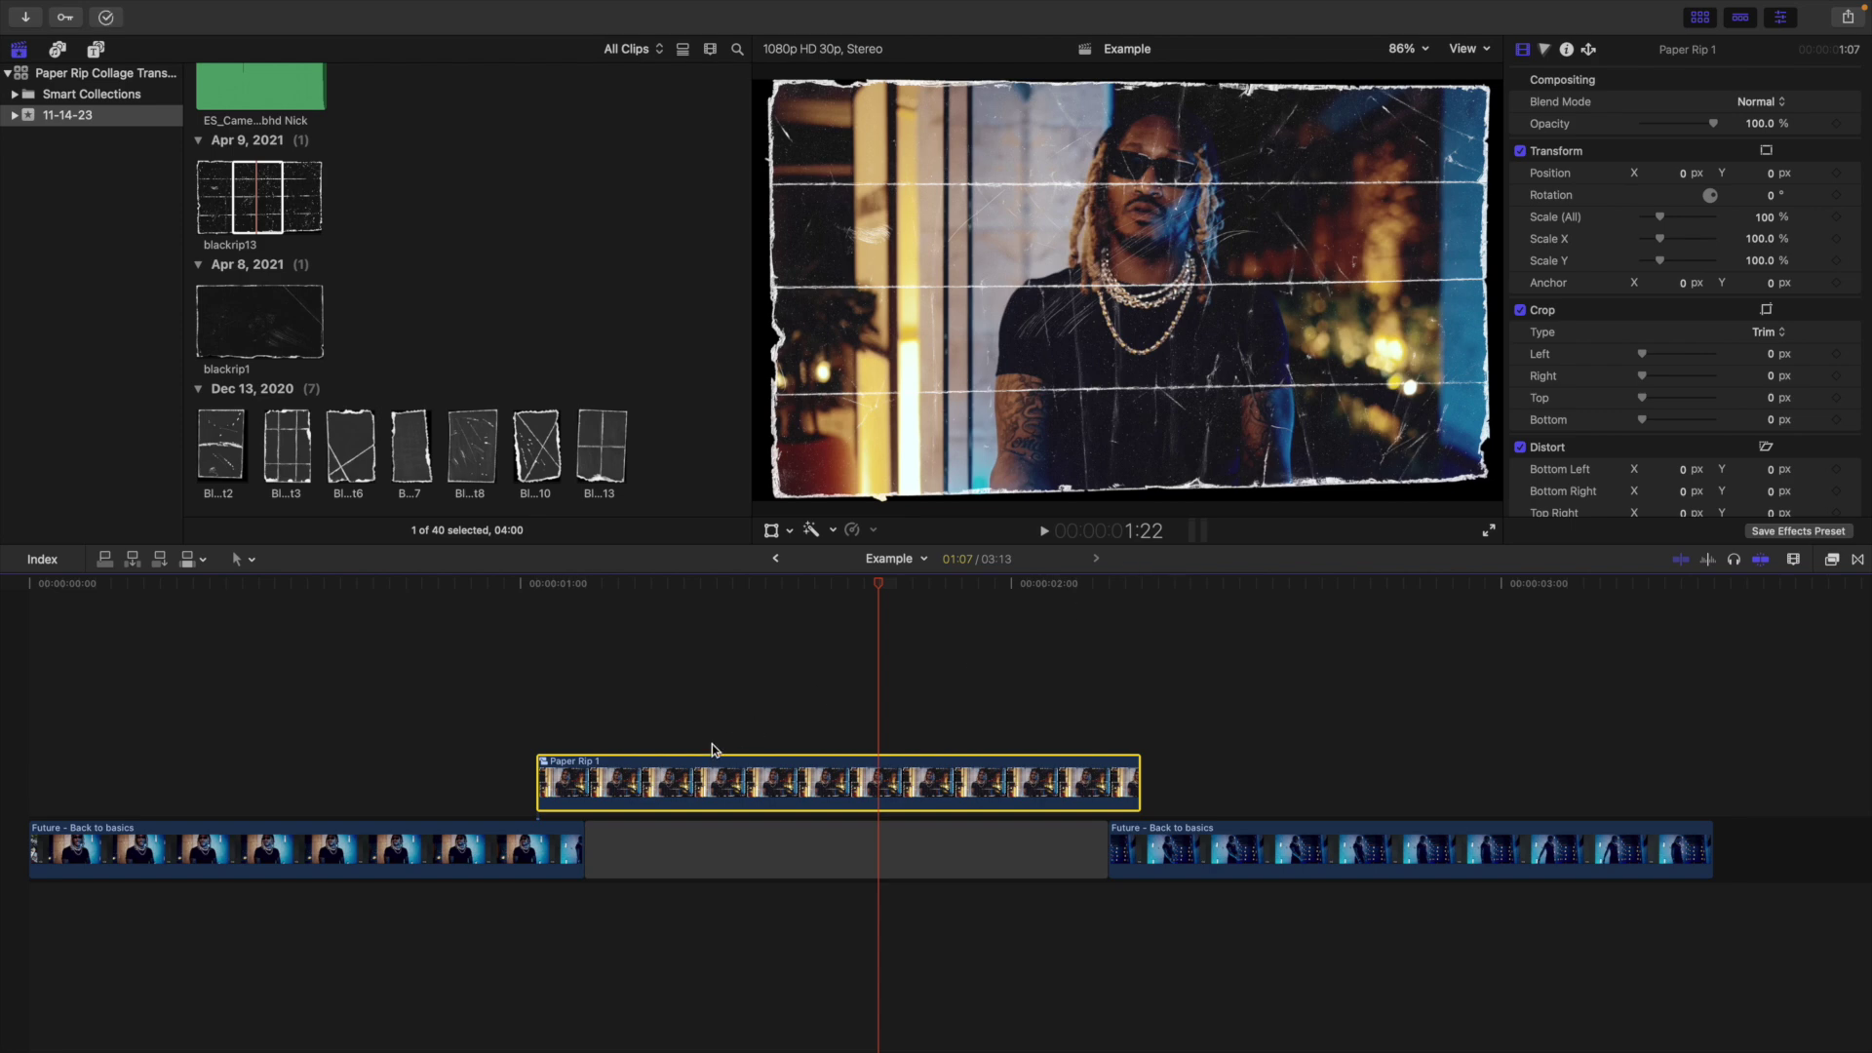
Move the Paper Rip 1 compound clip to the start of the timeline and view it at frame 16
{"action": "left_click_drag", "start_coordinate": [677, 781], "coordinate": [167, 782]}
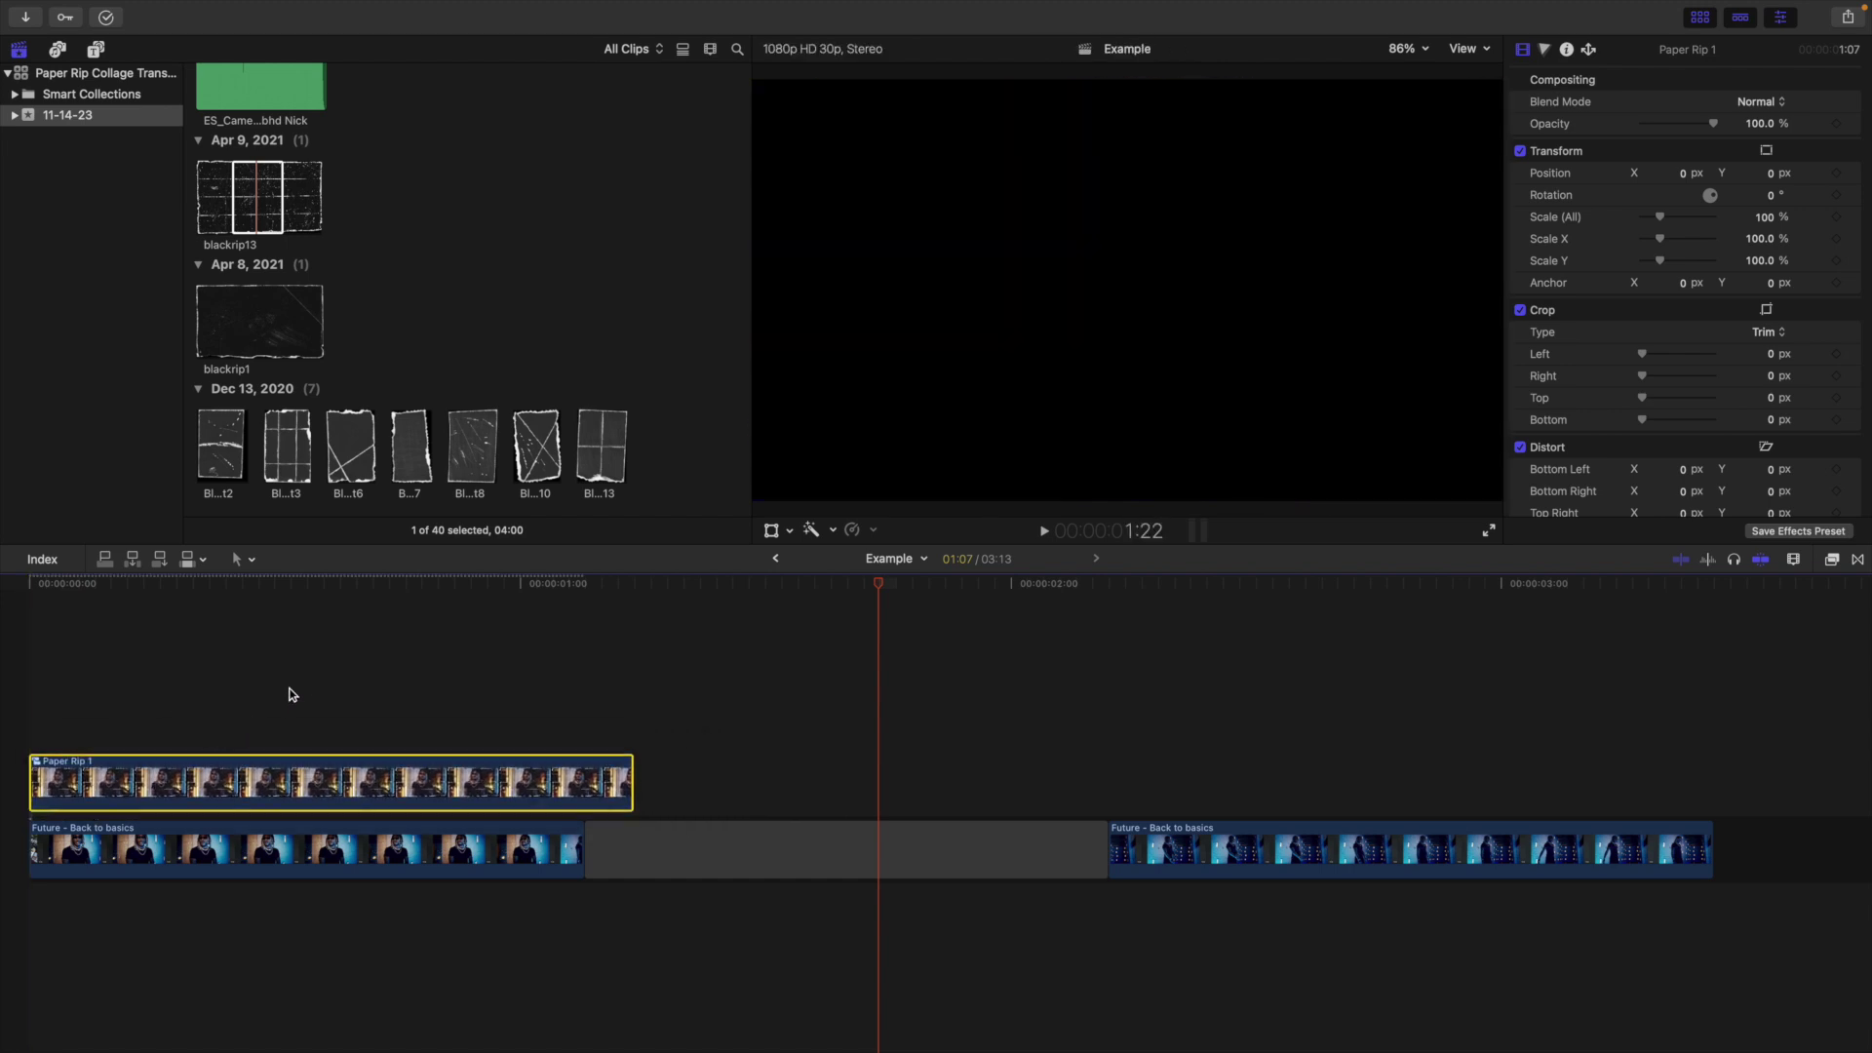
{"action": "left_click", "coordinate": [296, 687]}
{"action": "left_click", "coordinate": [1260, 458]}
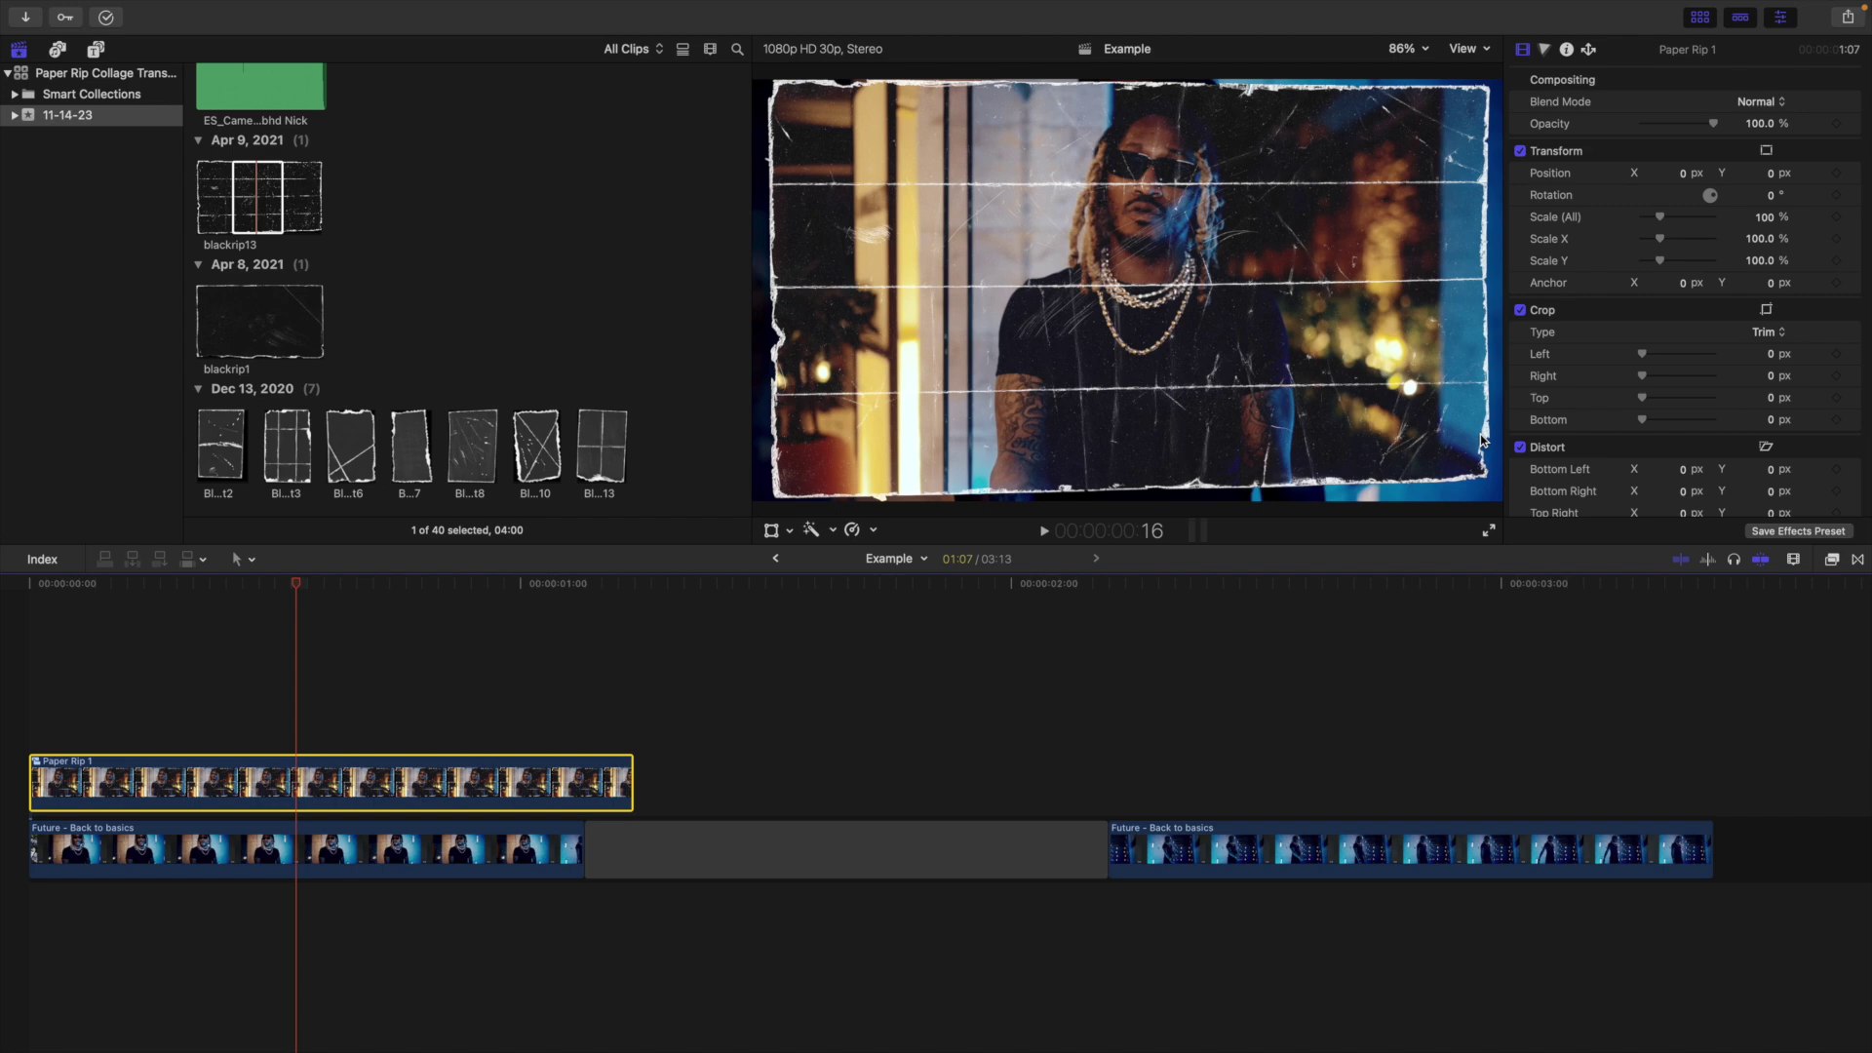
Inside the Paper Rip 1 compound clip, set the photo's scale to 155%, X position to -134.3 px and rotation to -33.6°
{"action": "double_click", "coordinate": [349, 788]}
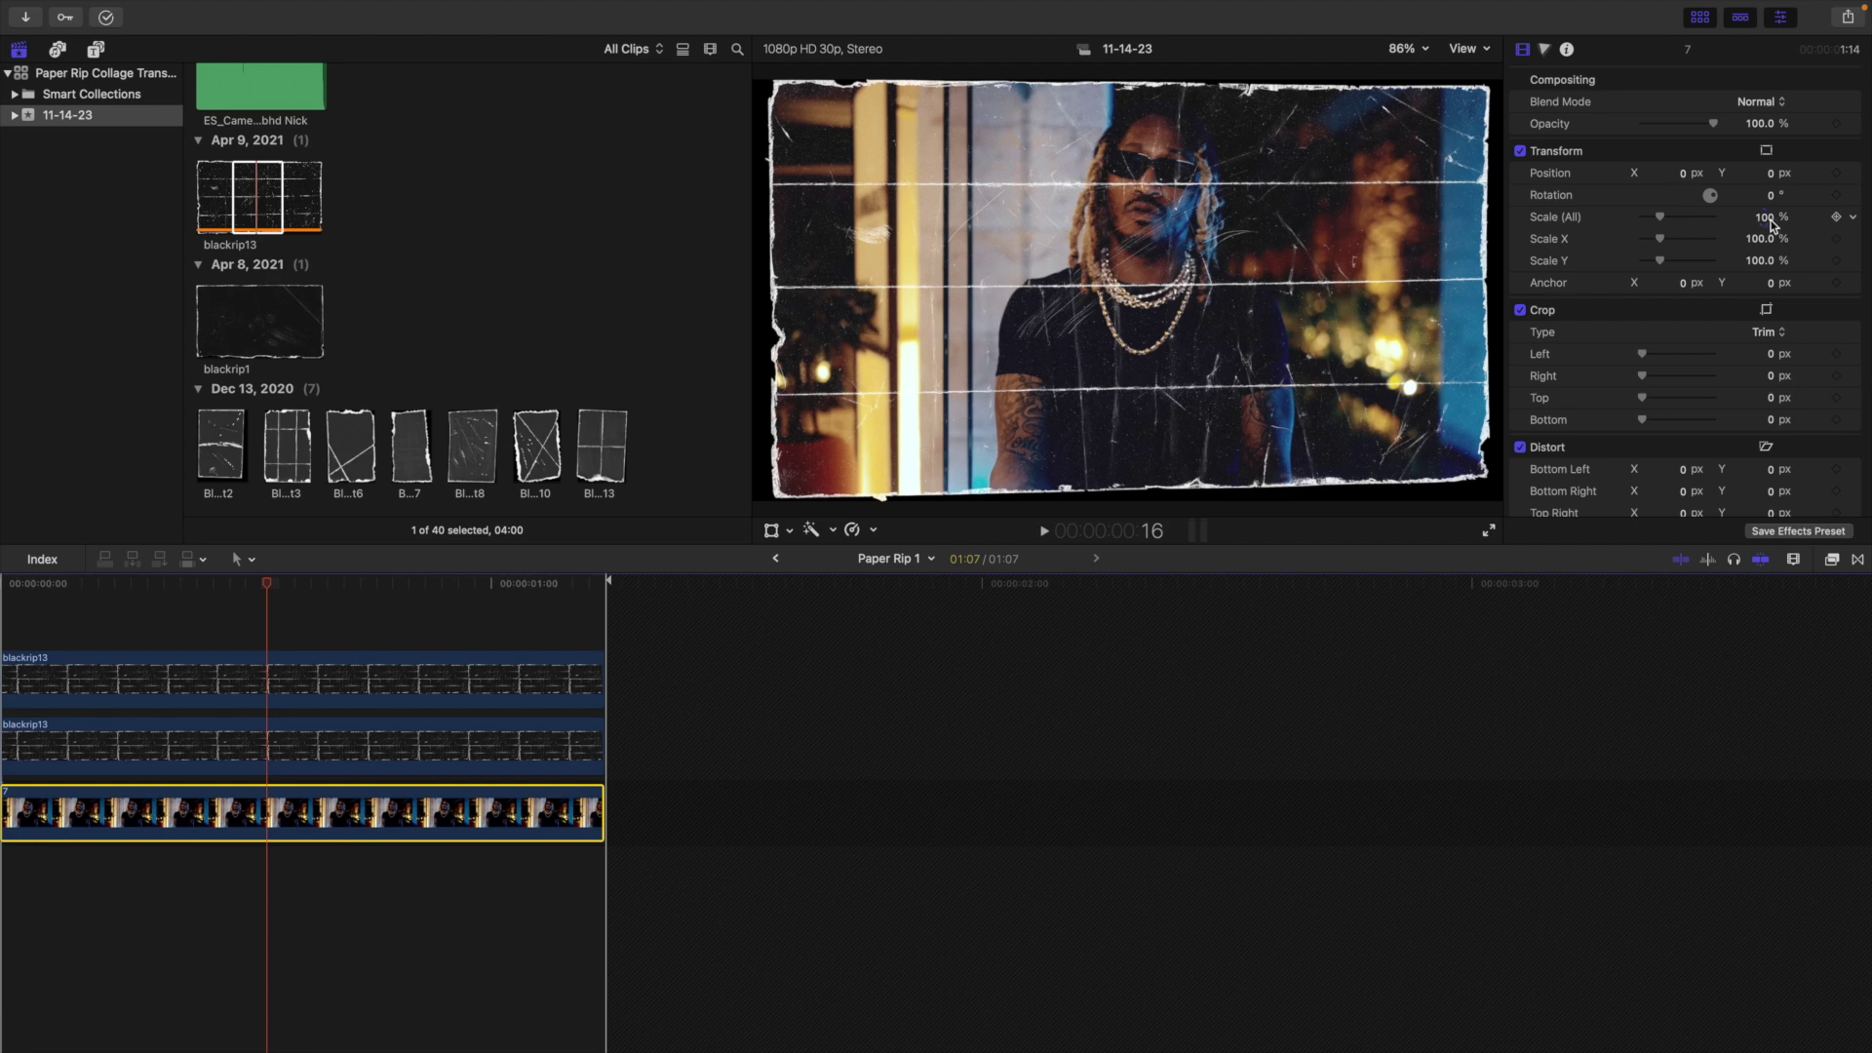
{"action": "left_click_drag", "start_coordinate": [1765, 220], "coordinate": [1684, 302]}
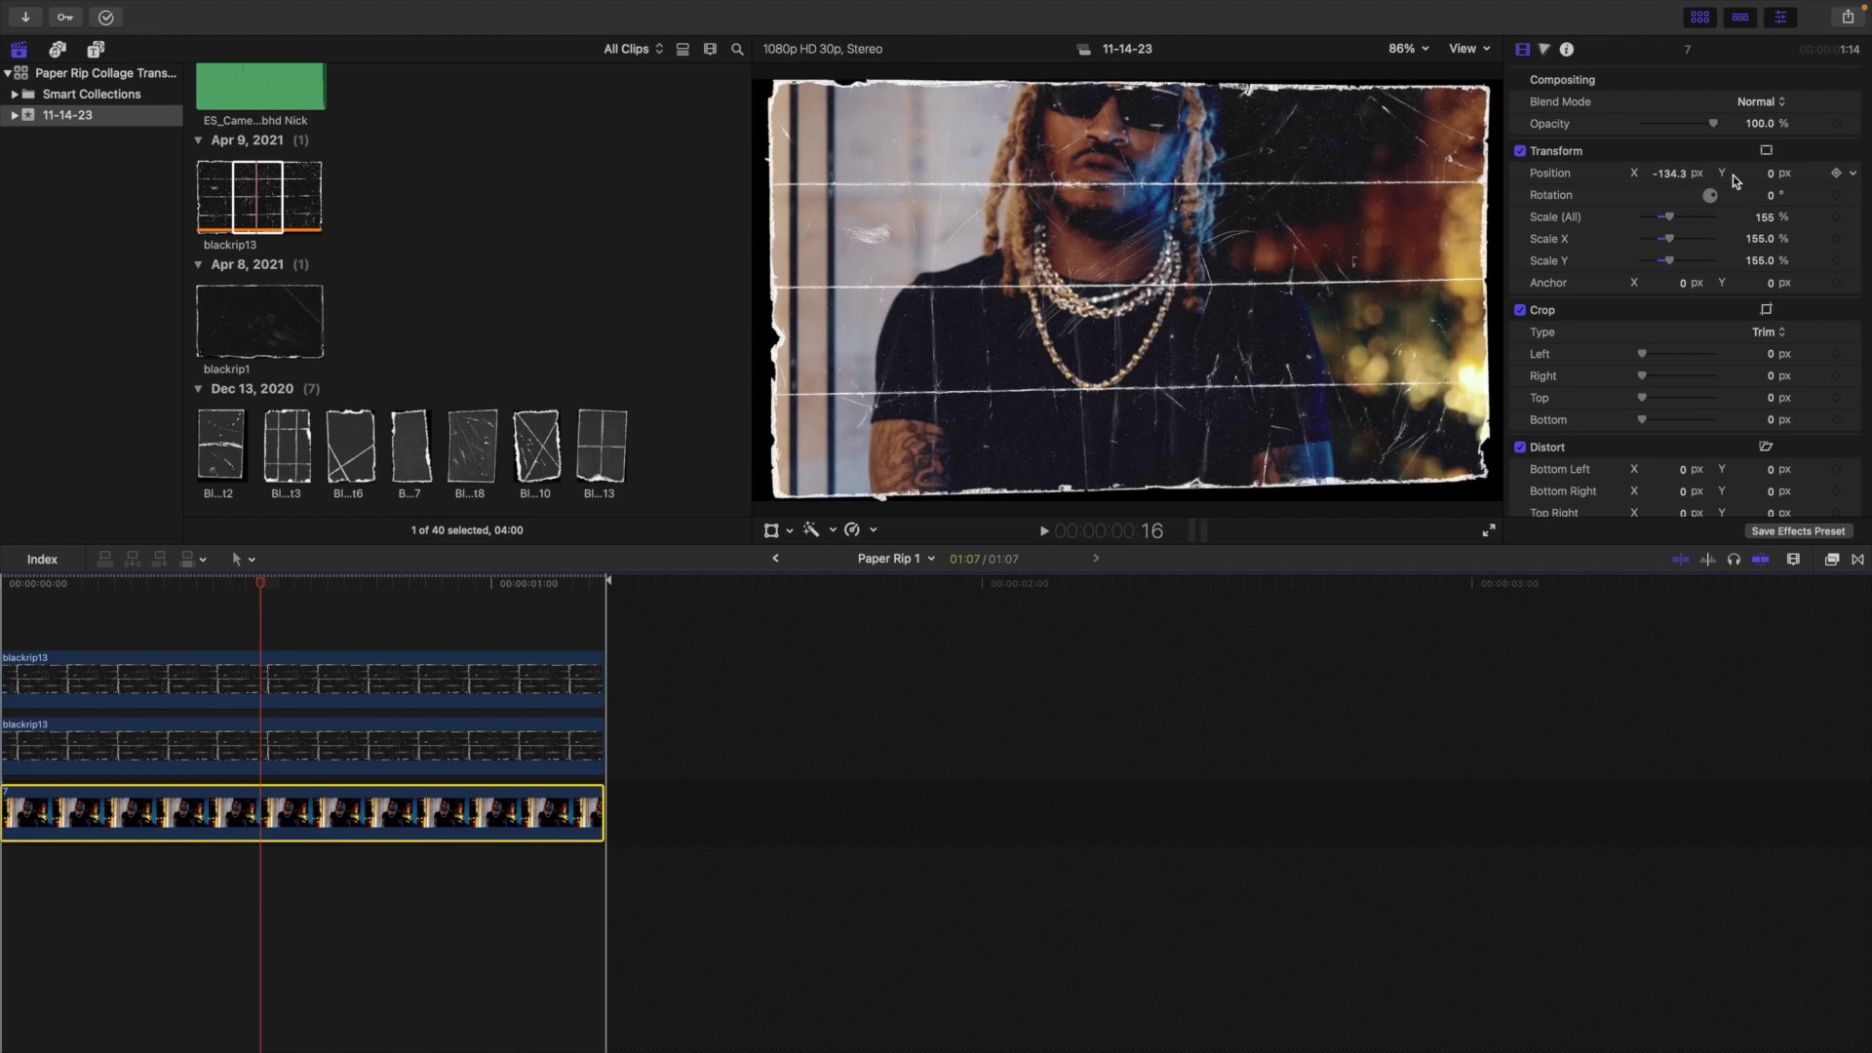
{"action": "mouse_move", "coordinate": [1771, 196]}
{"action": "left_mouse_down"}
{"action": "mouse_move", "coordinate": [1772, 312]}
{"action": "mouse_move", "coordinate": [1772, 181]}
{"action": "left_mouse_up"}
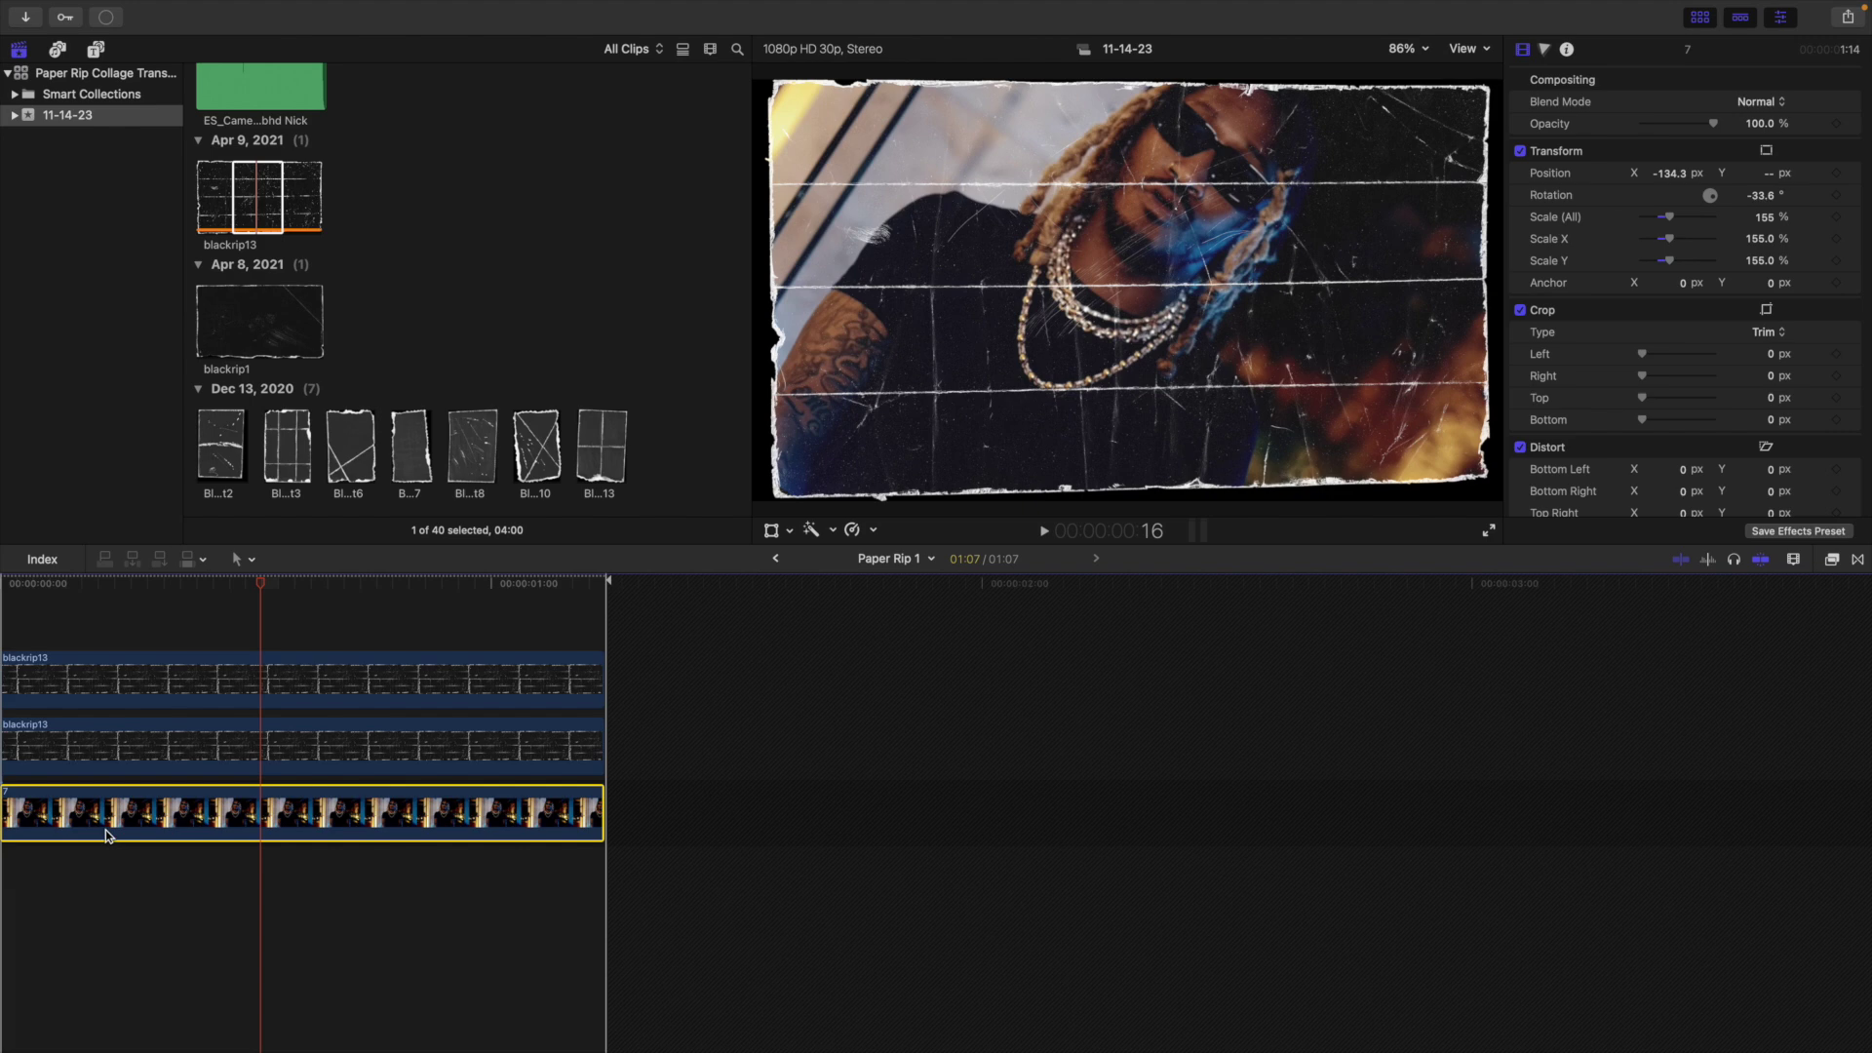
{"action": "left_click", "coordinate": [250, 638]}
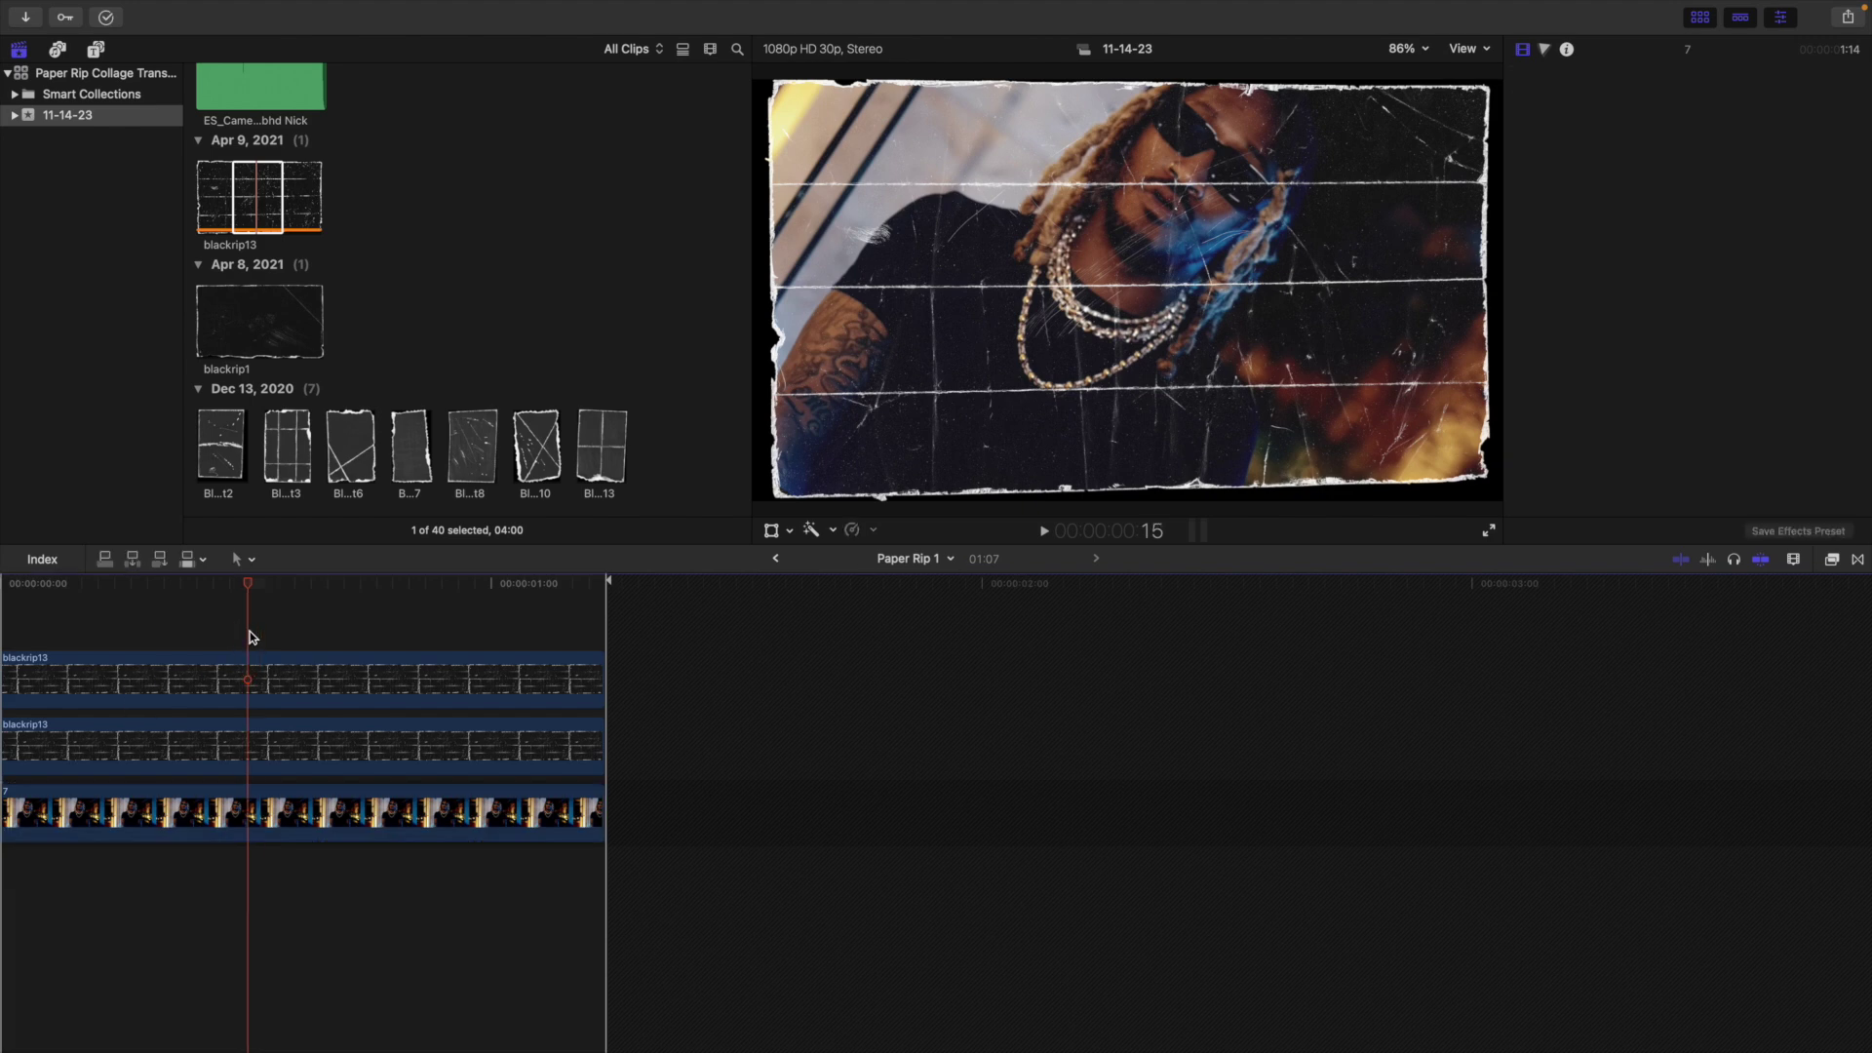
Back in the Example project, set Paper Rip 1's scale to 79%, rotation to 43° and X position to -328.5 px
{"action": "left_click", "coordinate": [776, 559]}
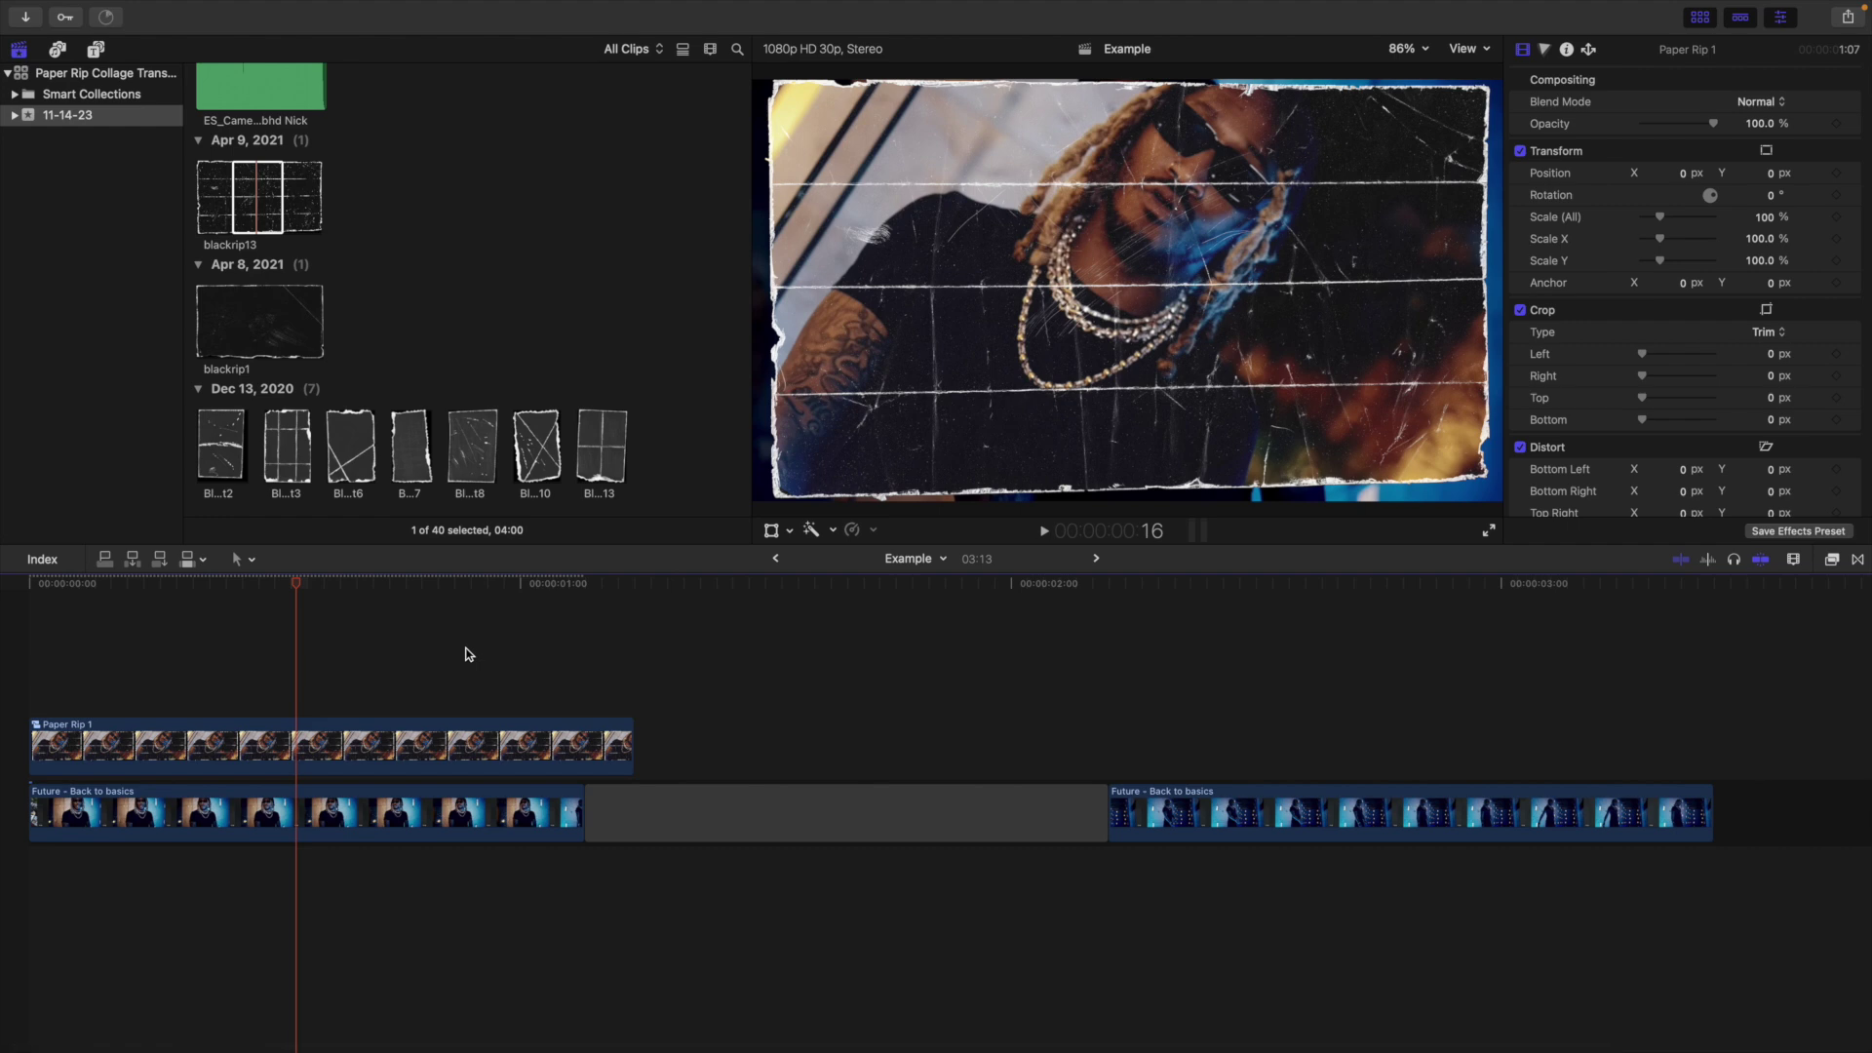
{"action": "left_click", "coordinate": [426, 754]}
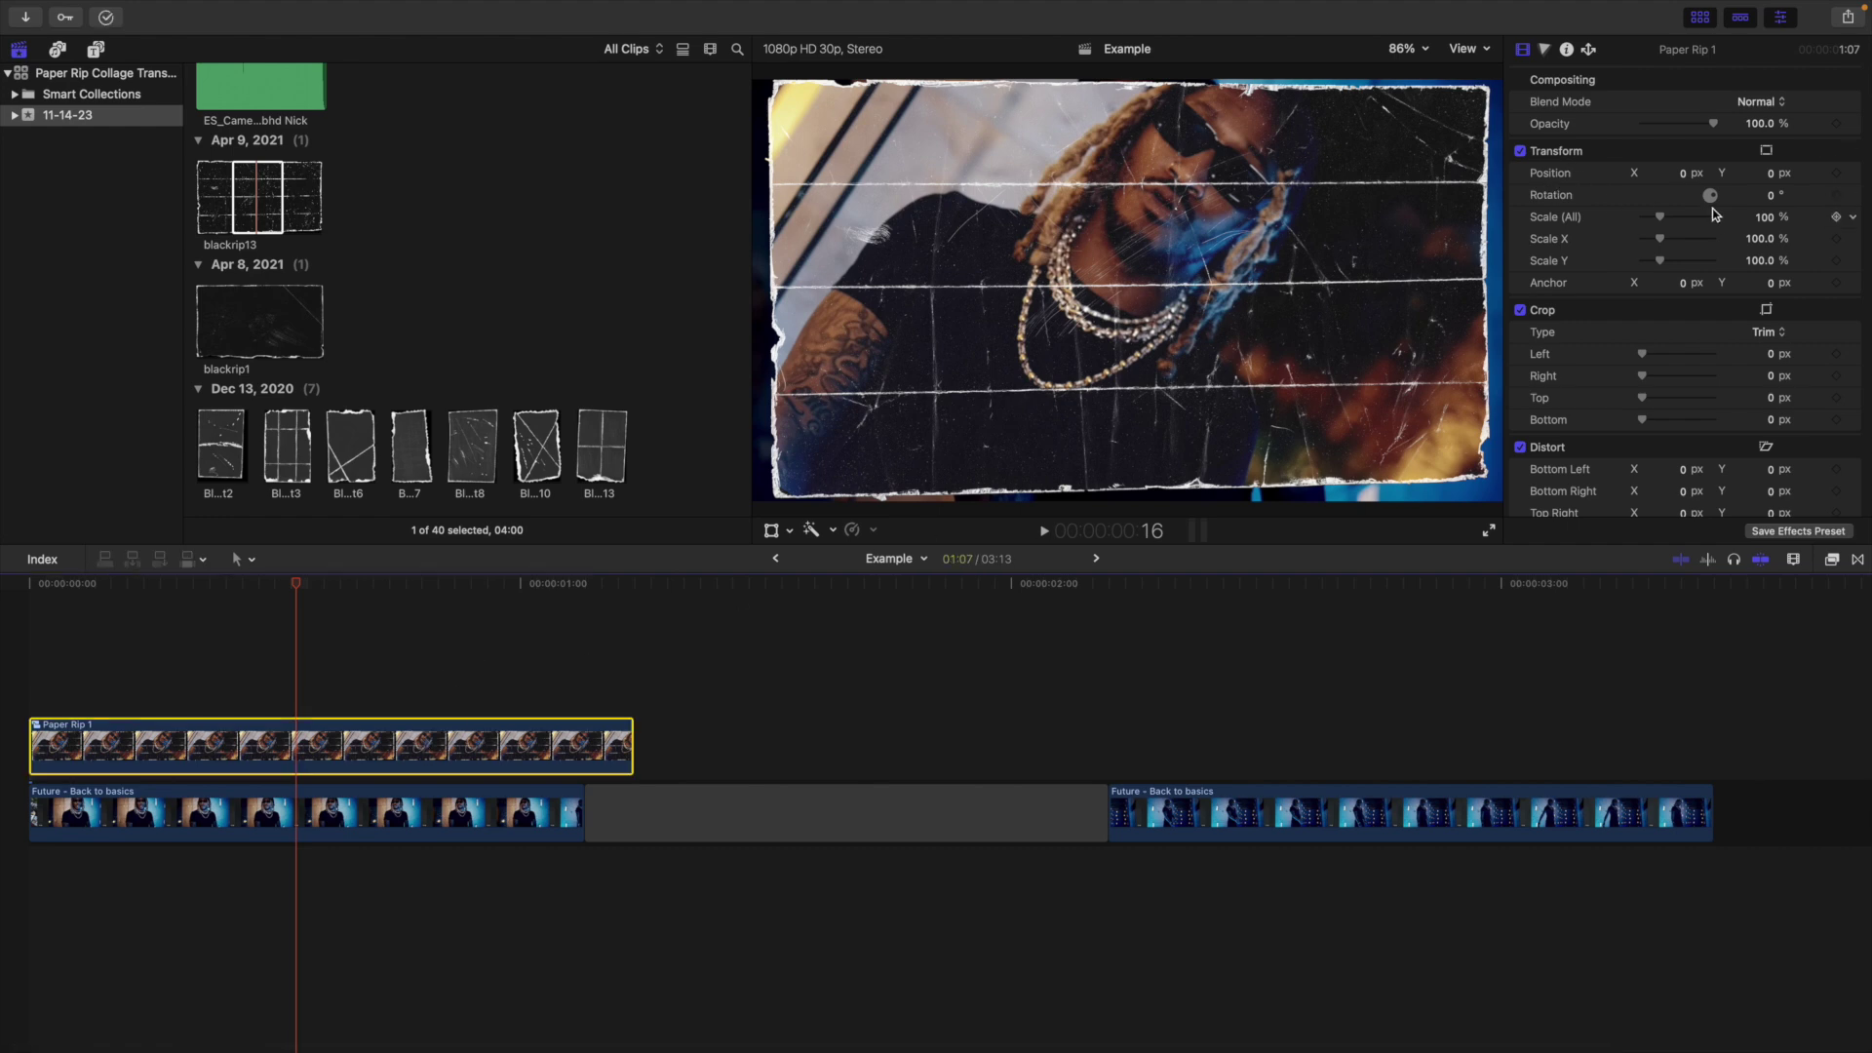
{"action": "left_click_drag", "start_coordinate": [1765, 218], "coordinate": [1684, 180]}
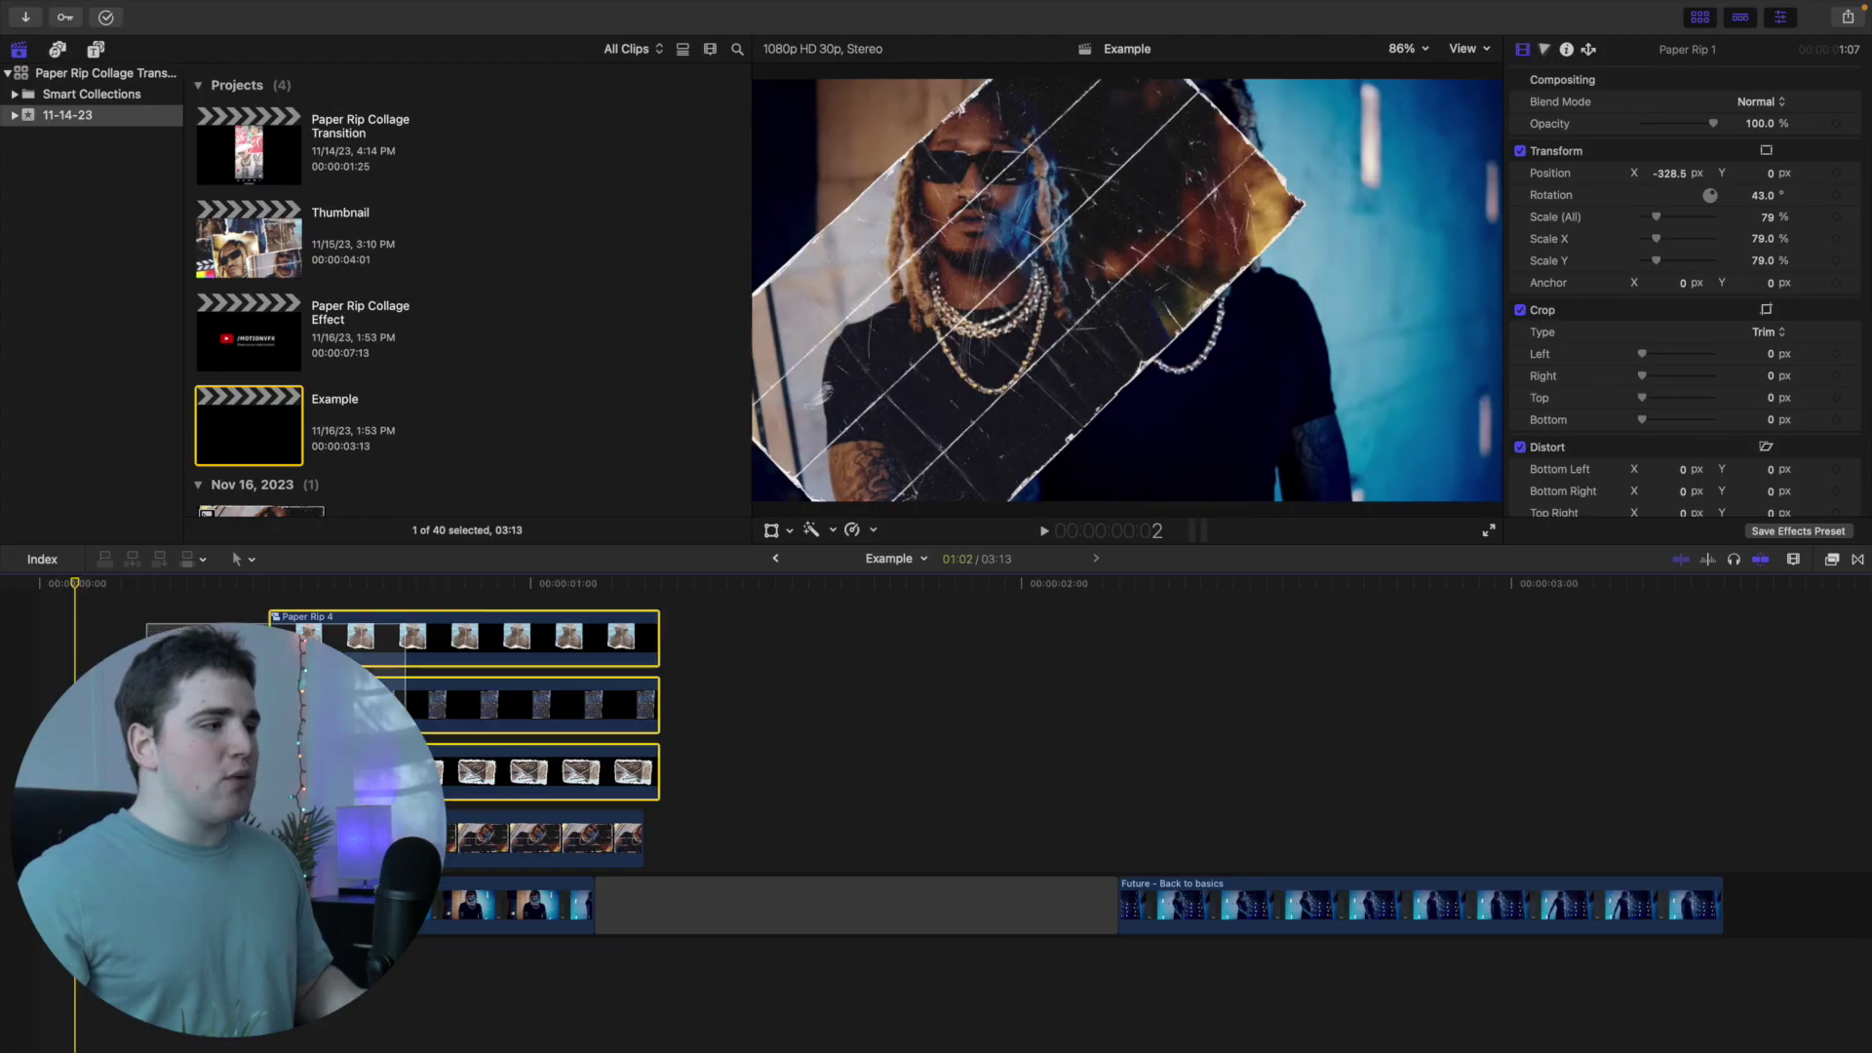
Select the four Paper Rip clips and move them together along the timeline to overlap the gap and the second Future clip
{"action": "left_click_drag", "start_coordinate": [405, 756], "coordinate": [442, 761]}
{"action": "left_click", "coordinate": [176, 683]}
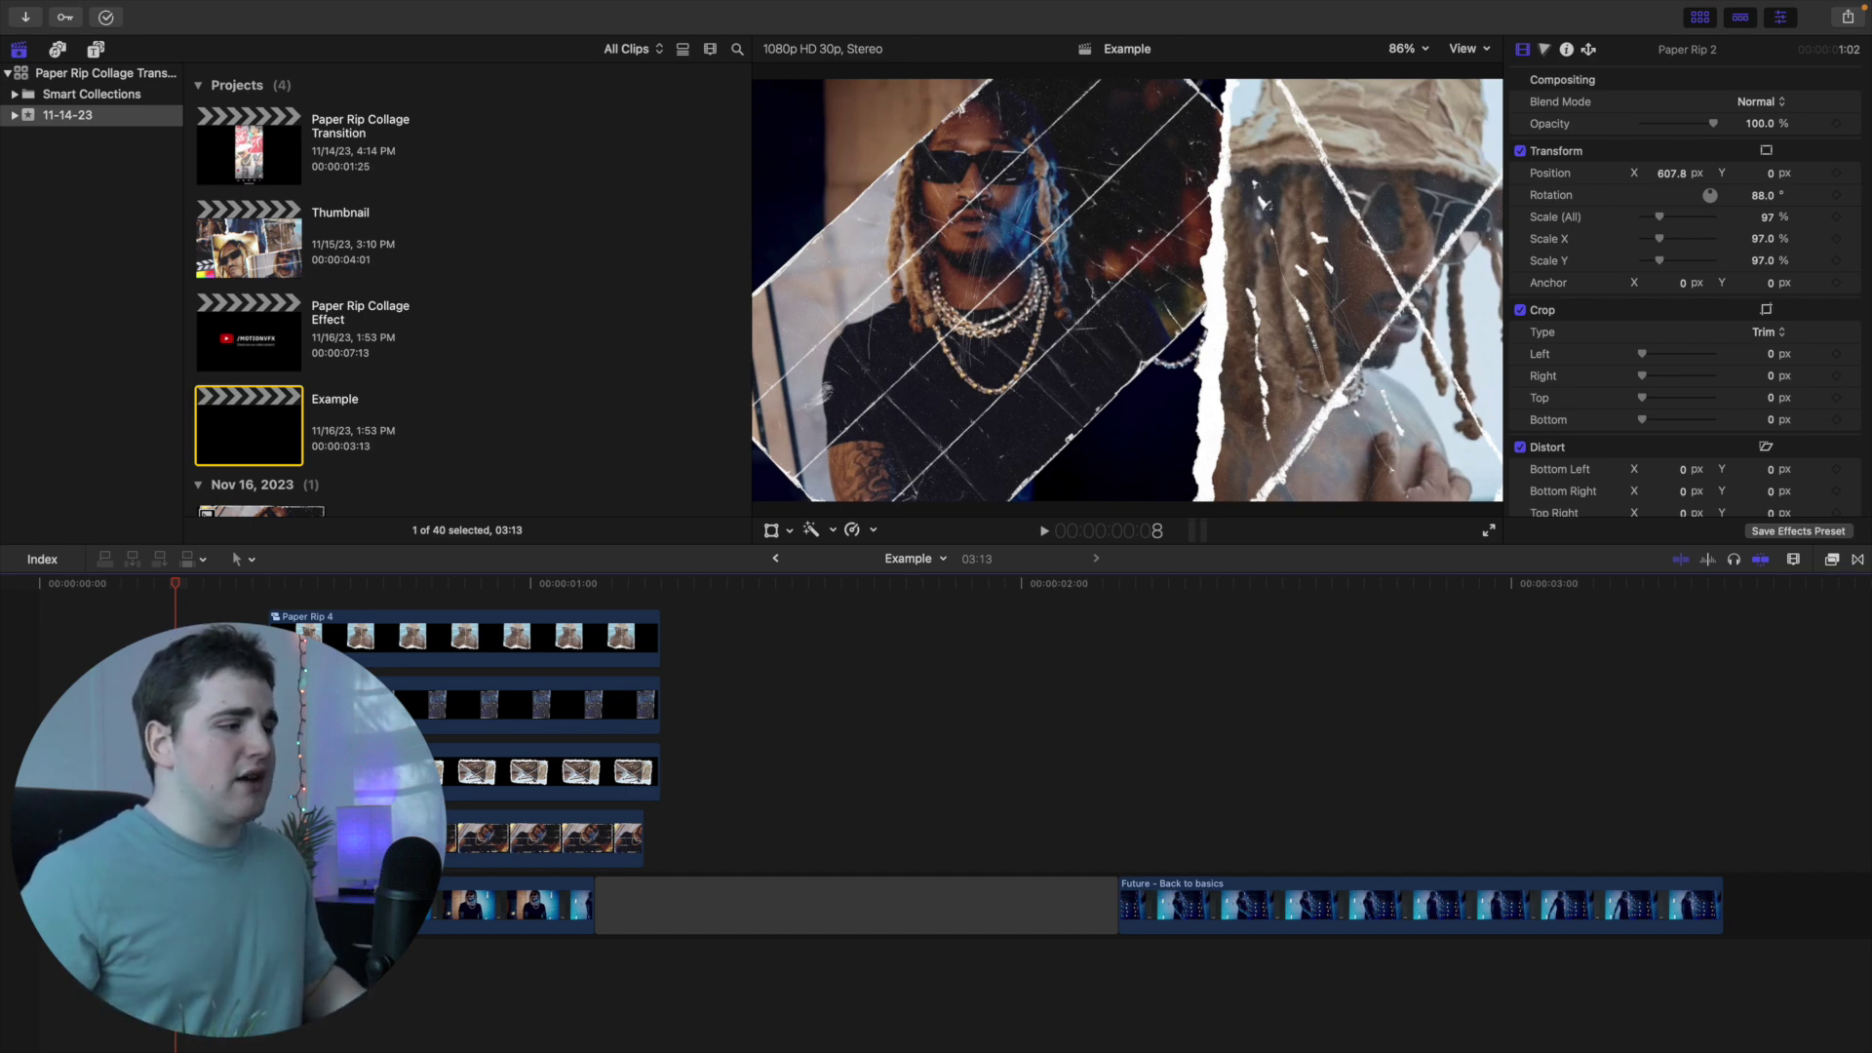
{"action": "left_click_drag", "start_coordinate": [205, 641], "coordinate": [559, 849]}
{"action": "left_click_drag", "start_coordinate": [424, 832], "coordinate": [1074, 816]}
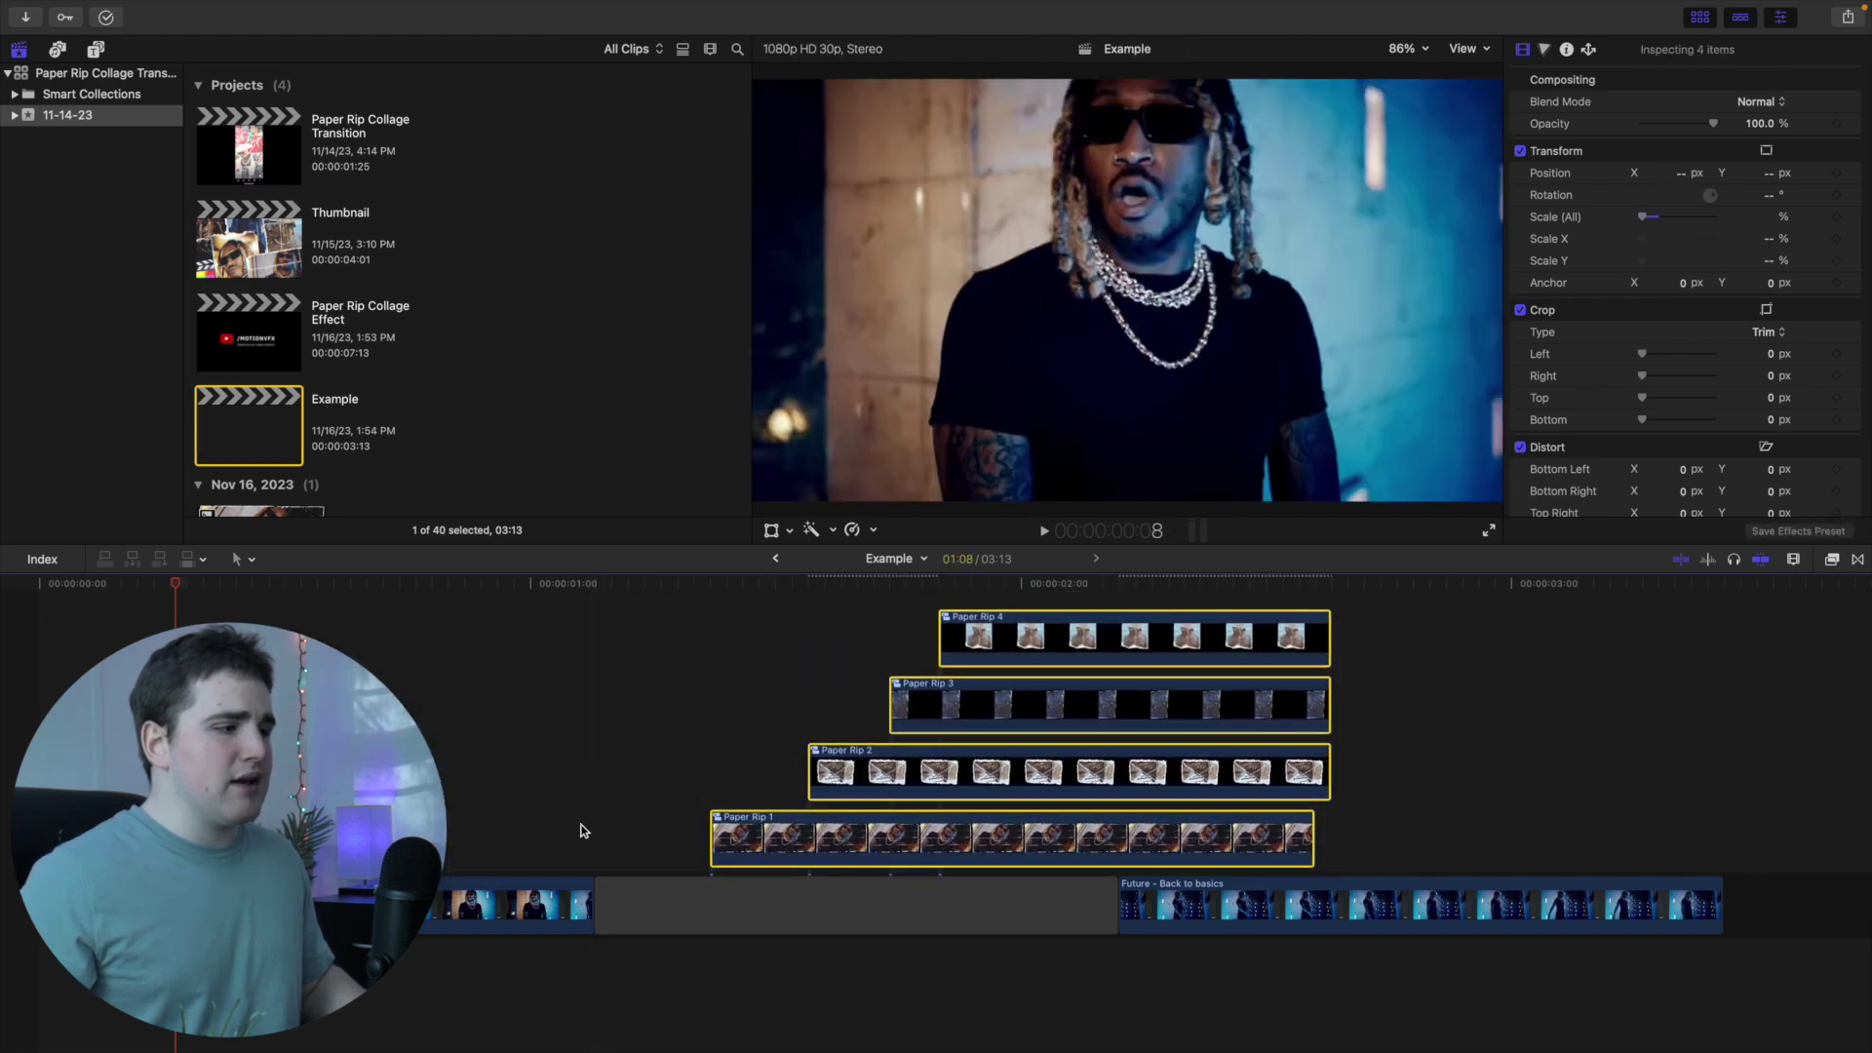
Add a marker at frame 29, five frames before the first Future clip ends, and align Paper Rip 1's start to it
{"action": "left_click", "coordinate": [596, 834]}
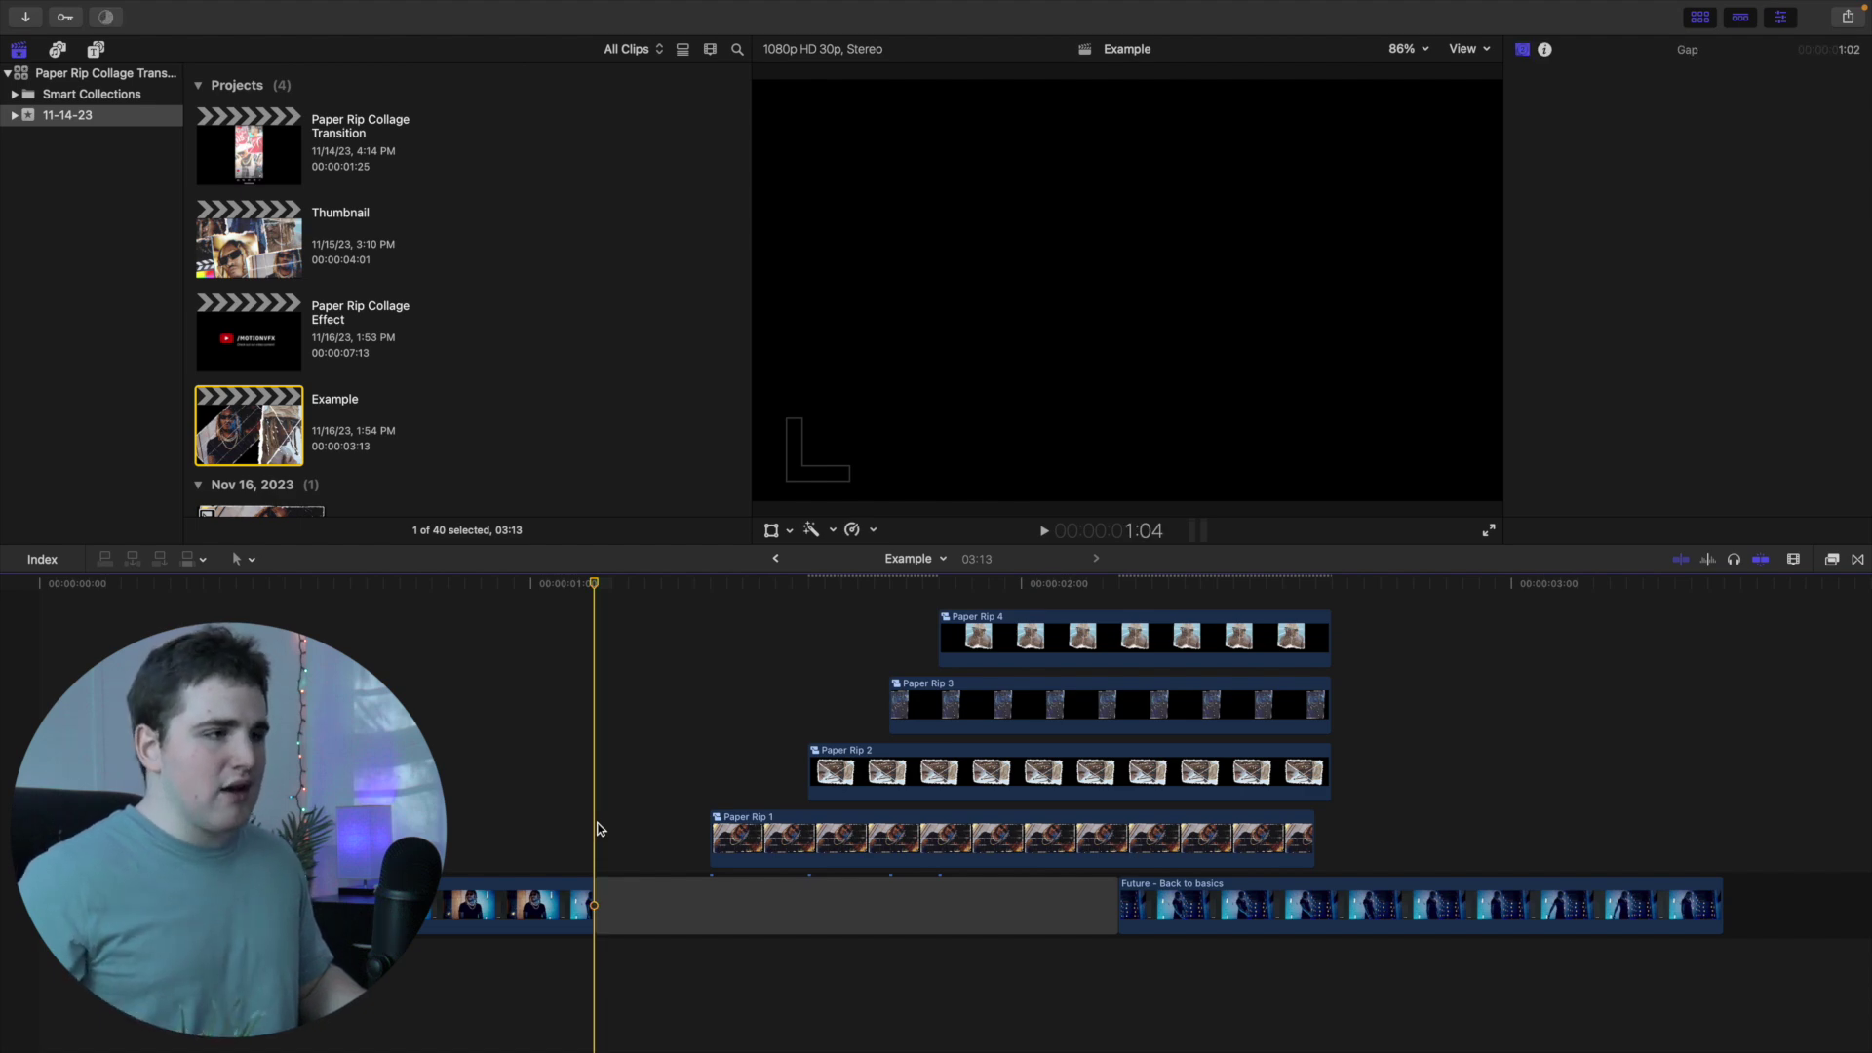
{"action": "key", "text": "Left"}
{"action": "key", "text": "Left"}
{"action": "key", "text": "Left"}
{"action": "key", "text": "Left"}
{"action": "key", "text": "Left"}
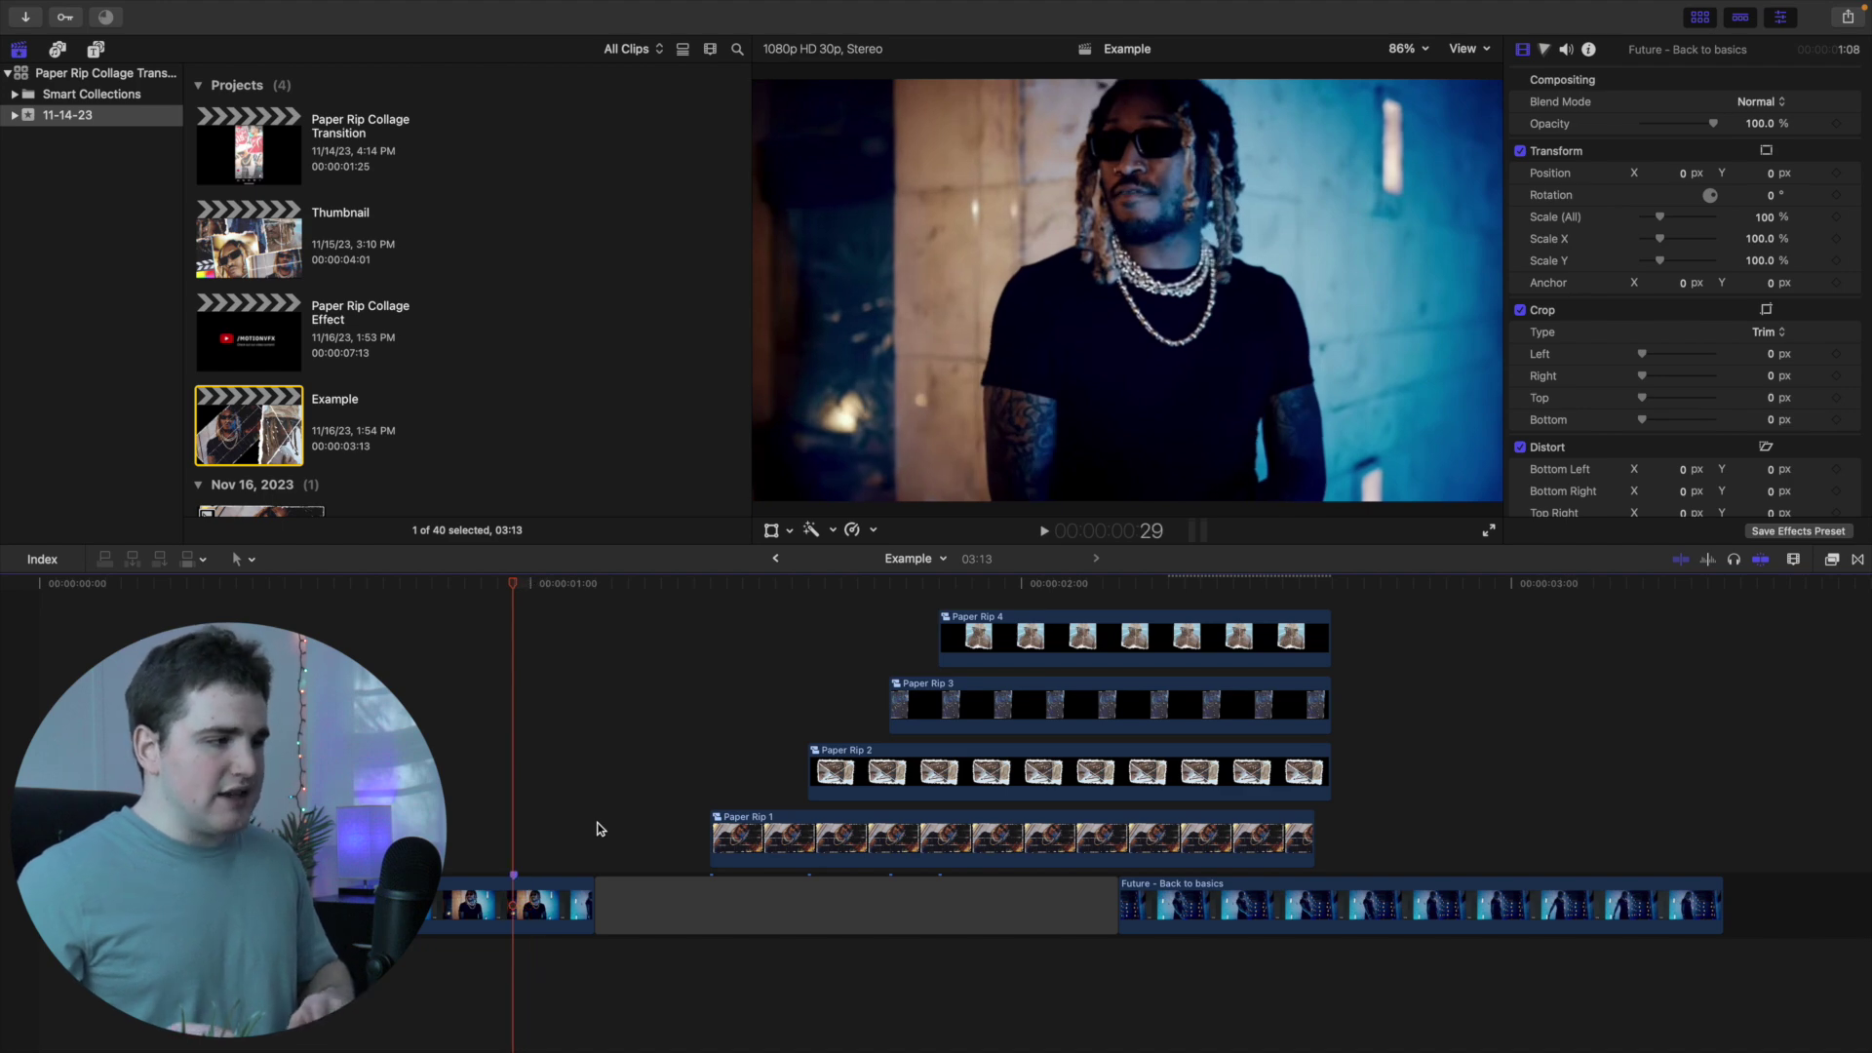
{"action": "left_click_drag", "start_coordinate": [747, 836], "coordinate": [558, 828]}
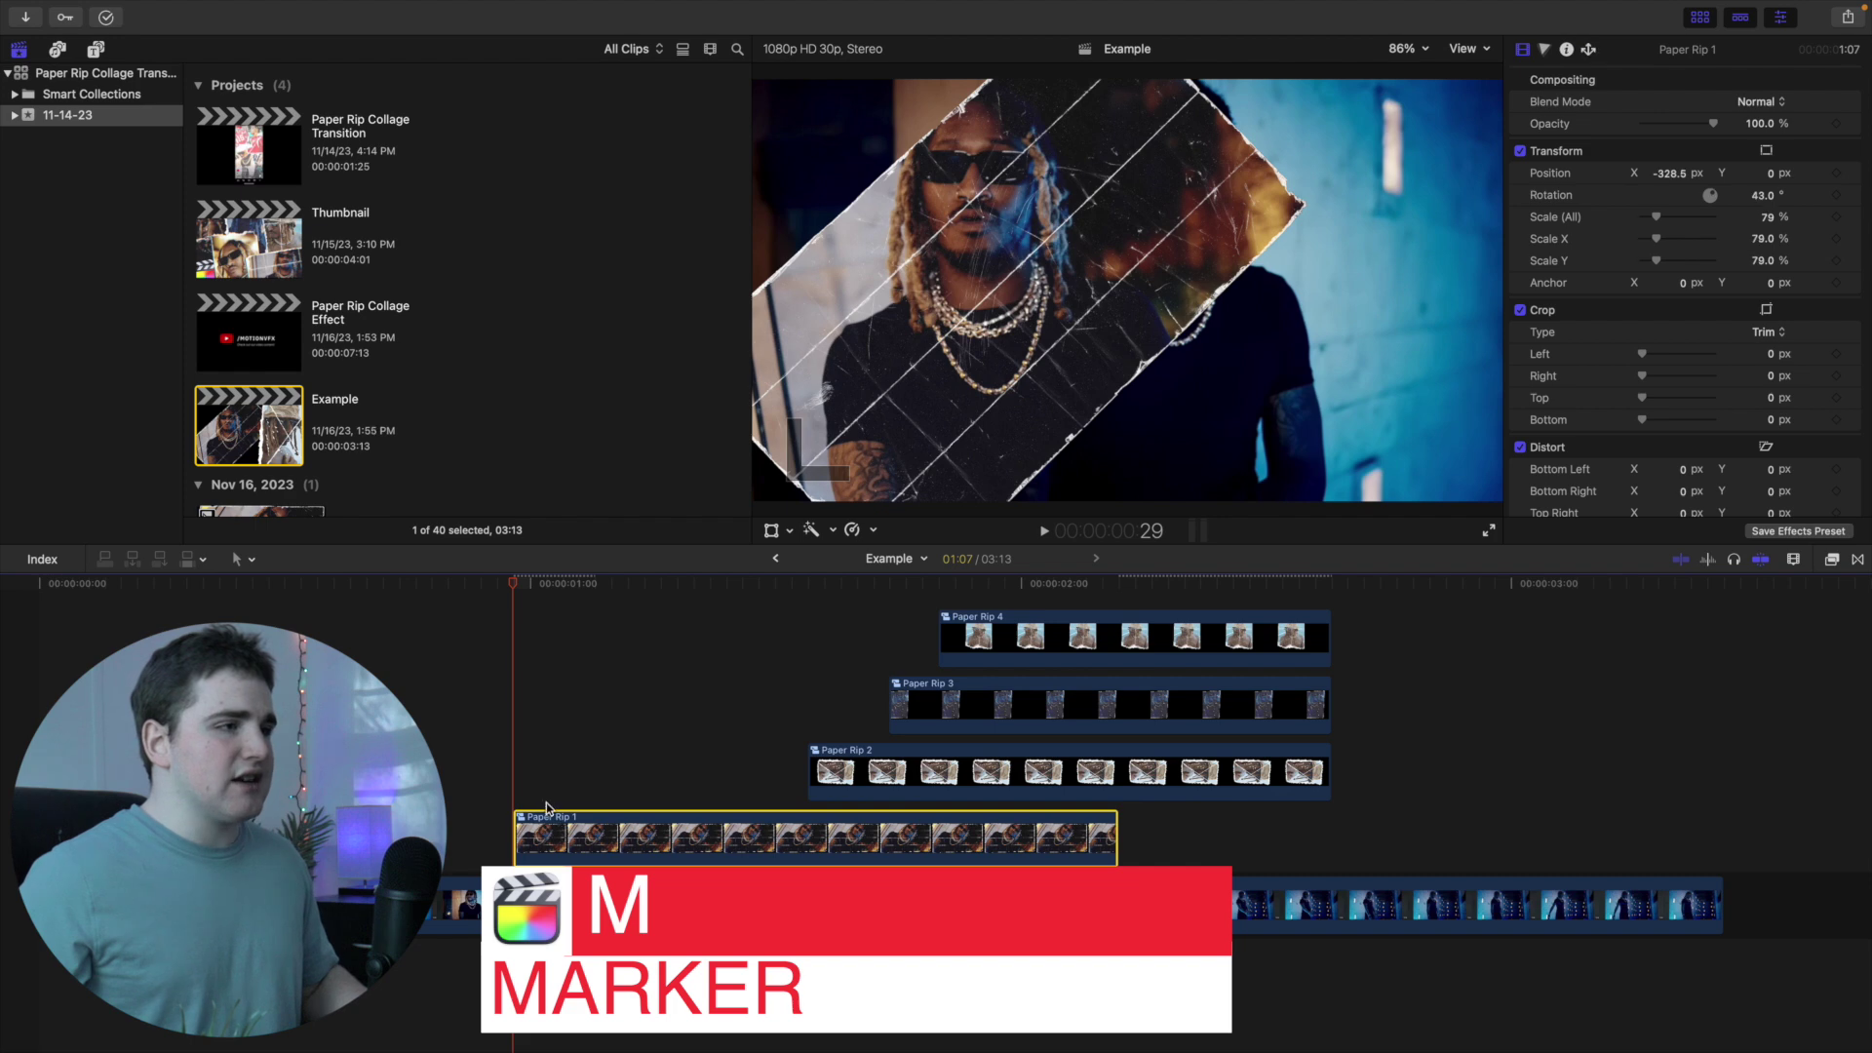
Enlarge Paper Rip 1 to a scale of 146% and position it at X -532.9 px, Y -80.7 px
{"action": "left_click", "coordinate": [549, 796]}
{"action": "left_click", "coordinate": [552, 824]}
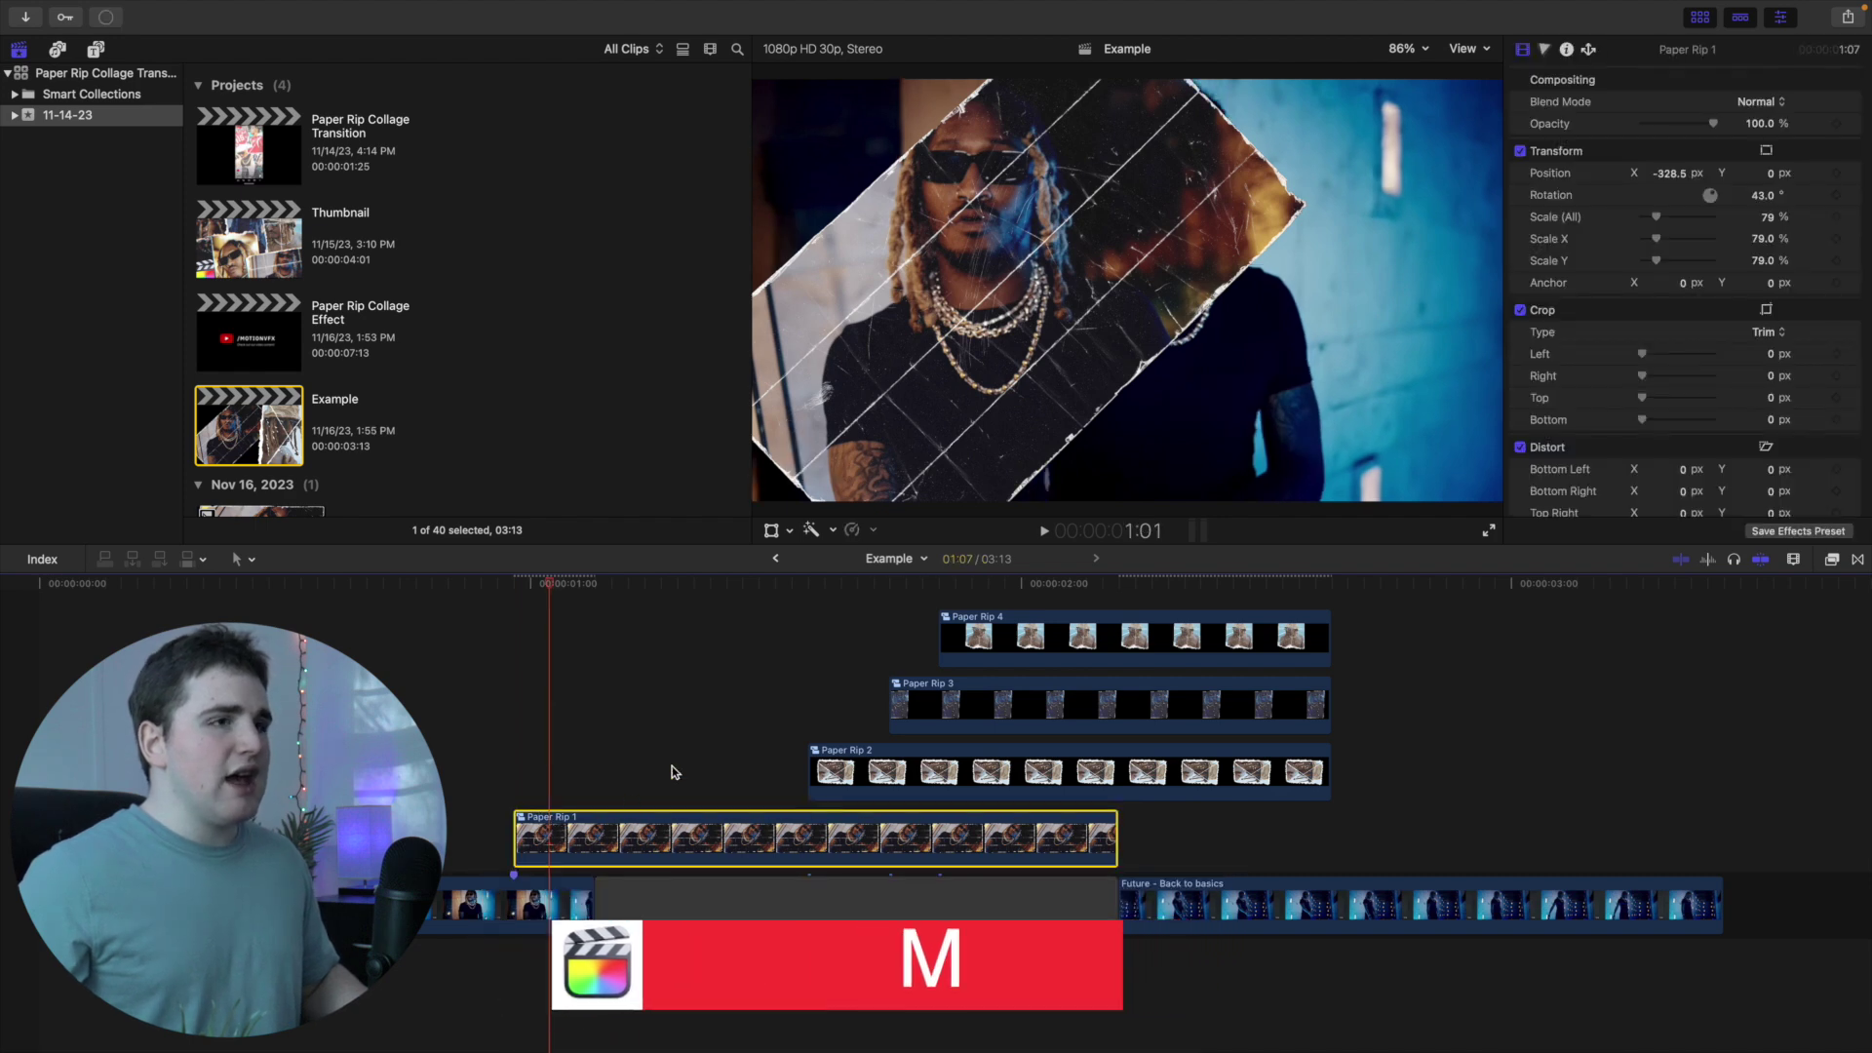
{"action": "left_click_drag", "start_coordinate": [1768, 219], "coordinate": [1609, 178]}
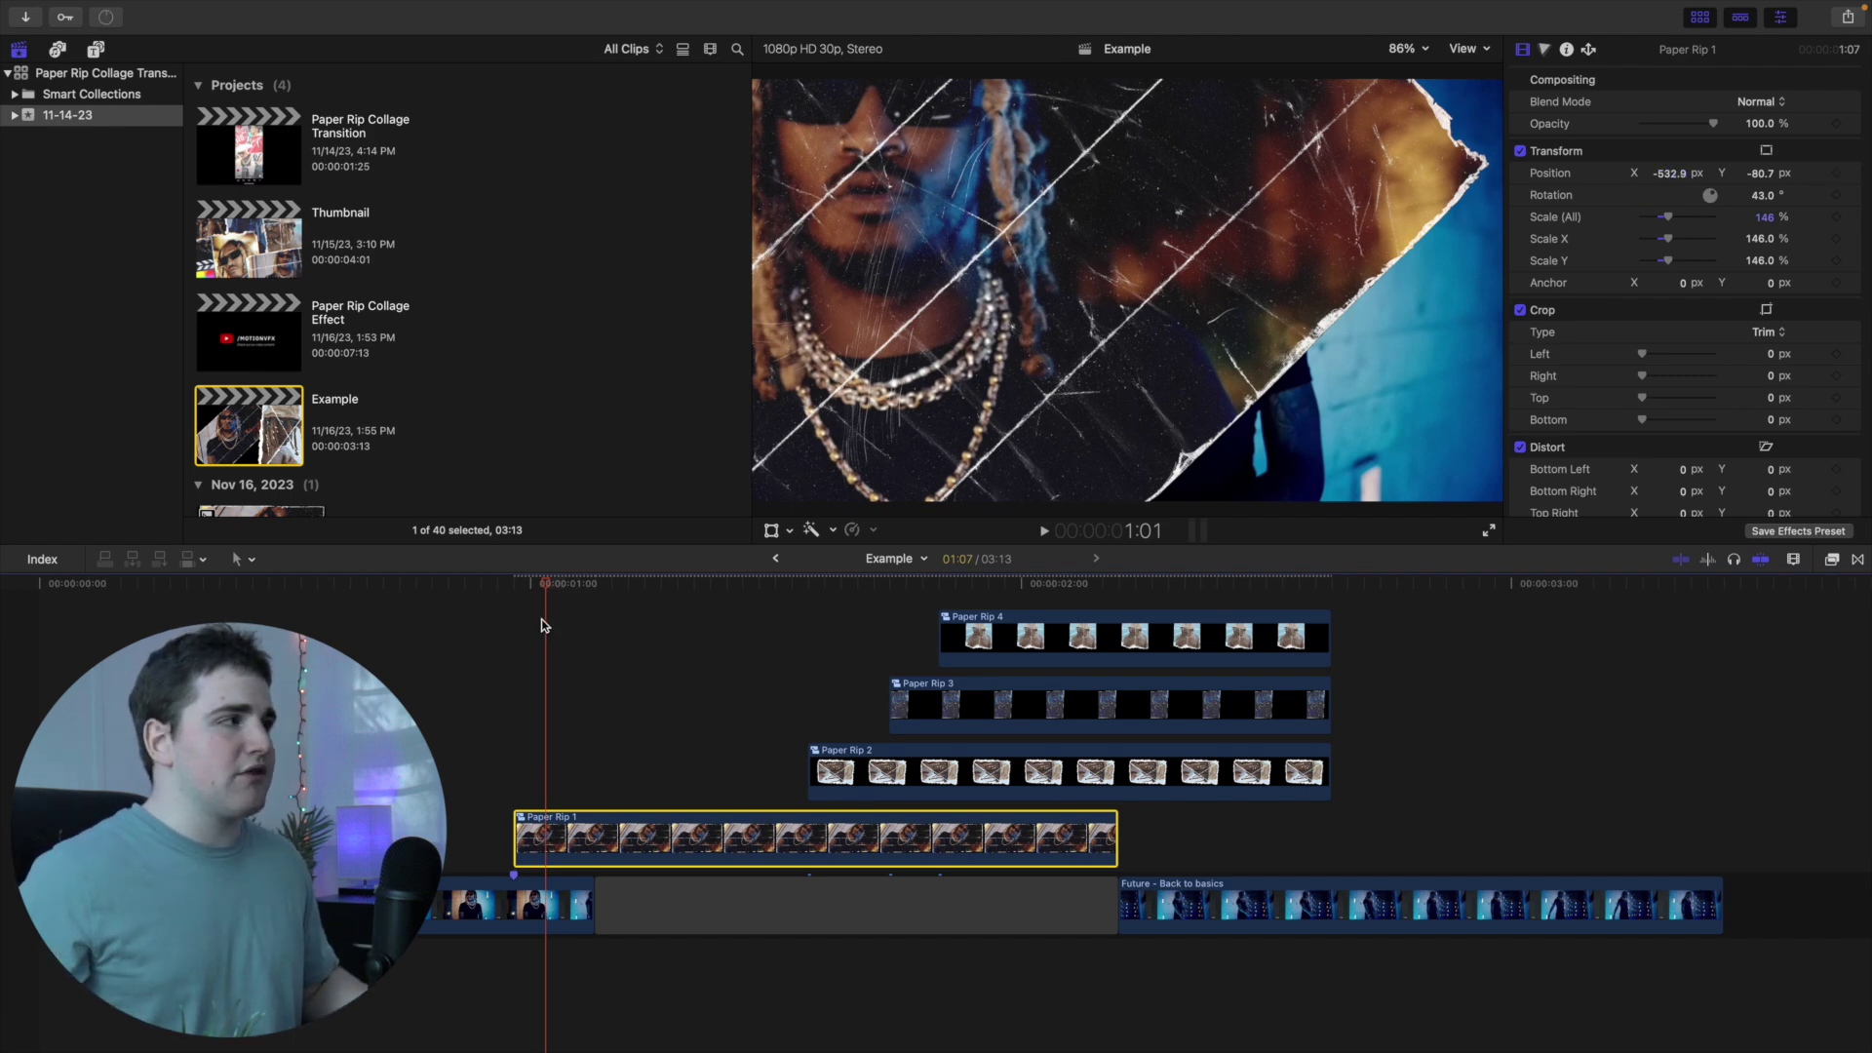
Start Paper Rip 2 at a marker at 1:02 and set its scale to 131% and X position to 457.2 px
{"action": "left_click", "coordinate": [516, 778]}
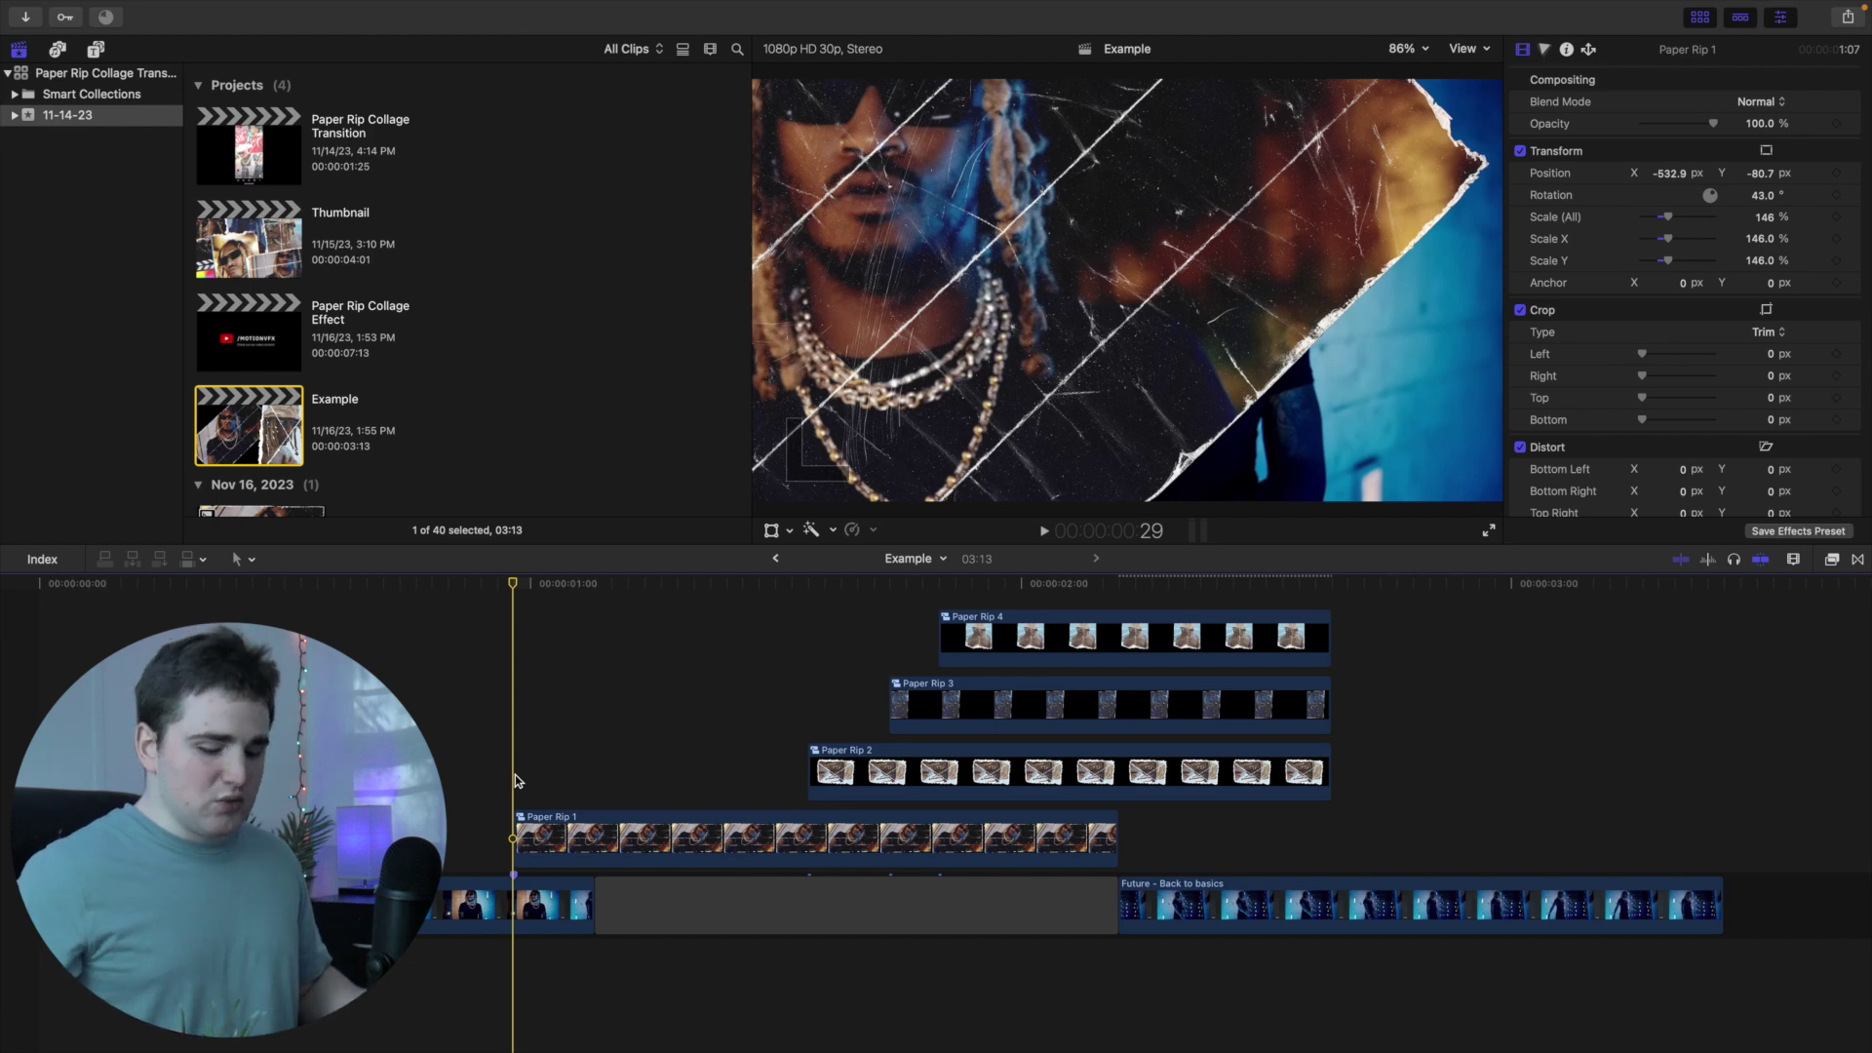
{"action": "key", "text": "space"}
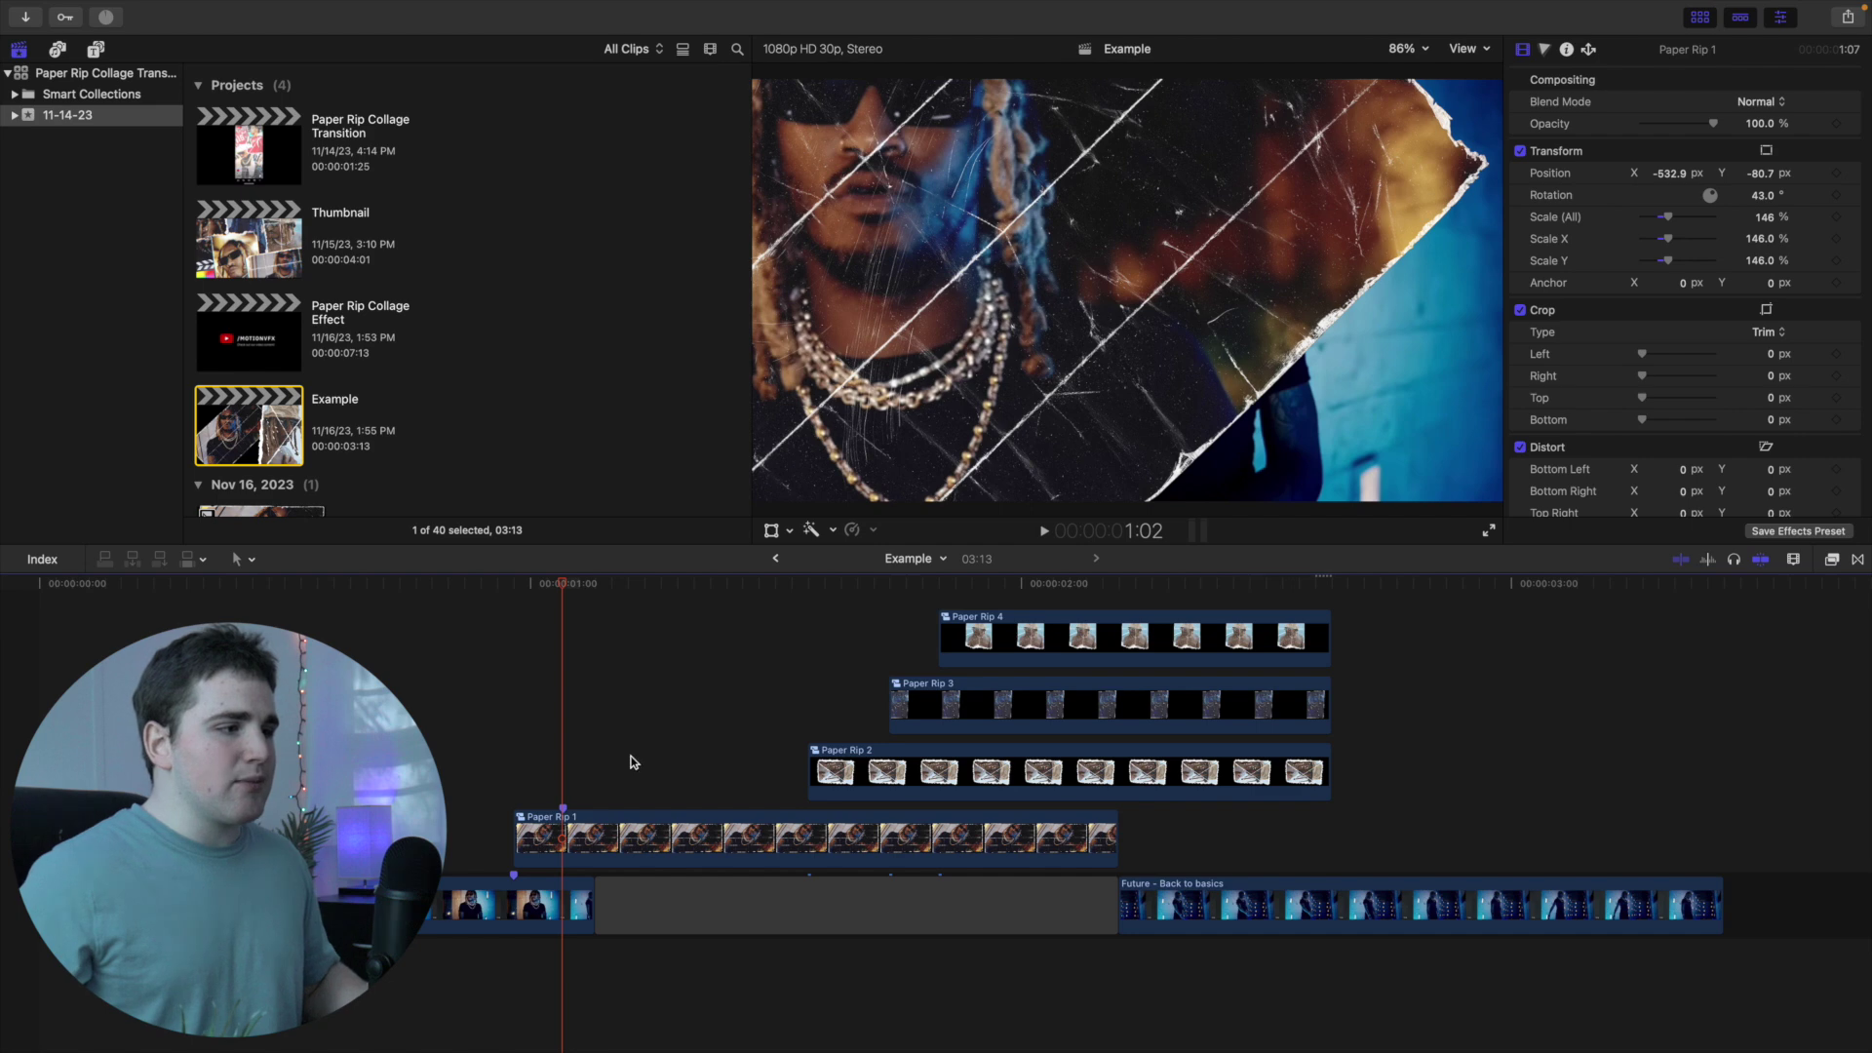
{"action": "left_click_drag", "start_coordinate": [845, 773], "coordinate": [604, 770]}
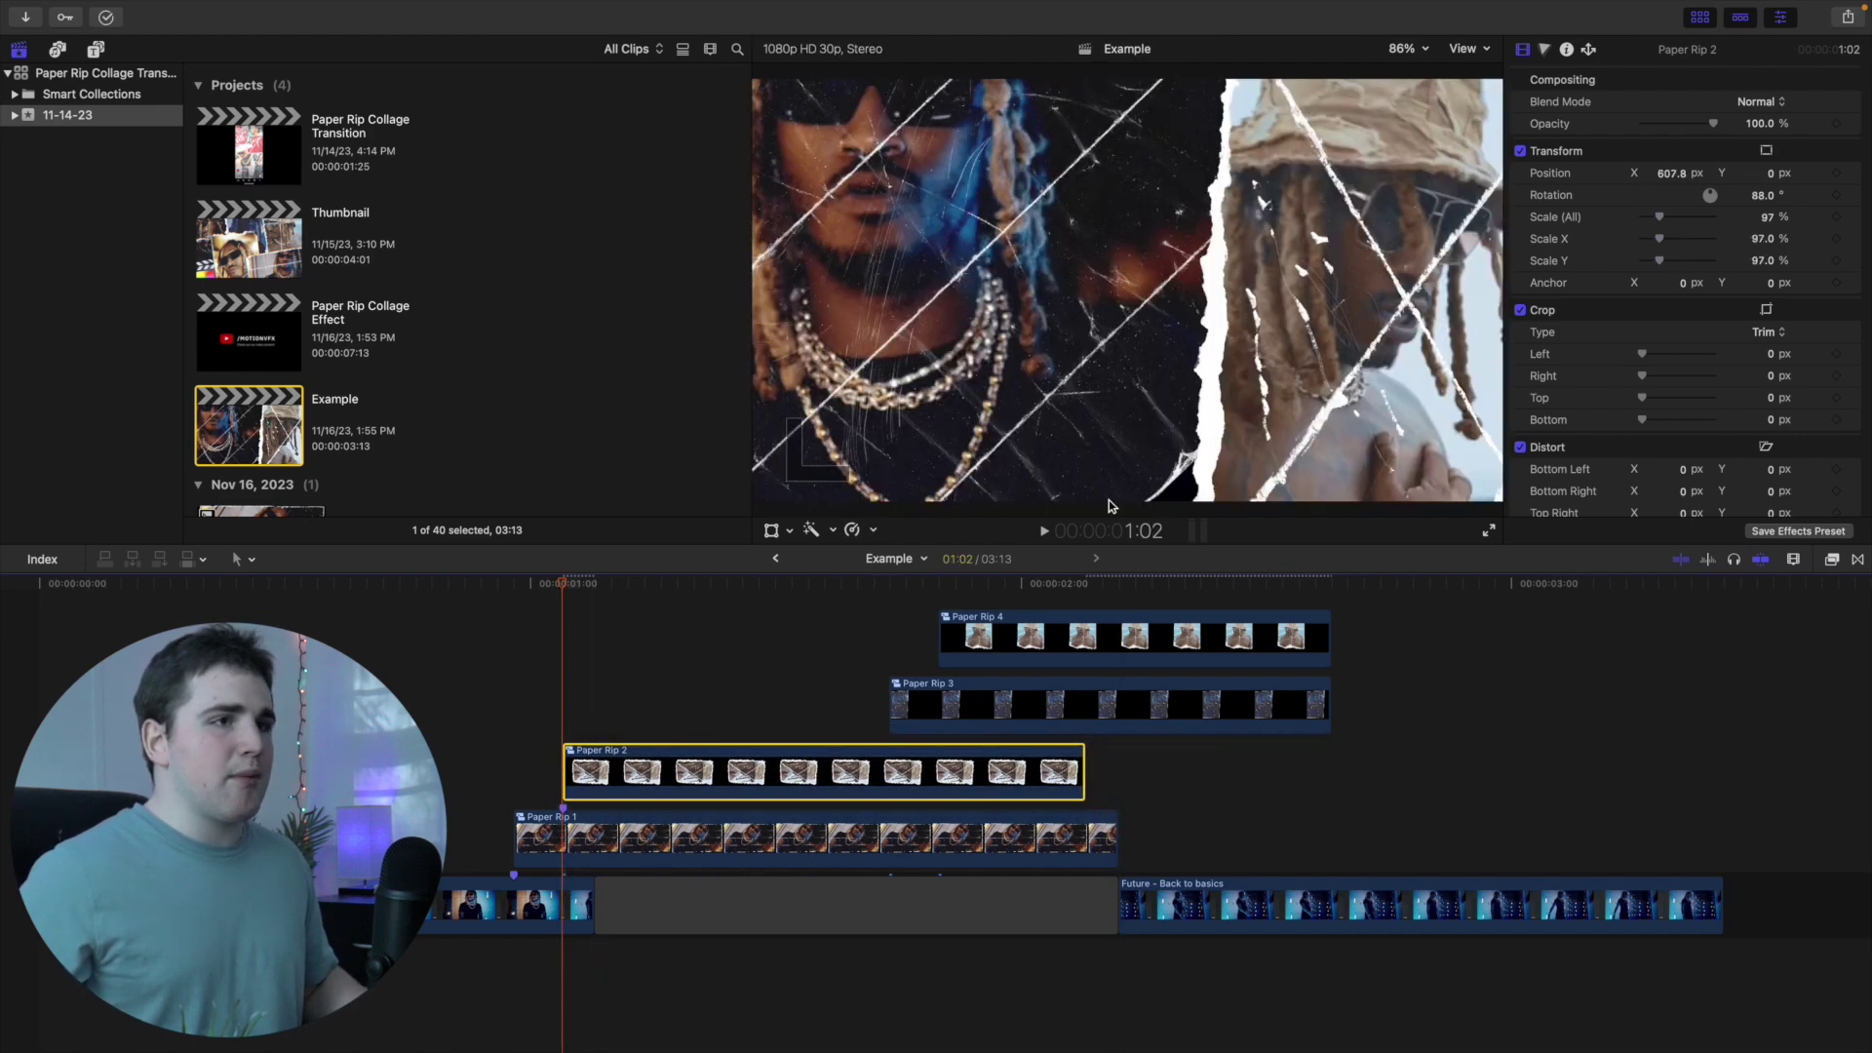
{"action": "left_click_drag", "start_coordinate": [1669, 178], "coordinate": [1666, 181]}
{"action": "left_click_drag", "start_coordinate": [1770, 211], "coordinate": [1773, 222]}
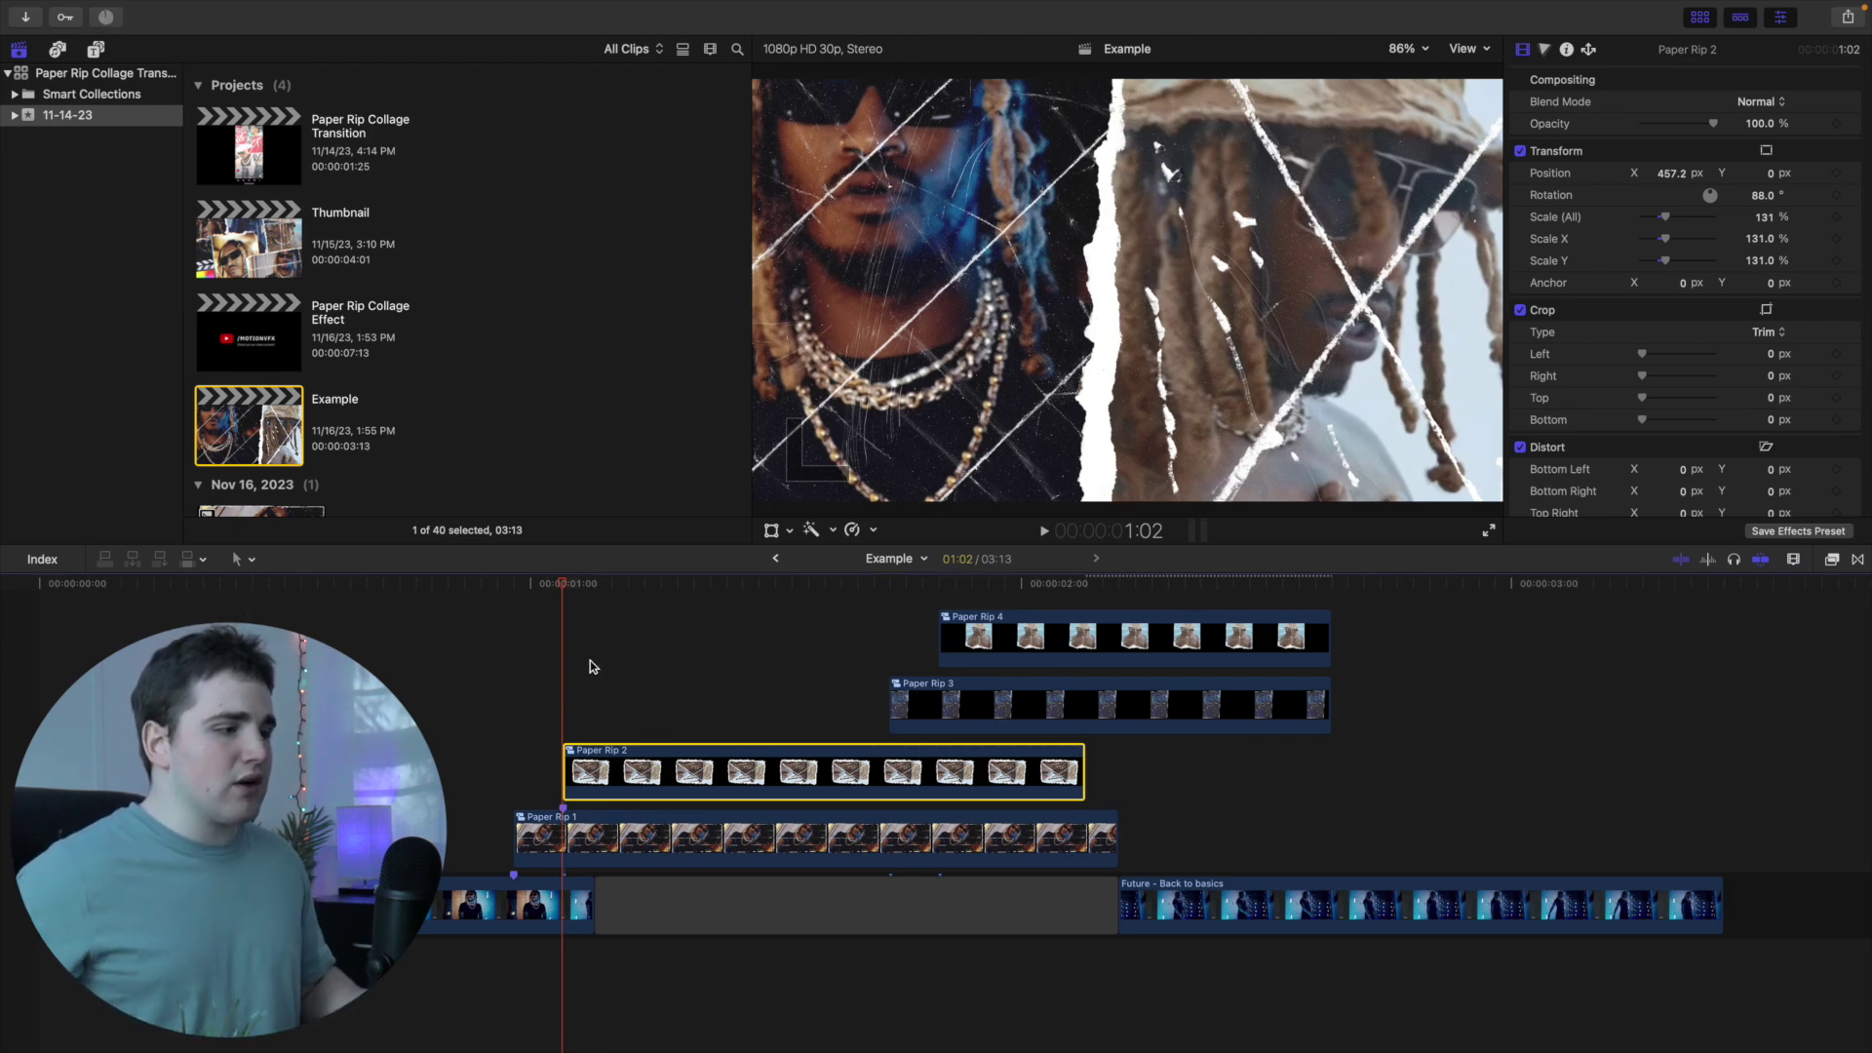
Add markers at 1:05 and 1:07 and align the starts of Paper Rip 3 and Paper Rip 4 to them
{"action": "key", "text": "Right"}
{"action": "key", "text": "Right"}
{"action": "key", "text": "Right"}
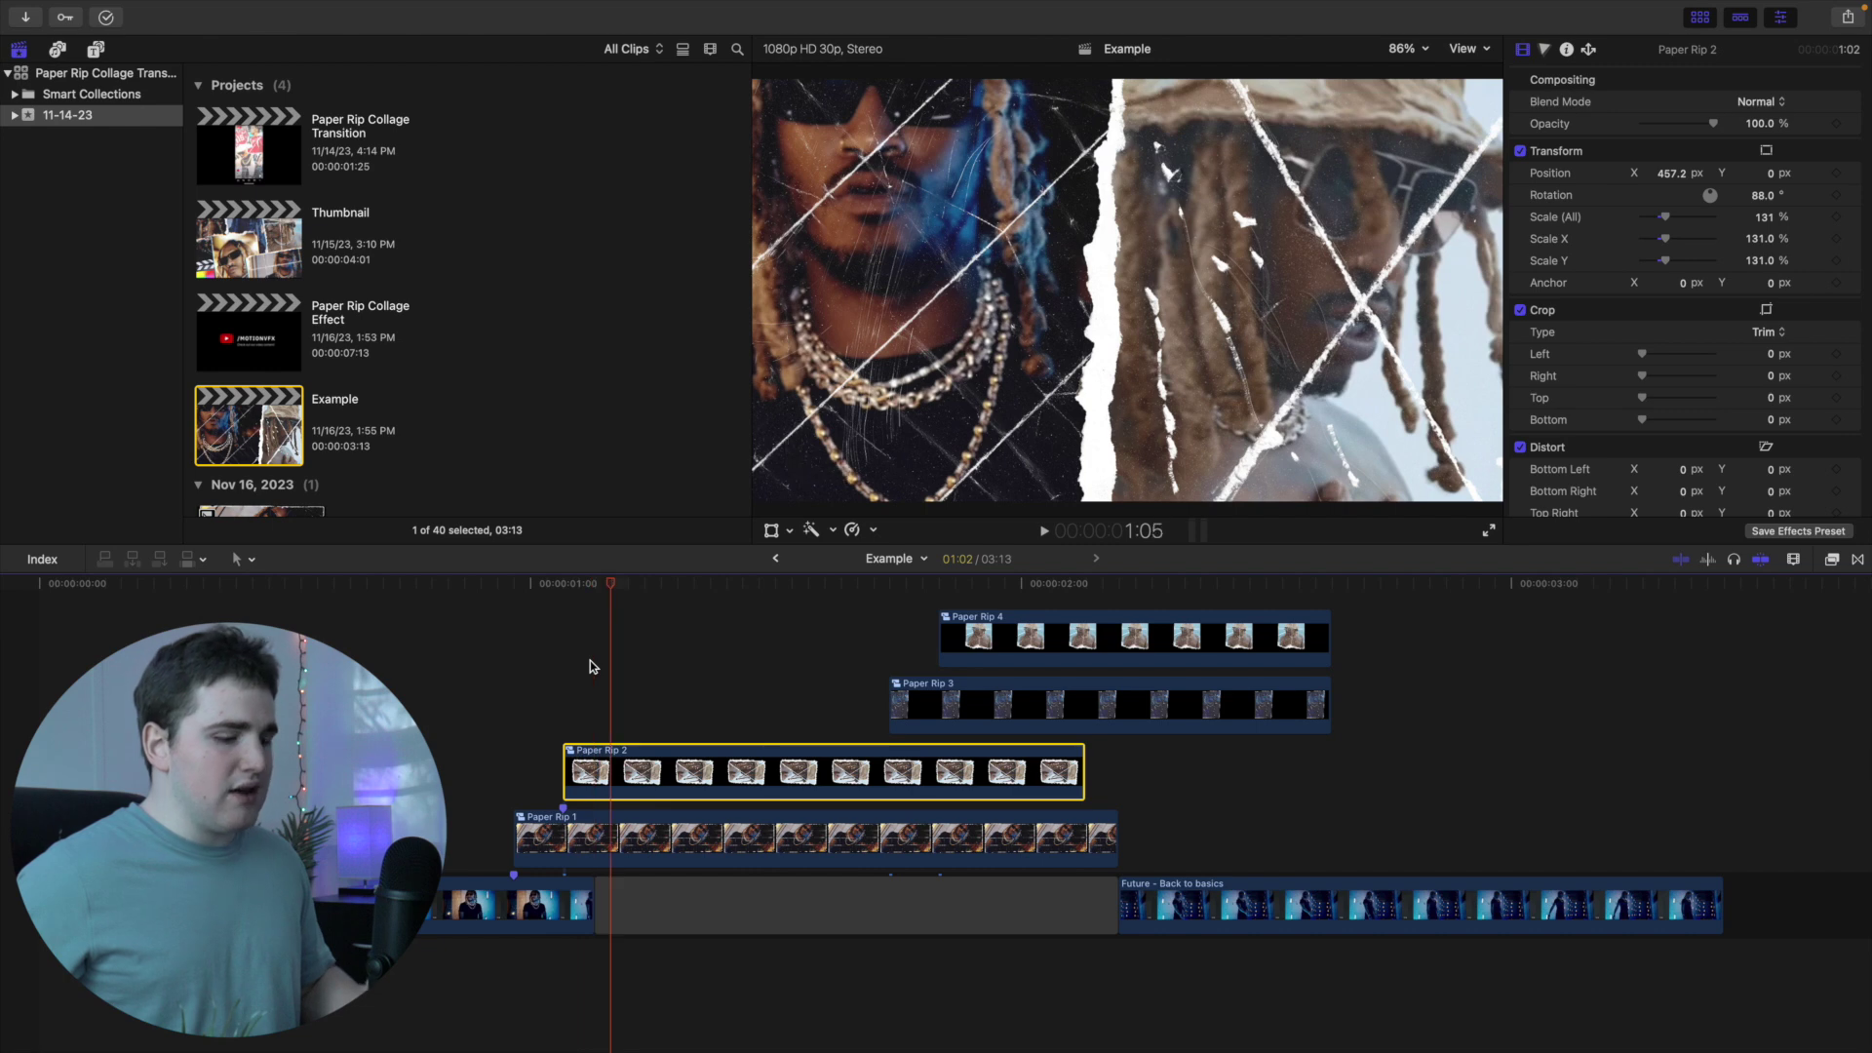
{"action": "key", "text": "Right"}
{"action": "key", "text": "Right"}
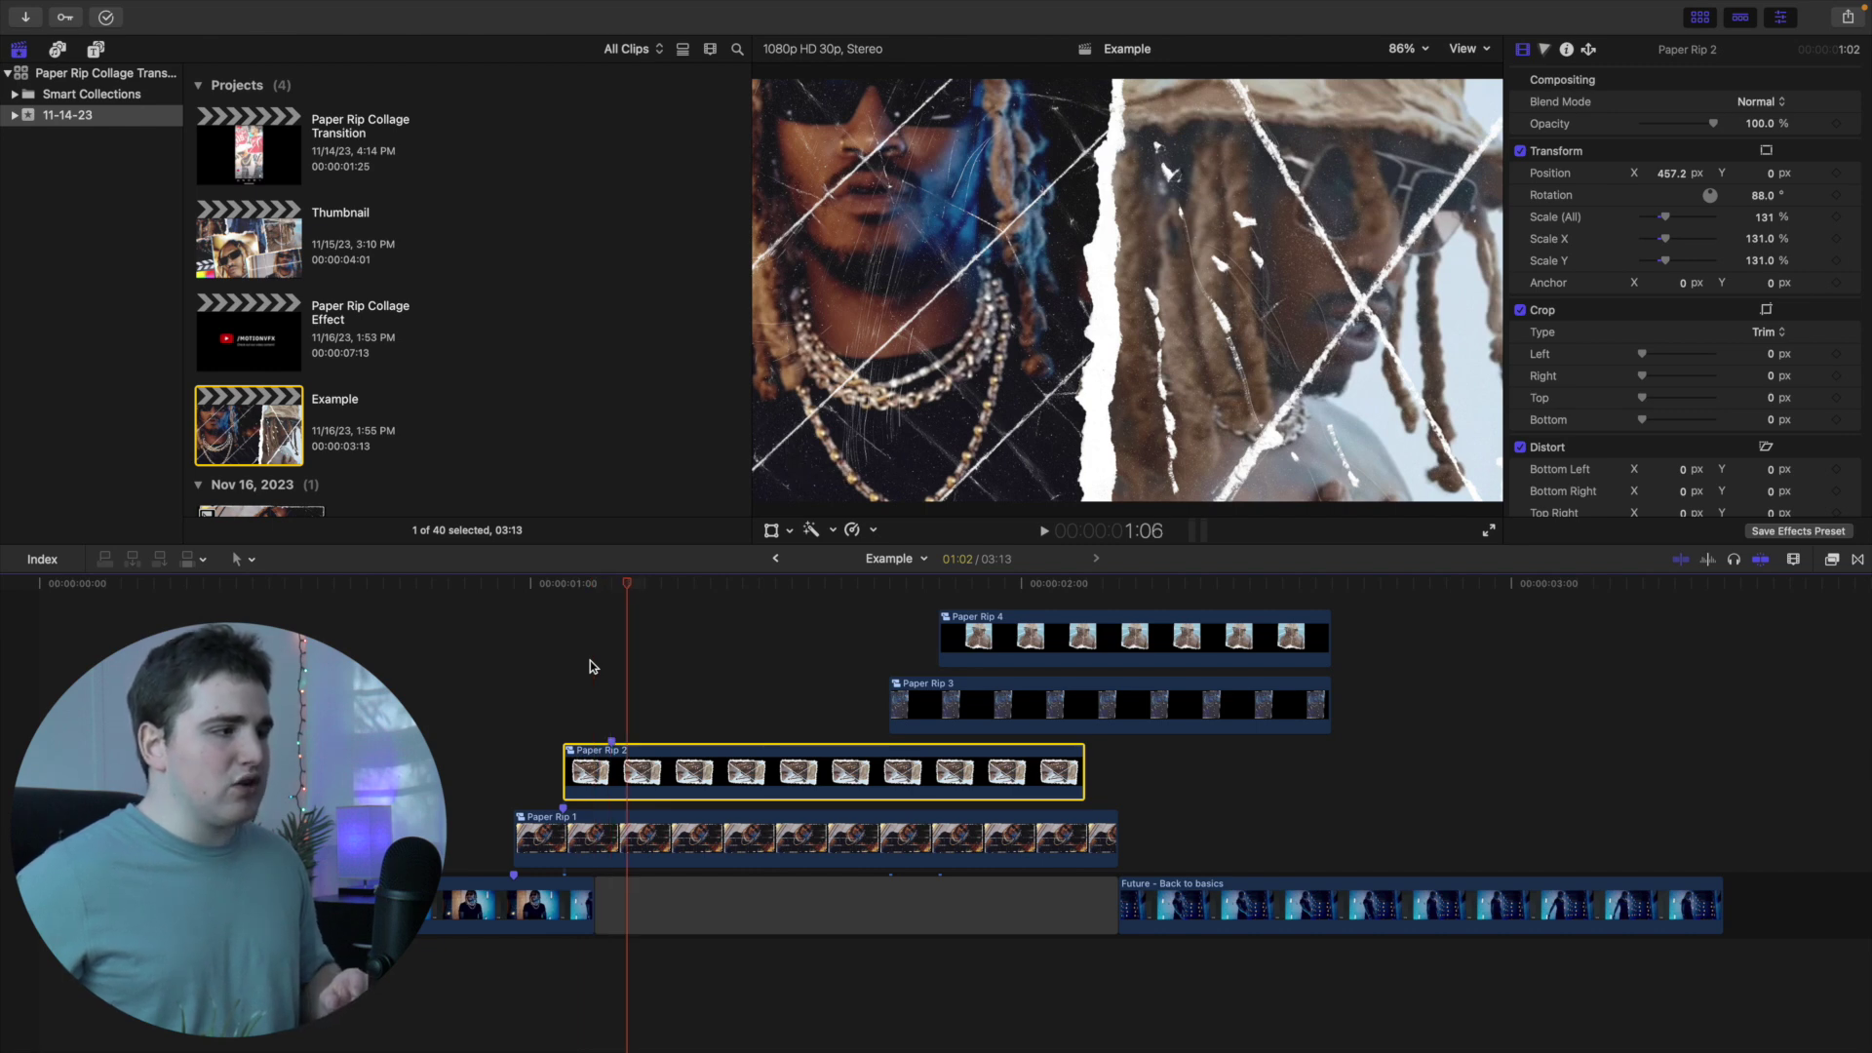
{"action": "left_click_drag", "start_coordinate": [899, 702], "coordinate": [624, 698]}
{"action": "left_click_drag", "start_coordinate": [1028, 649], "coordinate": [736, 651]}
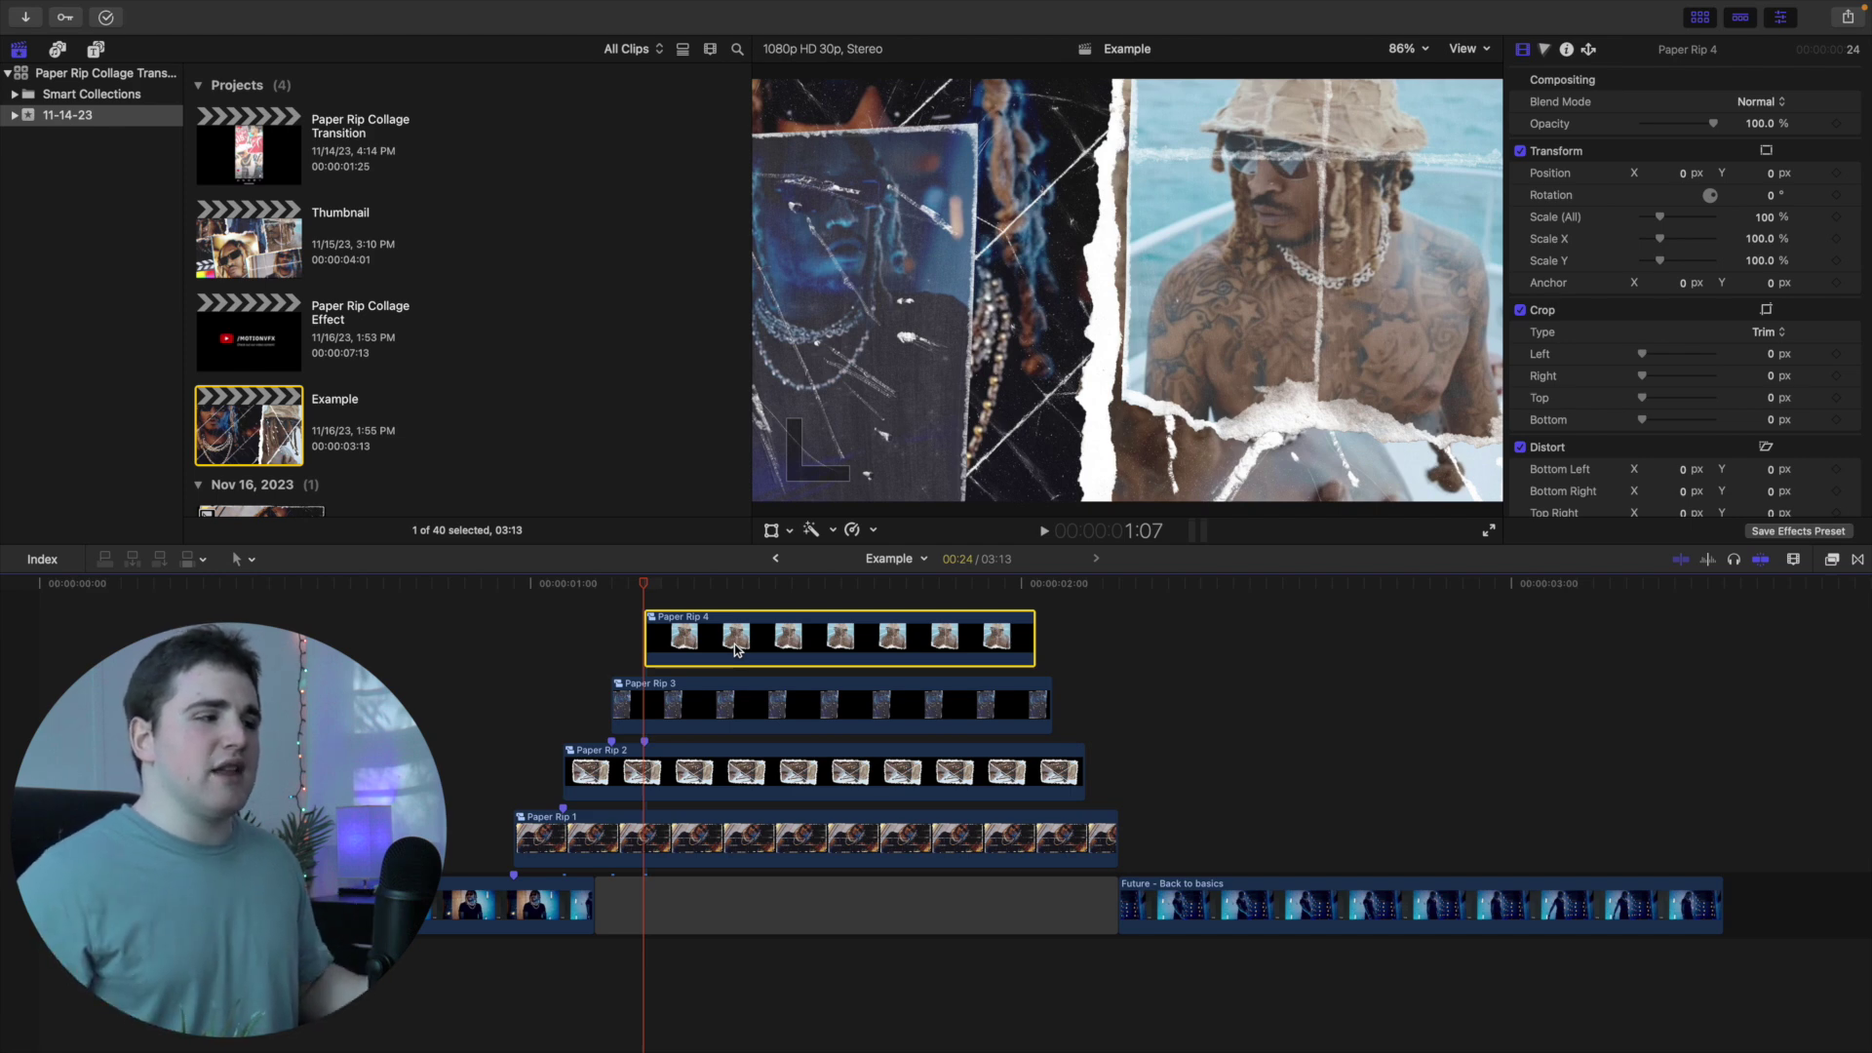
Enlarge Paper Rip 3 and set Paper Rip 4's X position to -211.3 px
{"action": "left_click", "coordinate": [623, 652]}
{"action": "left_click", "coordinate": [629, 709]}
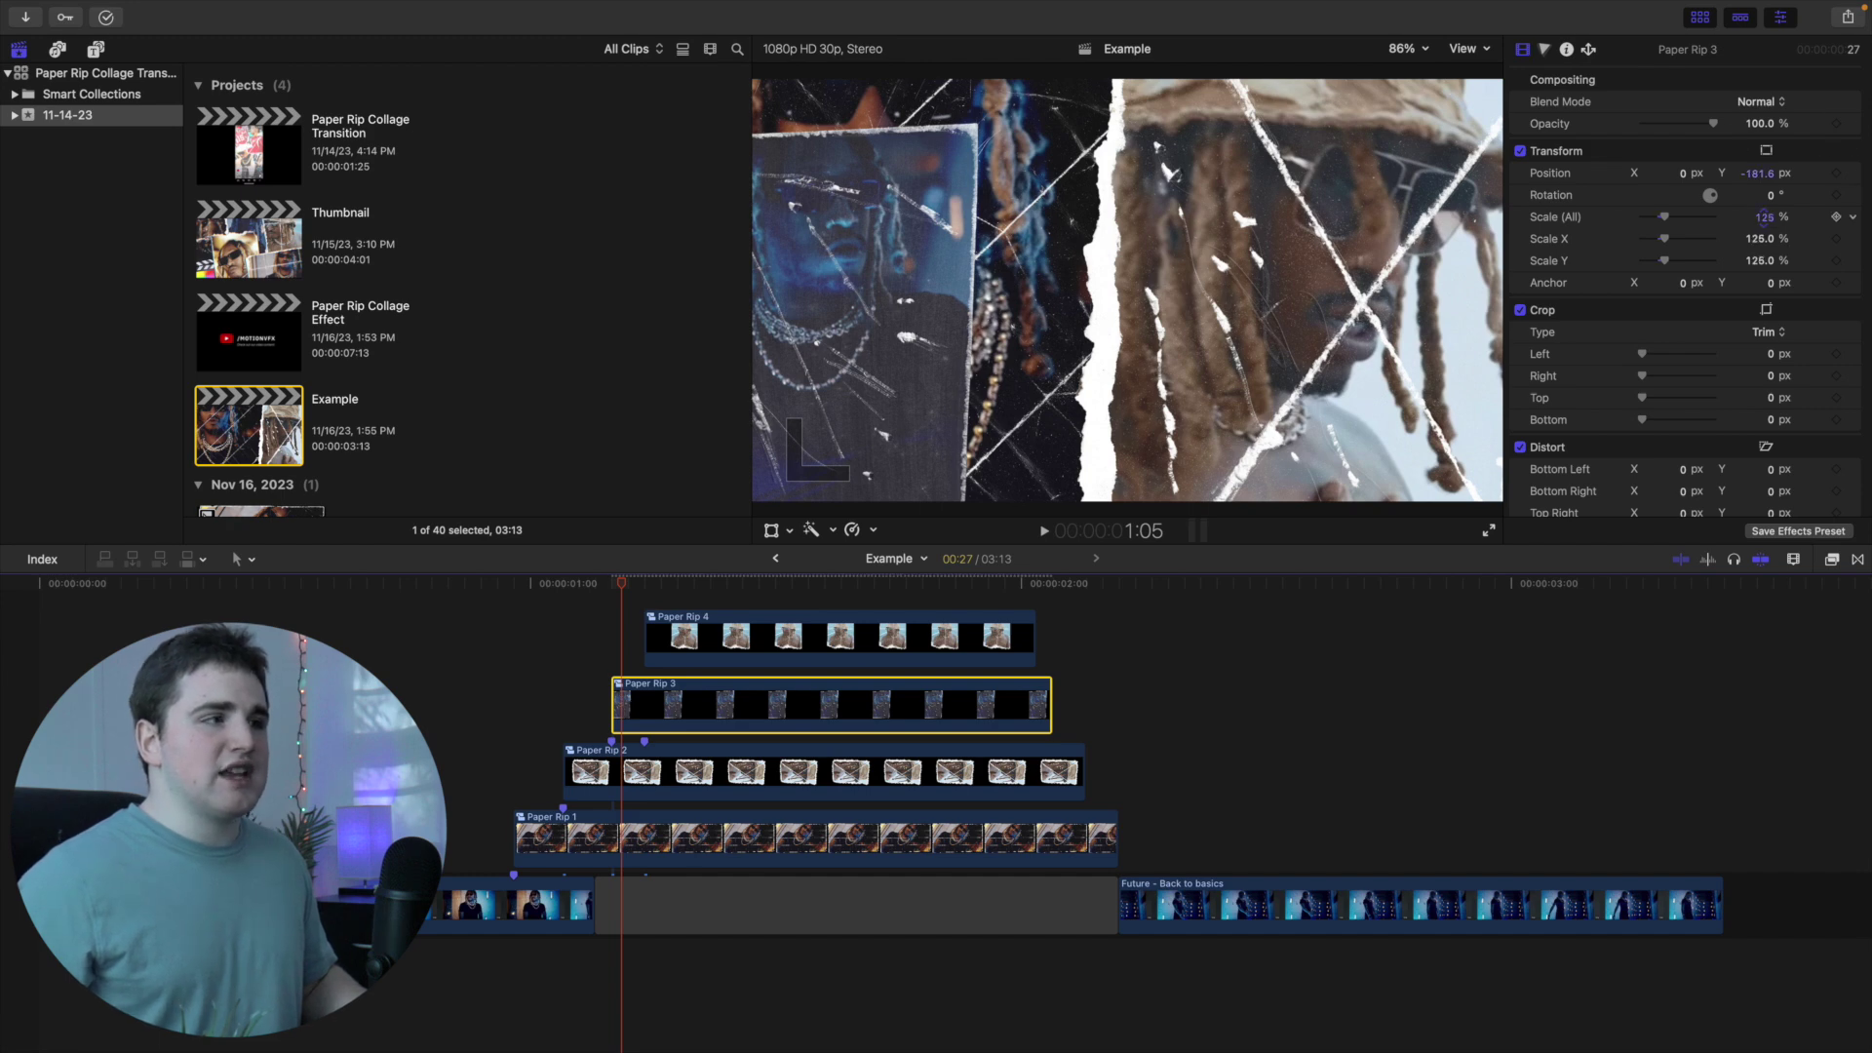
{"action": "left_click_drag", "start_coordinate": [1765, 216], "coordinate": [1682, 203]}
{"action": "left_click", "coordinate": [702, 585]}
{"action": "left_click", "coordinate": [719, 624]}
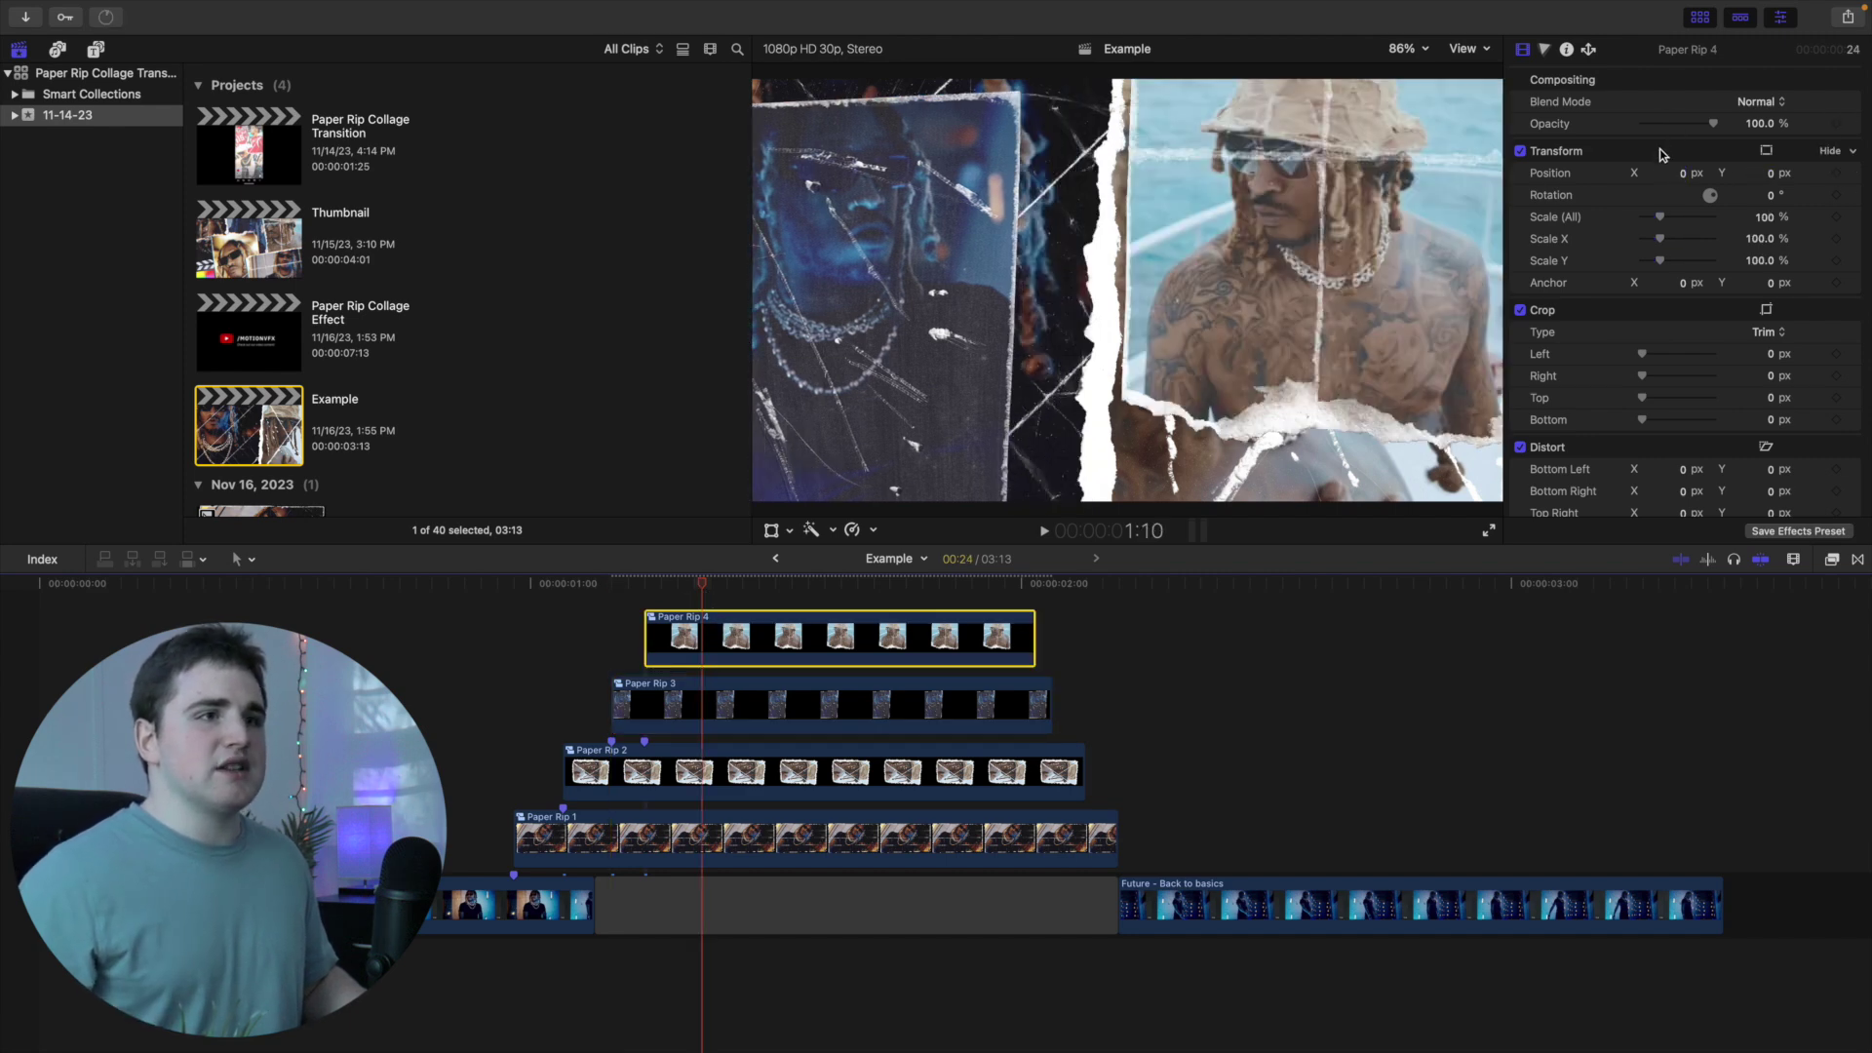
{"action": "left_click_drag", "start_coordinate": [1683, 174], "coordinate": [1667, 182]}
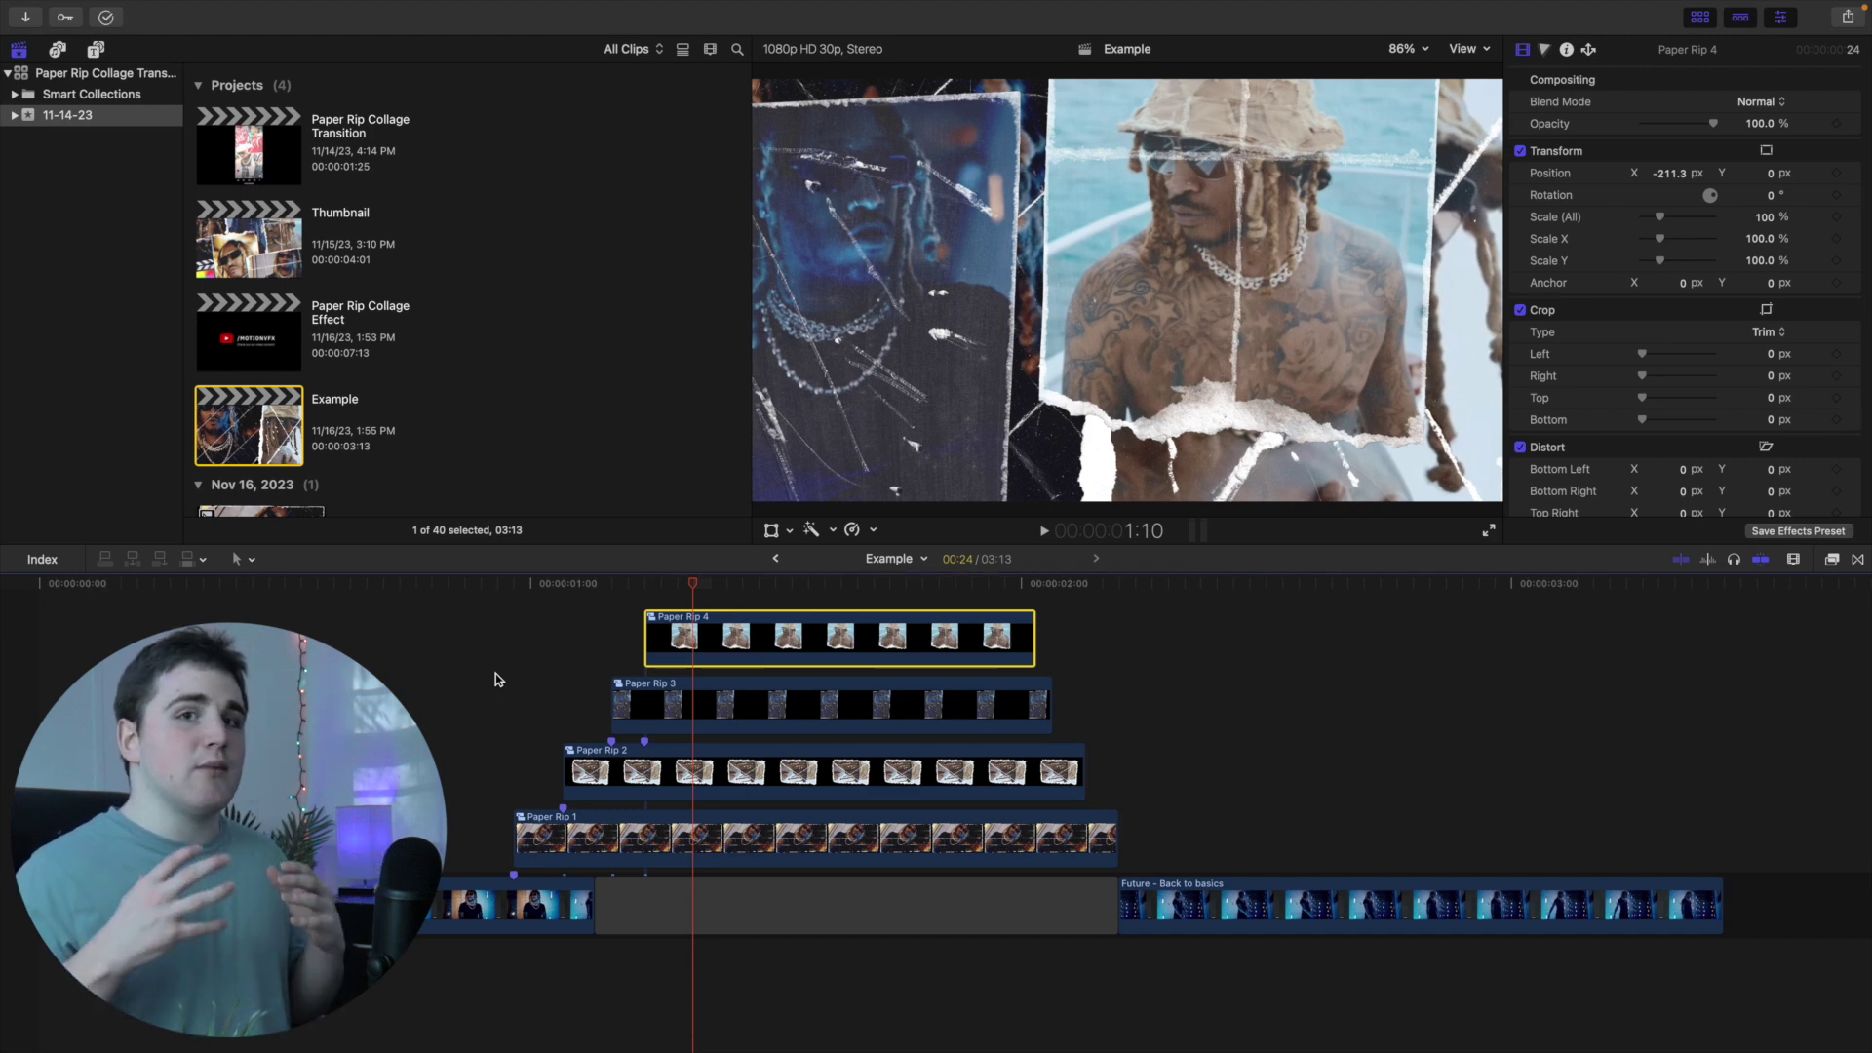
Play the sequence from its beginning to review the staggered Paper Rip layers
{"action": "left_click", "coordinate": [3, 769]}
{"action": "key", "text": "space"}
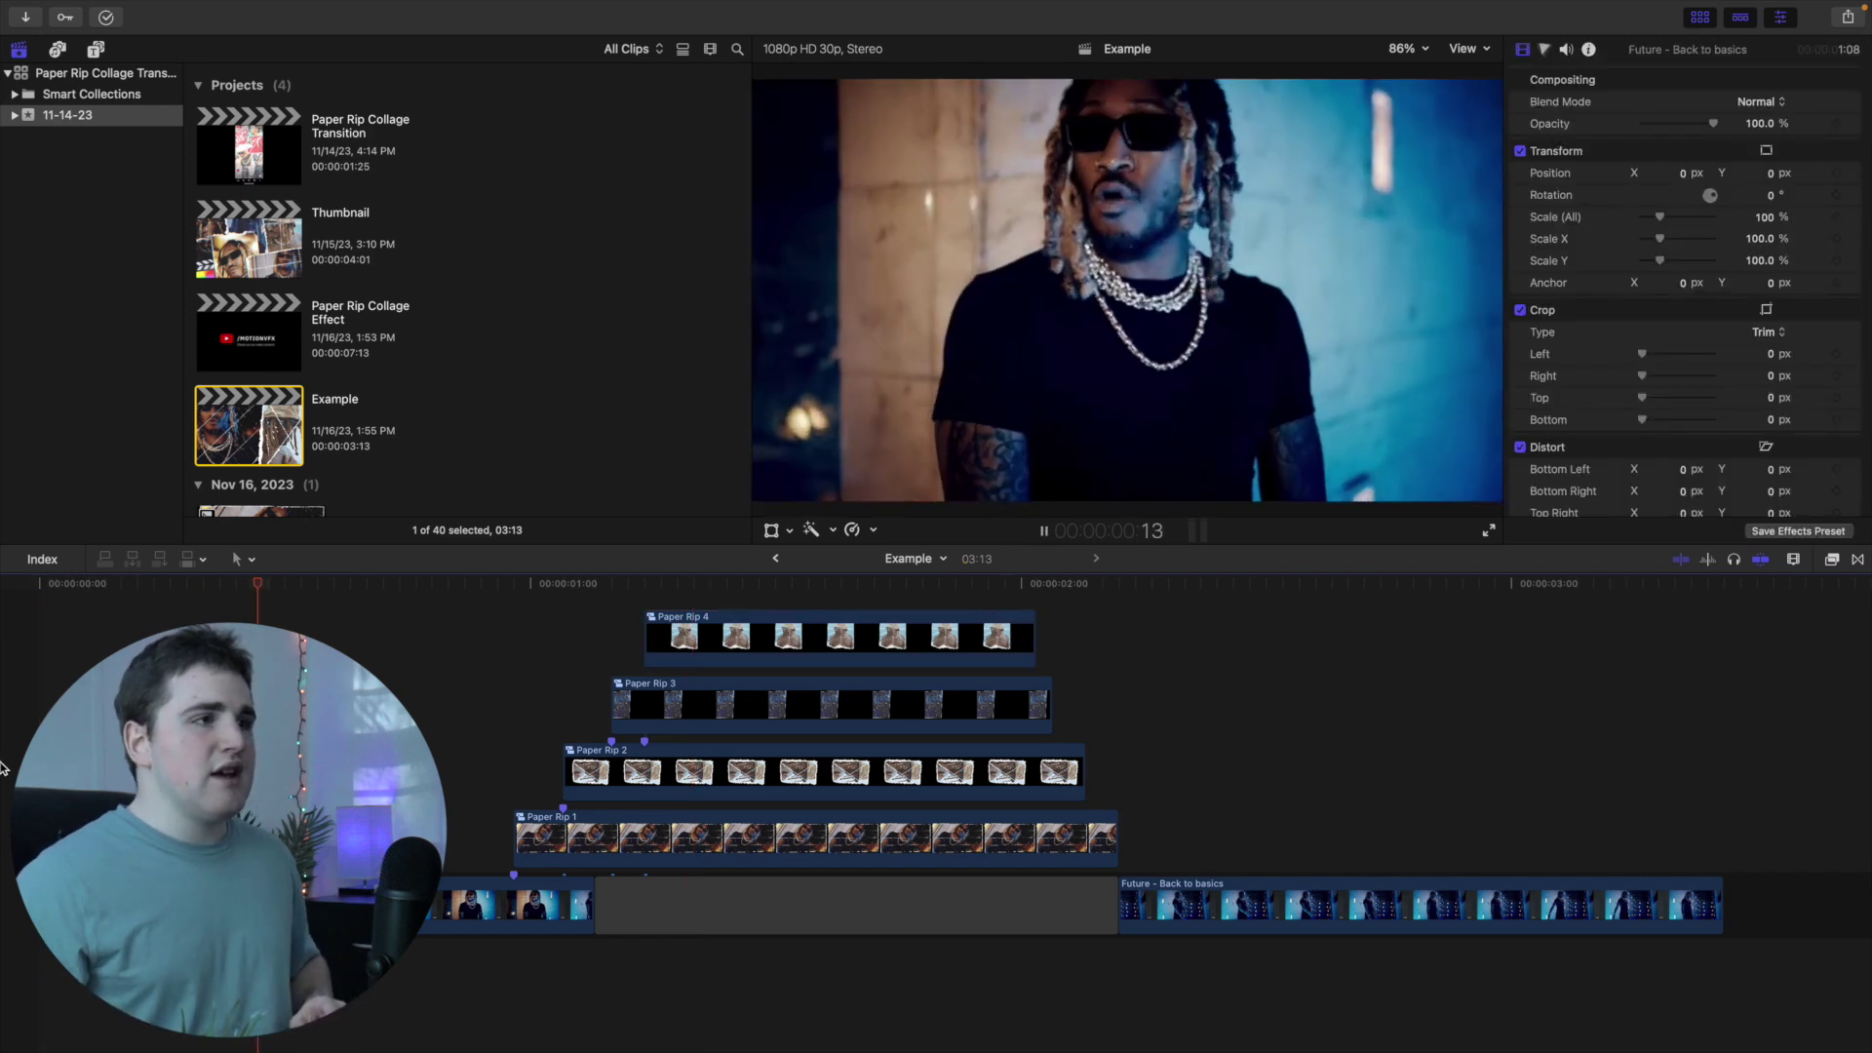
{"action": "left_click", "coordinate": [3, 768]}
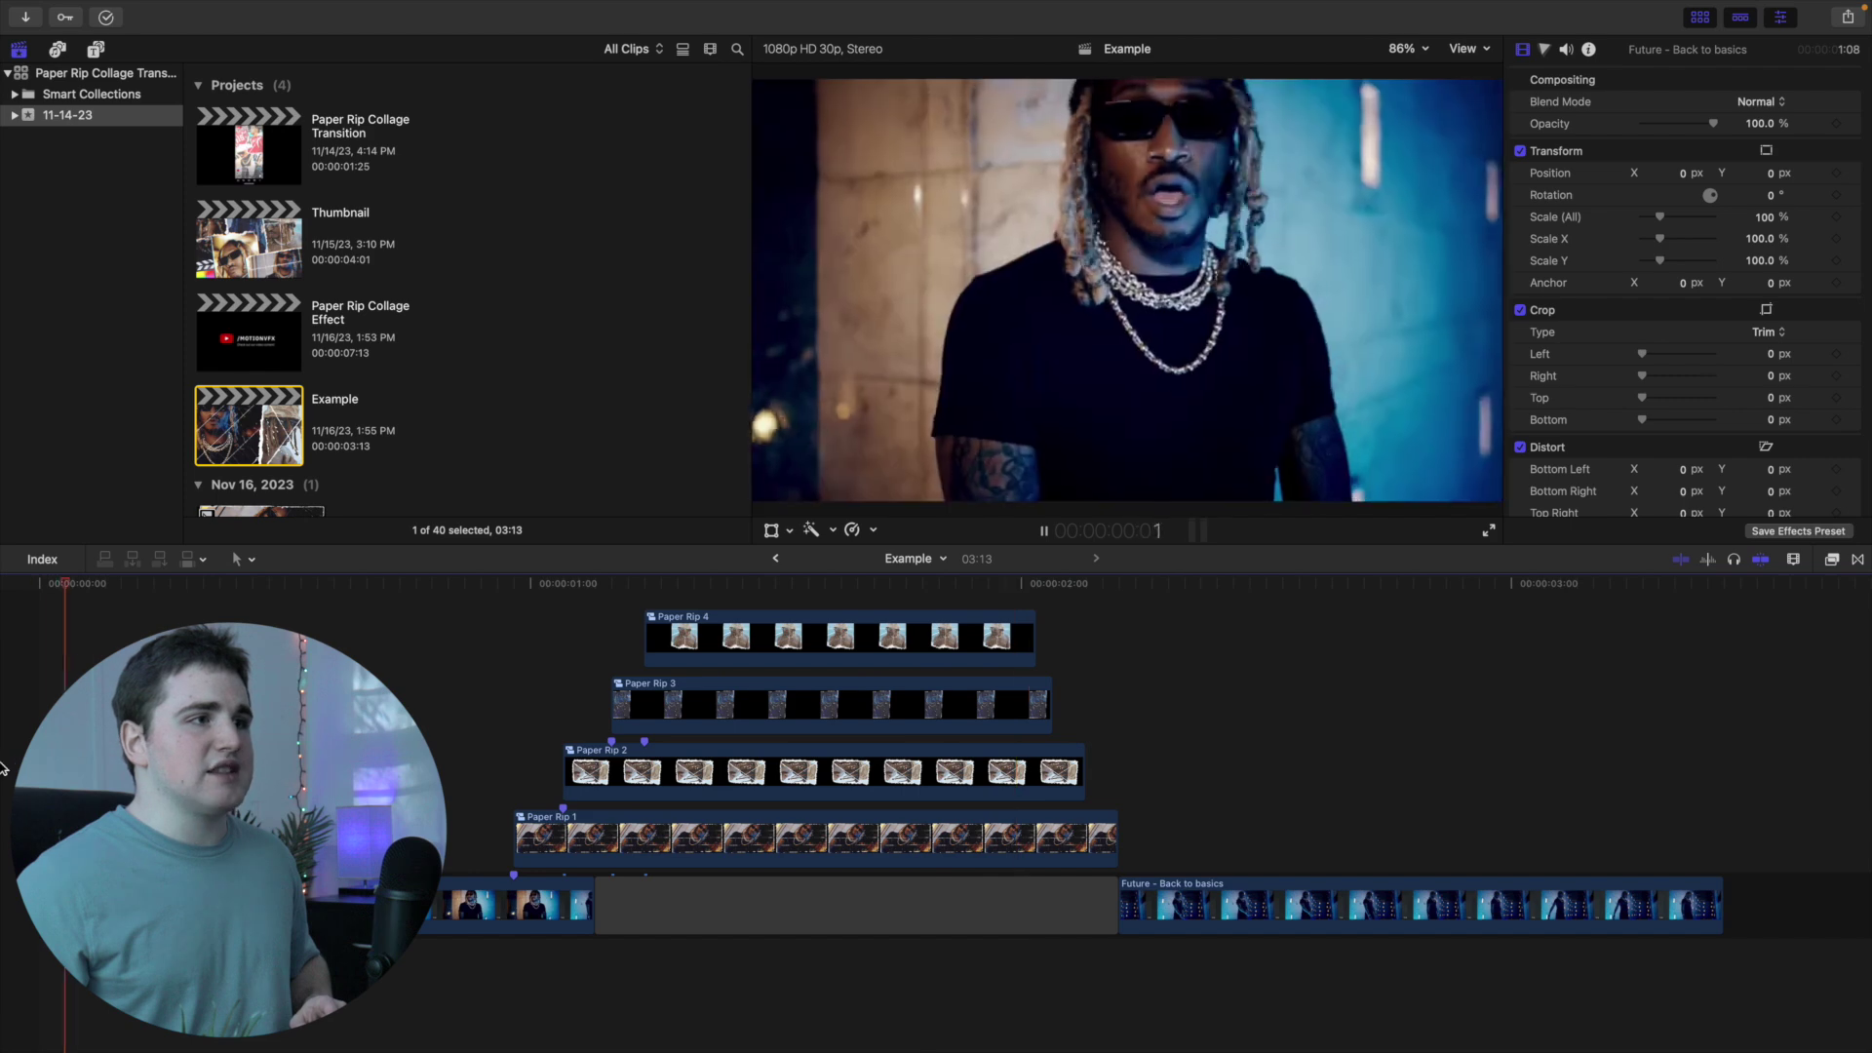
{"action": "left_click", "coordinate": [3, 768]}
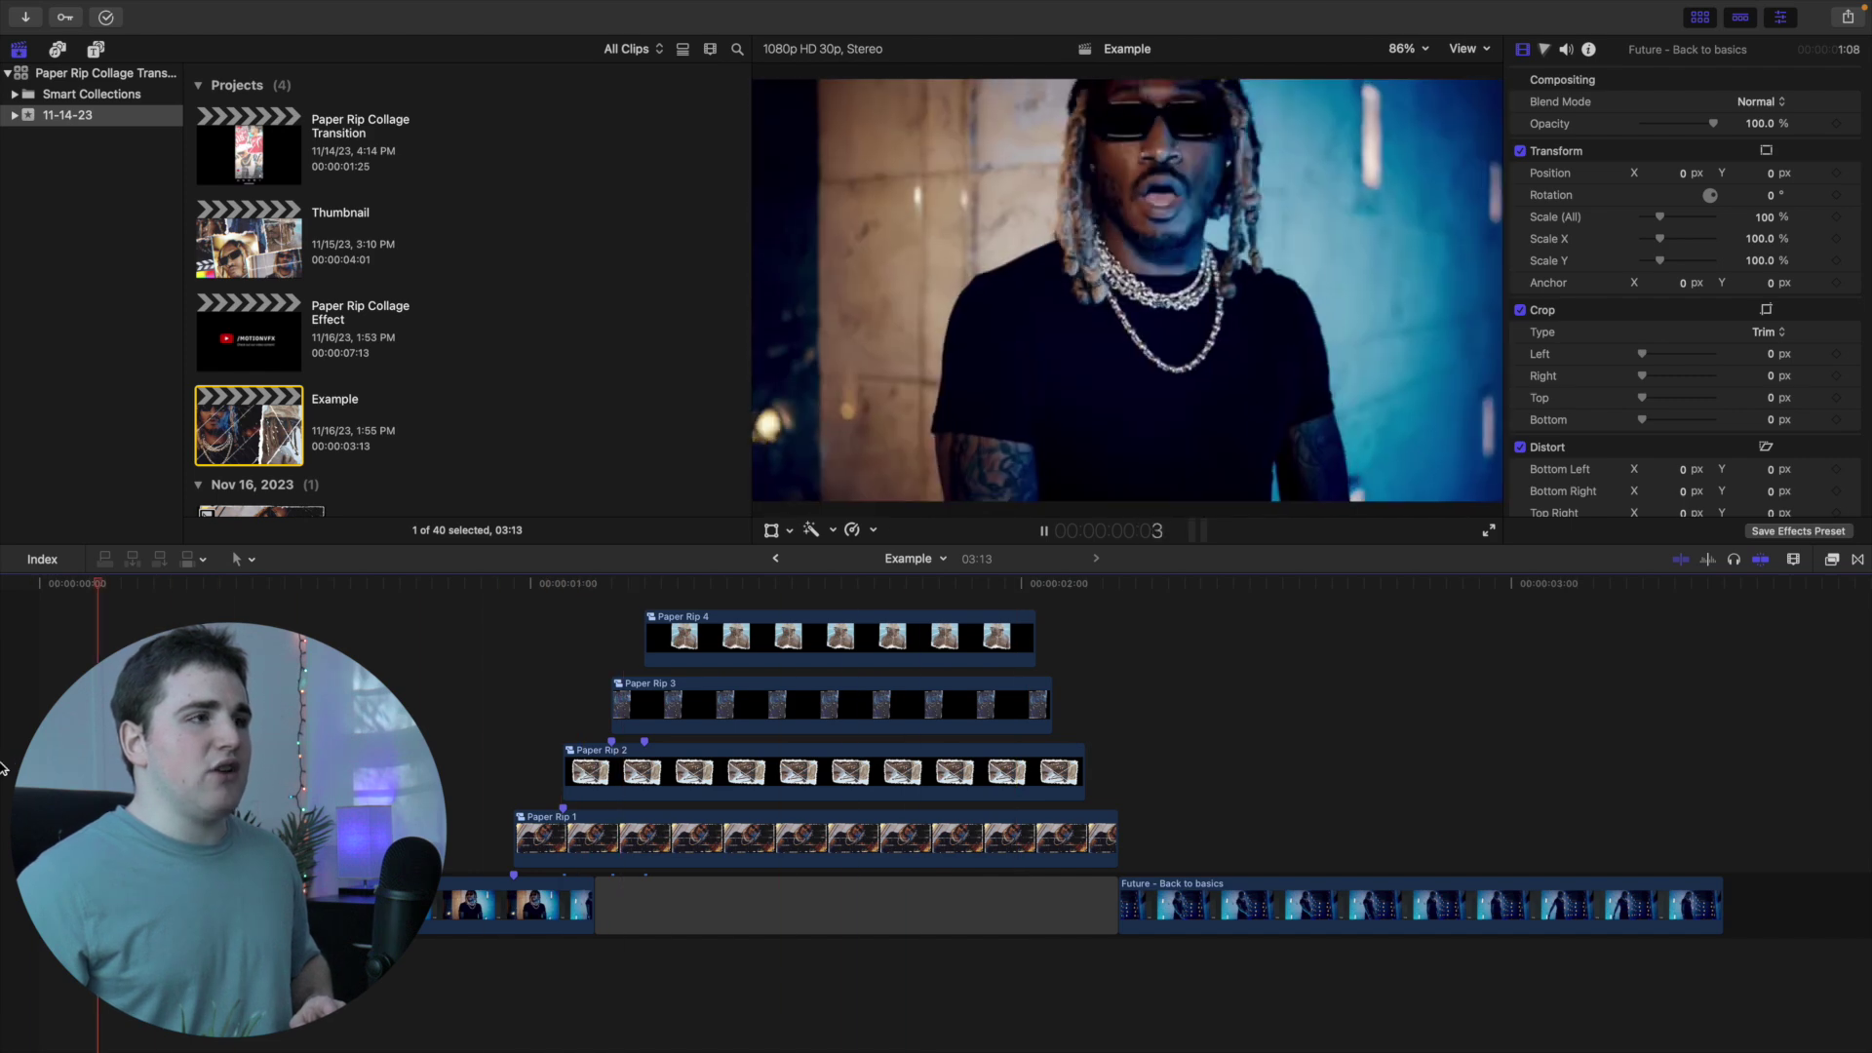
{"action": "key", "text": "space"}
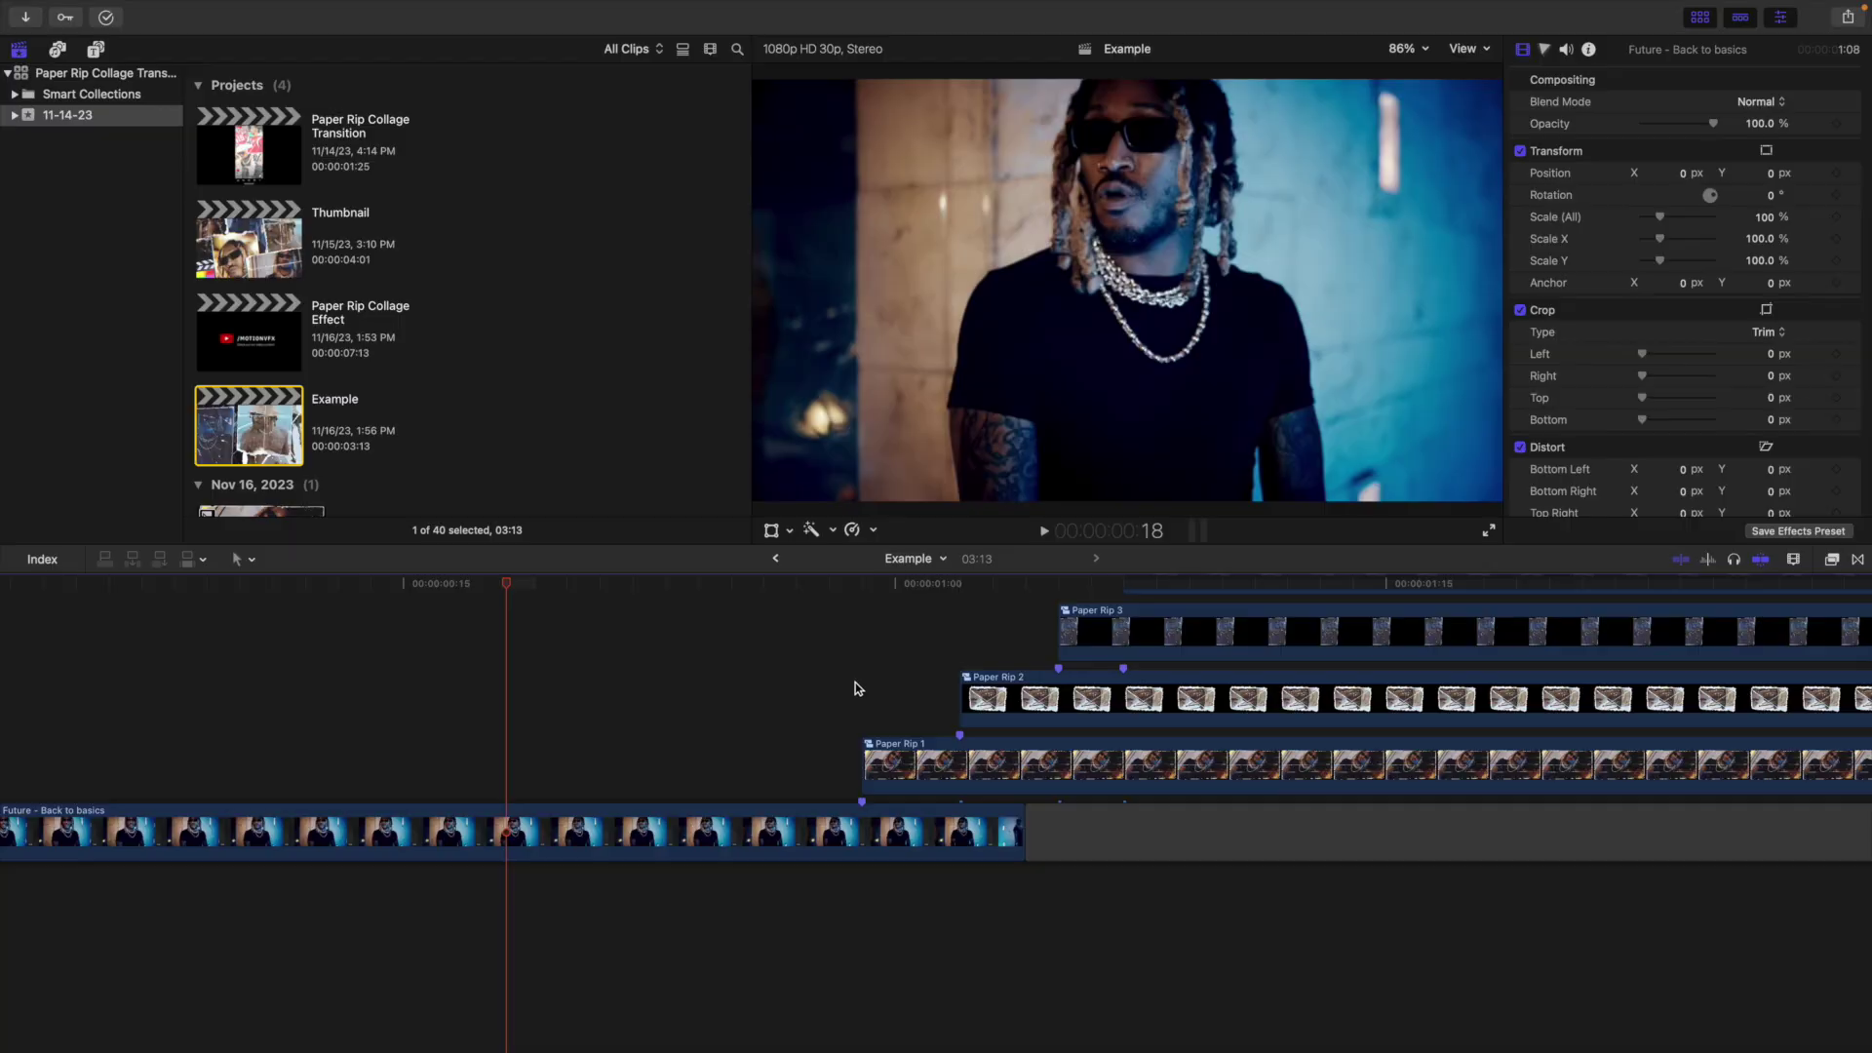
At frame 29, move Paper Rip 1 out of frame to Y -2035.5 px and keyframe its position
{"action": "left_click", "coordinate": [892, 751]}
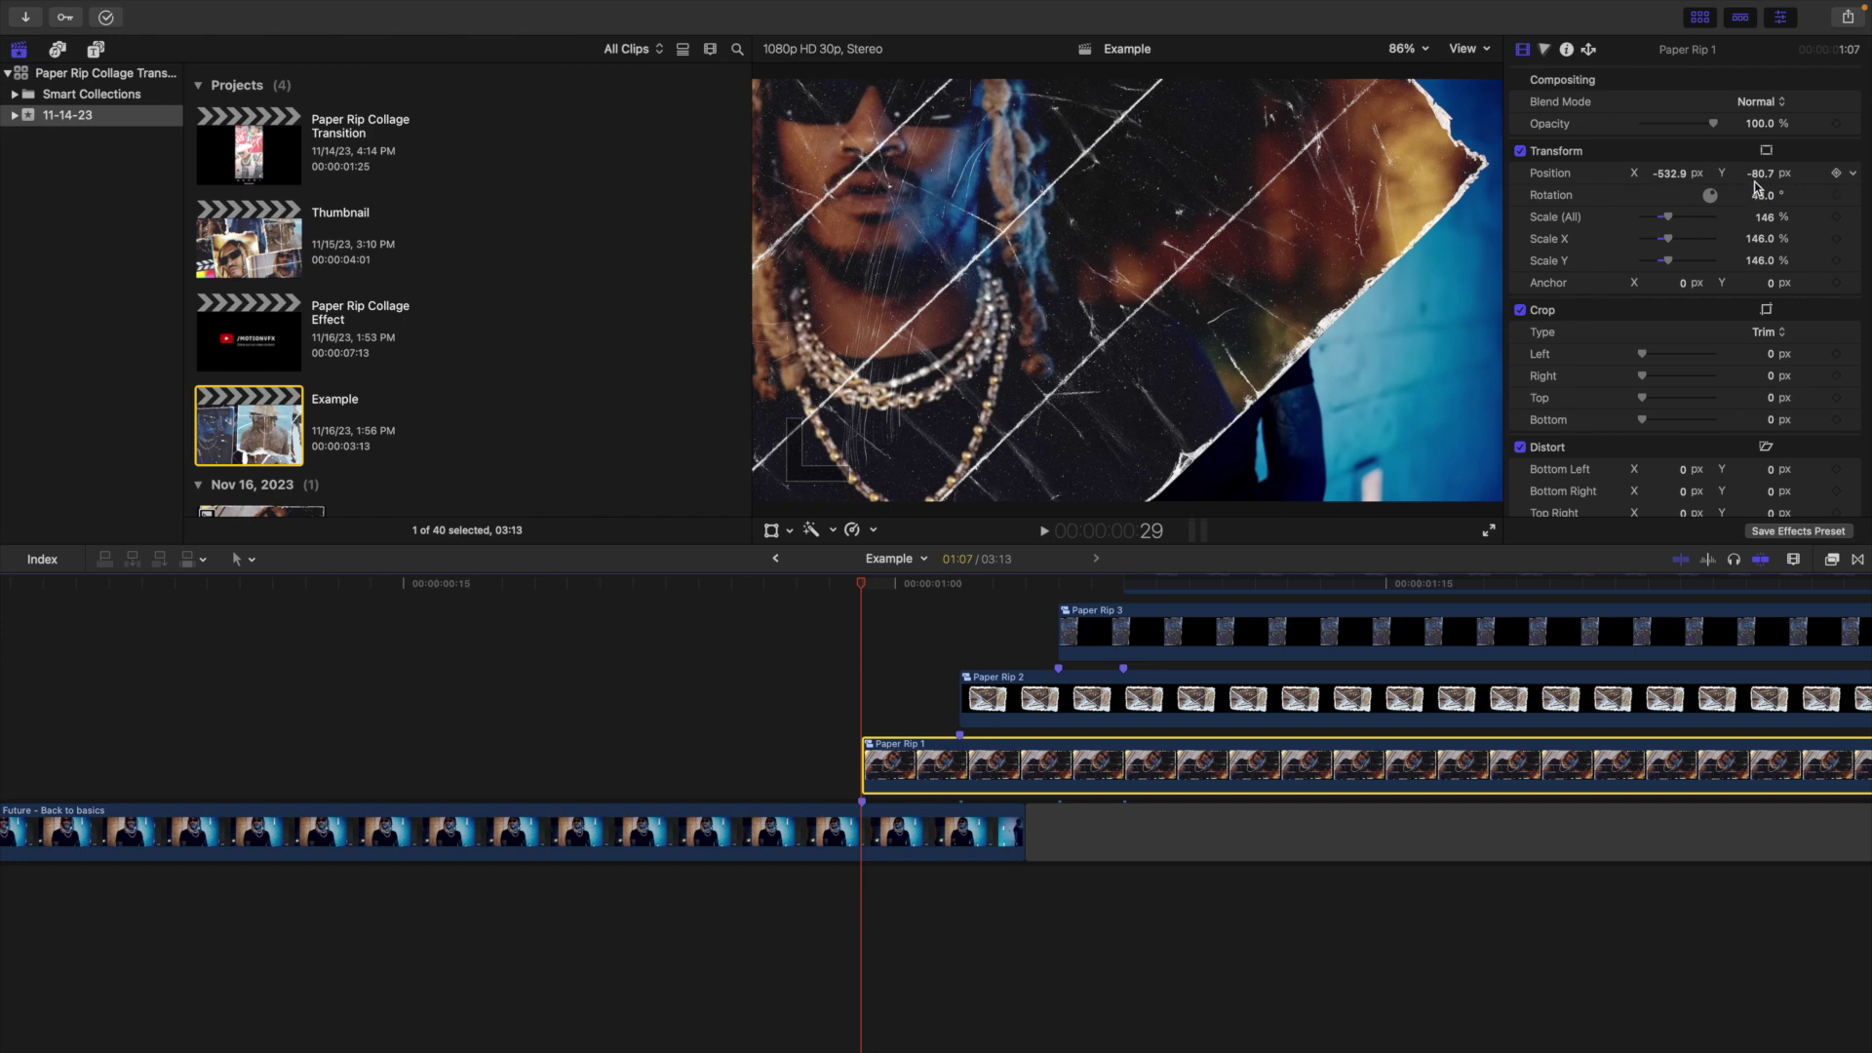
{"action": "left_click_drag", "start_coordinate": [1759, 174], "coordinate": [1761, 179]}
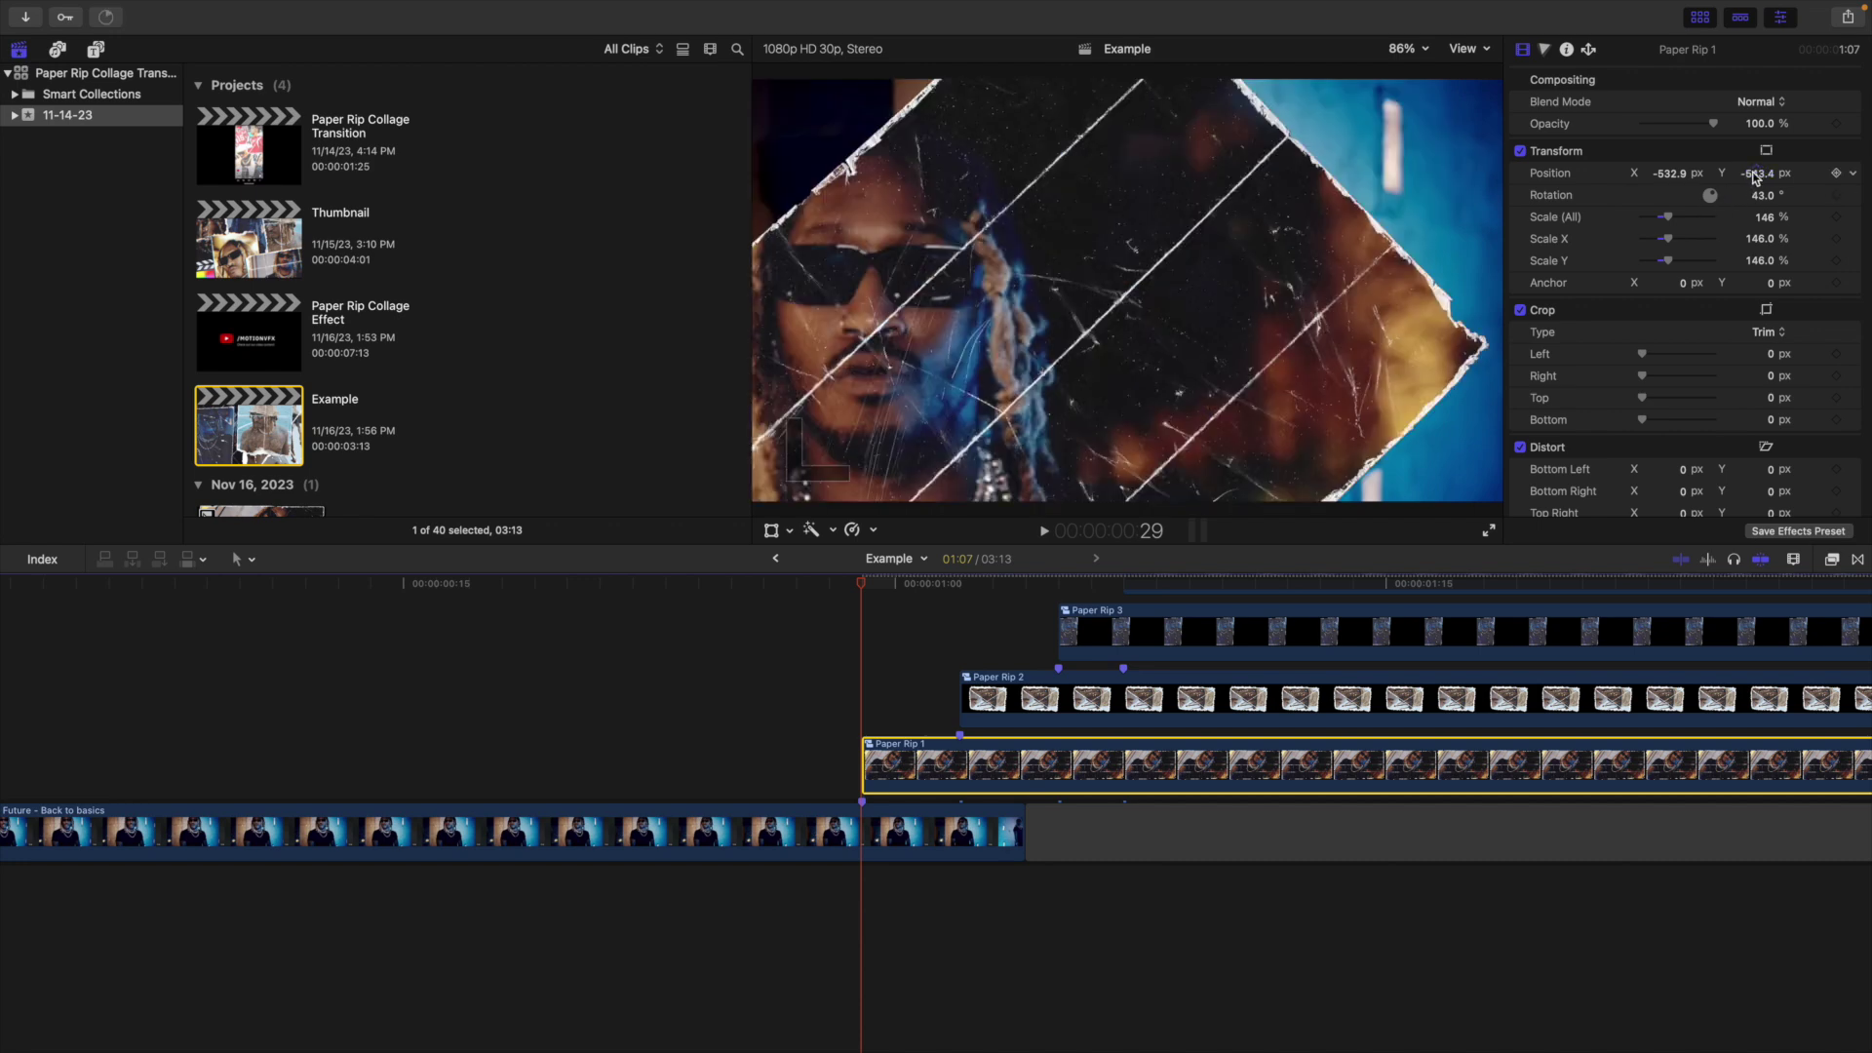
{"action": "left_click_drag", "start_coordinate": [1756, 179], "coordinate": [1755, 174]}
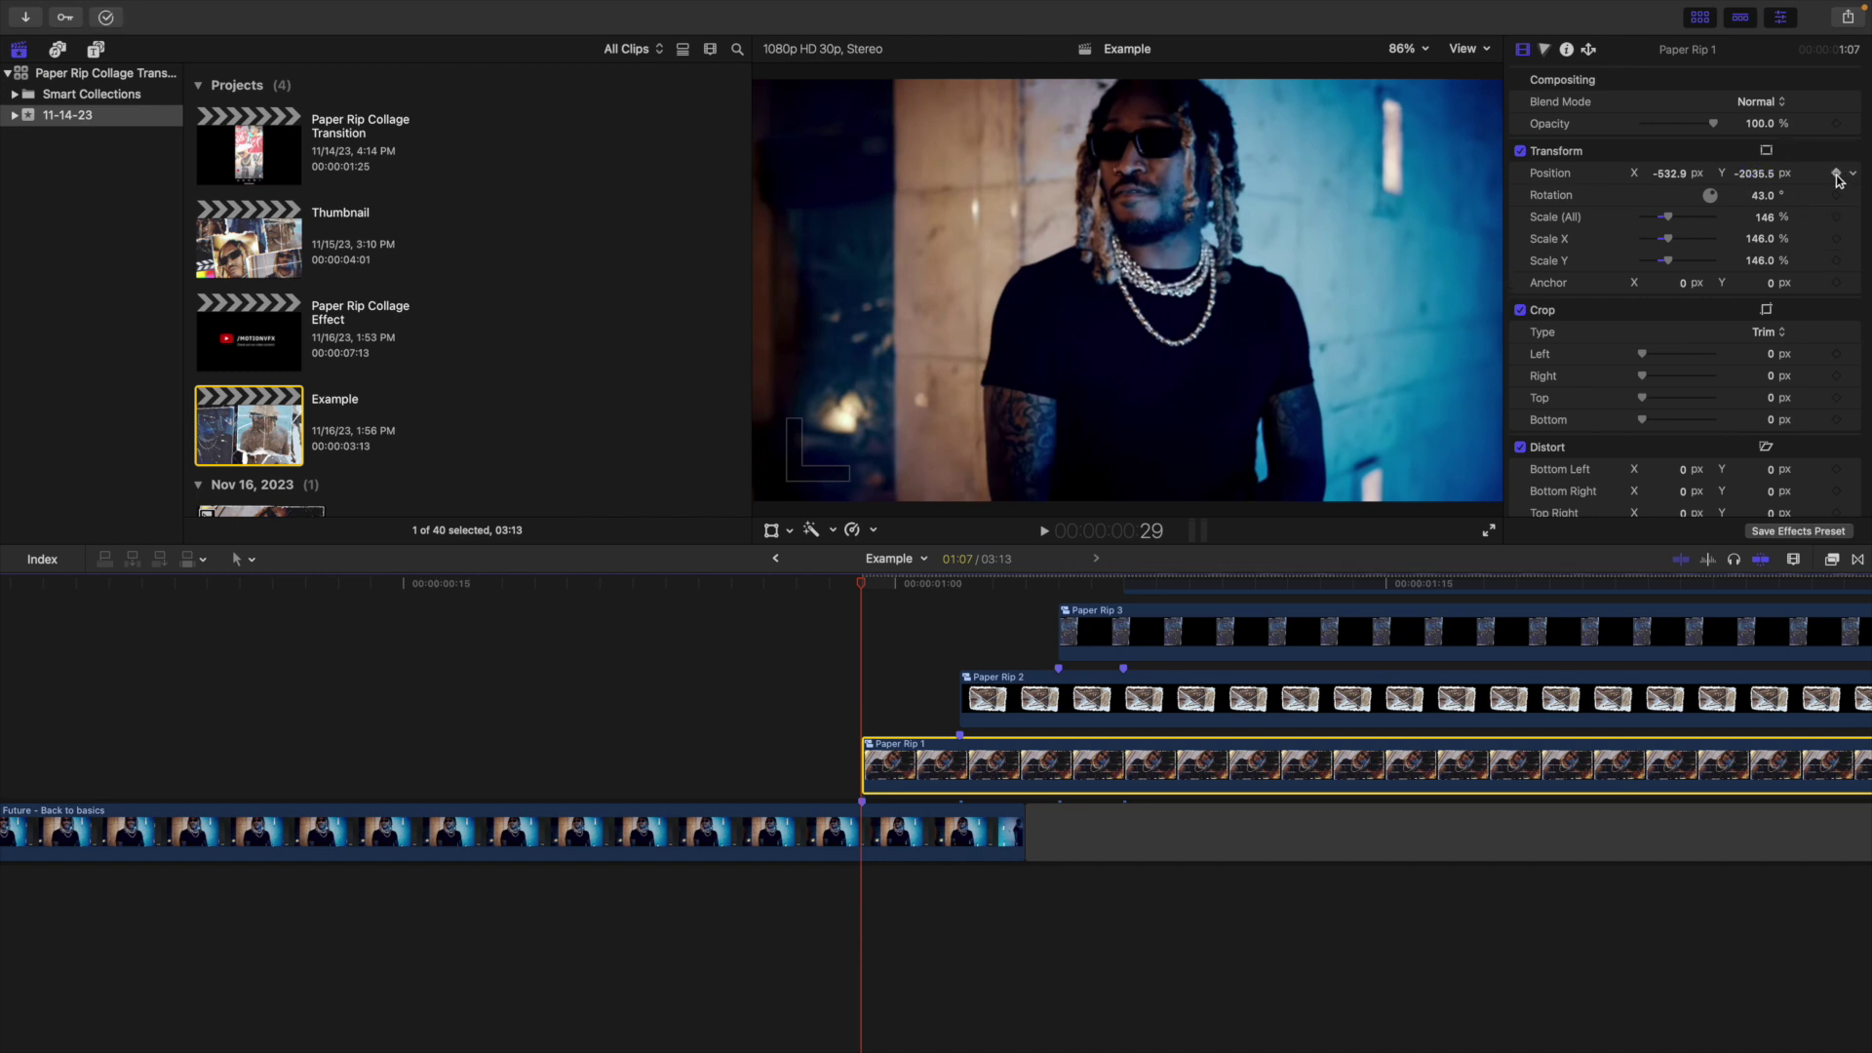
Advance three frames to 1:02 and set Paper Rip 1's Y position to -80 px
{"action": "key", "text": "Right"}
{"action": "key", "text": "Right"}
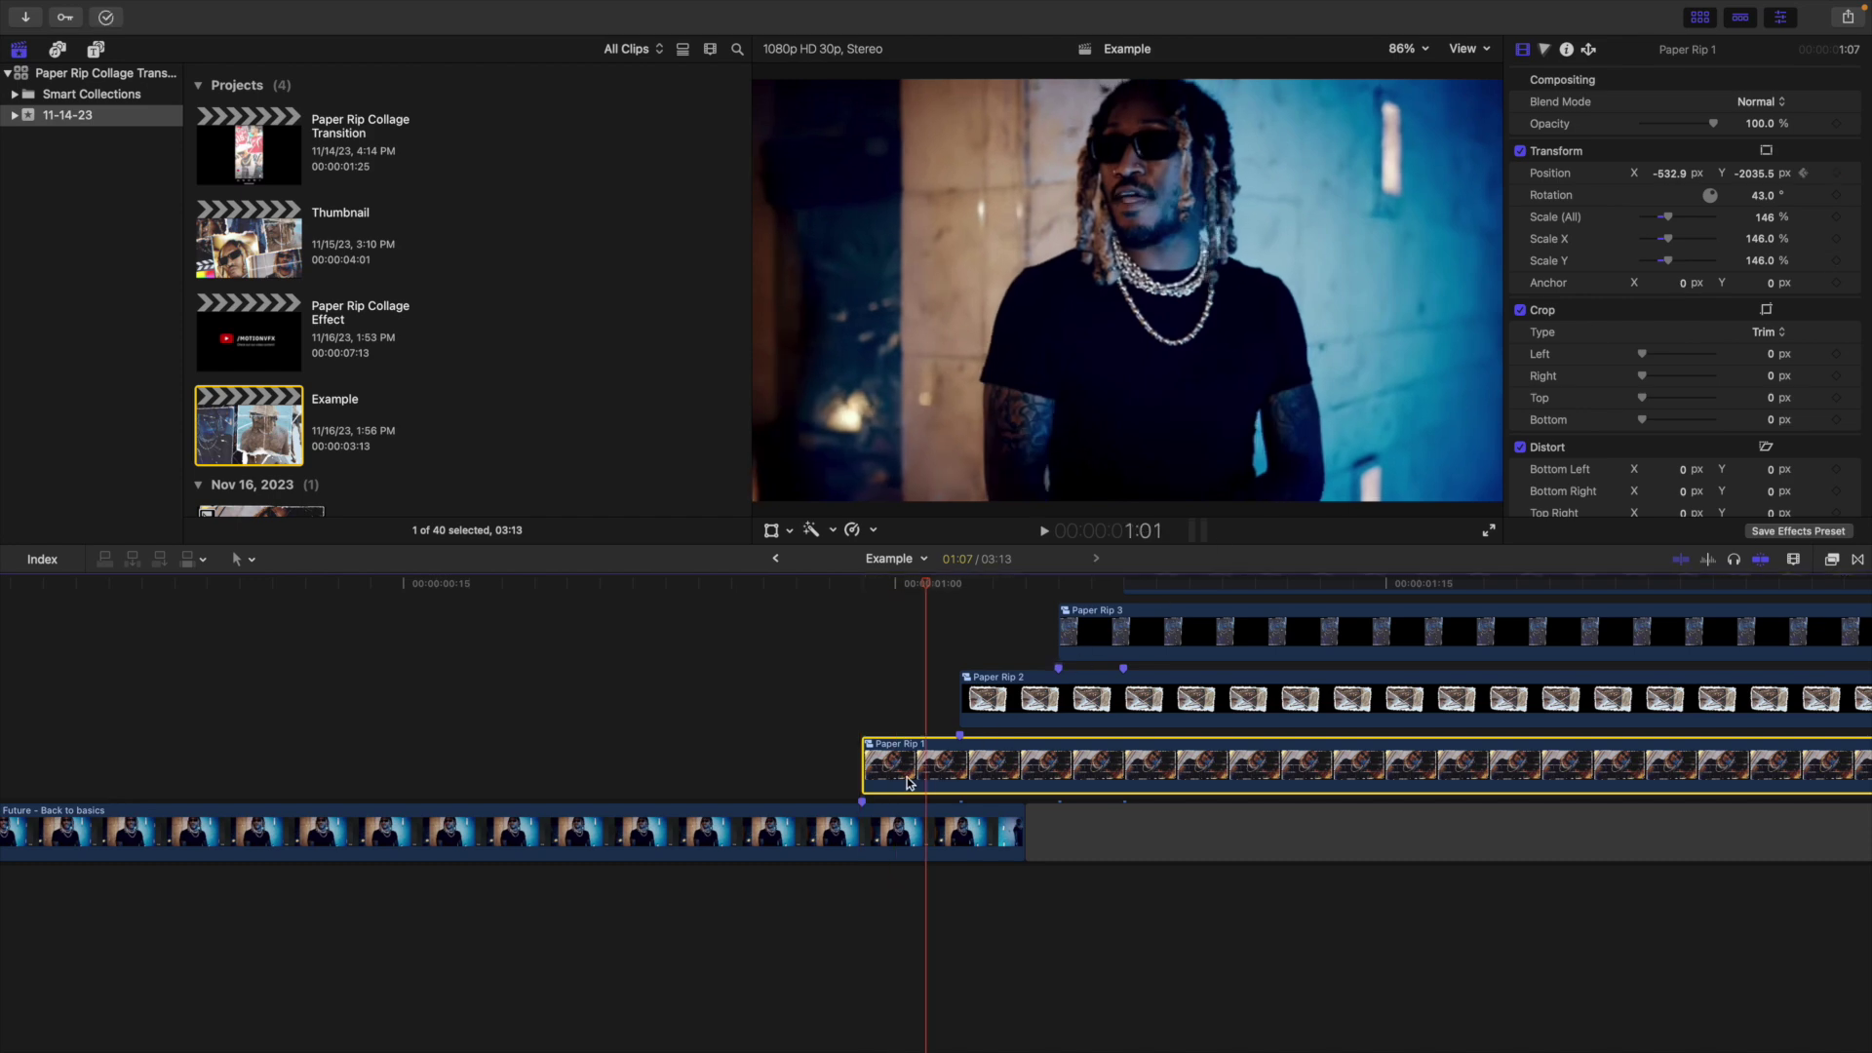
{"action": "key", "text": "Right"}
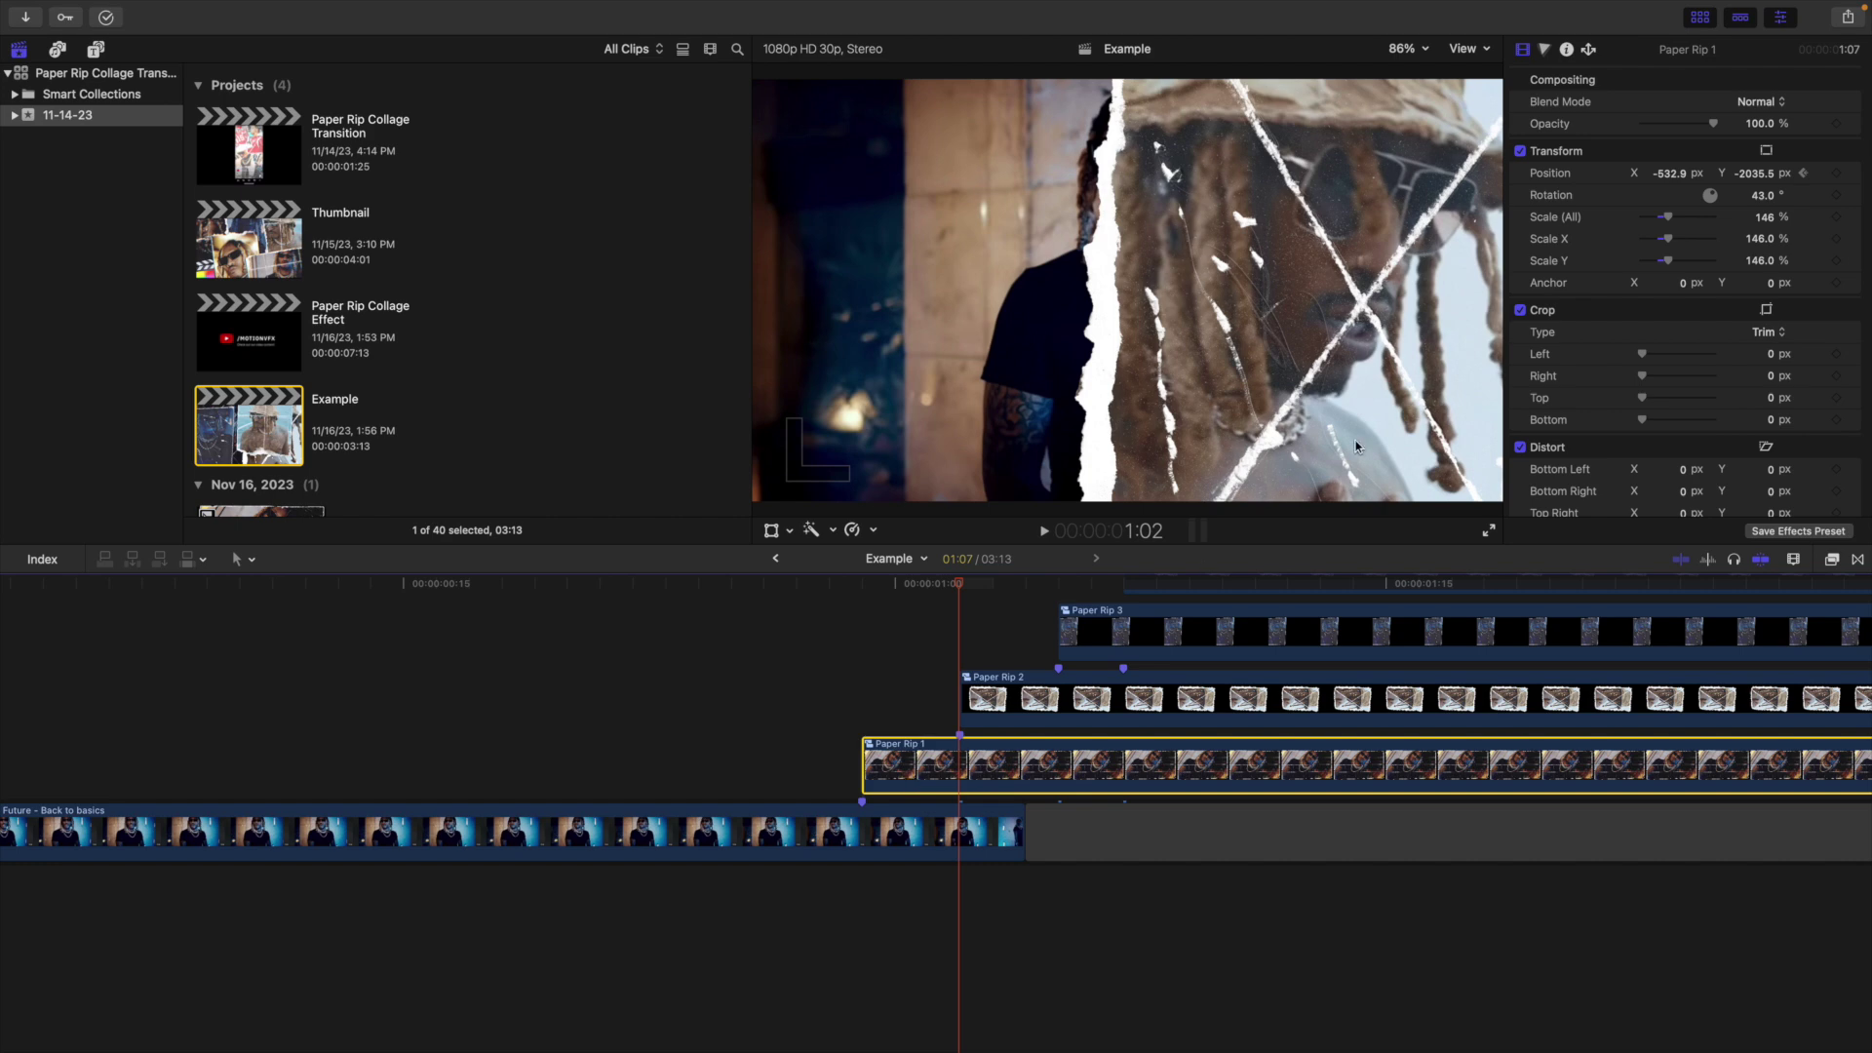
{"action": "left_click", "coordinate": [1753, 174]}
{"action": "type", "text": "-80"}
{"action": "key", "text": "Return"}
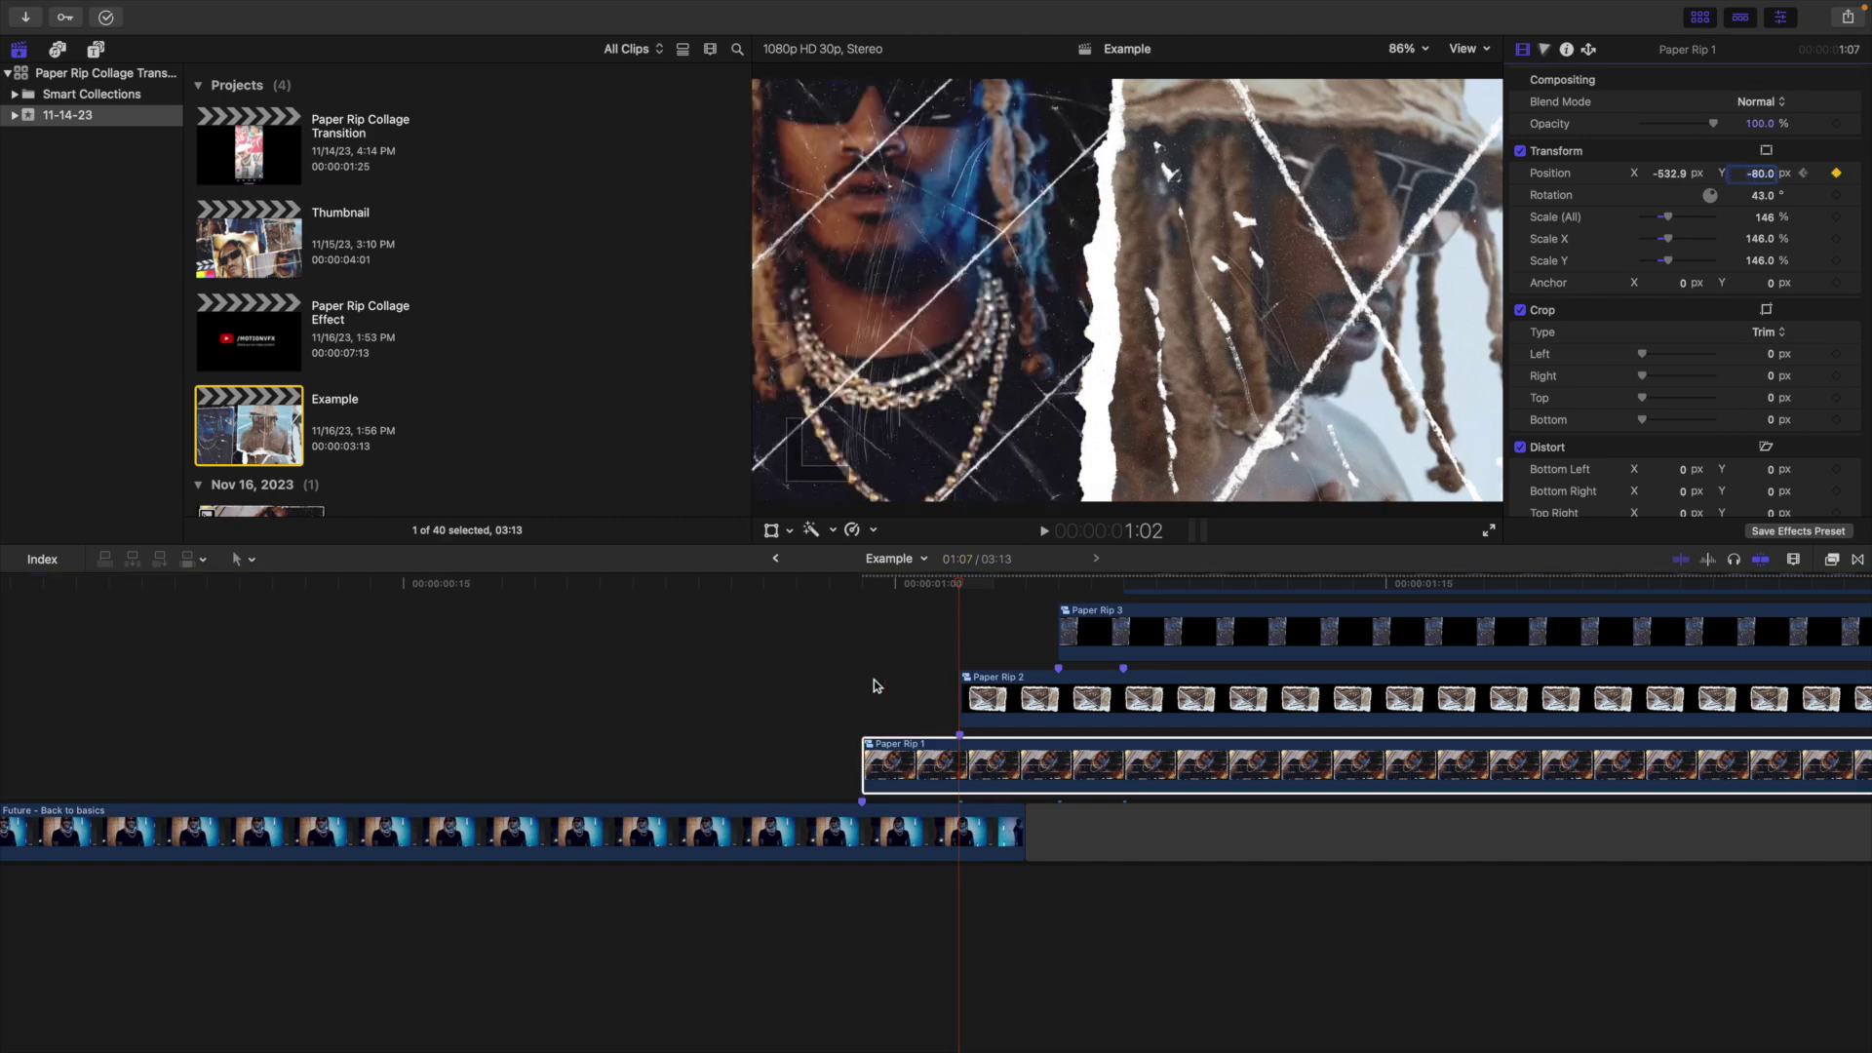
Review Paper Rip 1's slide-in frame by frame from its start, and play the transition from frame 12
{"action": "left_click", "coordinate": [859, 699]}
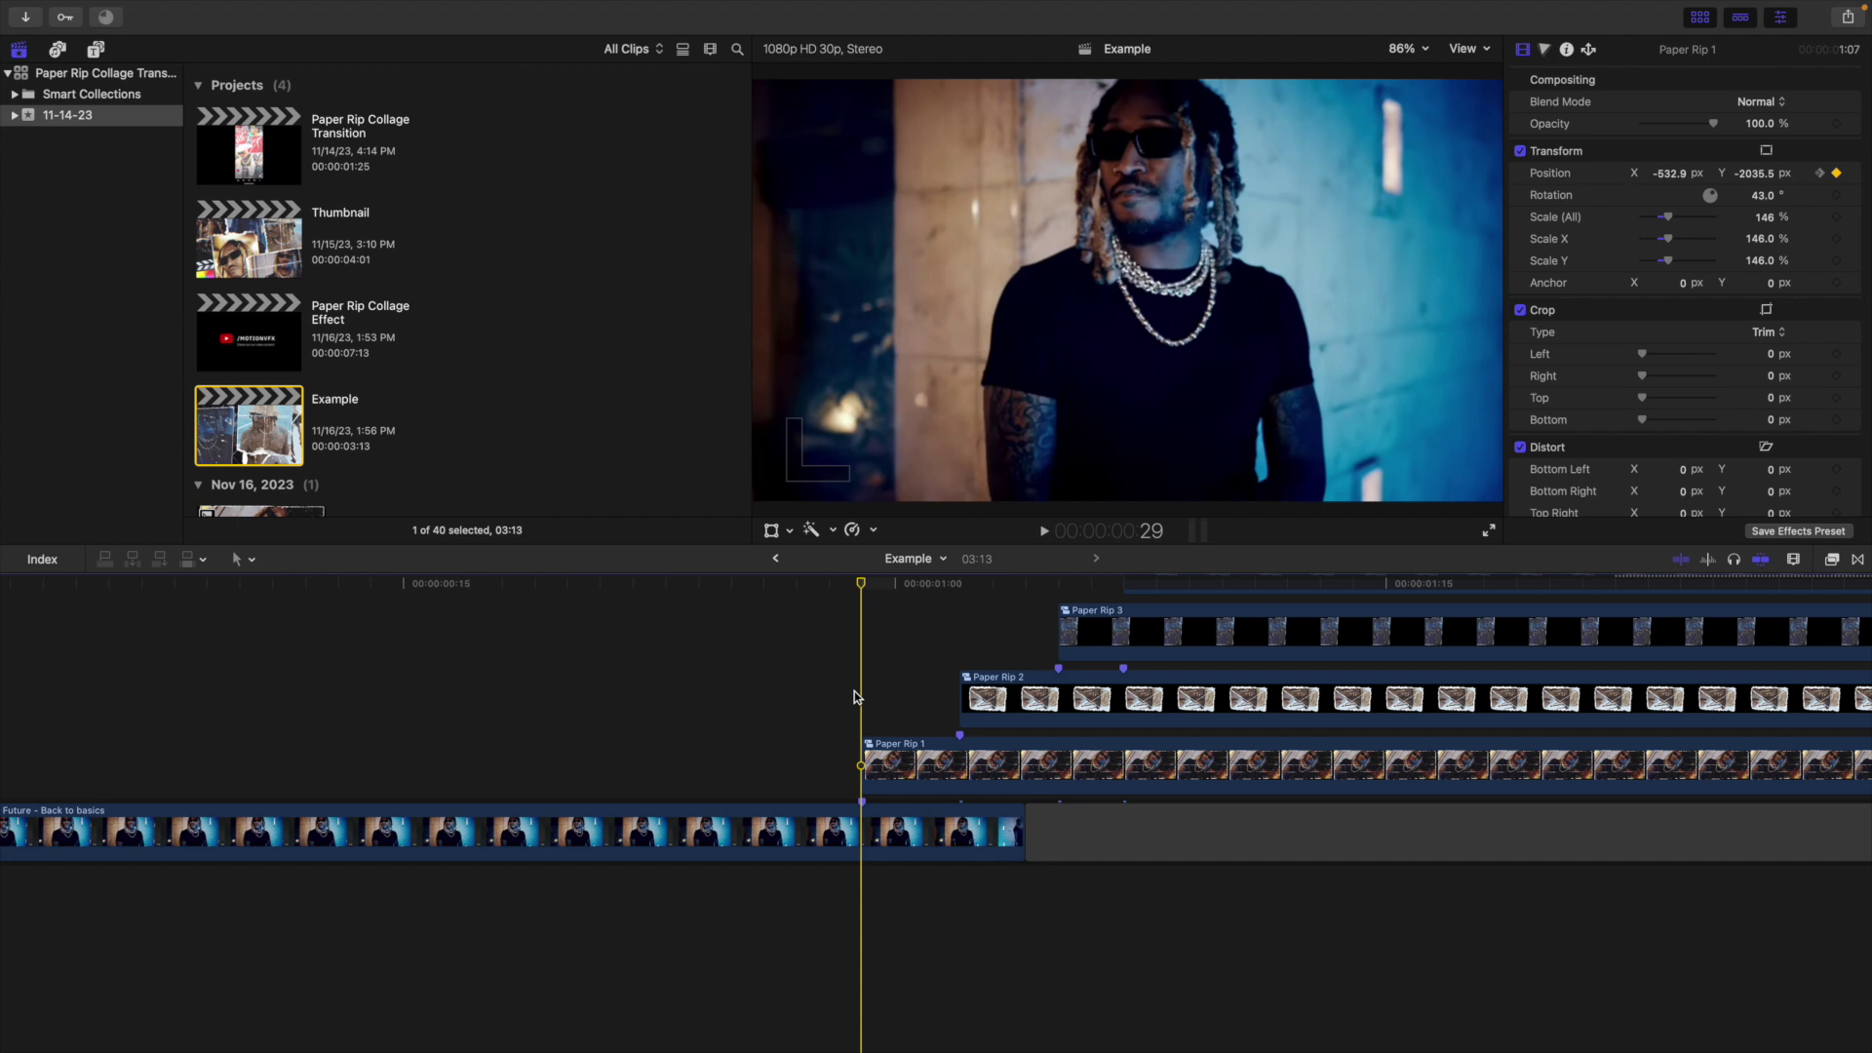
{"action": "left_click_drag", "start_coordinate": [863, 584], "coordinate": [836, 587]}
{"action": "key", "text": "Right"}
{"action": "key", "text": "Right"}
{"action": "key", "text": "Right"}
{"action": "key", "text": "Right"}
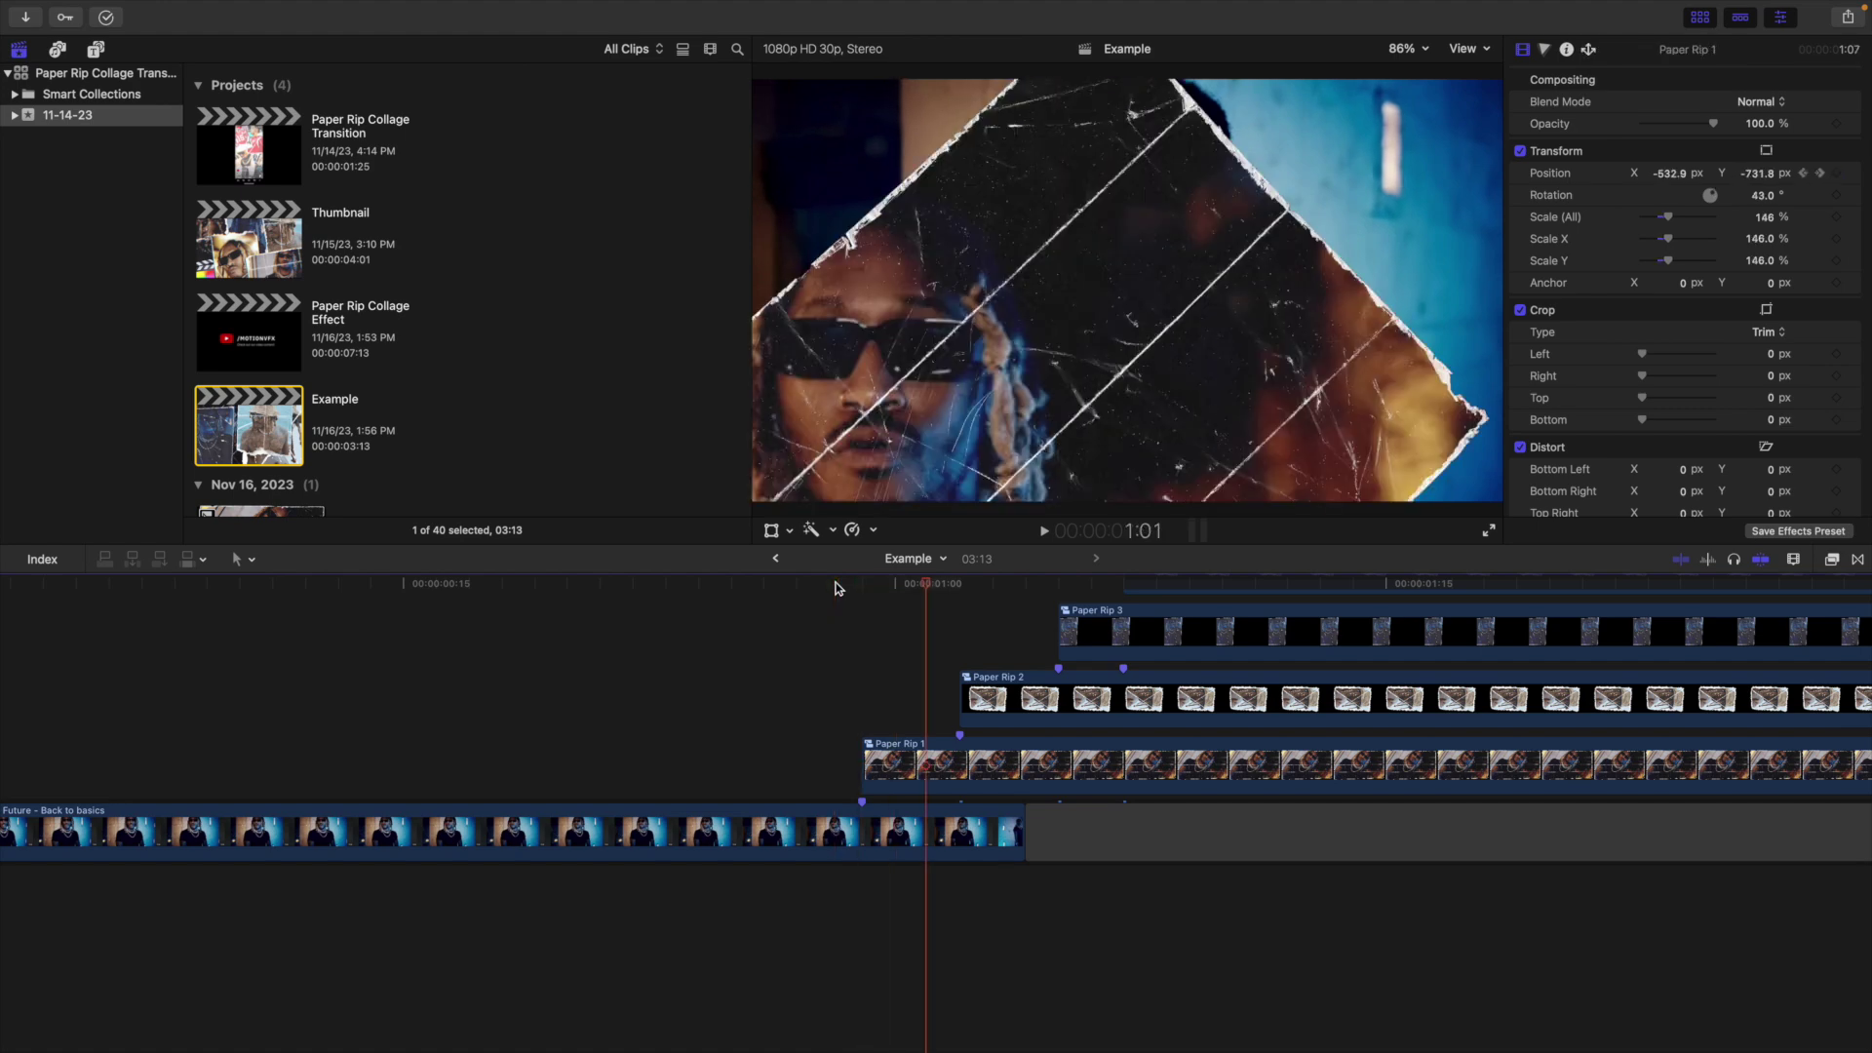
{"action": "key", "text": "Right"}
{"action": "key", "text": "Right"}
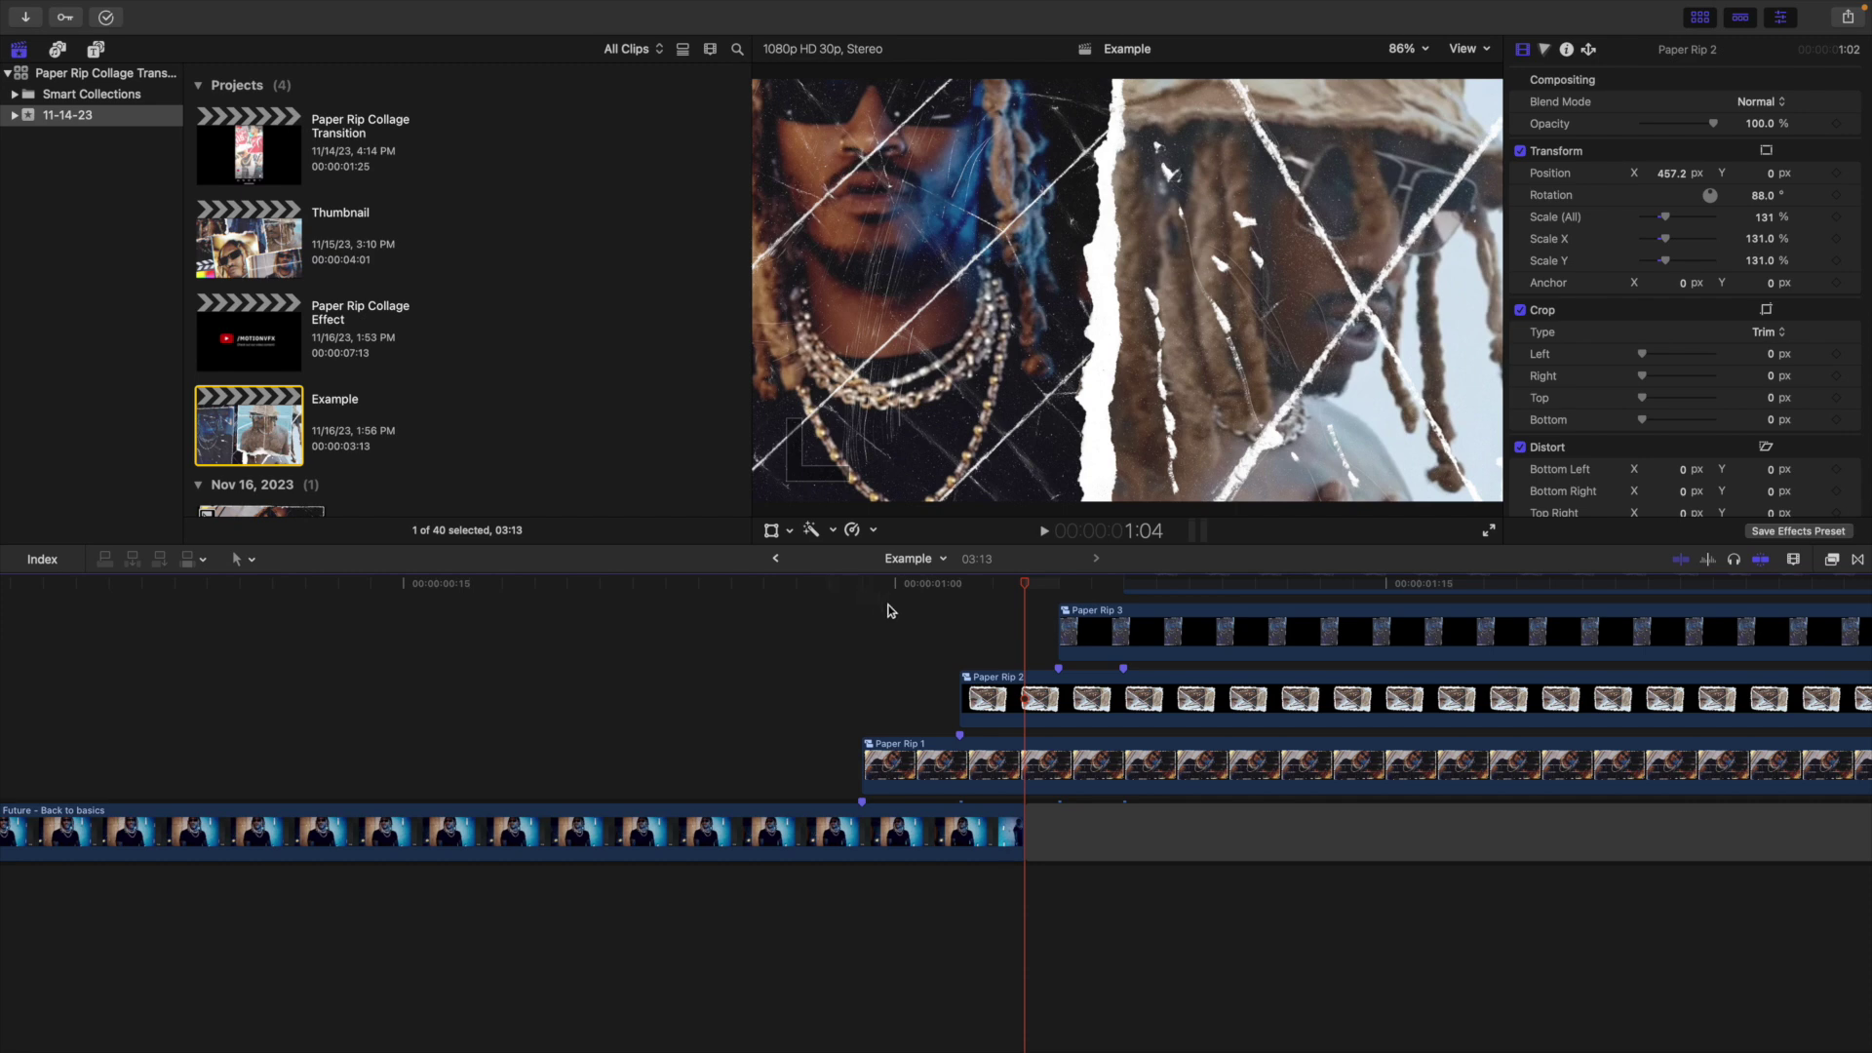
{"action": "left_click", "coordinate": [890, 641]}
{"action": "left_click", "coordinate": [333, 660]}
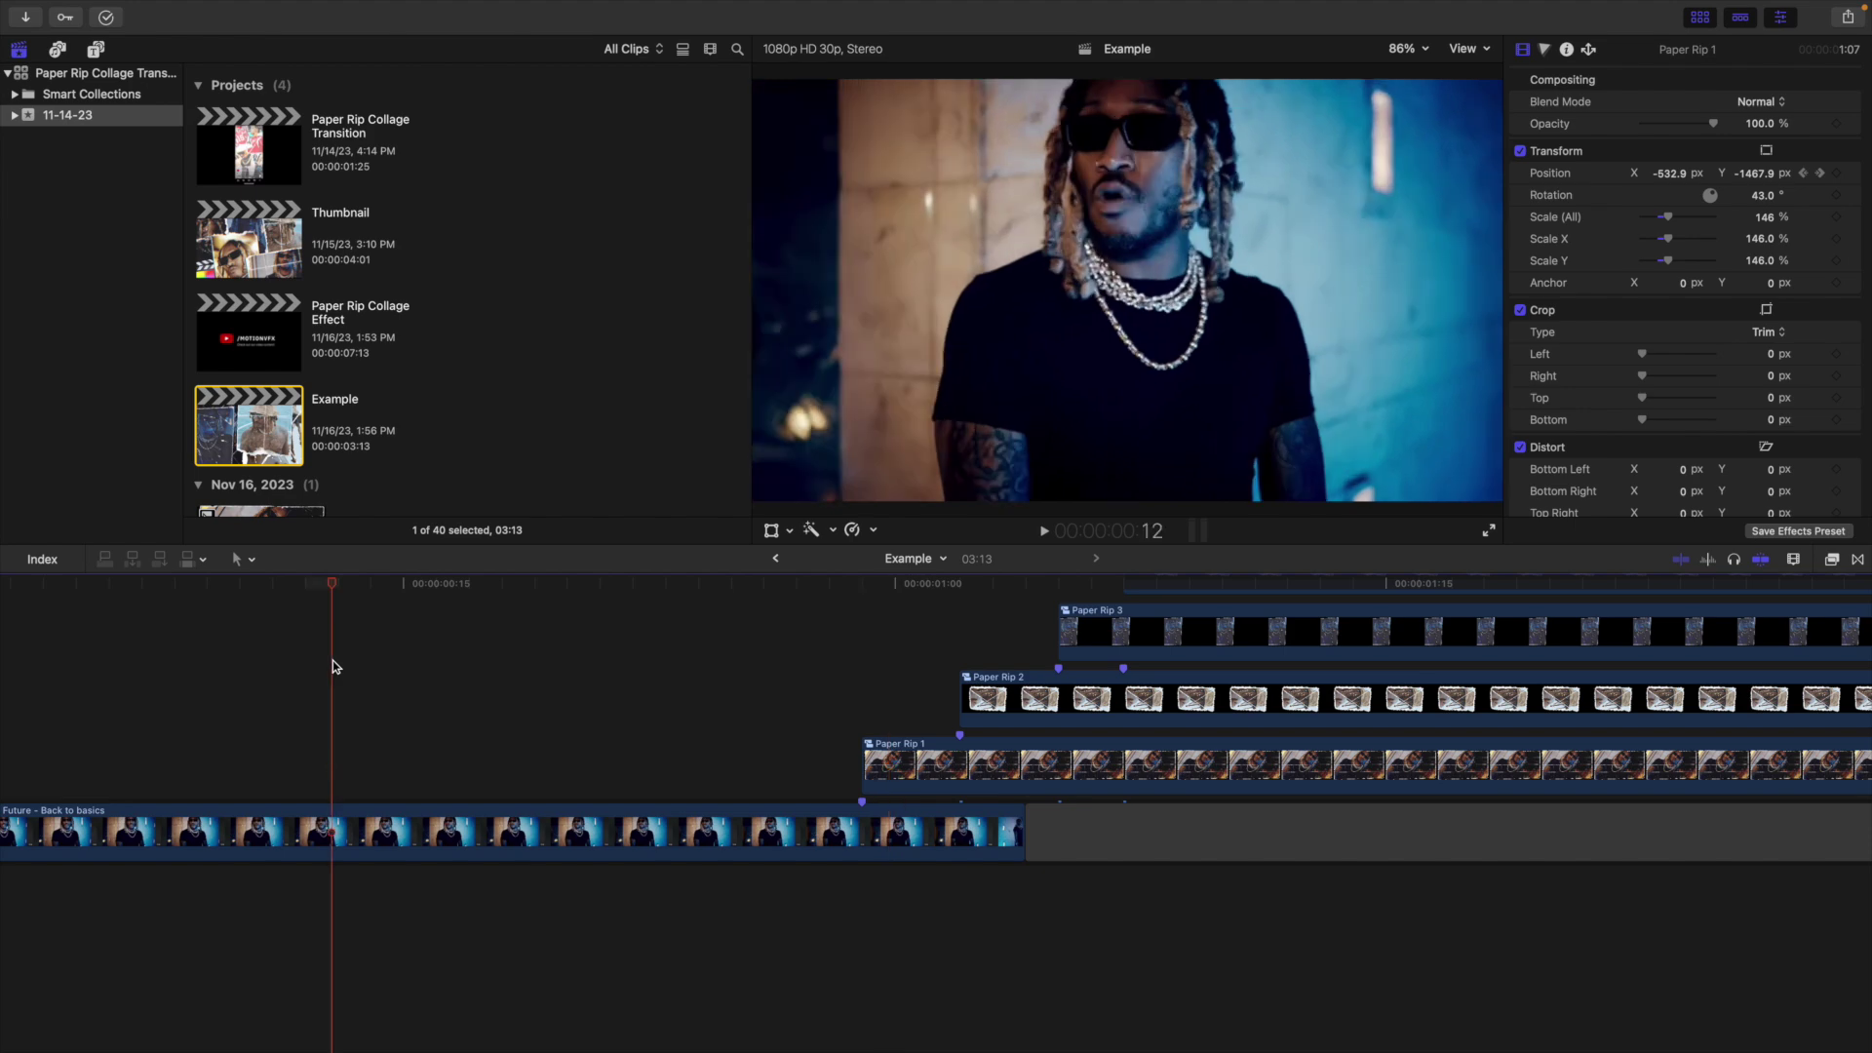
{"action": "key", "text": "space"}
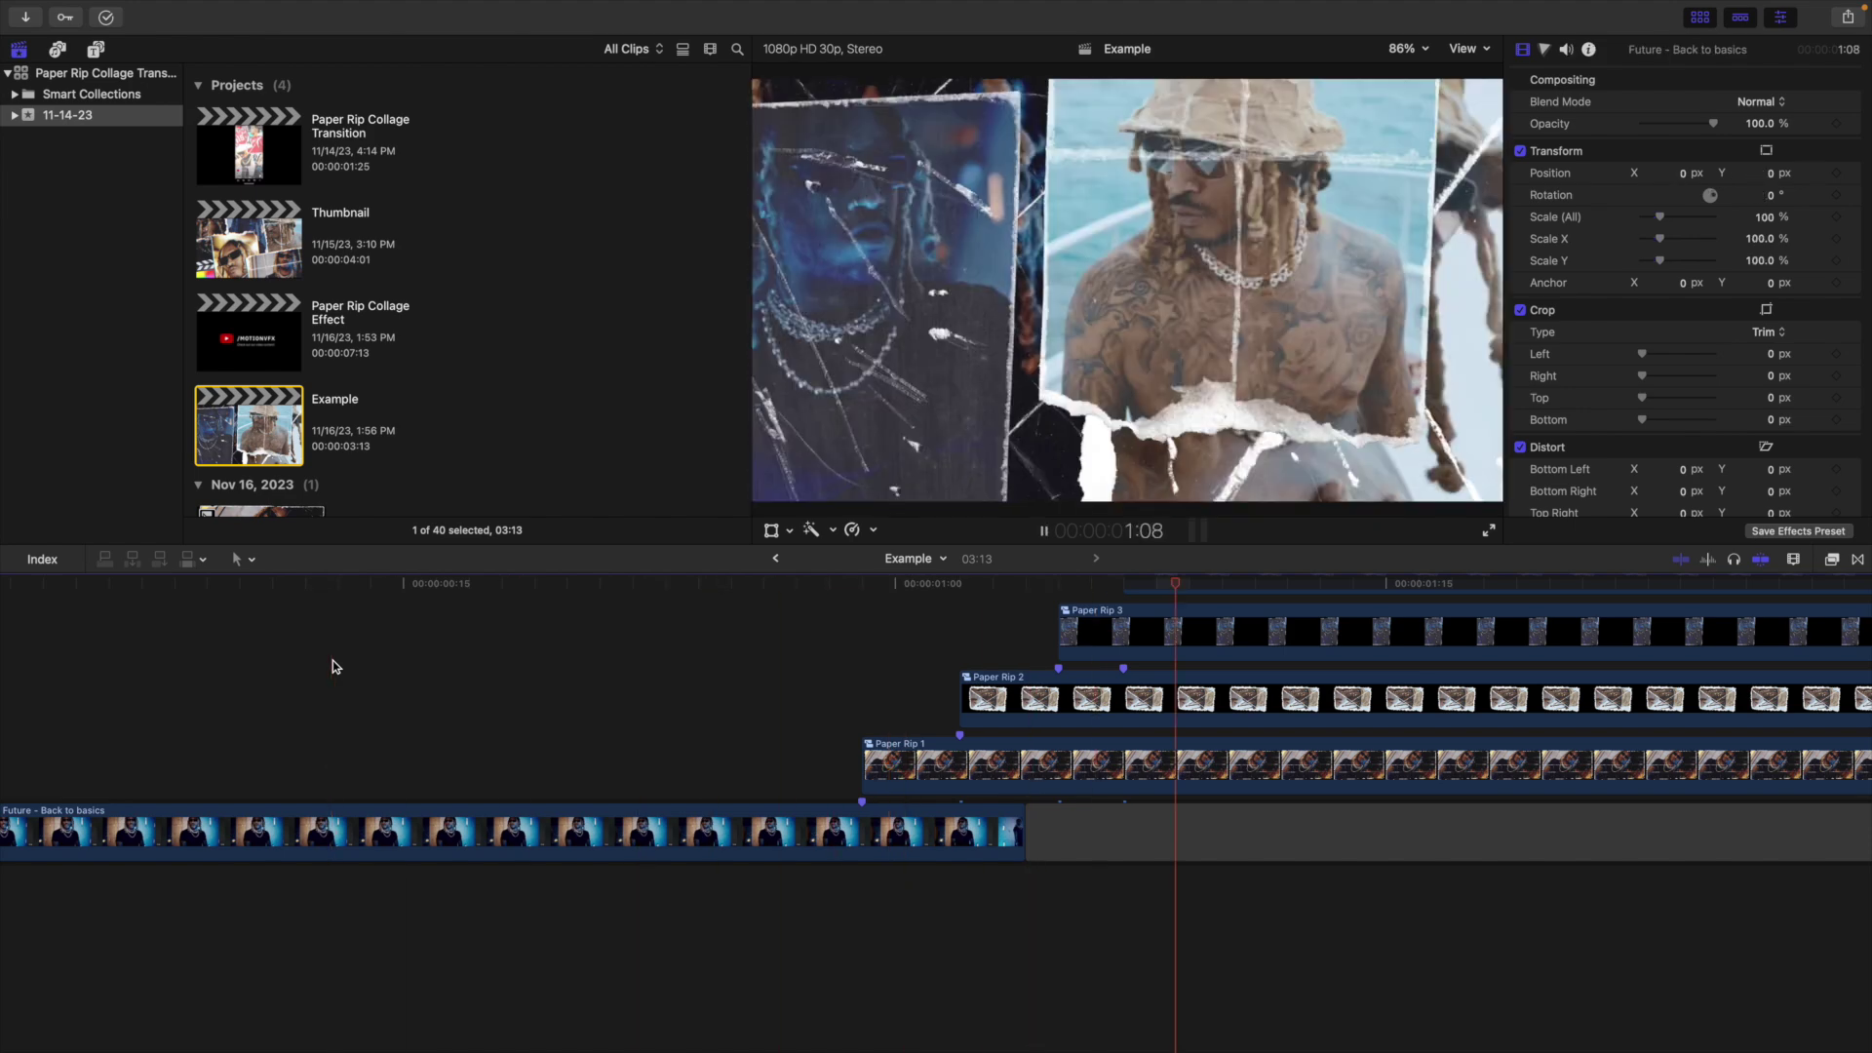
{"action": "key", "text": "space"}
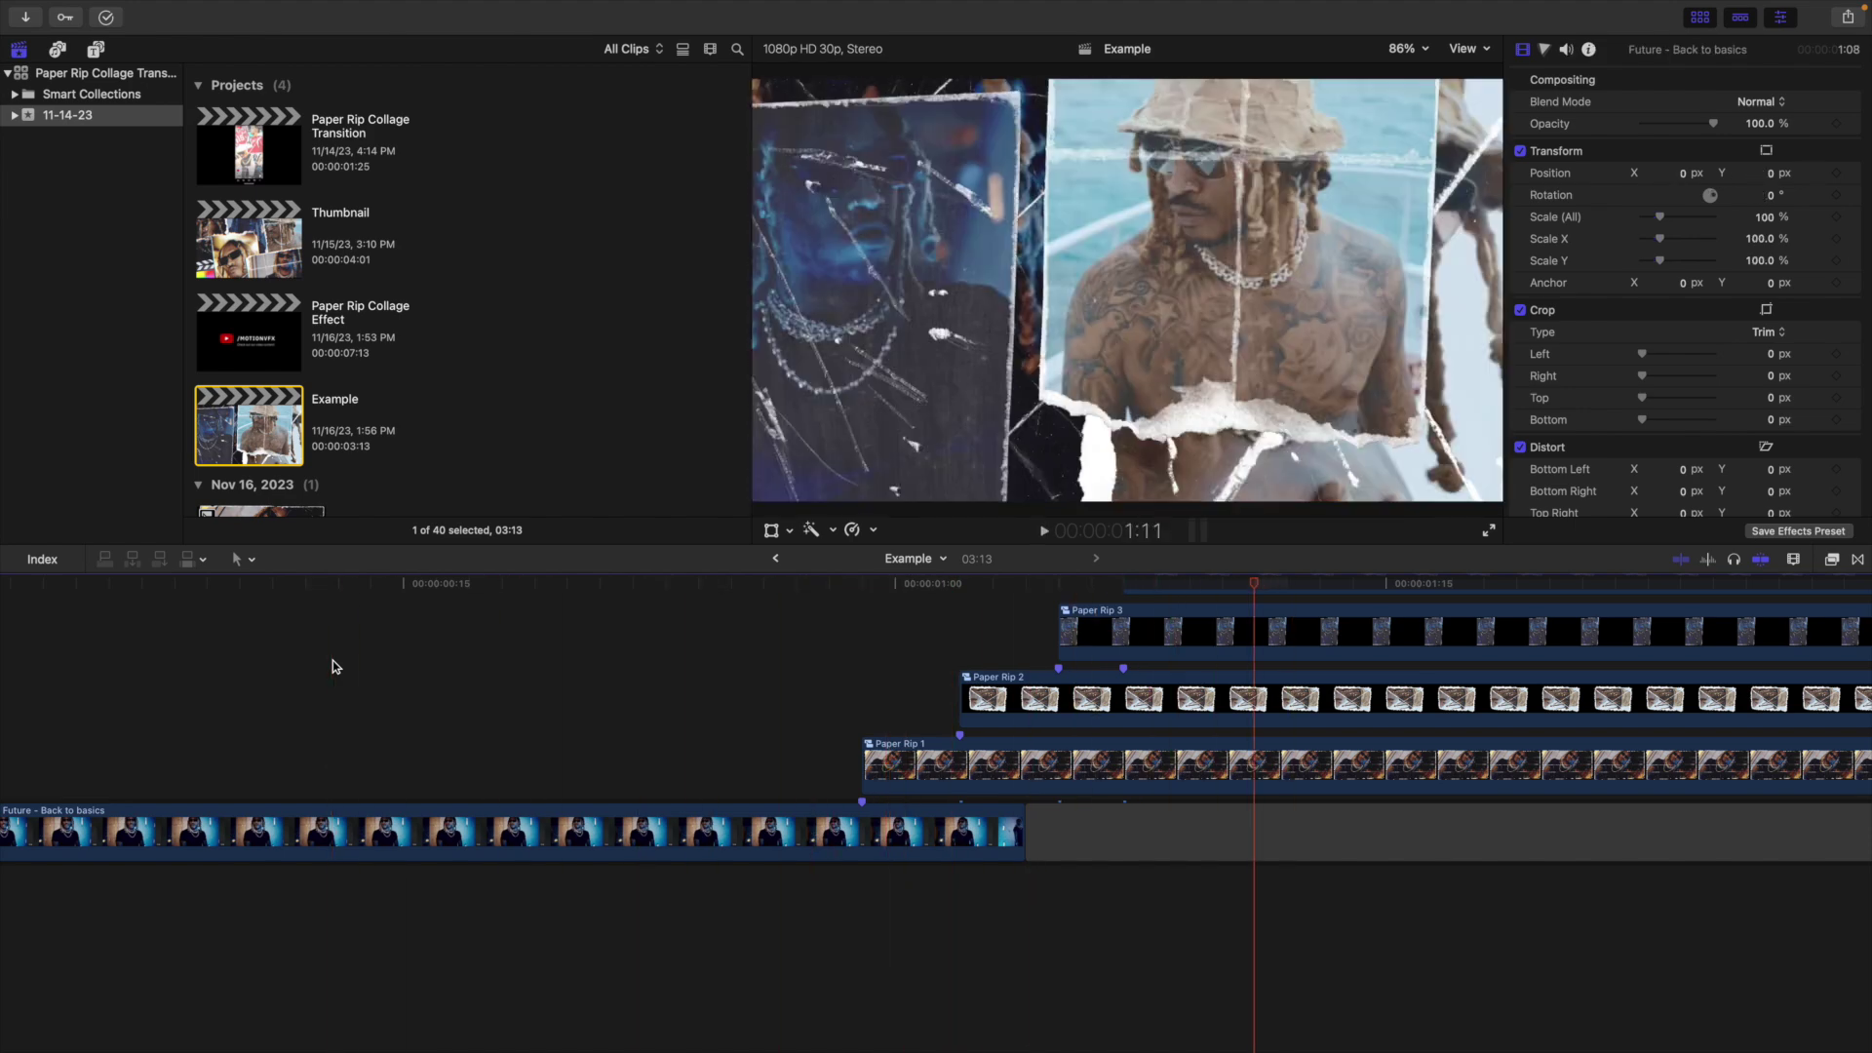
Add the Moderate Motion Blur title above Paper Rip 1, starting with that clip at frame 29
{"action": "left_click", "coordinate": [845, 661]}
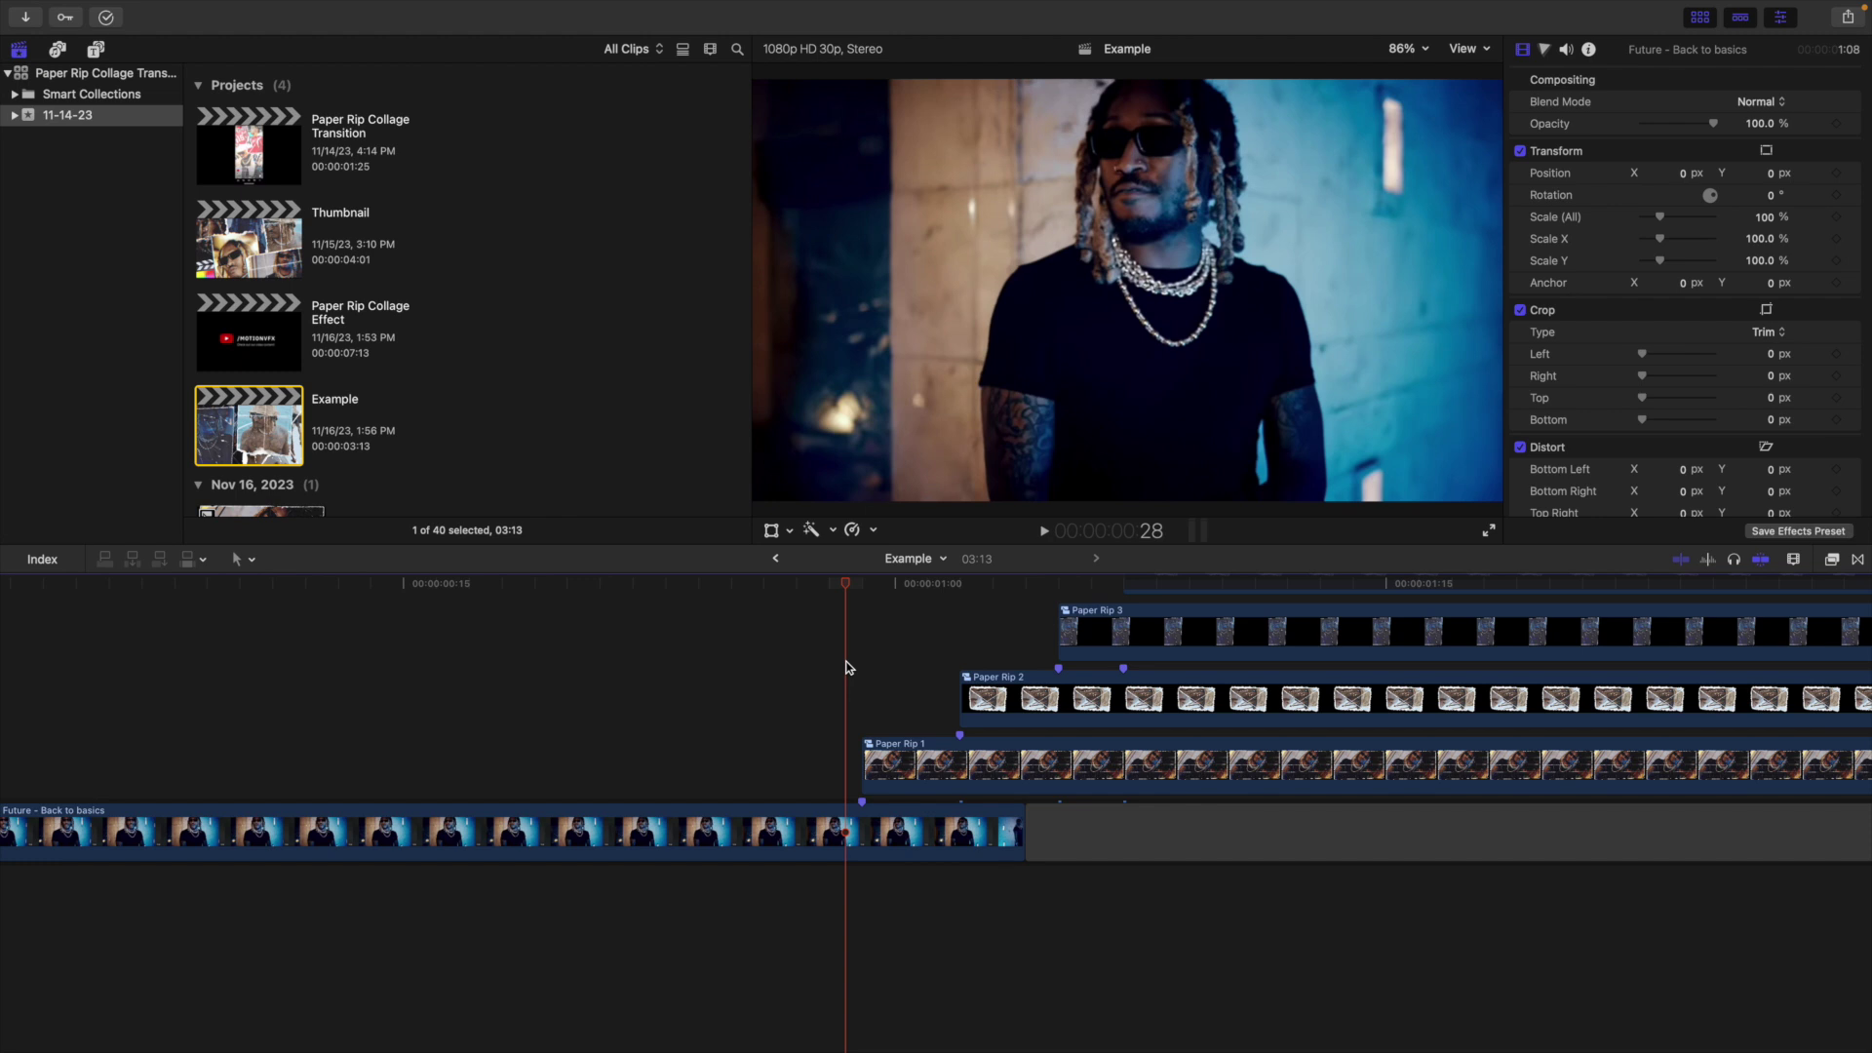
{"action": "left_click", "coordinate": [95, 51]}
{"action": "scroll", "coordinate": [64, 362], "scroll_direction": "down", "scroll_amount": 3}
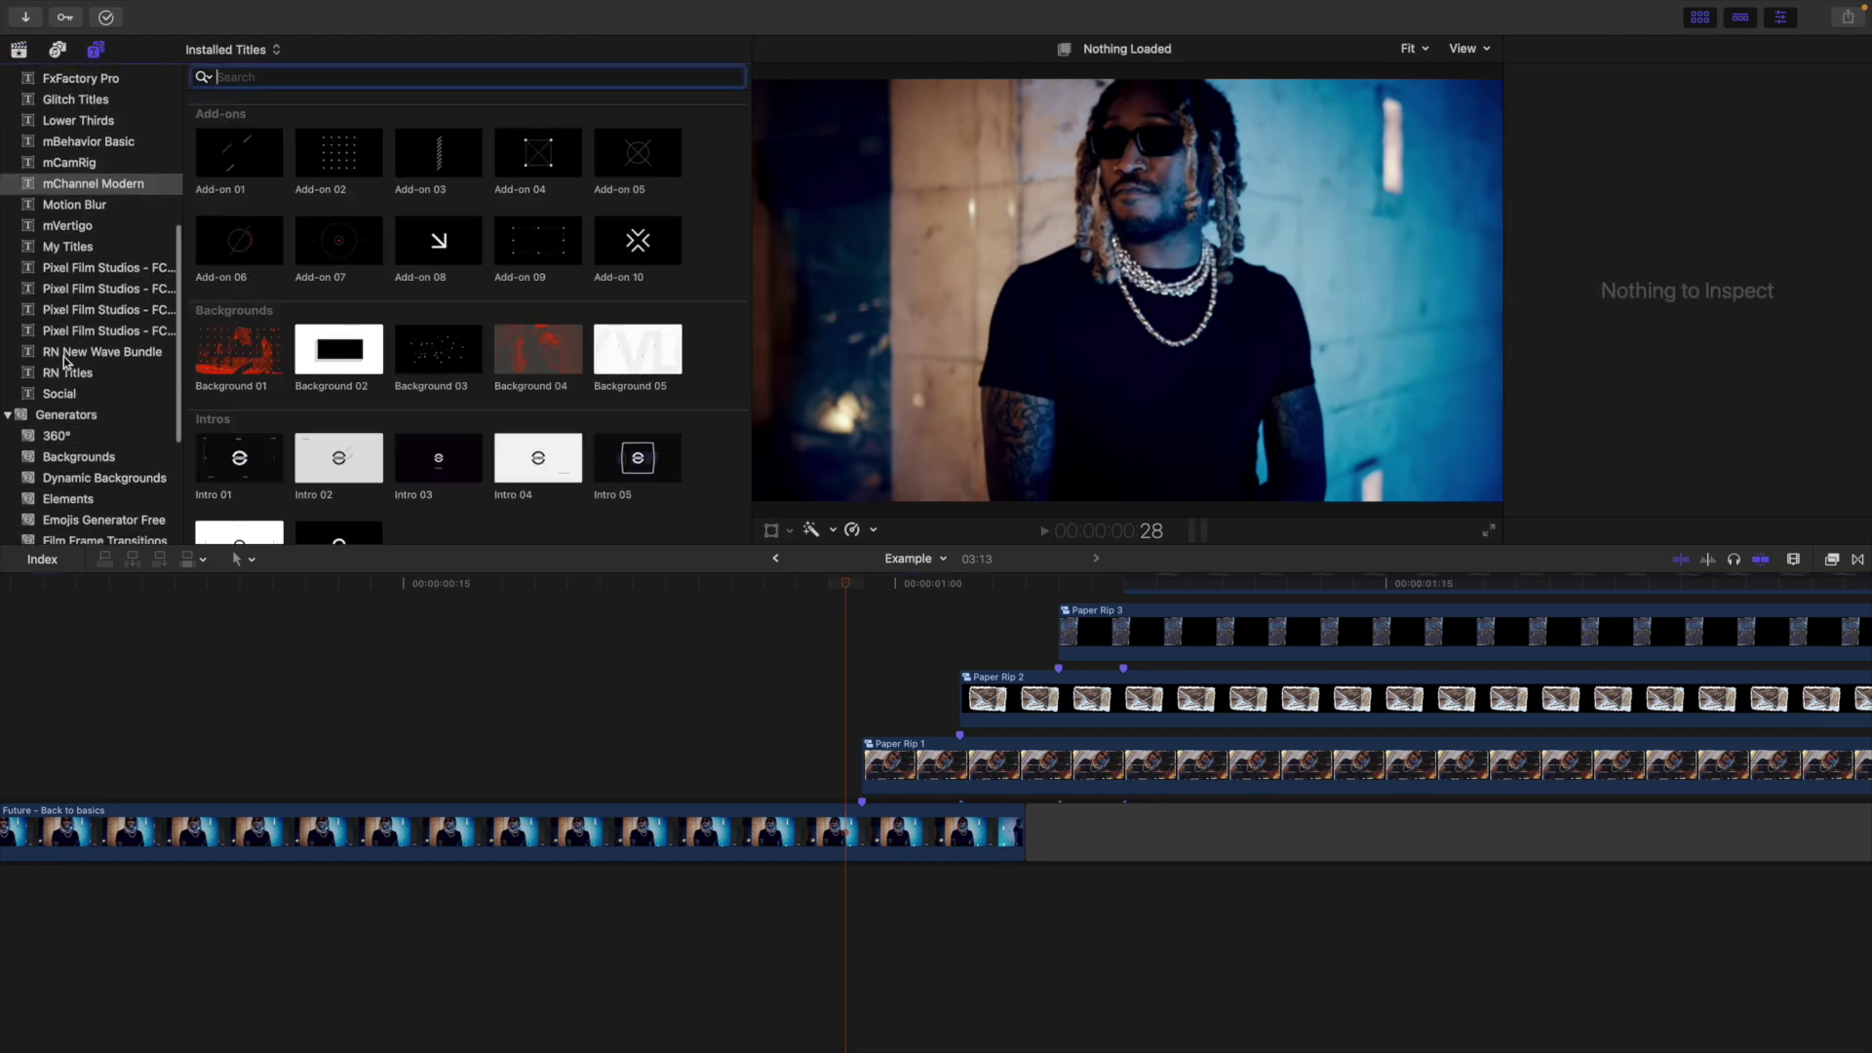
{"action": "scroll", "coordinate": [63, 356], "scroll_direction": "up", "scroll_amount": 3}
{"action": "left_click", "coordinate": [68, 308]}
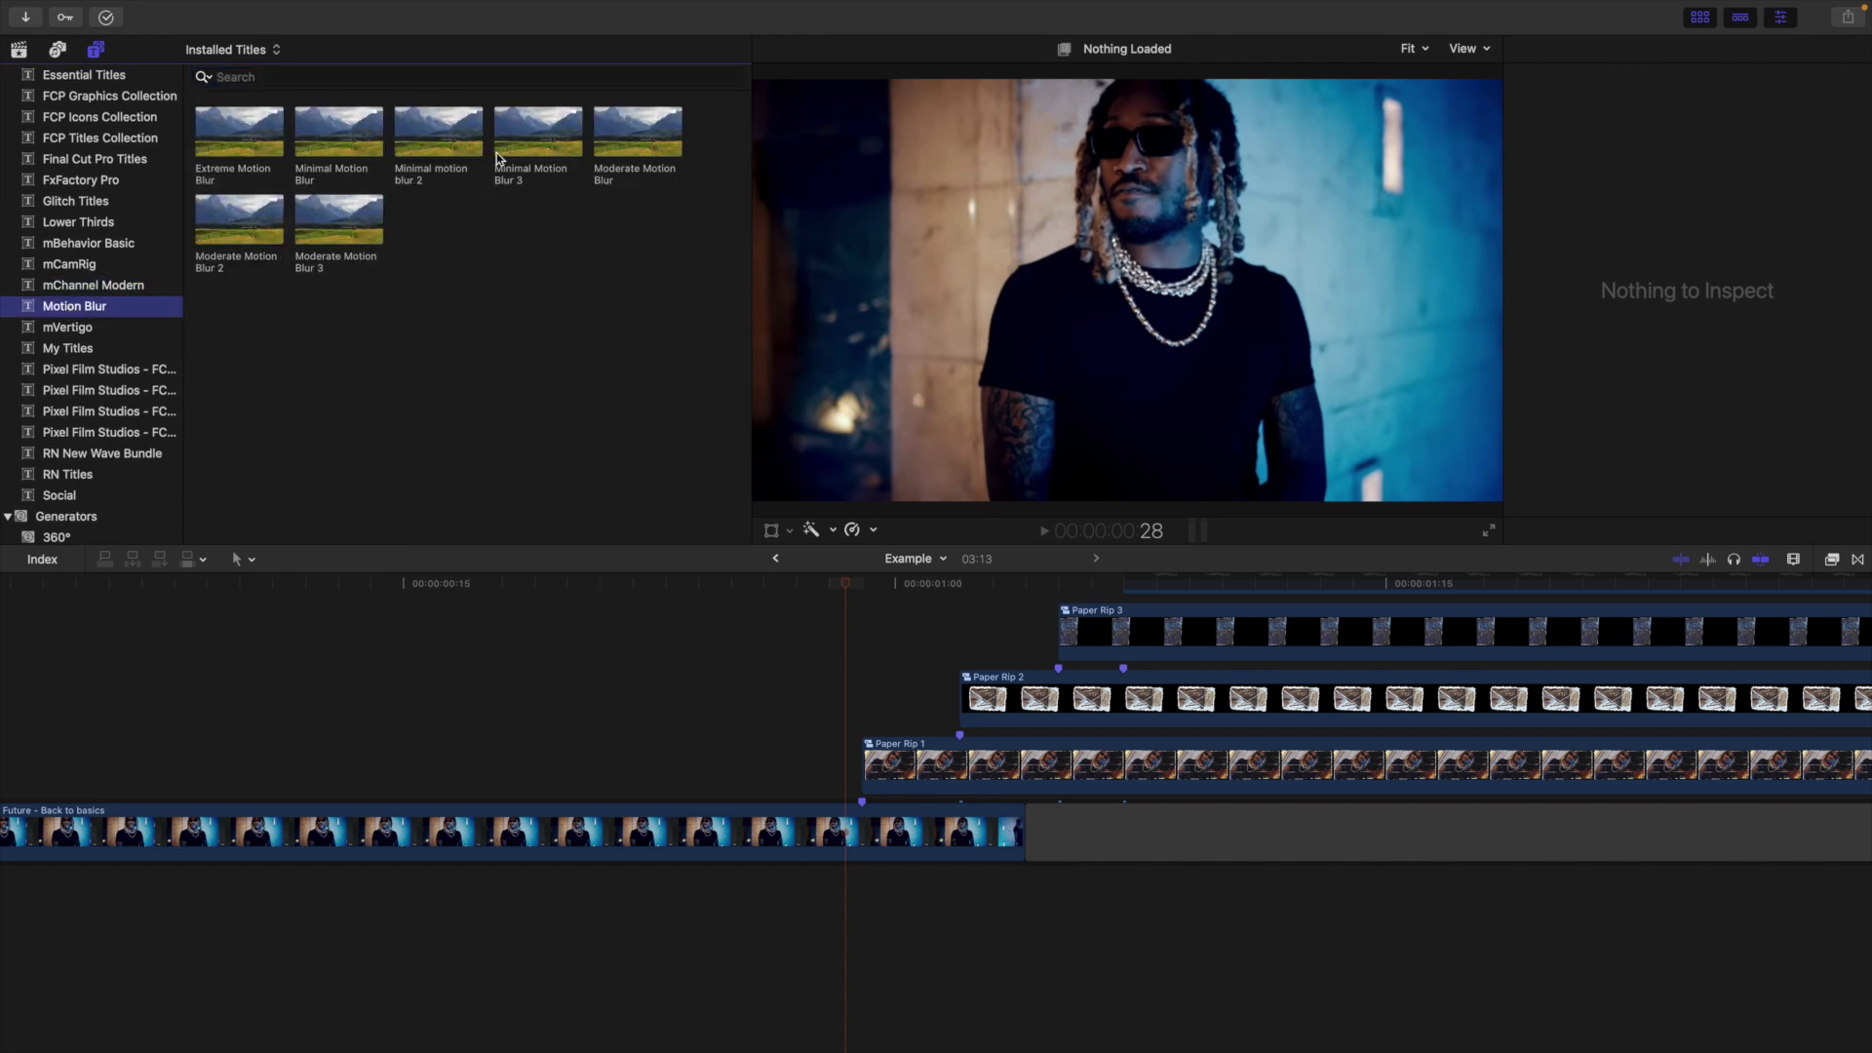
{"action": "left_click_drag", "start_coordinate": [629, 137], "coordinate": [888, 659]}
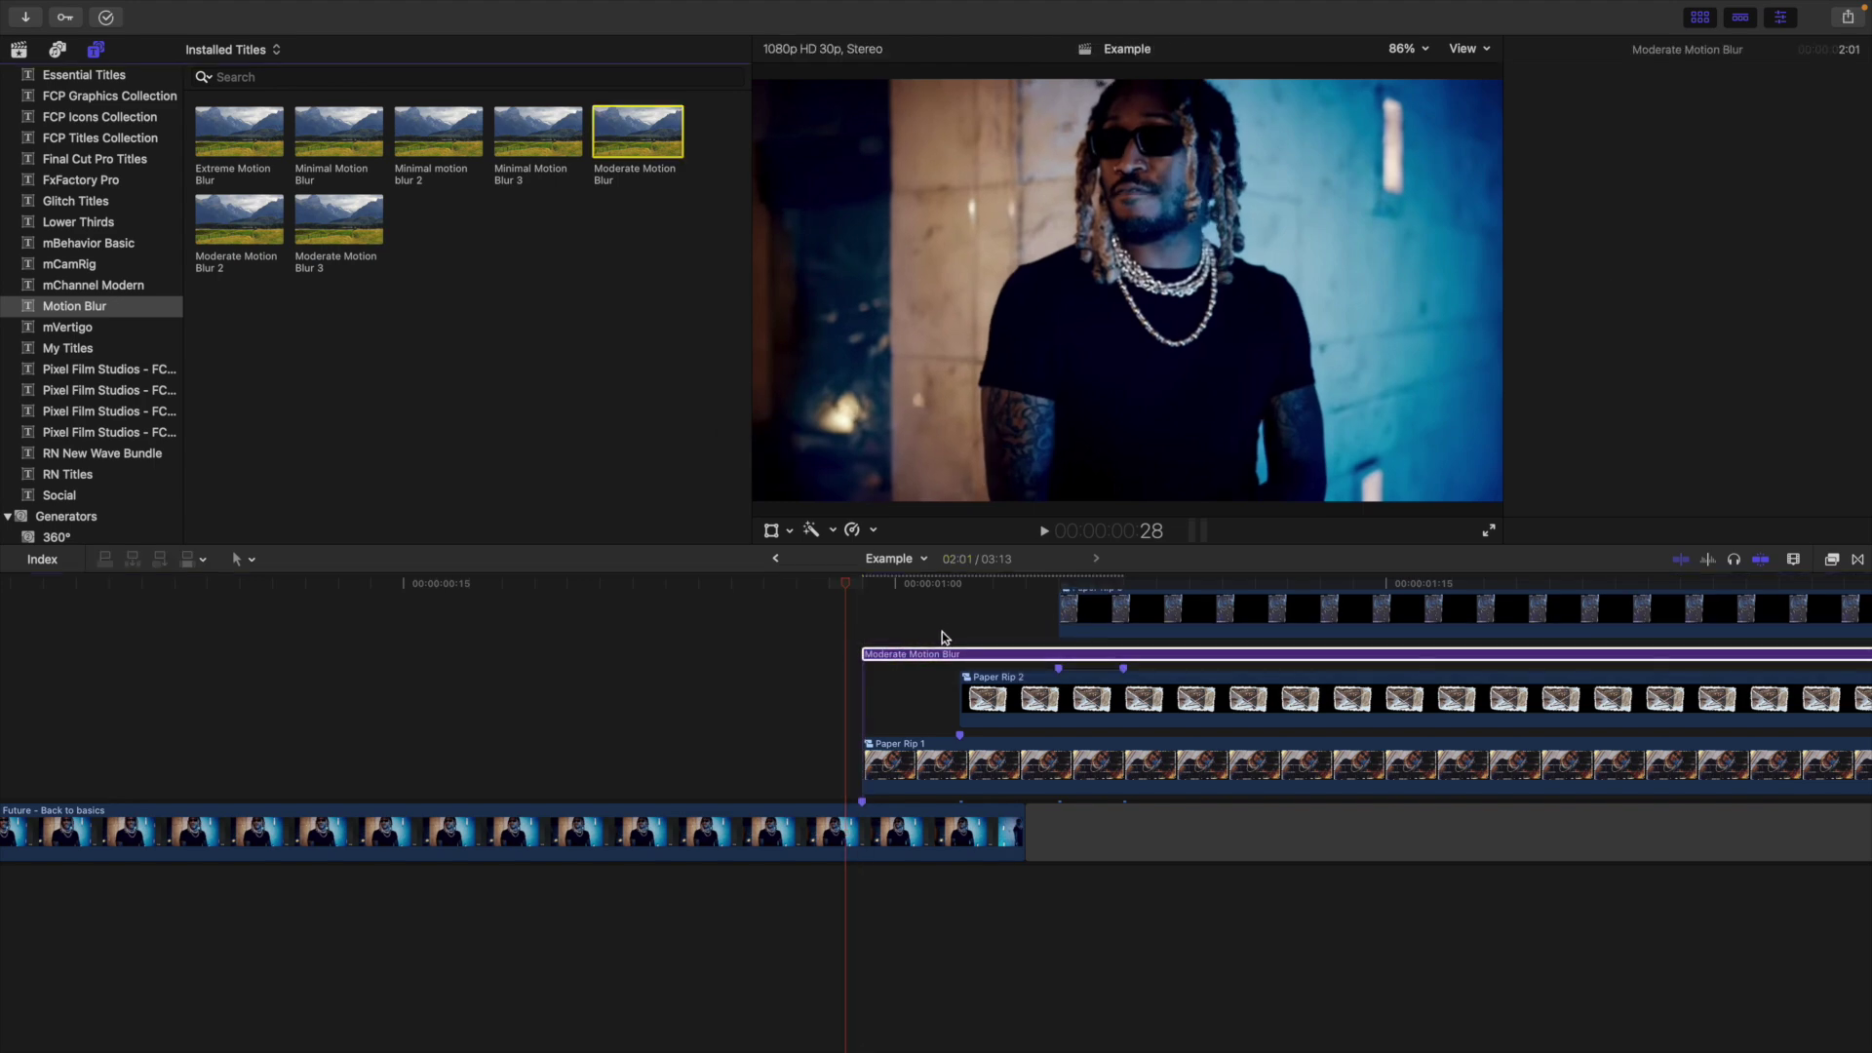
Trim the end of the Moderate Motion Blur title to 1:02, where Paper Rip 2 starts
{"action": "left_click", "coordinate": [960, 643]}
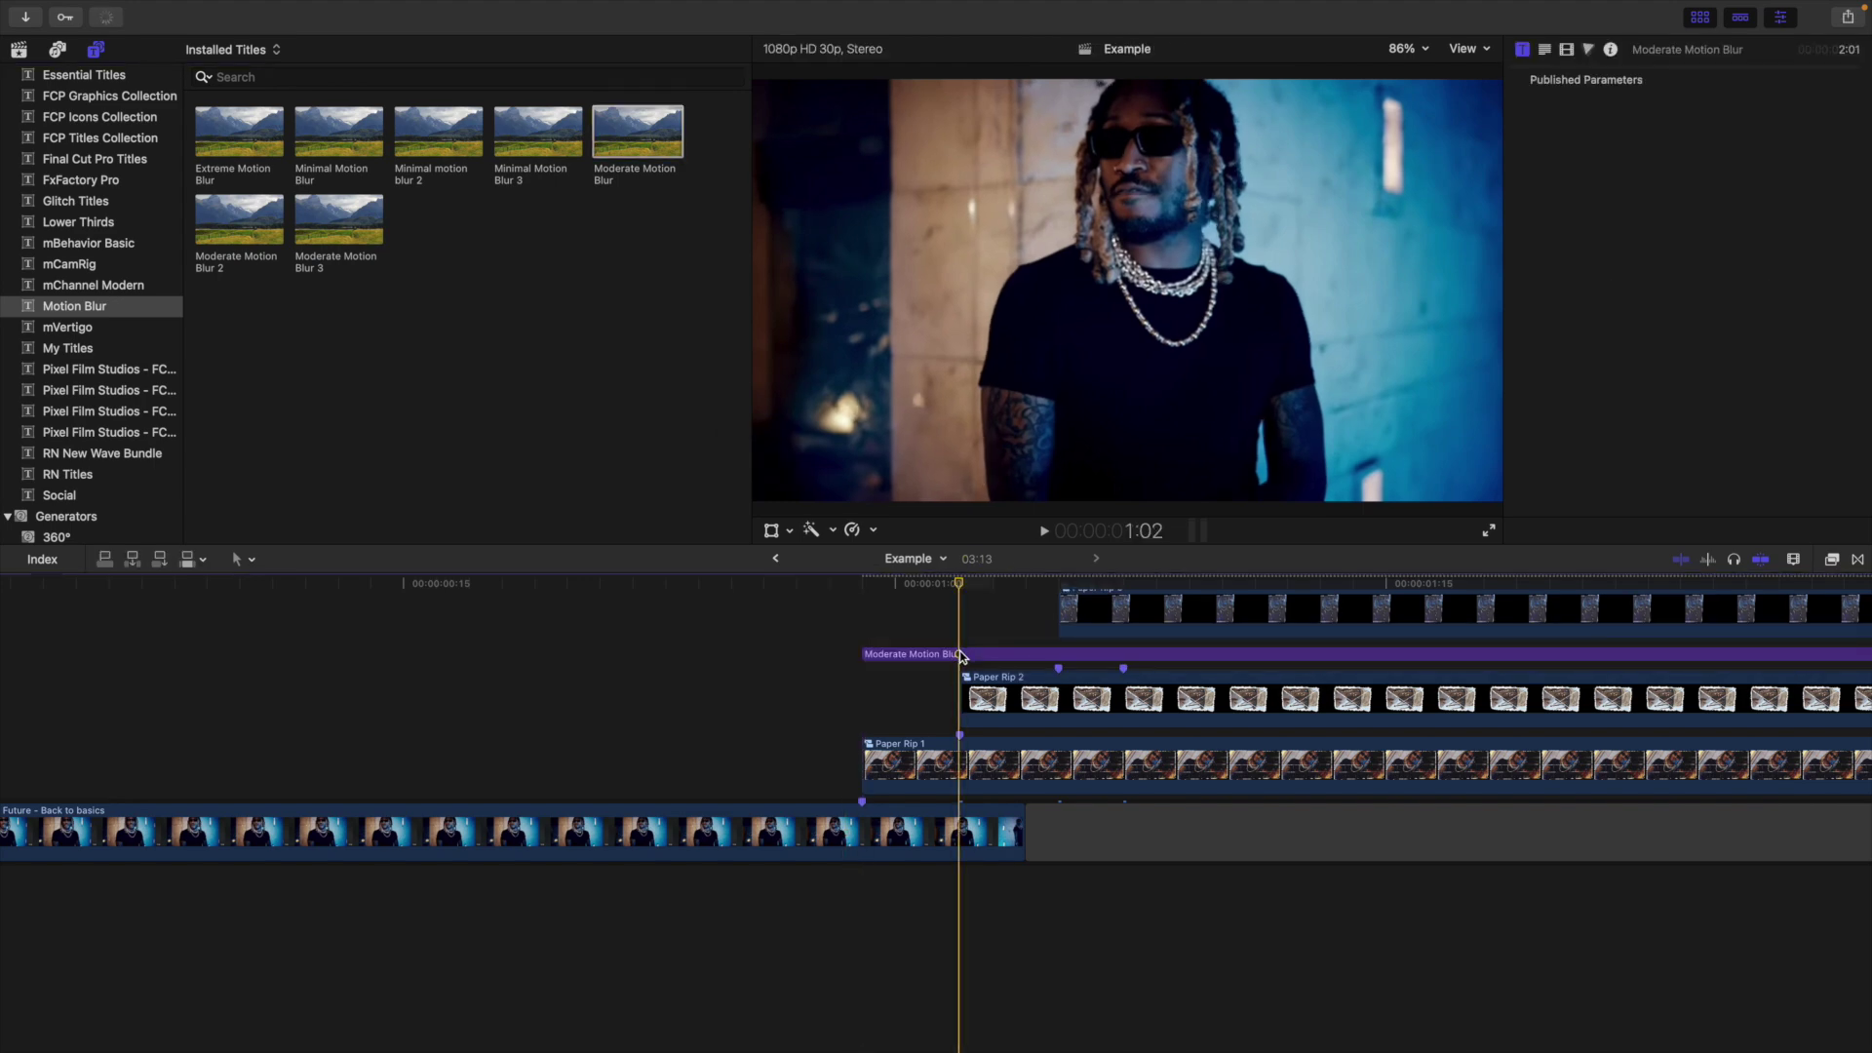
{"action": "left_click", "coordinate": [960, 655]}
{"action": "key", "text": "alt+bracketright"}
{"action": "left_click", "coordinate": [907, 671]}
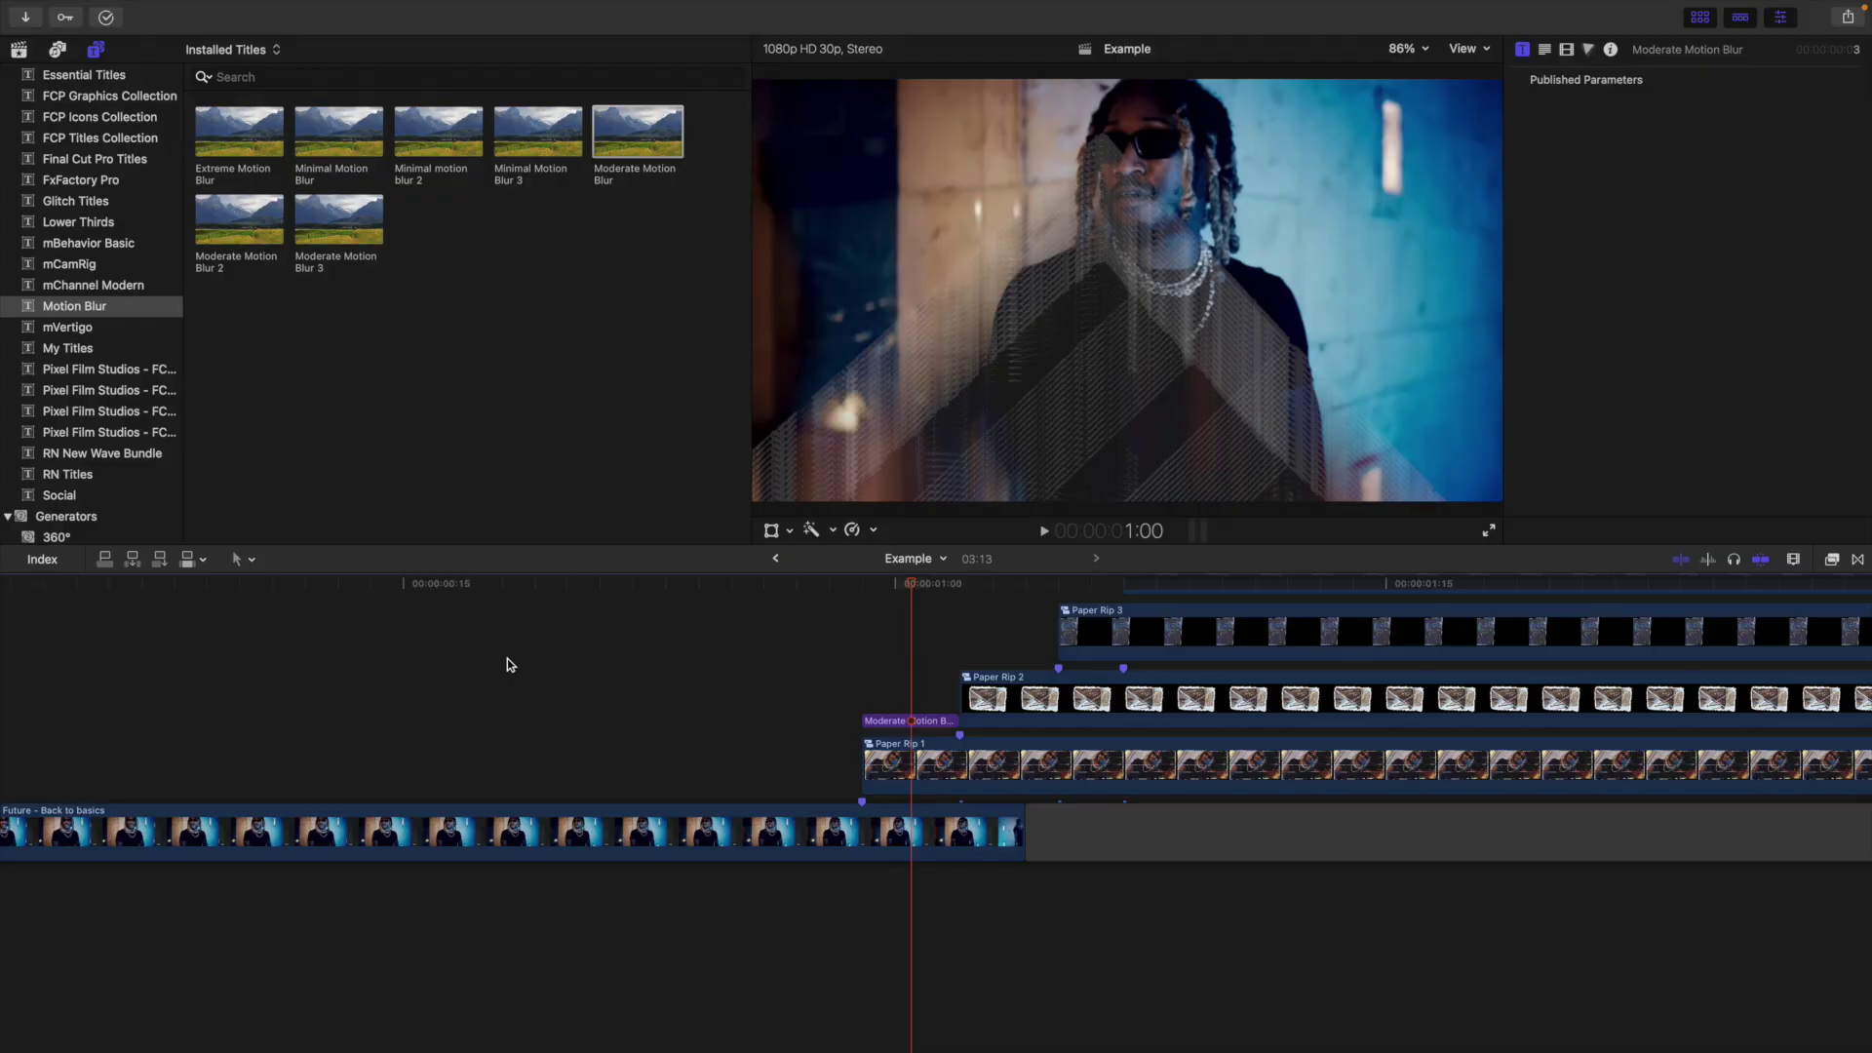
Play the transition and step through Paper Rip 1's slide-in to examine the motion blur
{"action": "left_click", "coordinate": [507, 661]}
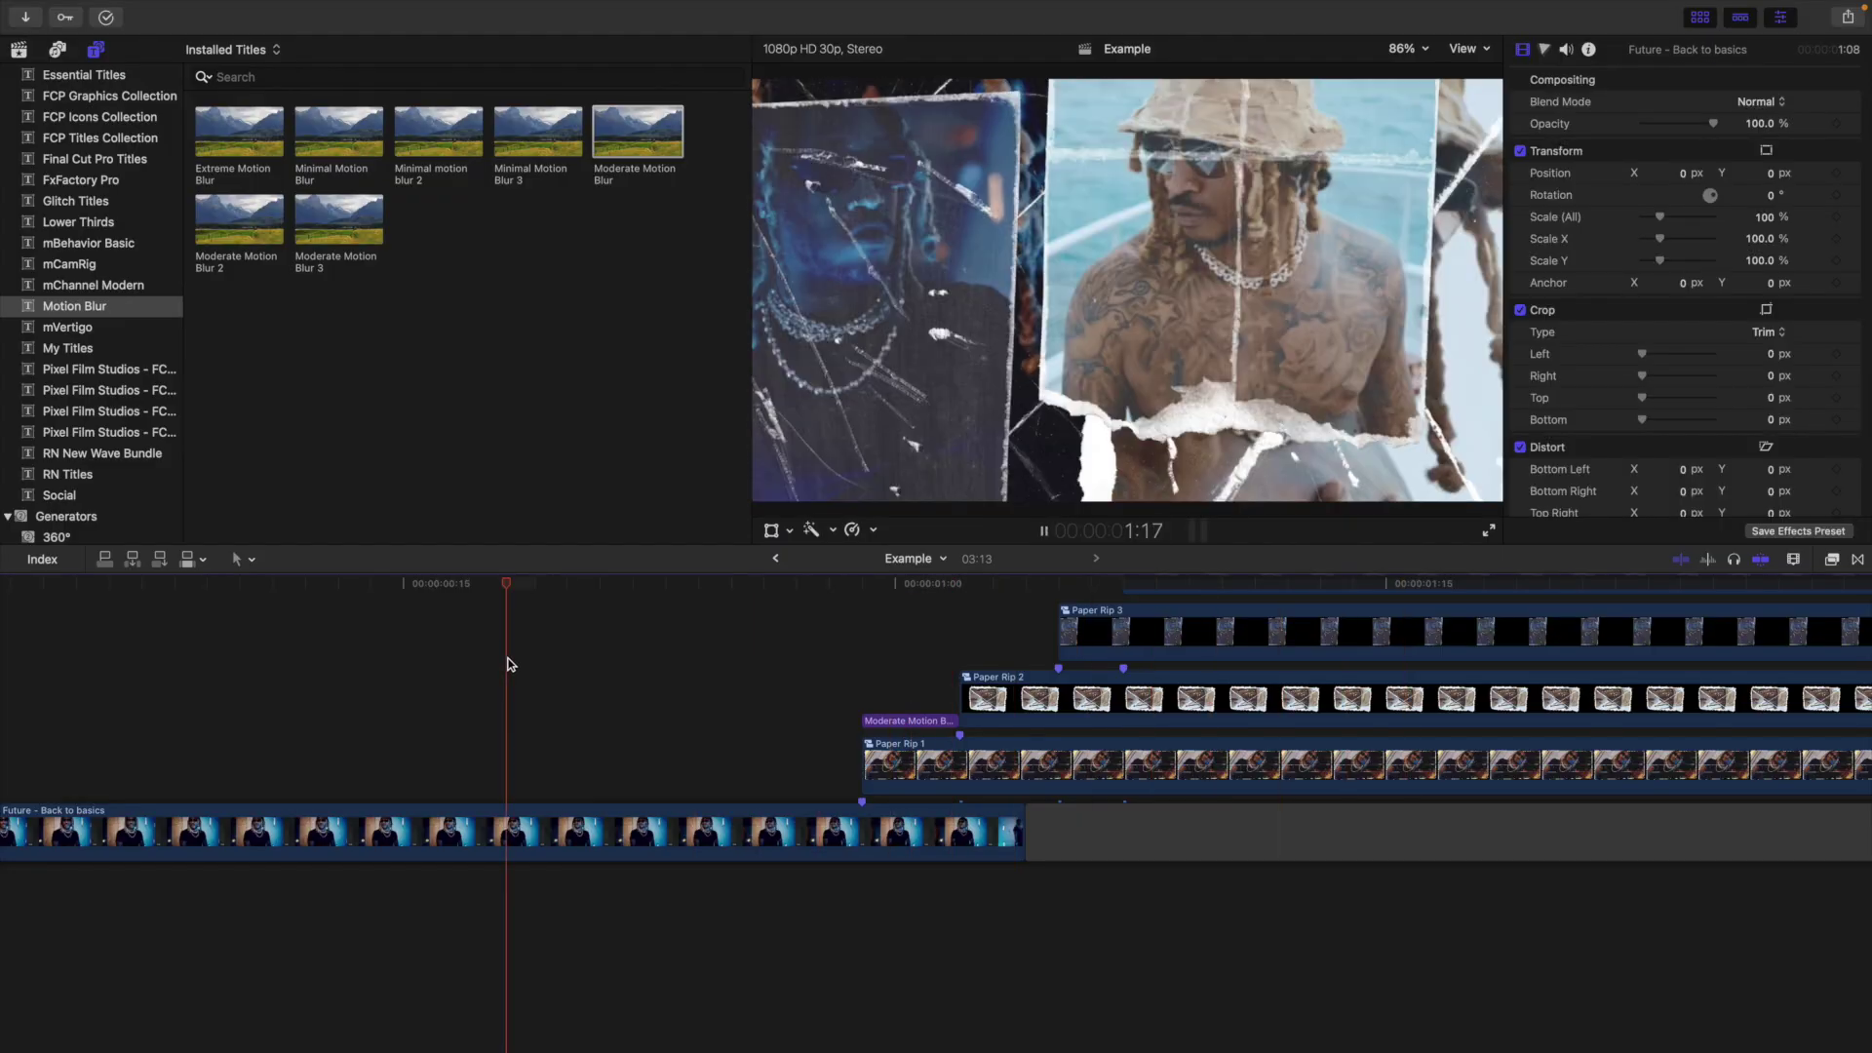
{"action": "key", "text": "space"}
{"action": "key", "text": "Right"}
{"action": "key", "text": "Right"}
{"action": "key", "text": "Right"}
{"action": "key", "text": "Right"}
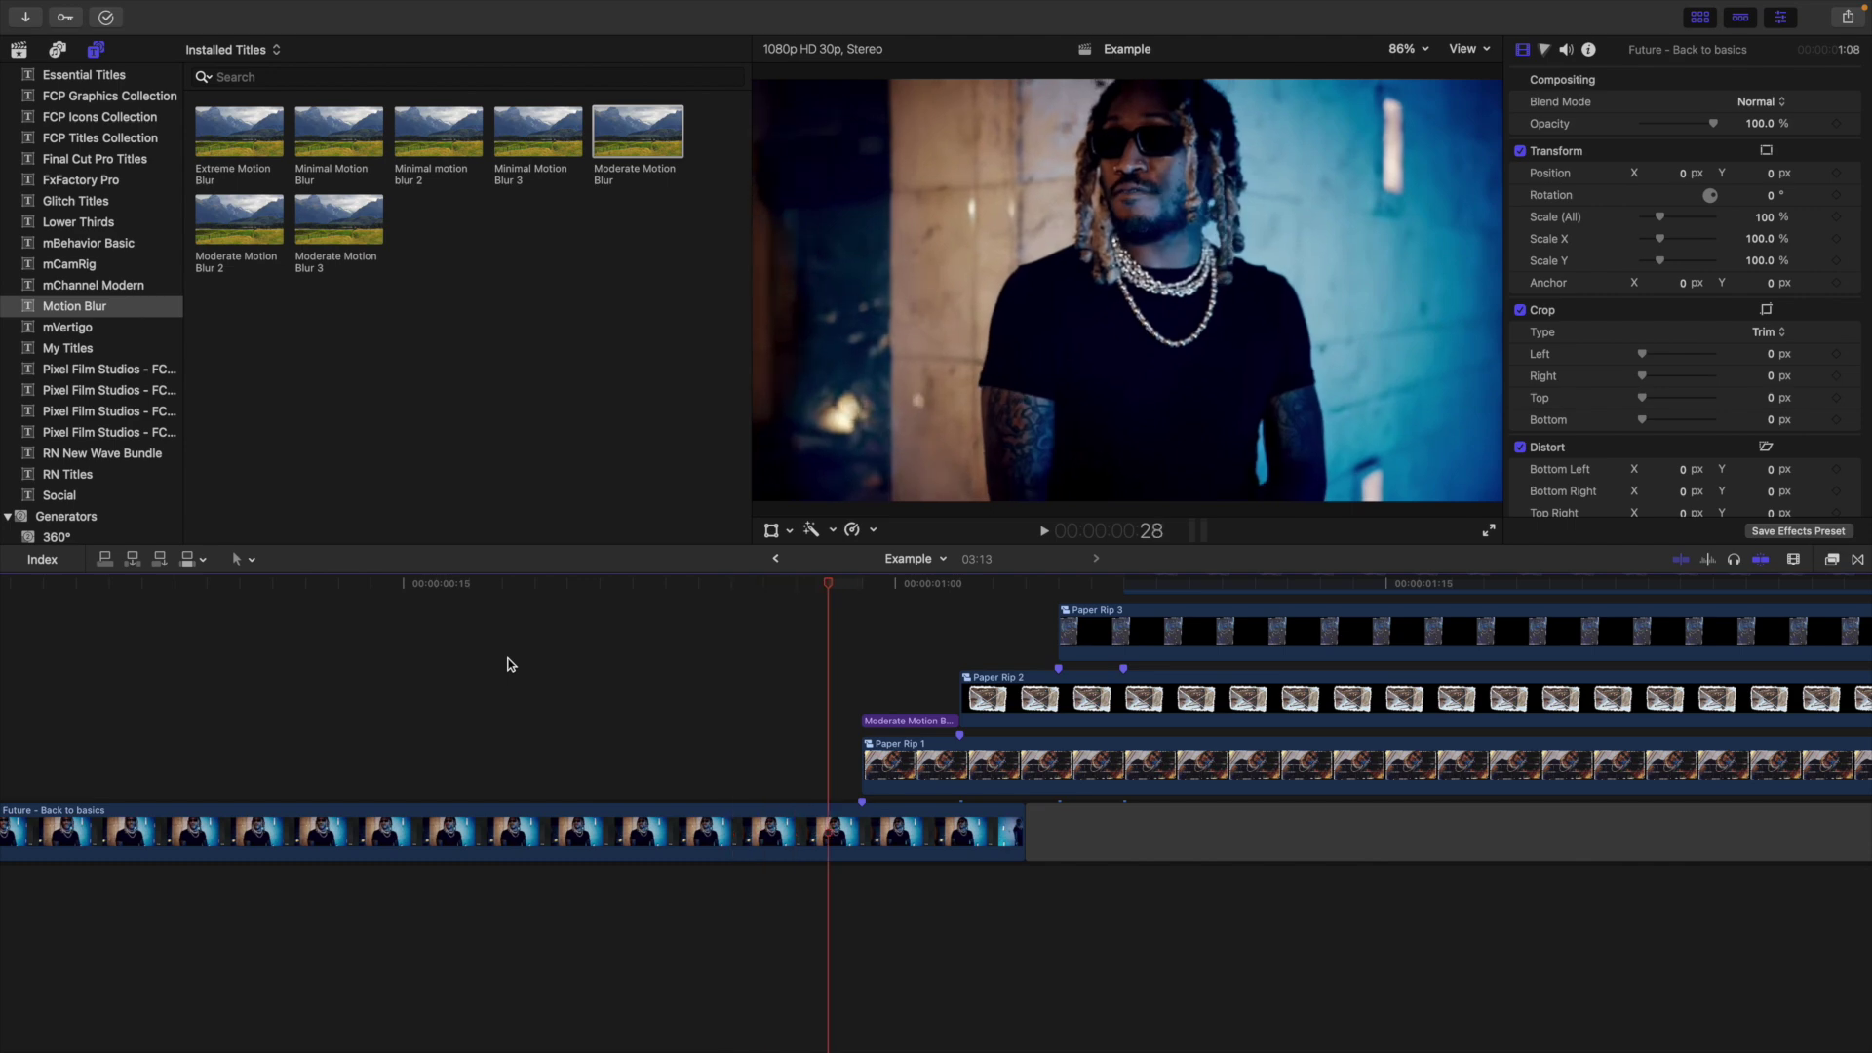
{"action": "key", "text": "Right"}
{"action": "key", "text": "Right"}
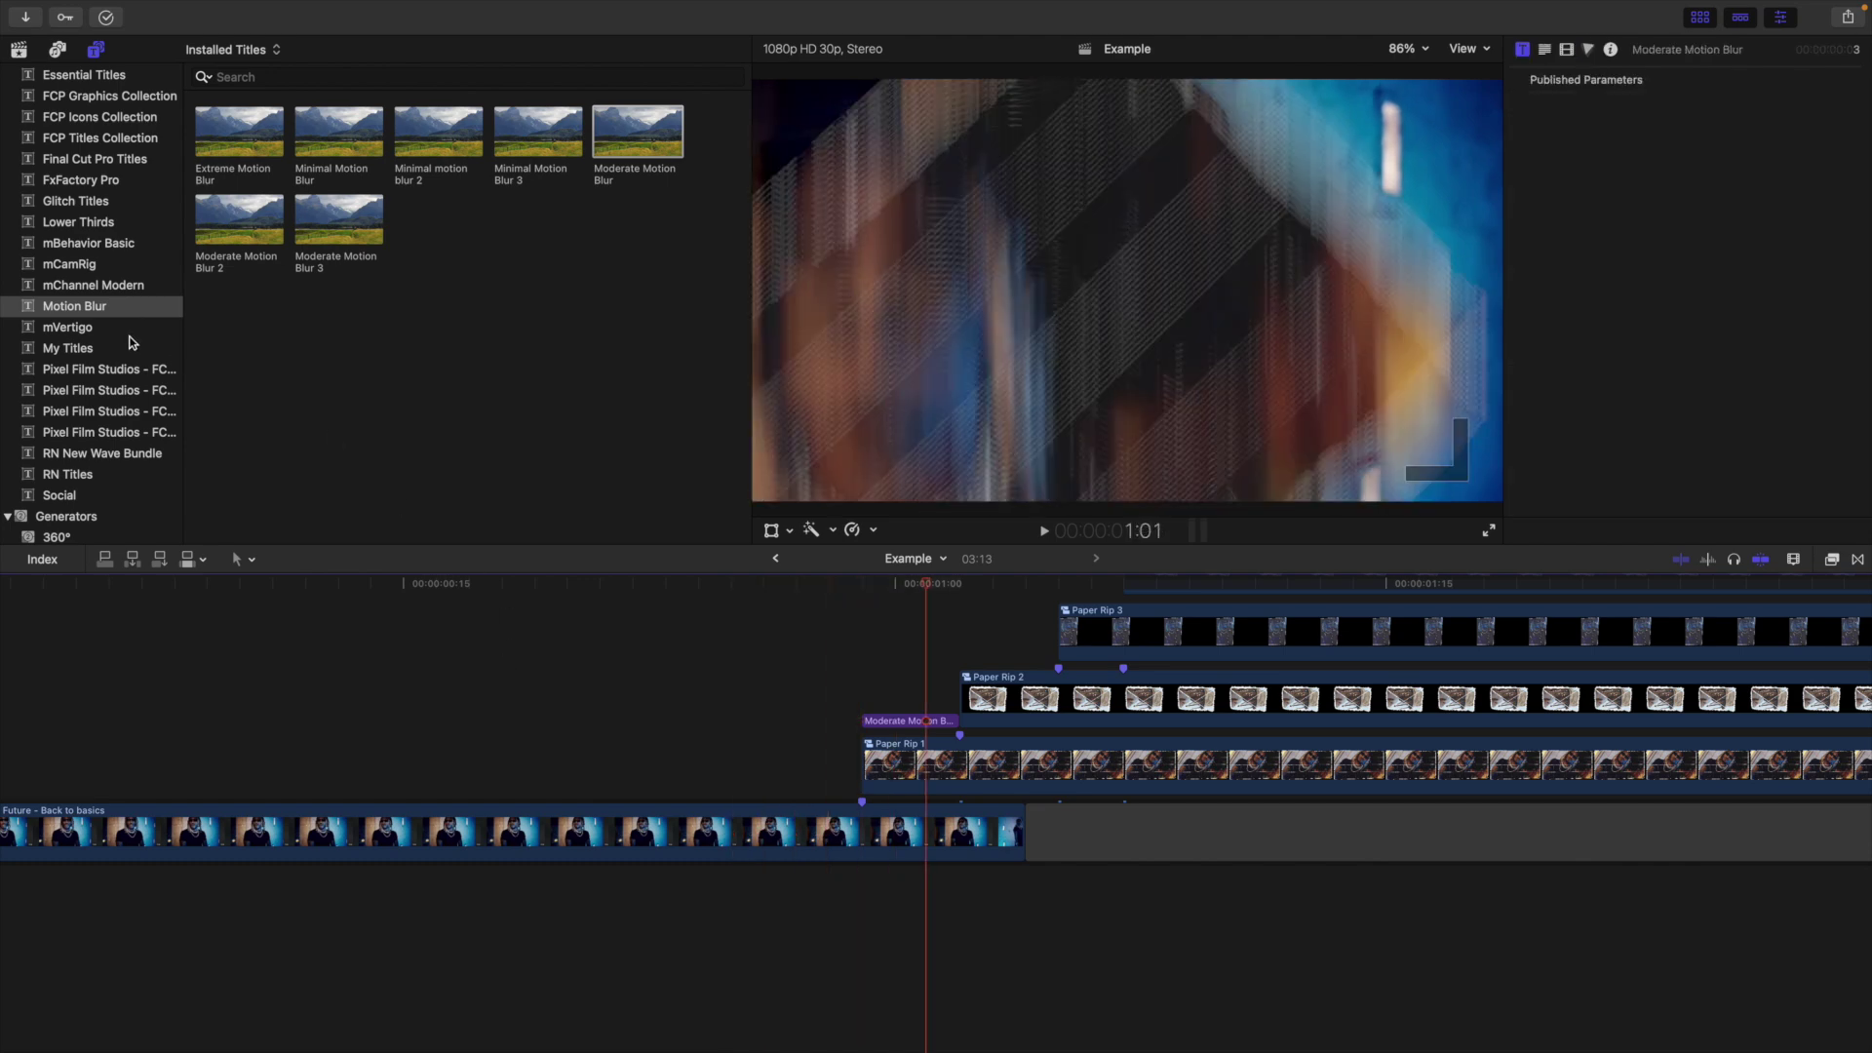
Add a Short adjustment layer above the first Future clip at frame 14 and set its duration to 6 frames
{"action": "scroll", "coordinate": [133, 342], "scroll_direction": "up", "scroll_amount": 5}
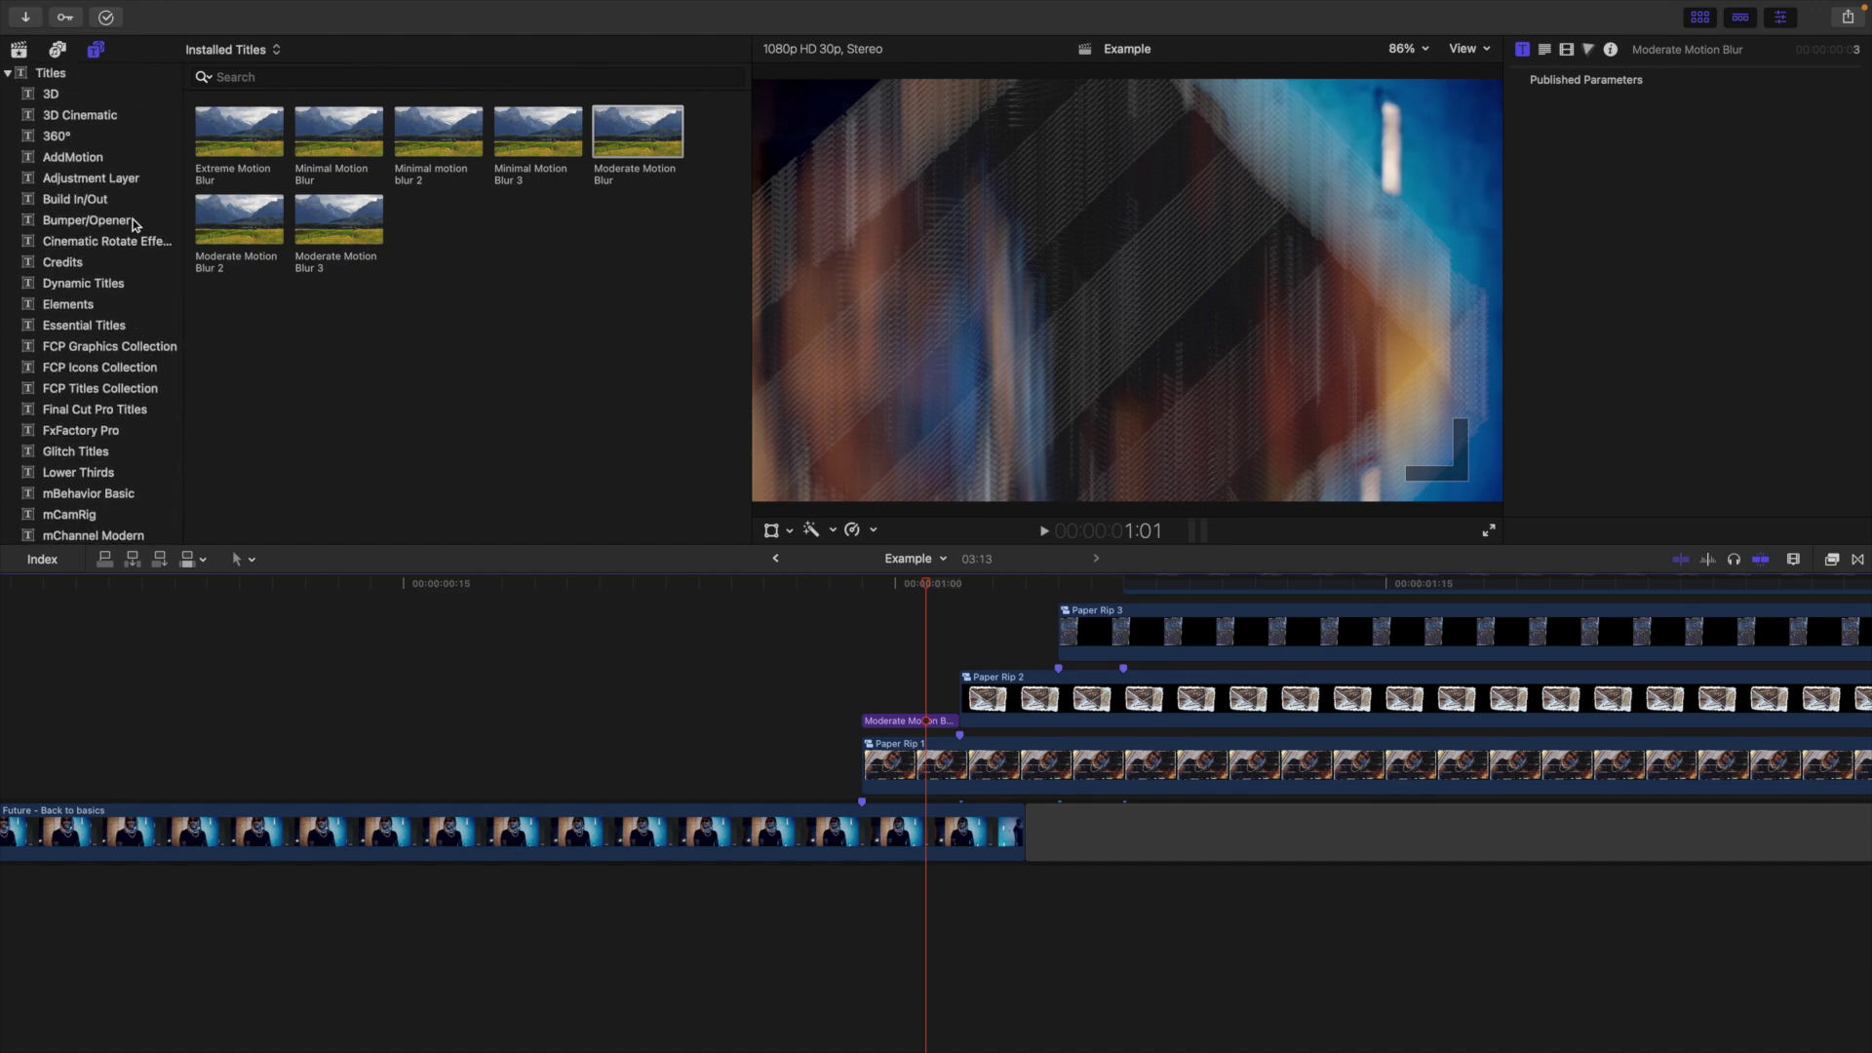
{"action": "left_click", "coordinate": [112, 185]}
{"action": "left_click_drag", "start_coordinate": [424, 135], "coordinate": [453, 661]}
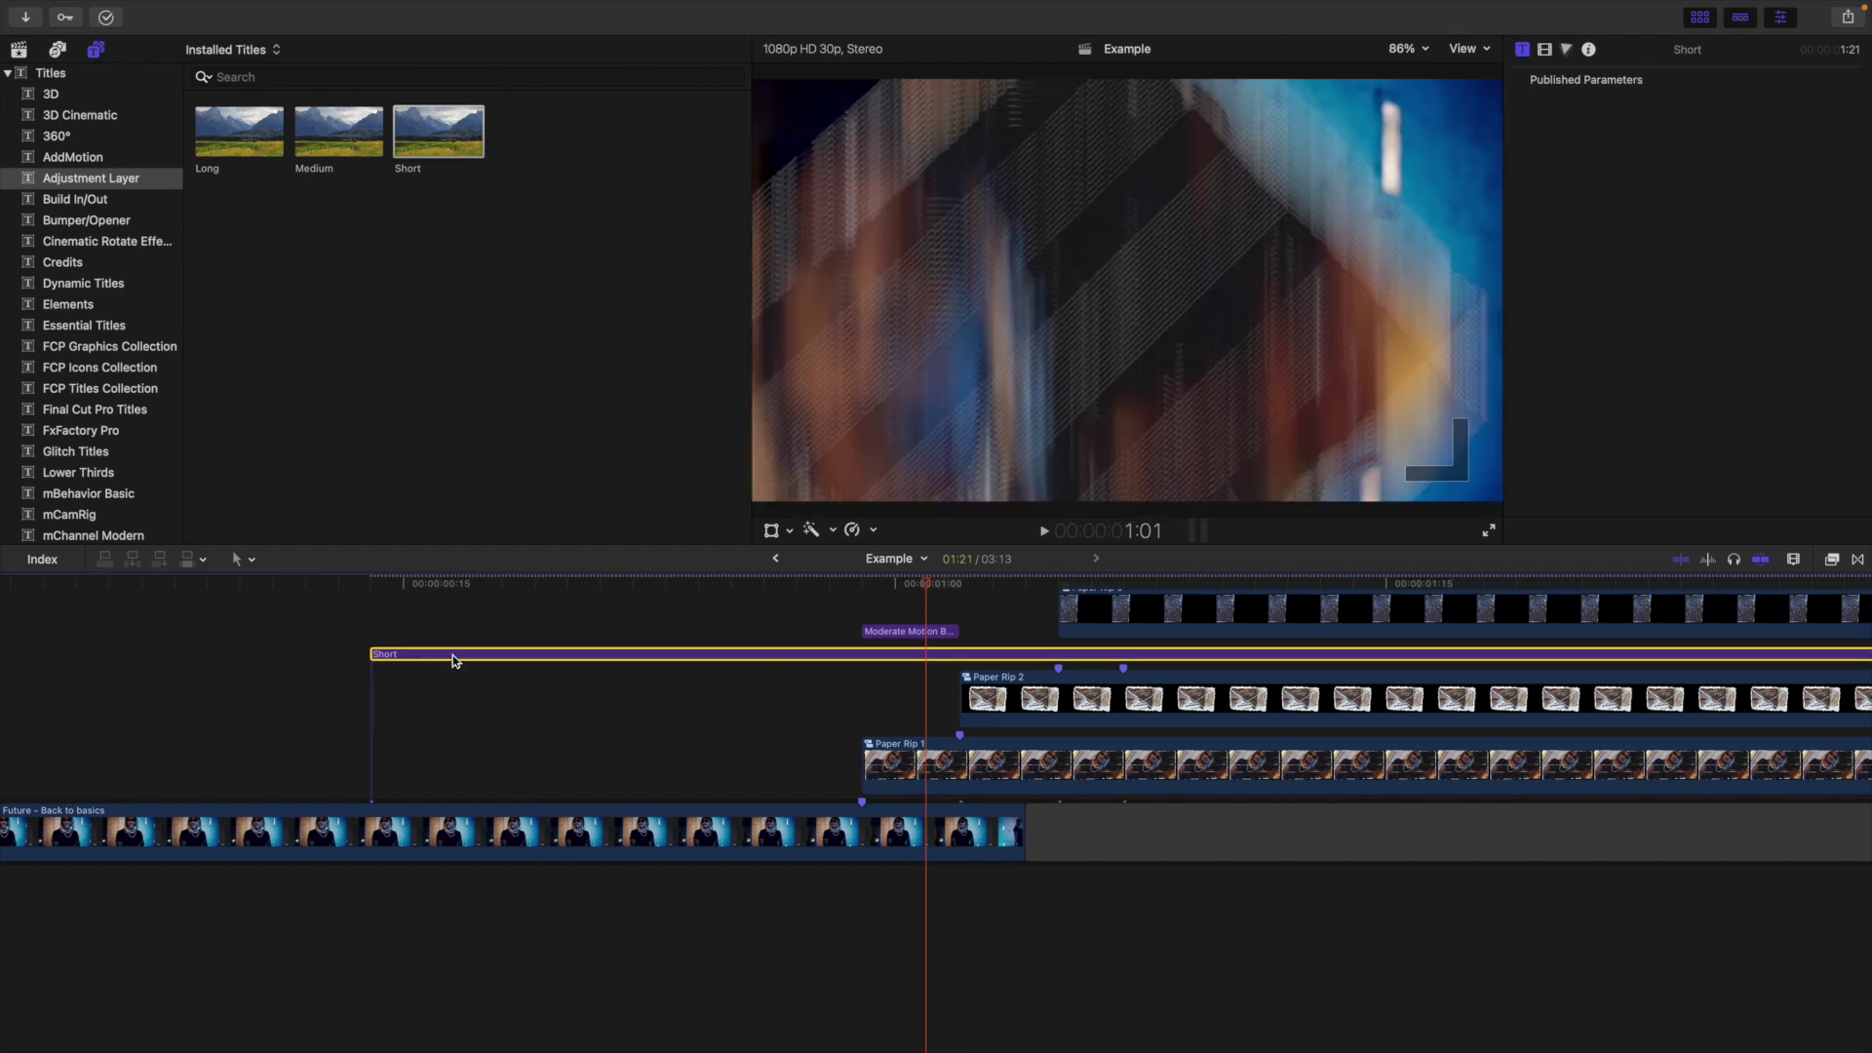
{"action": "key", "text": "ctrl+d"}
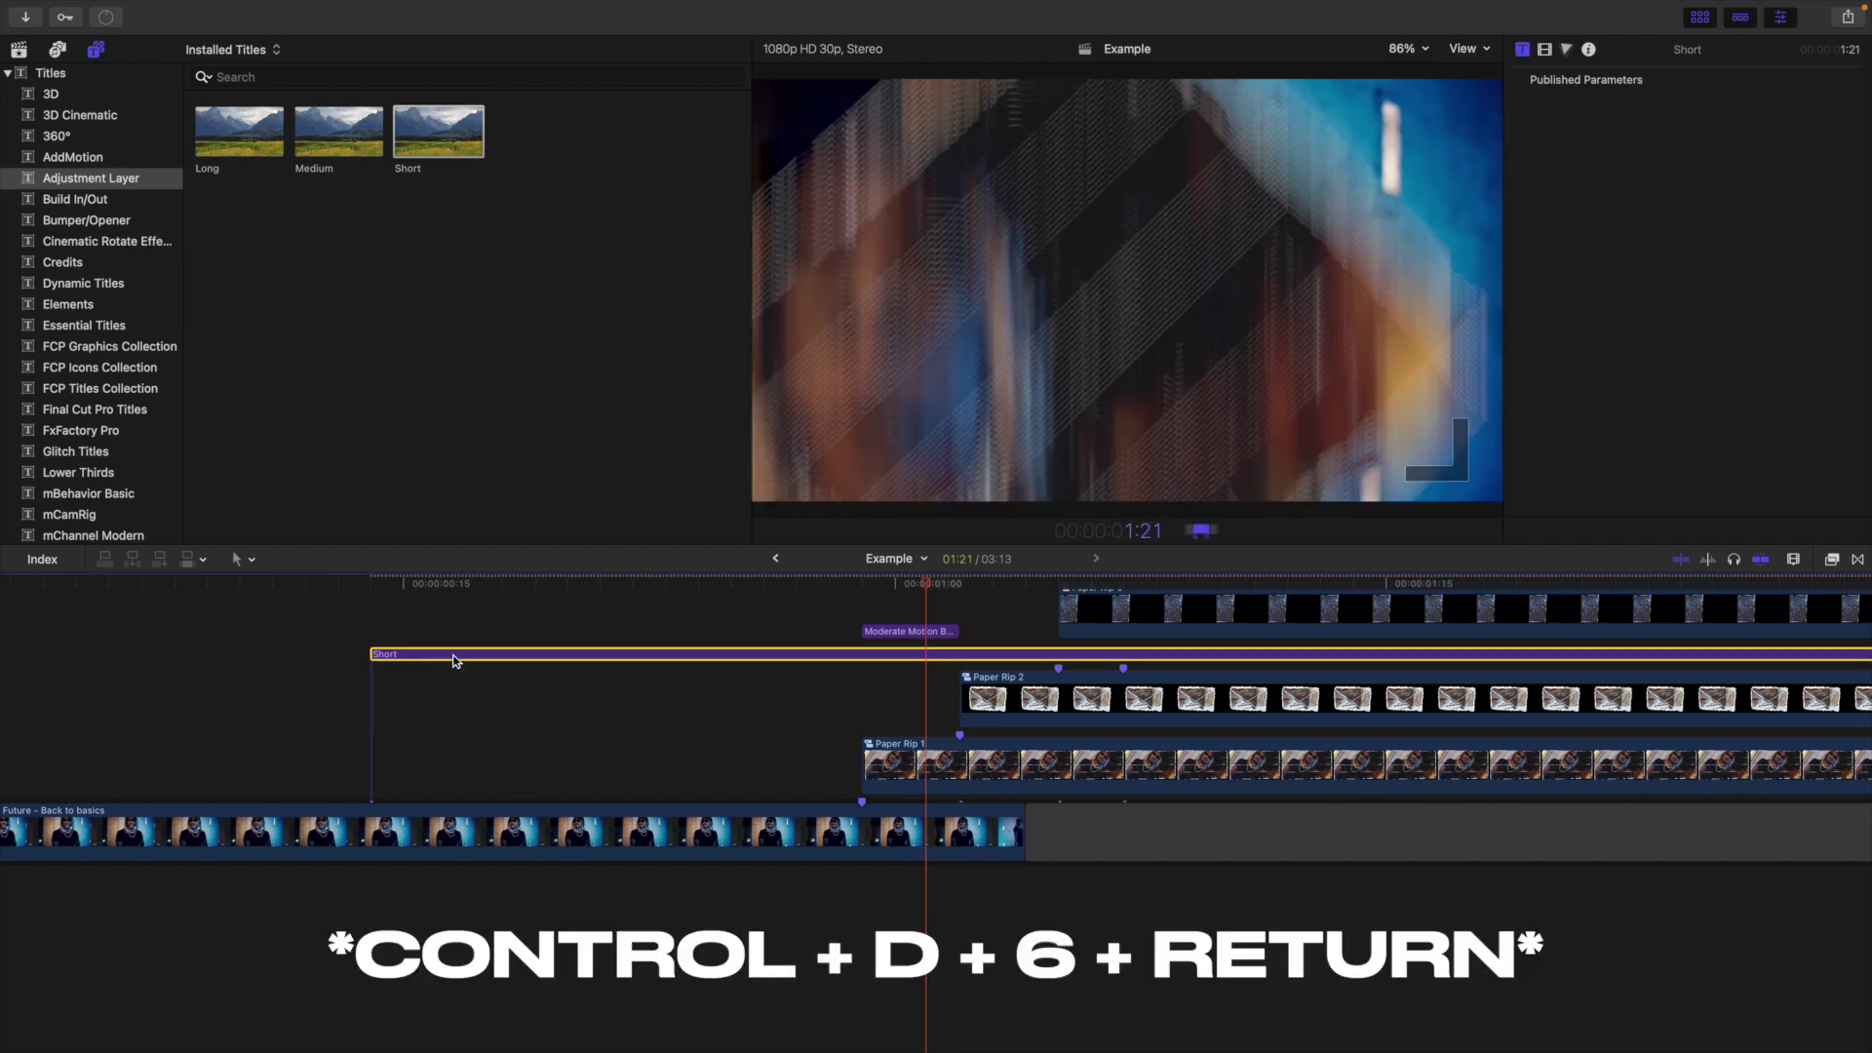
{"action": "key", "text": "Return"}
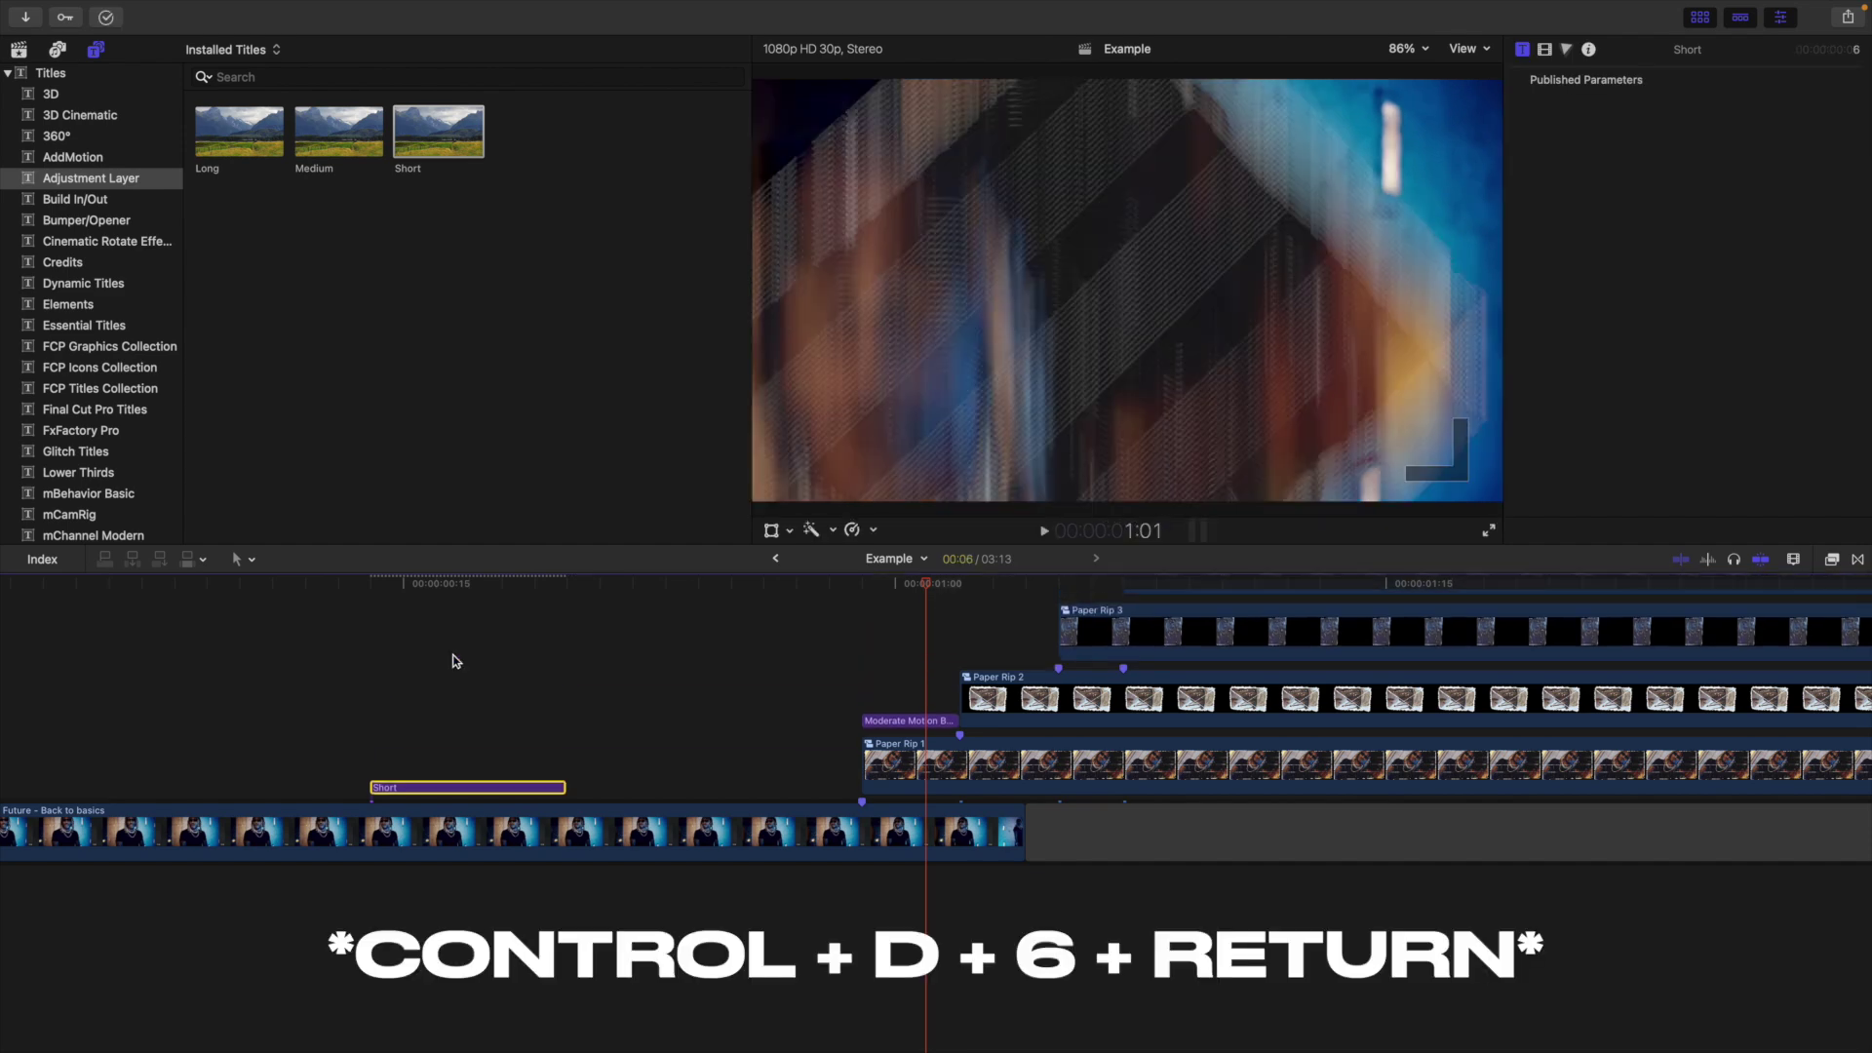
Add a marker at the midpoint of the Short adjustment layer, at frame 17
{"action": "left_click", "coordinate": [382, 706]}
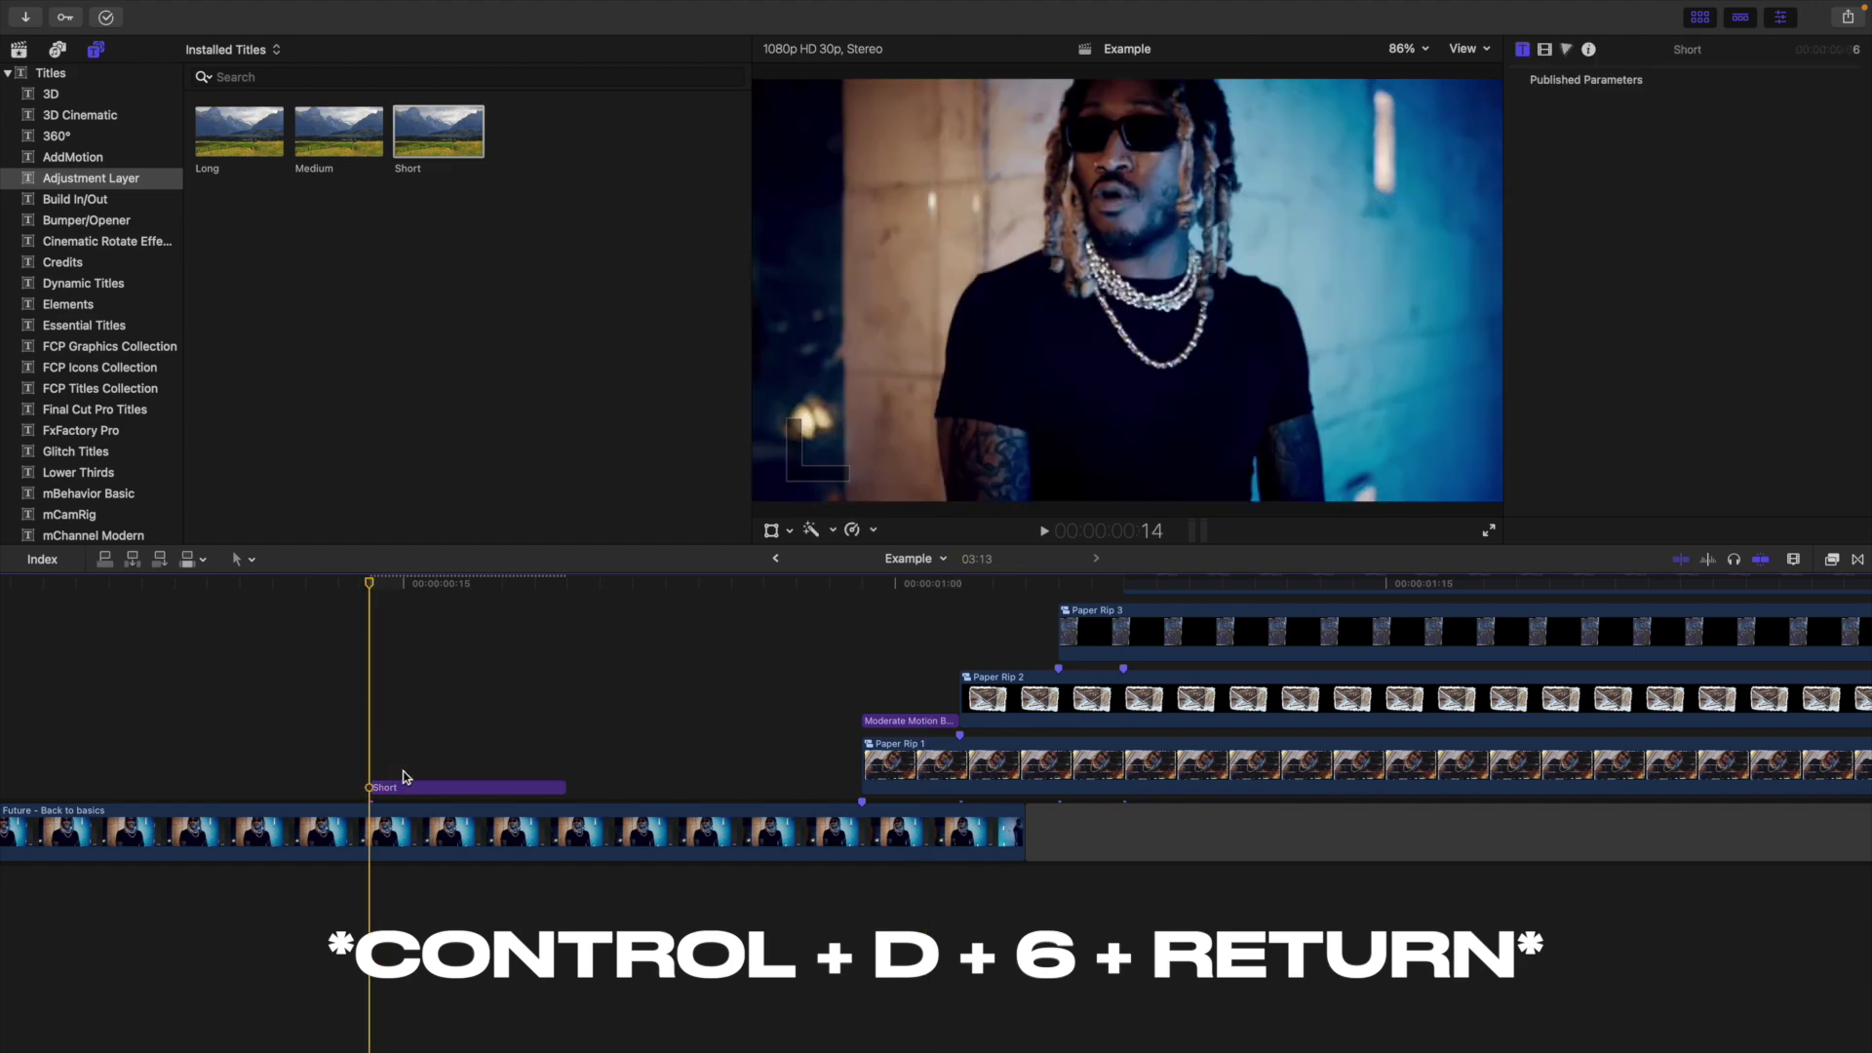
{"action": "left_click", "coordinate": [445, 788]}
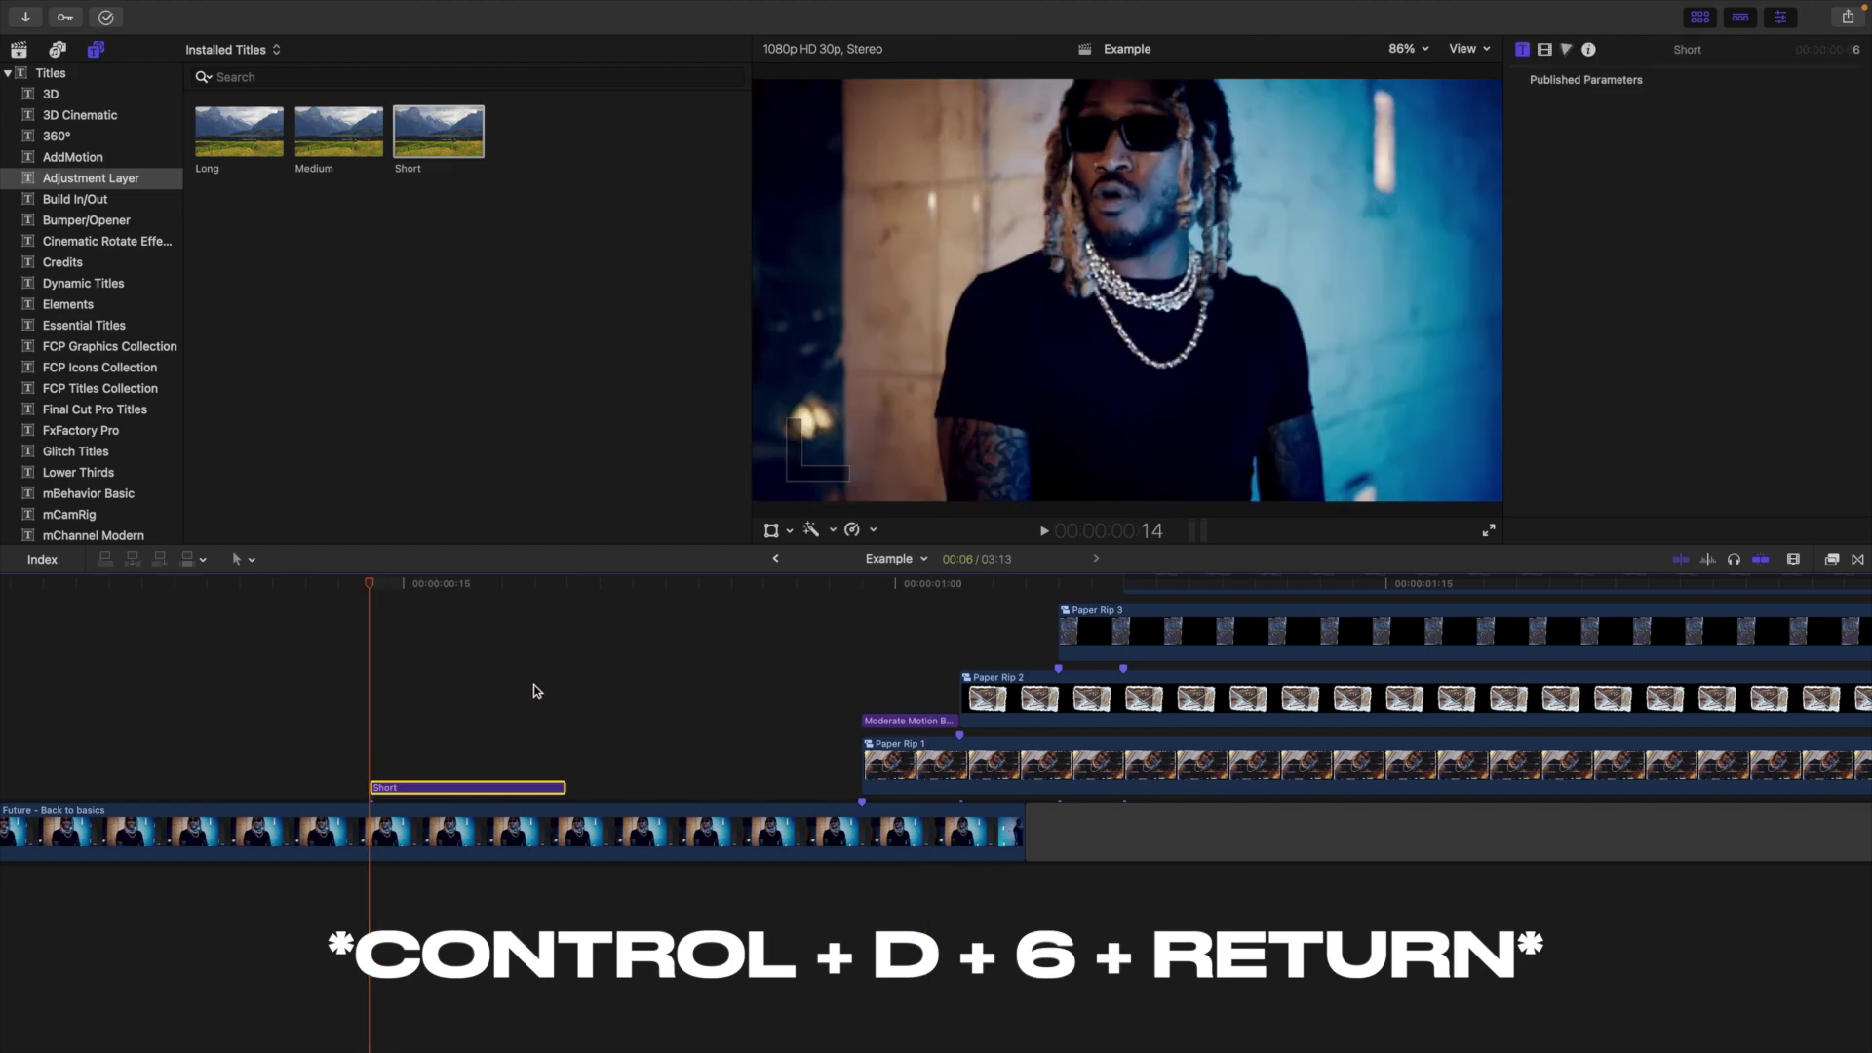
{"action": "key", "text": "Right"}
{"action": "key", "text": "Right"}
{"action": "key", "text": "Right"}
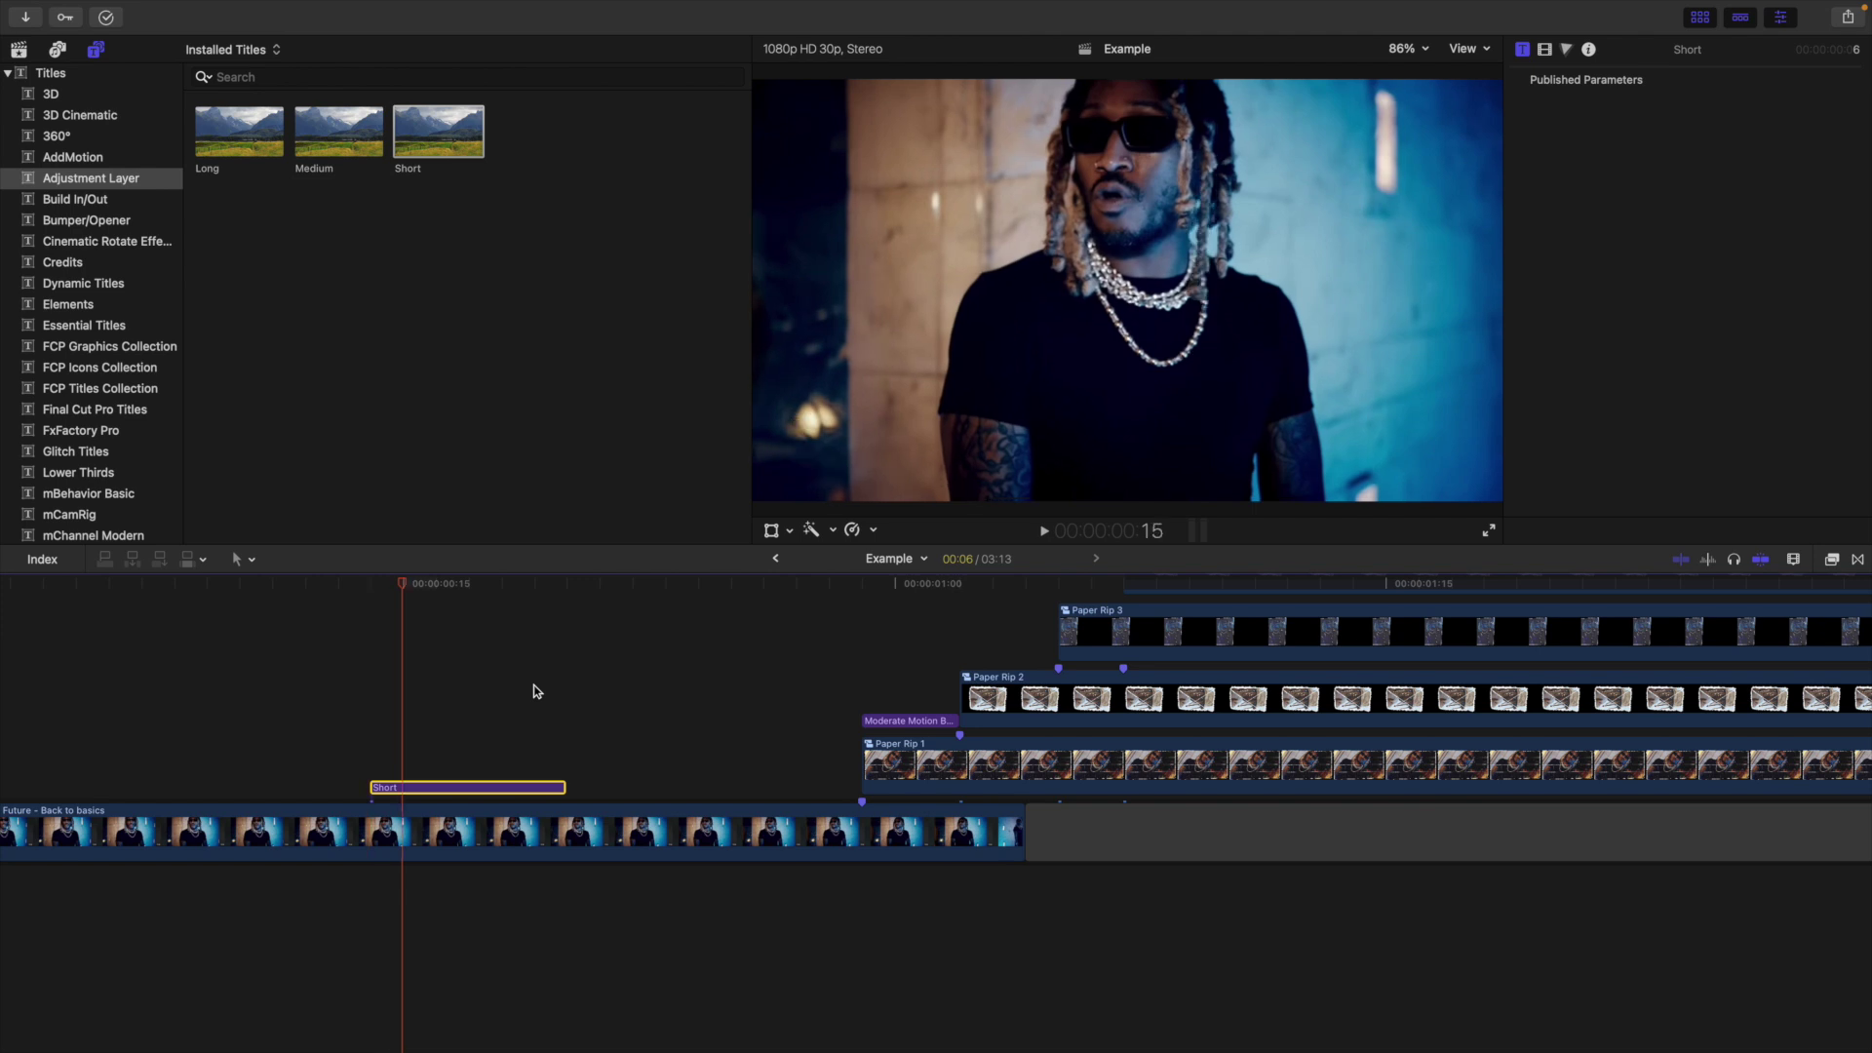
{"action": "key", "text": "m"}
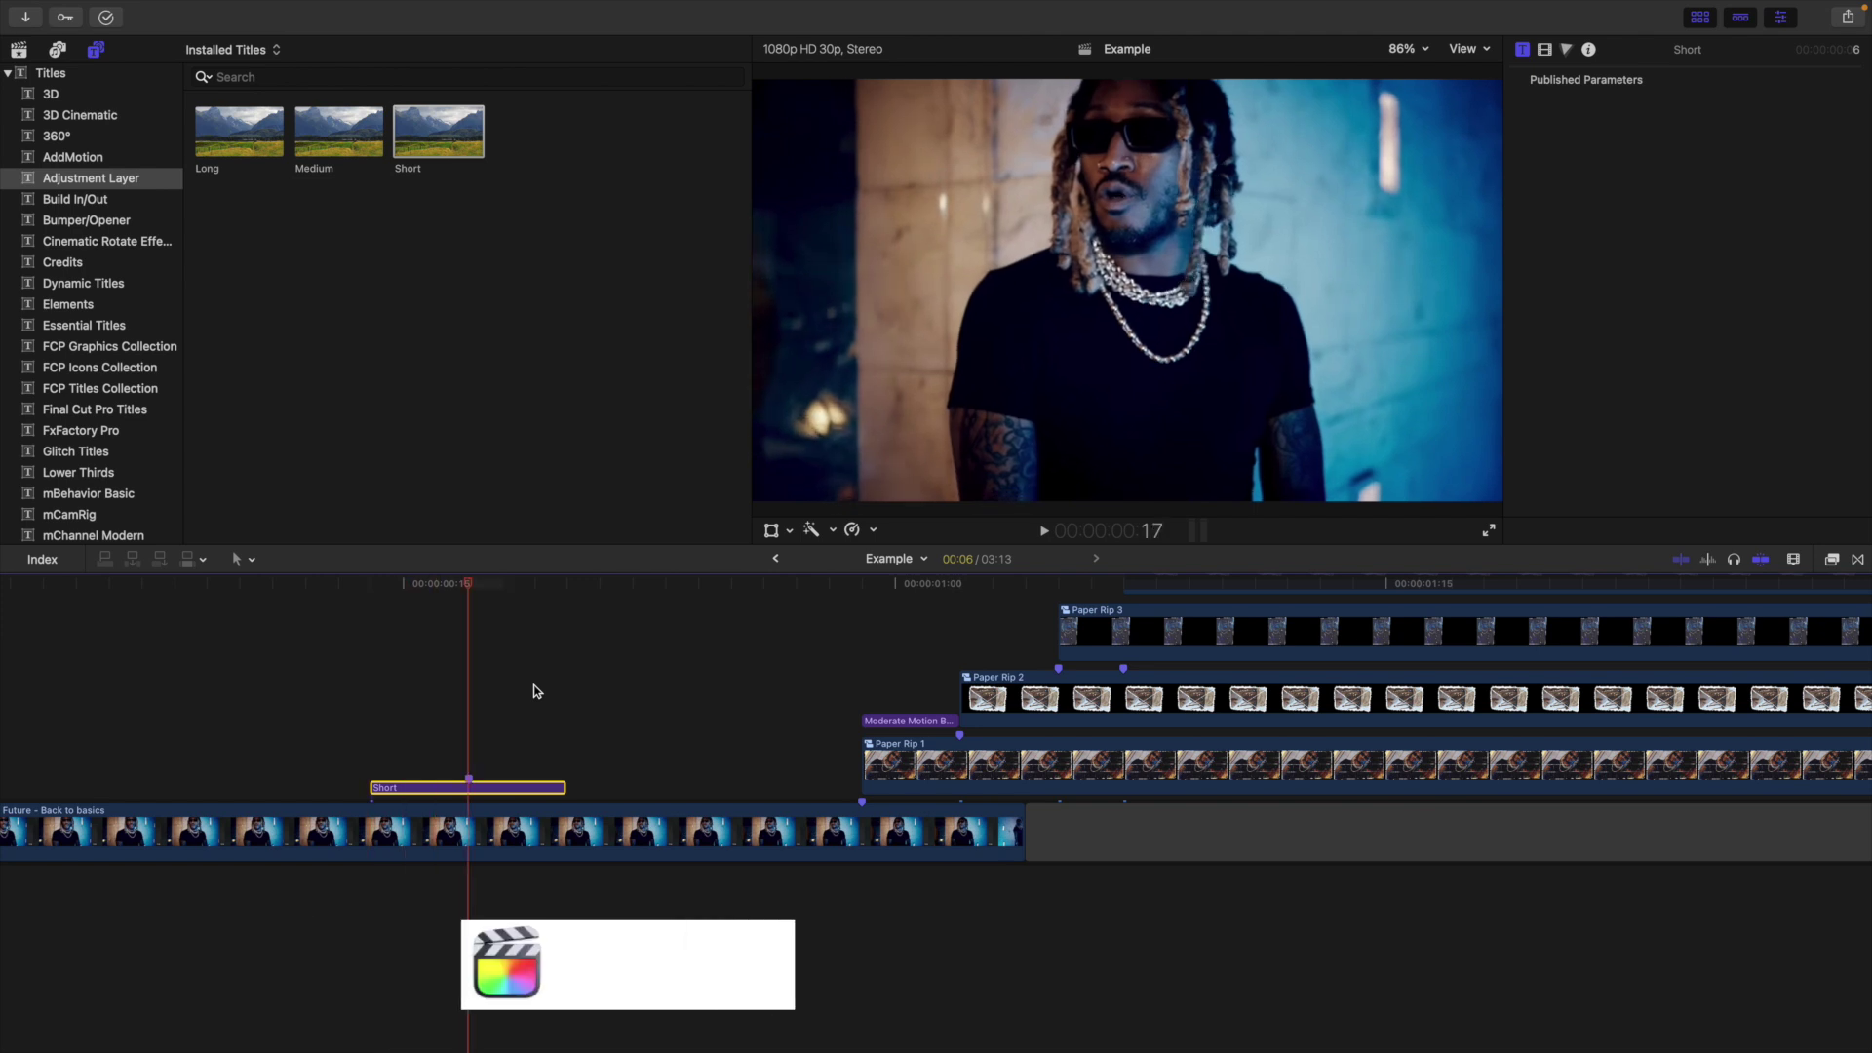
Move the Short adjustment layer above the Moderate Motion Blur title, aligning its marker with the start of Paper Rip 1 at frame 29
{"action": "key", "text": "Right"}
{"action": "key", "text": "Right"}
{"action": "key", "text": "Right"}
{"action": "scroll", "coordinate": [531, 692], "scroll_direction": "right", "scroll_amount": 3}
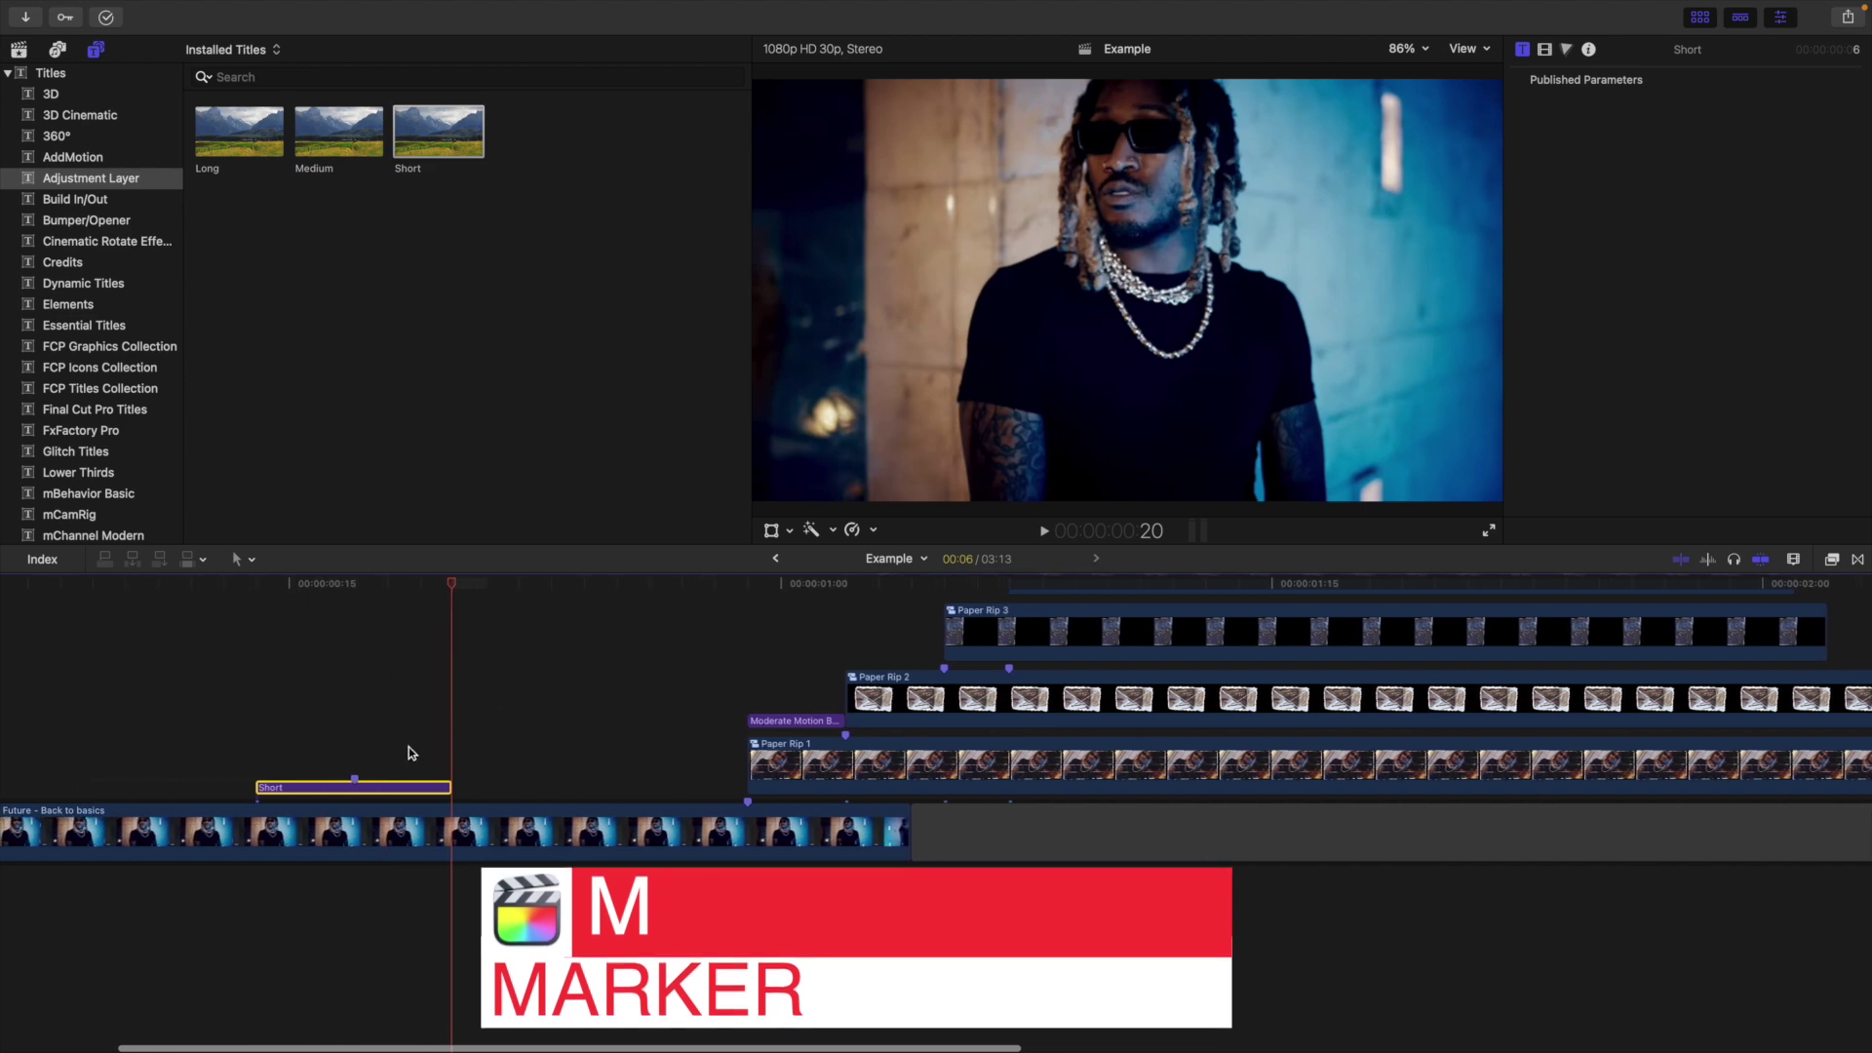
{"action": "left_click_drag", "start_coordinate": [375, 786], "coordinate": [780, 679]}
{"action": "scroll", "coordinate": [634, 673], "scroll_direction": "right", "scroll_amount": 5}
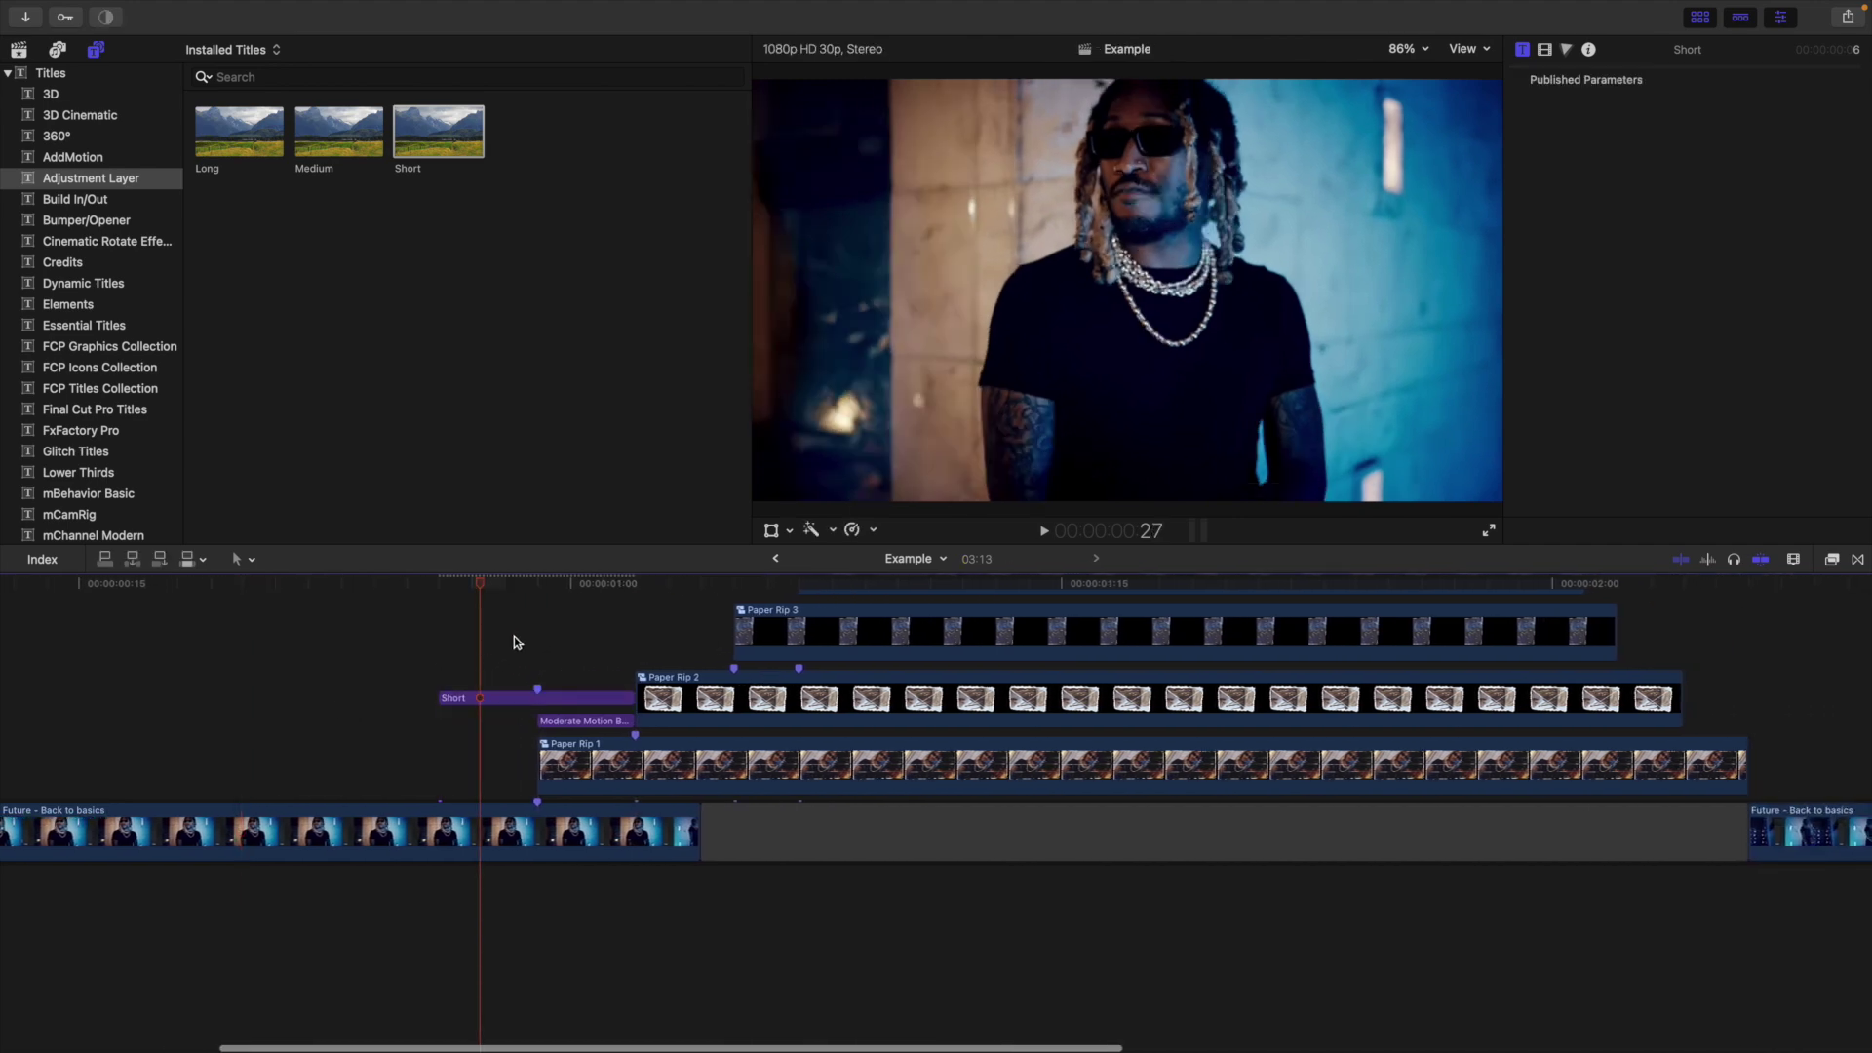
Duplicate the Short adjustment layer above Paper Rip 4, aligning the copy's marker with the start of Paper Rip 3 at 1:05
{"action": "scroll", "coordinate": [513, 636], "scroll_direction": "up", "scroll_amount": 3}
{"action": "scroll", "coordinate": [502, 648], "scroll_direction": "right", "scroll_amount": 2}
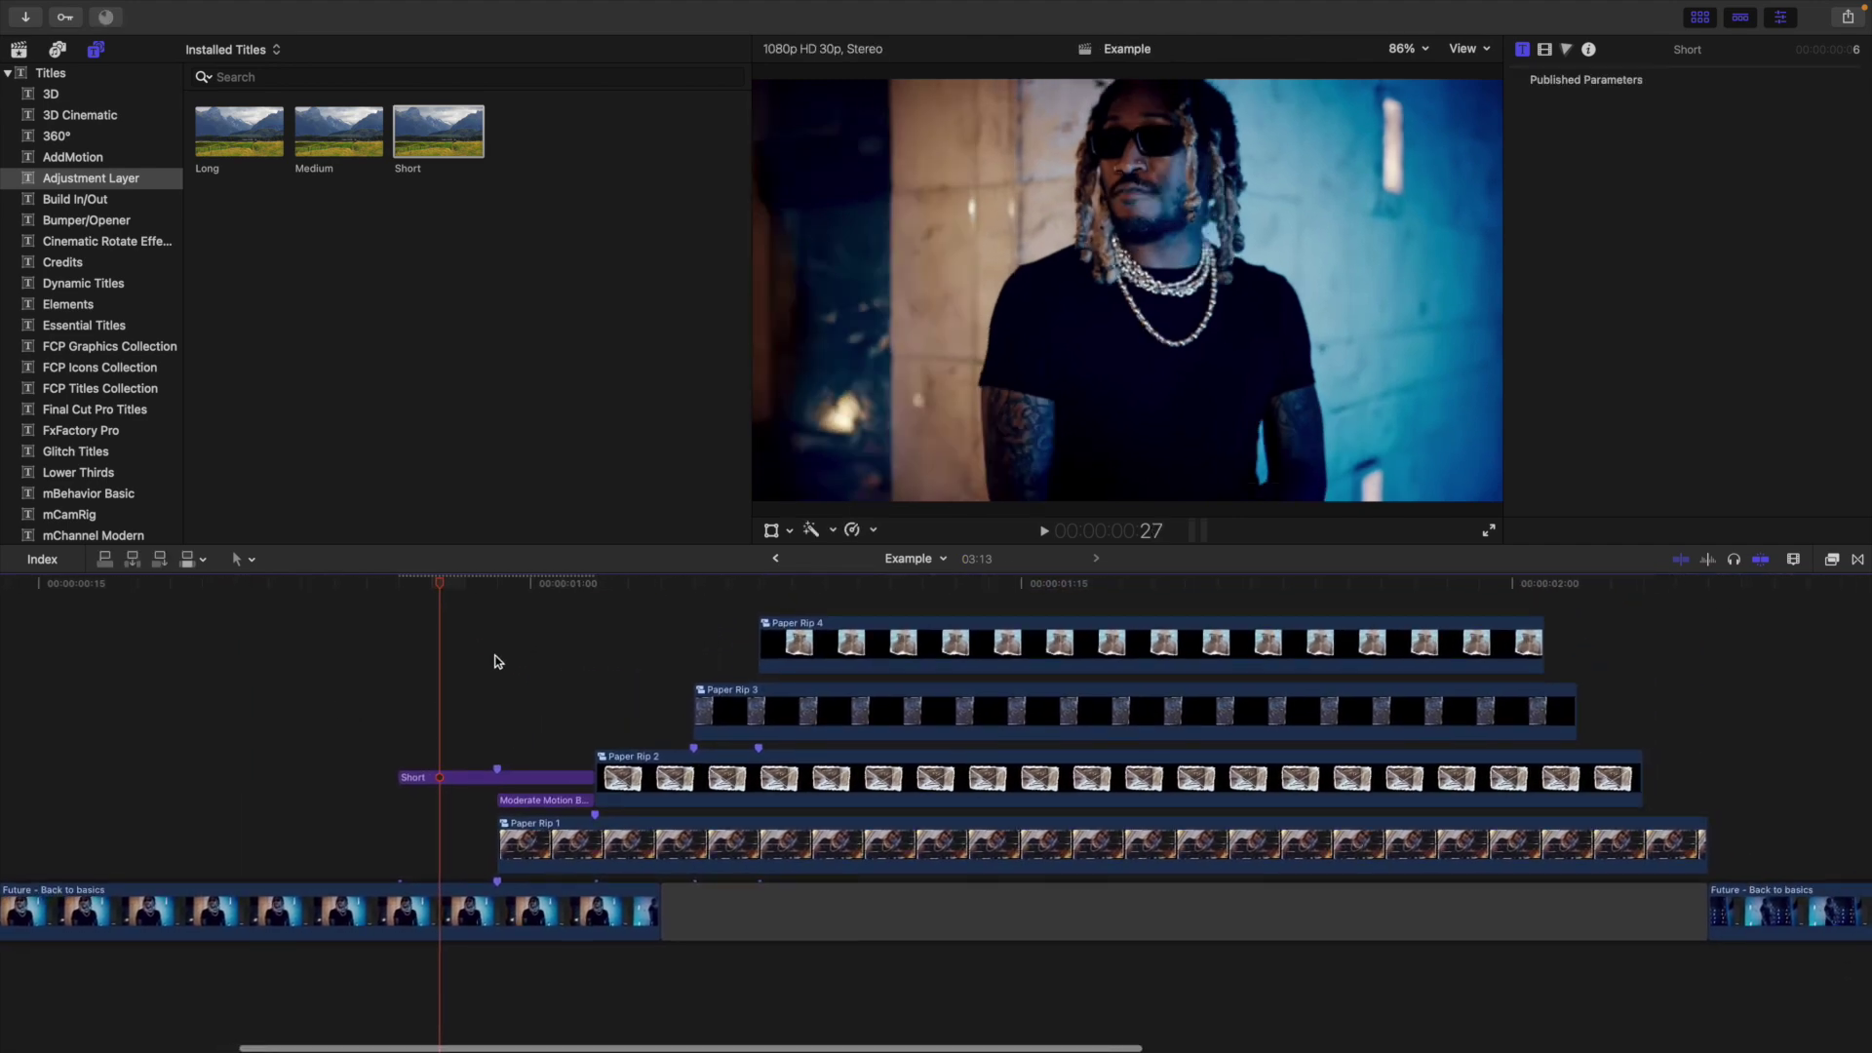
{"action": "left_click", "coordinate": [453, 779]}
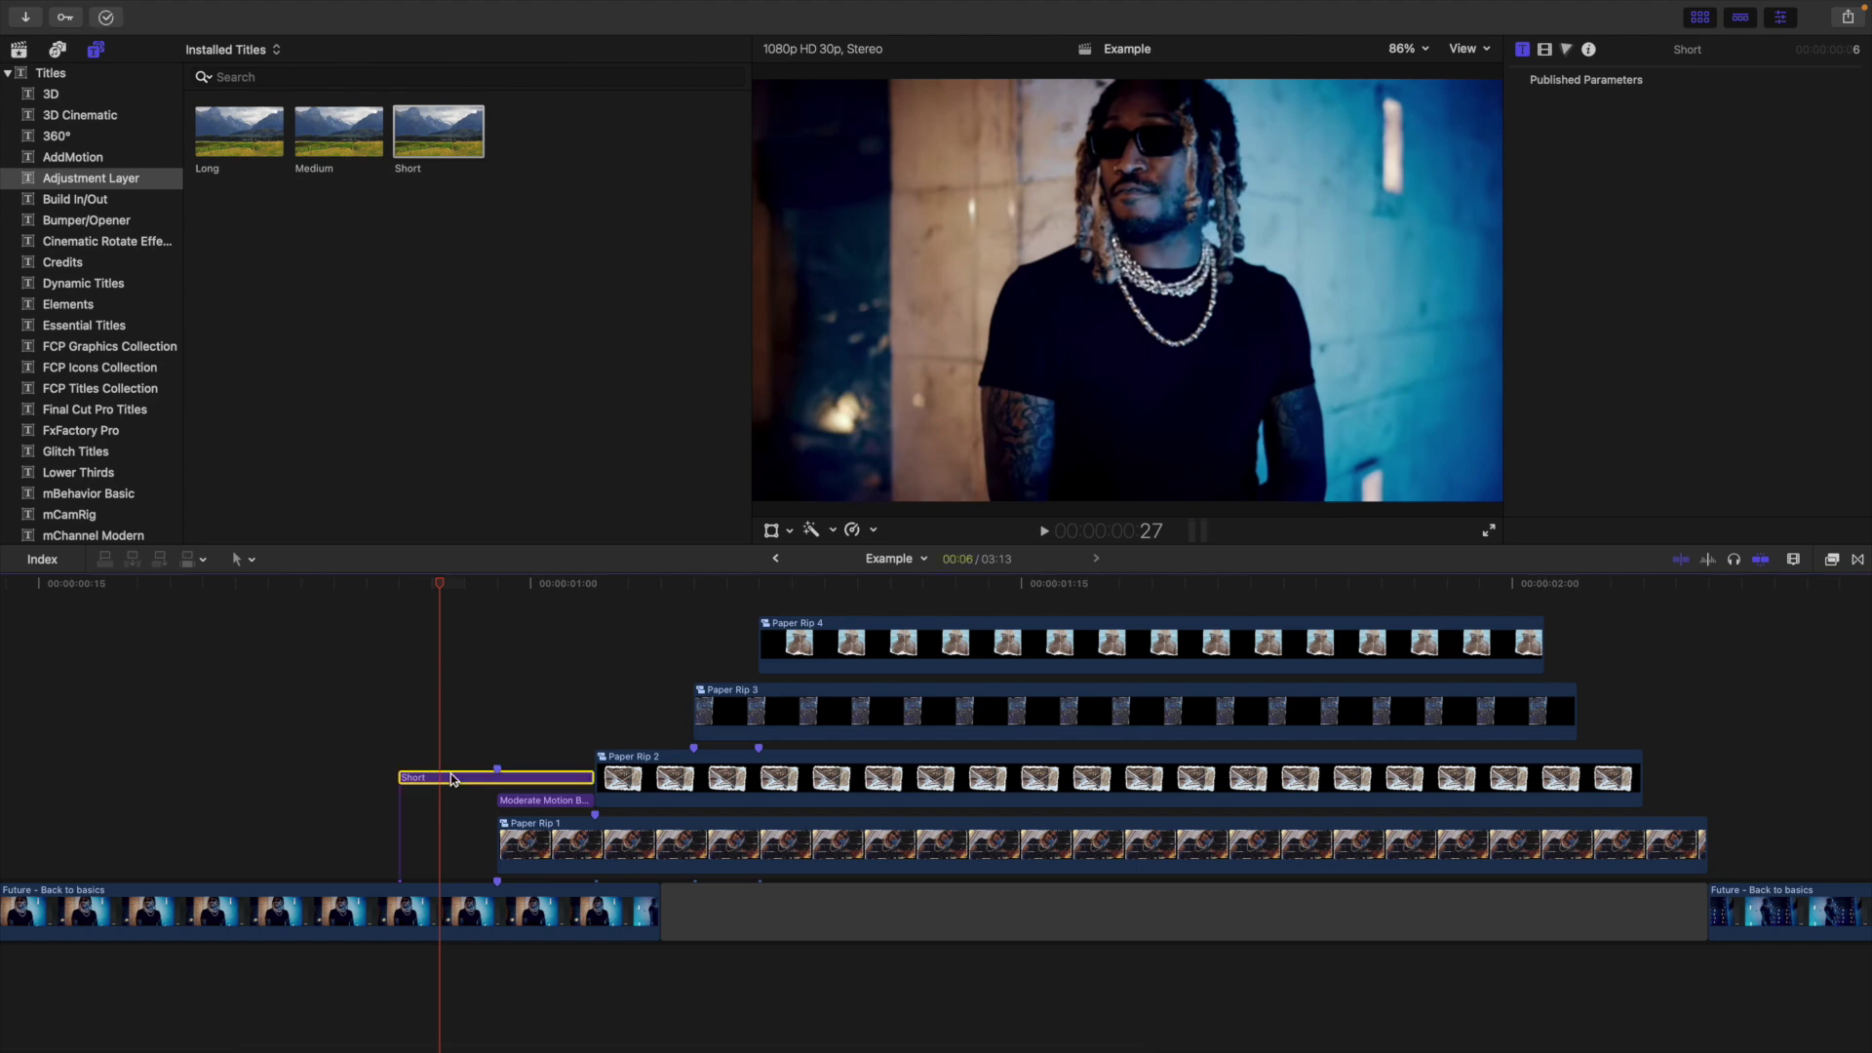
{"action": "left_click", "coordinate": [641, 680]}
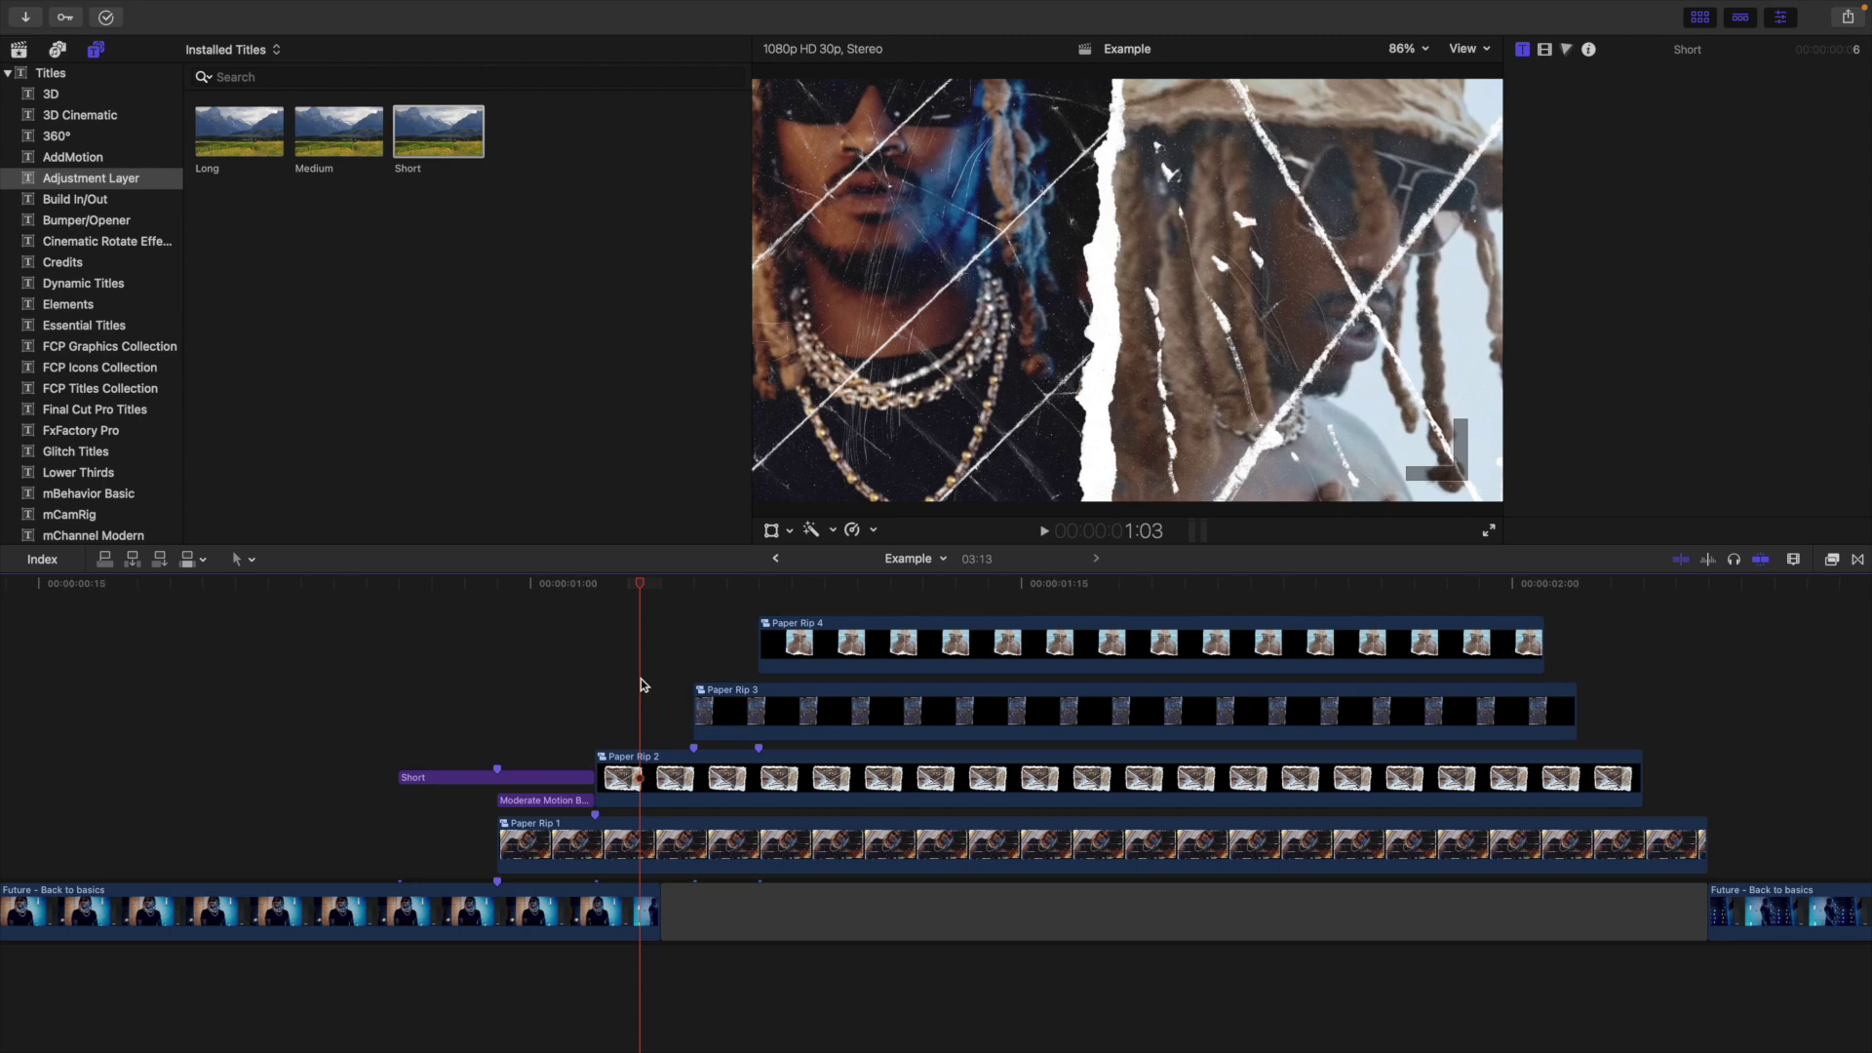
{"action": "key", "text": "super+v"}
{"action": "left_click_drag", "start_coordinate": [724, 602], "coordinate": [692, 604]}
{"action": "left_click", "coordinate": [447, 707]}
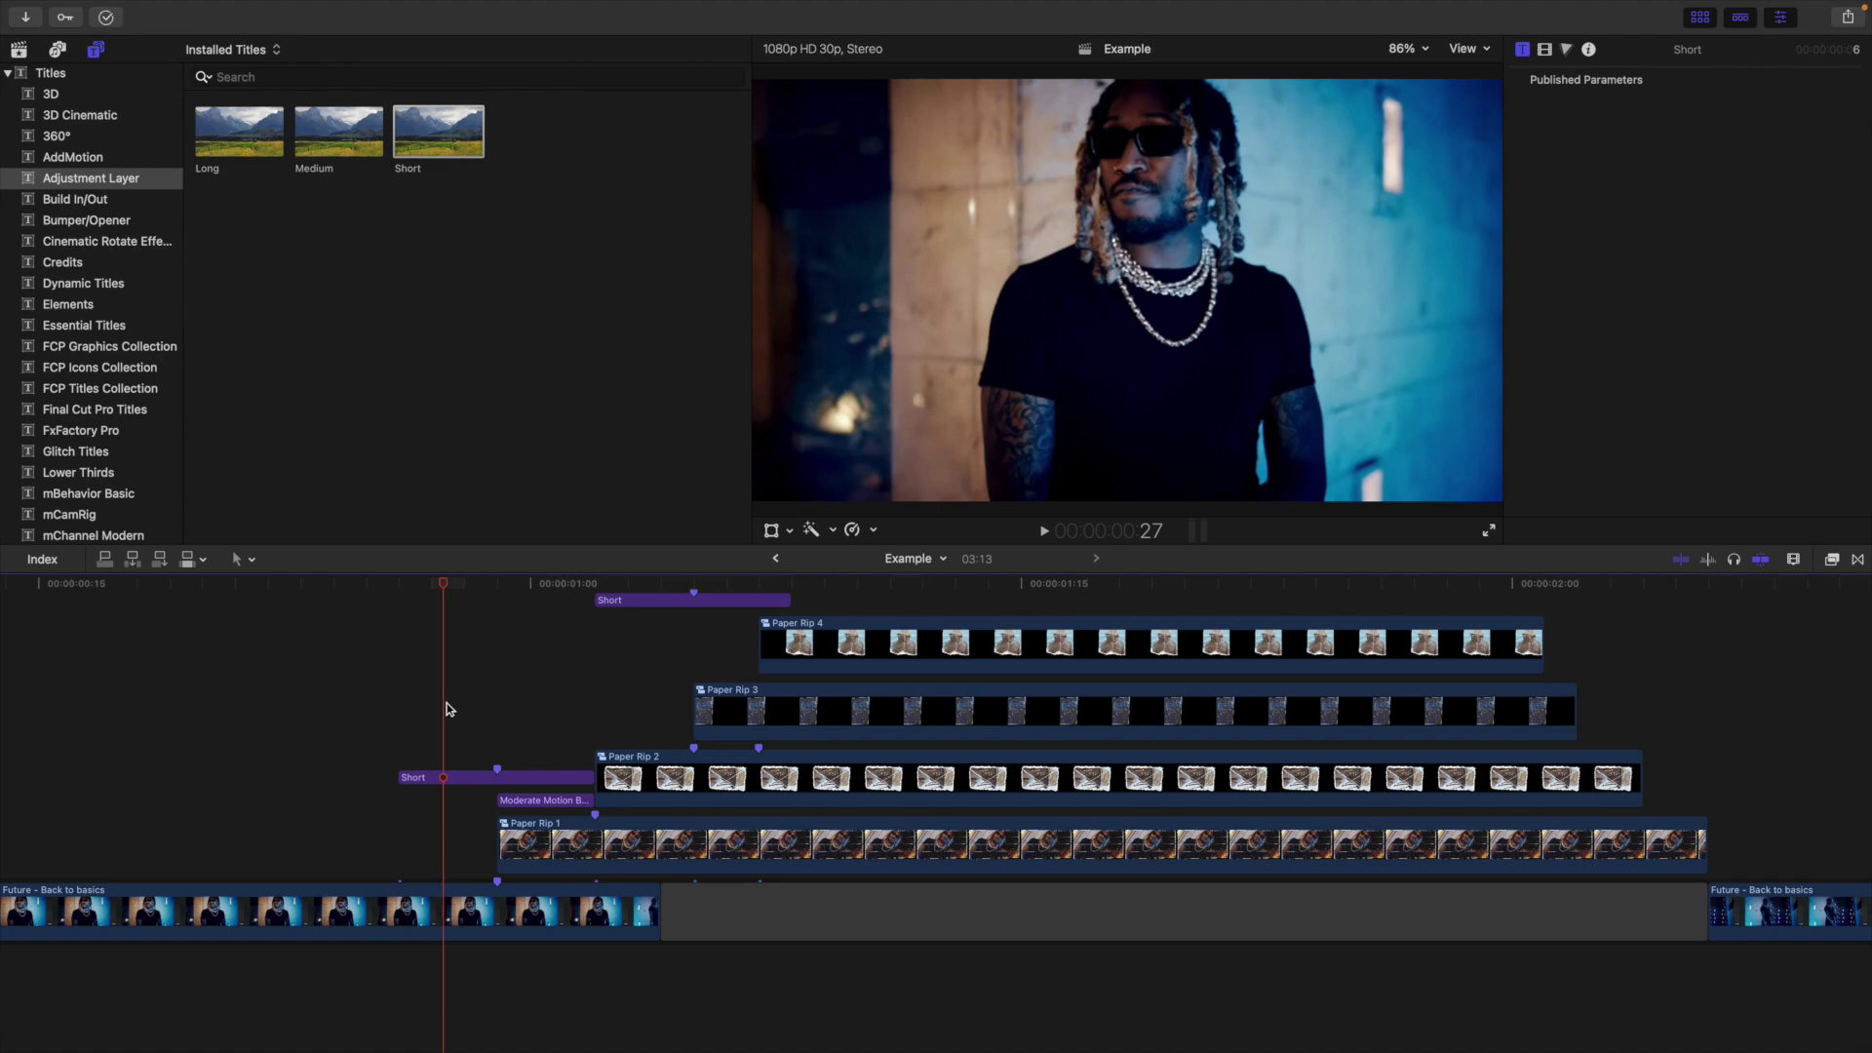
{"action": "scroll", "coordinate": [447, 704], "scroll_direction": "up", "scroll_amount": 2}
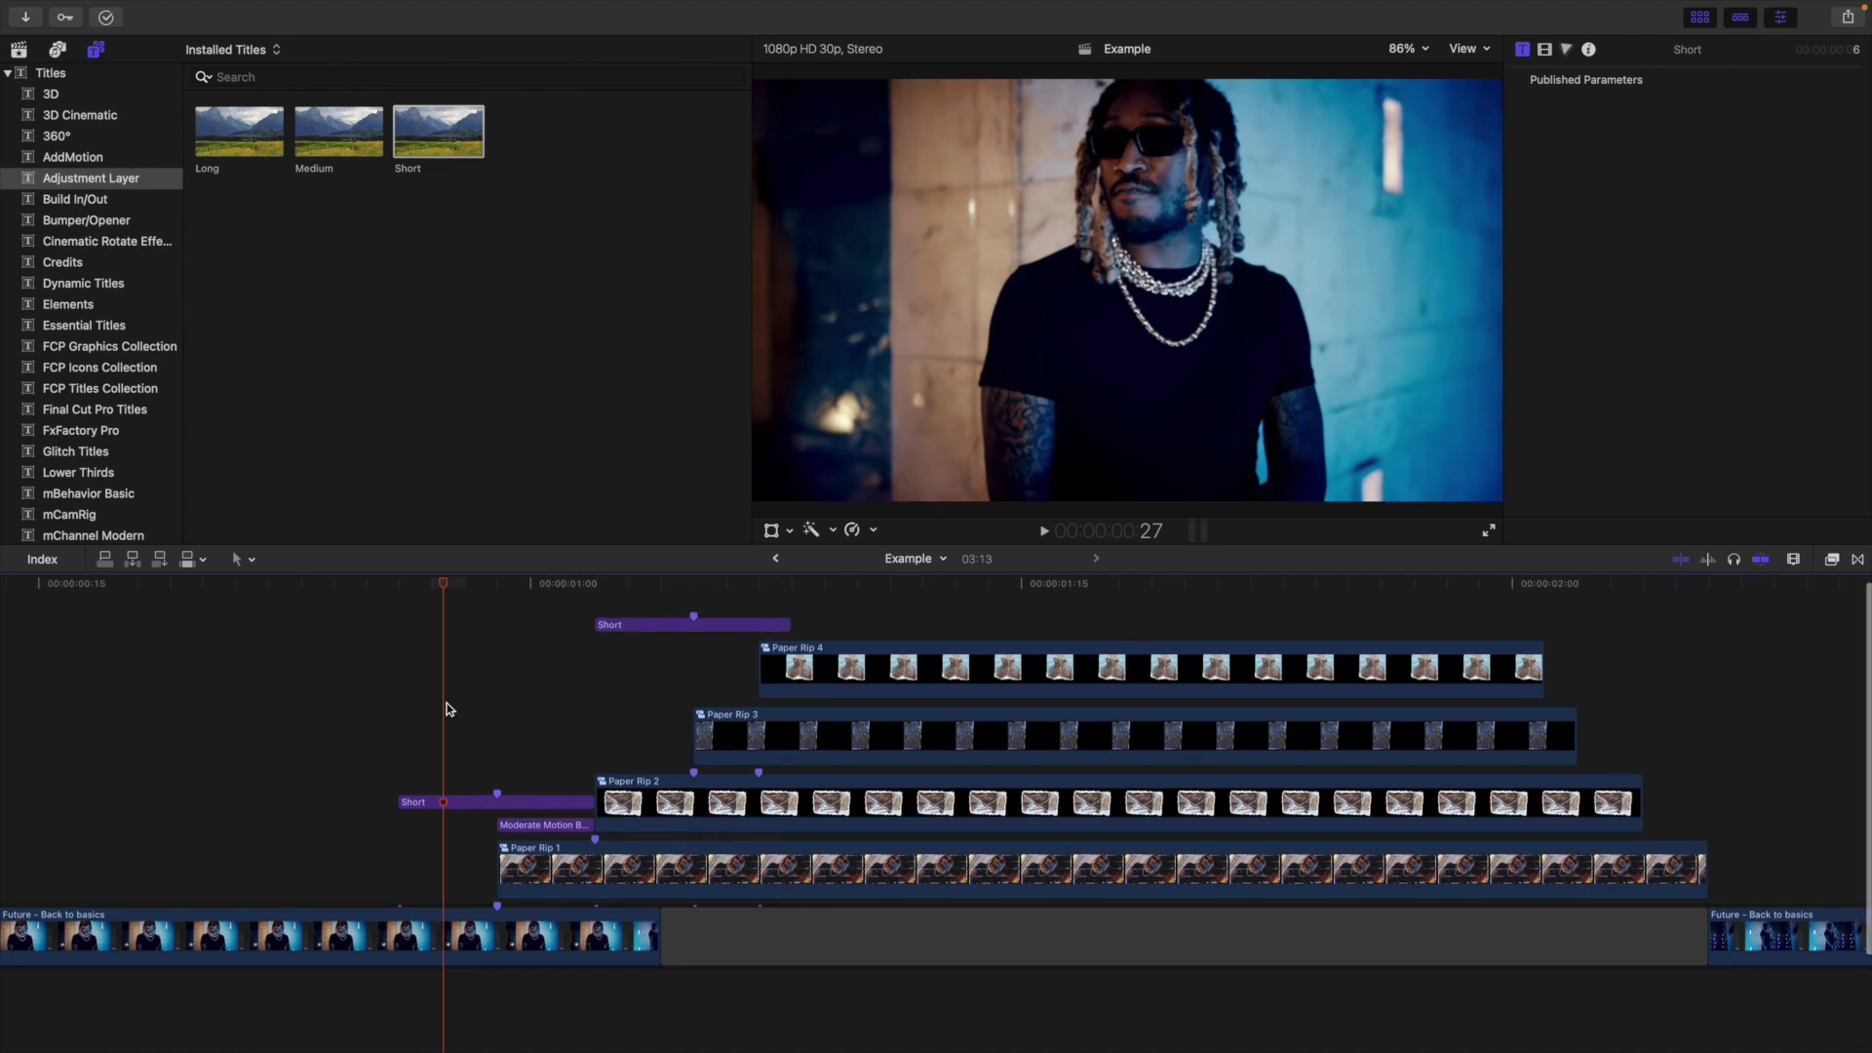
Apply the Camera Flash effect to both Short adjustment layers
{"action": "left_click", "coordinate": [1831, 559]}
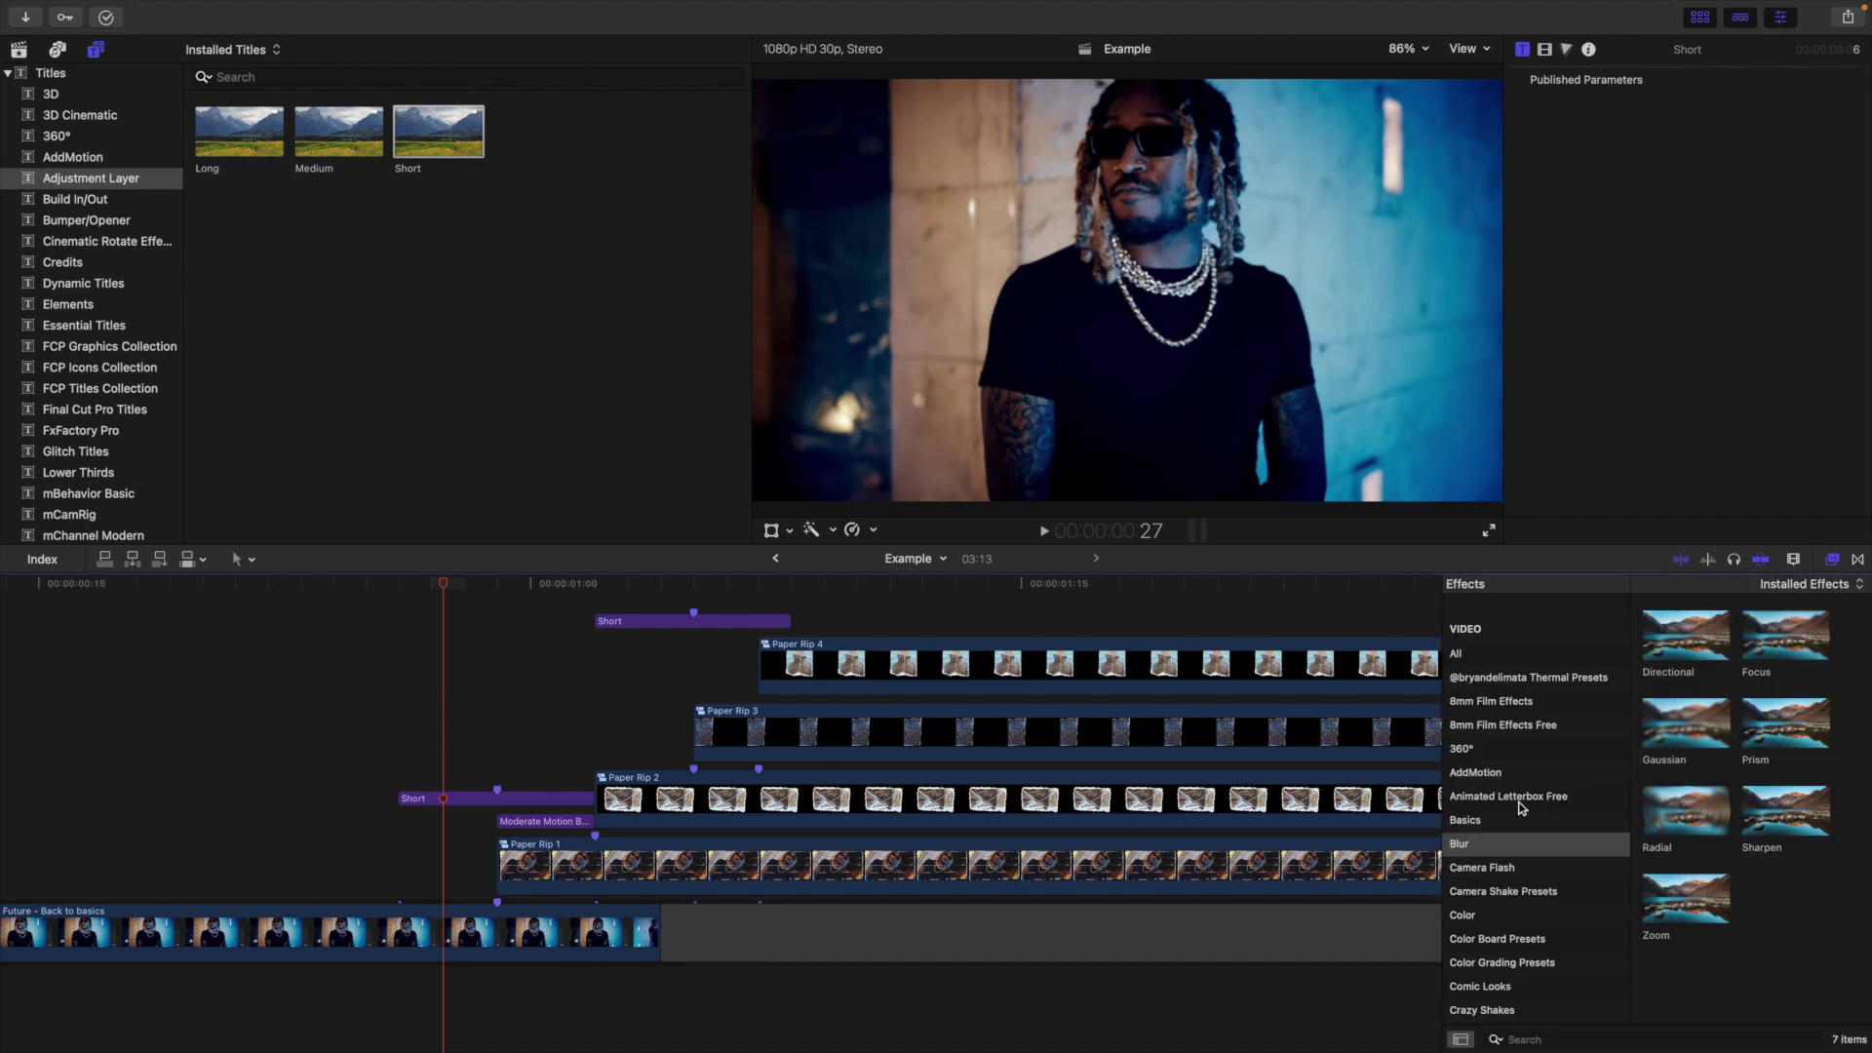
{"action": "left_click", "coordinate": [1507, 867]}
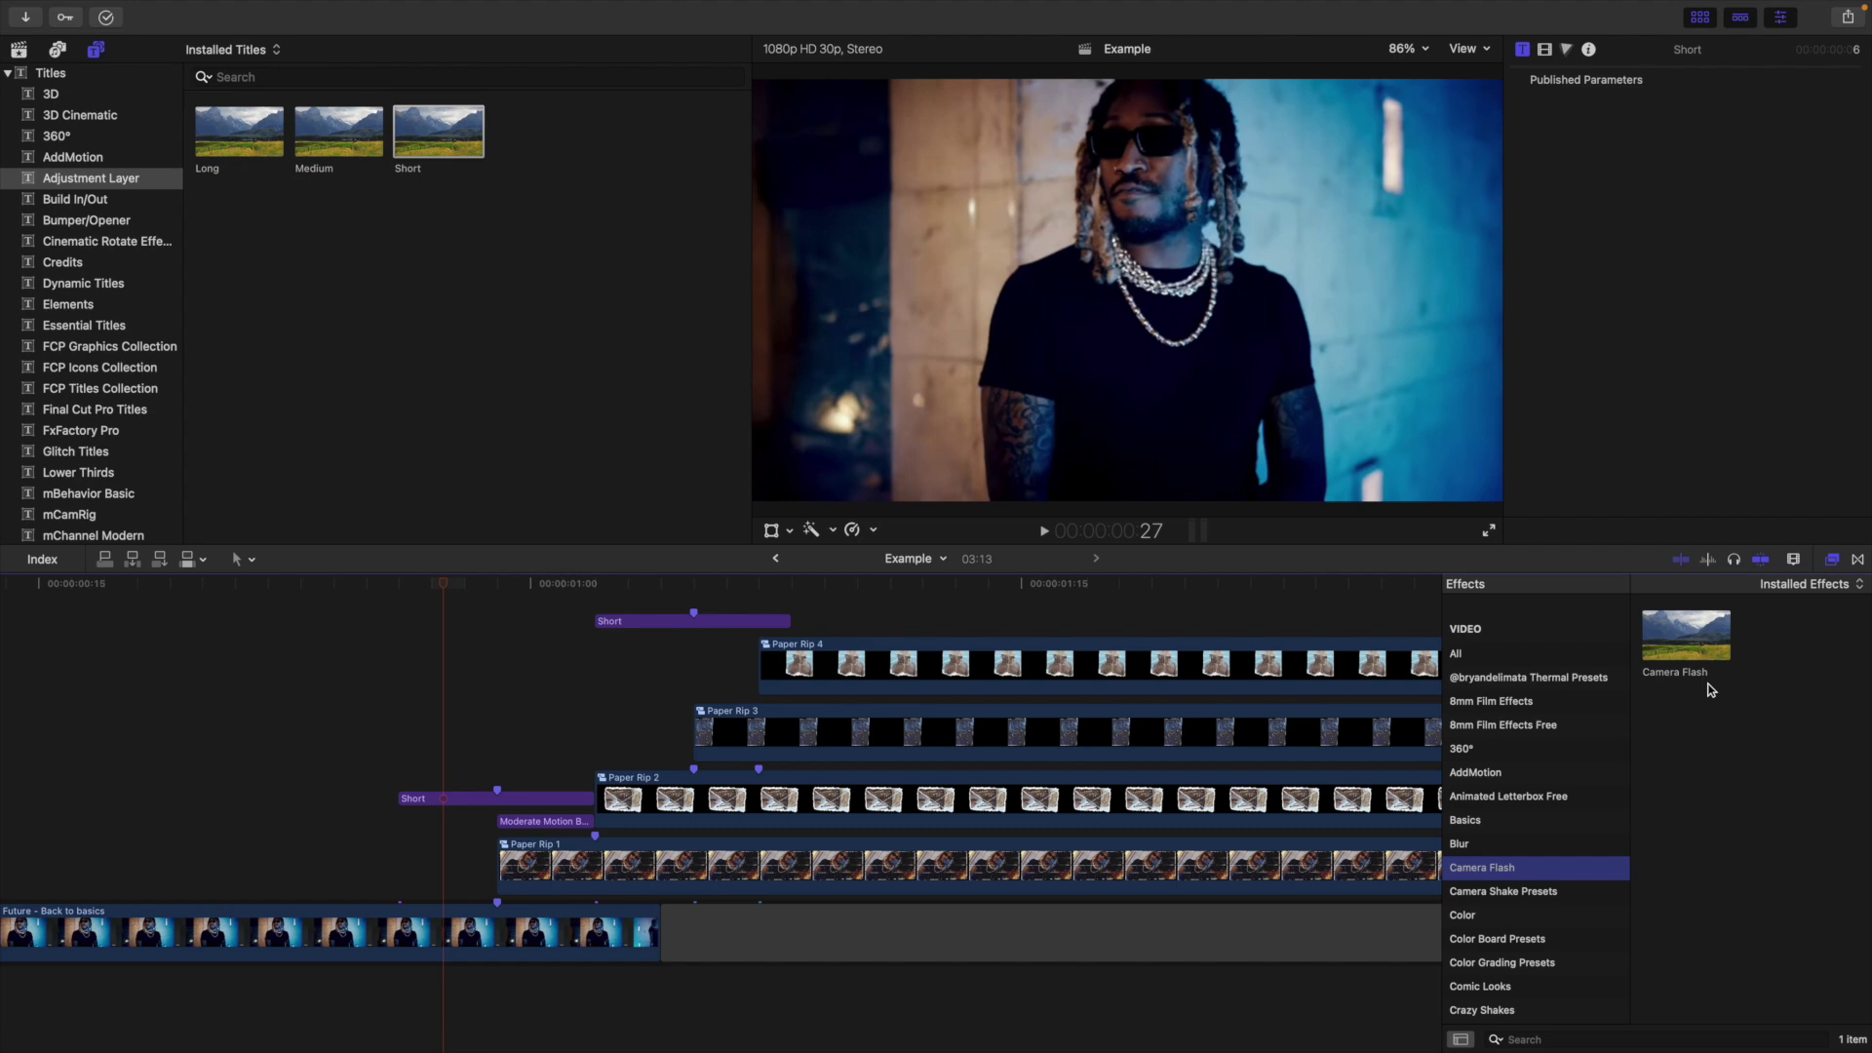
{"action": "left_click_drag", "start_coordinate": [1694, 644], "coordinate": [479, 805]}
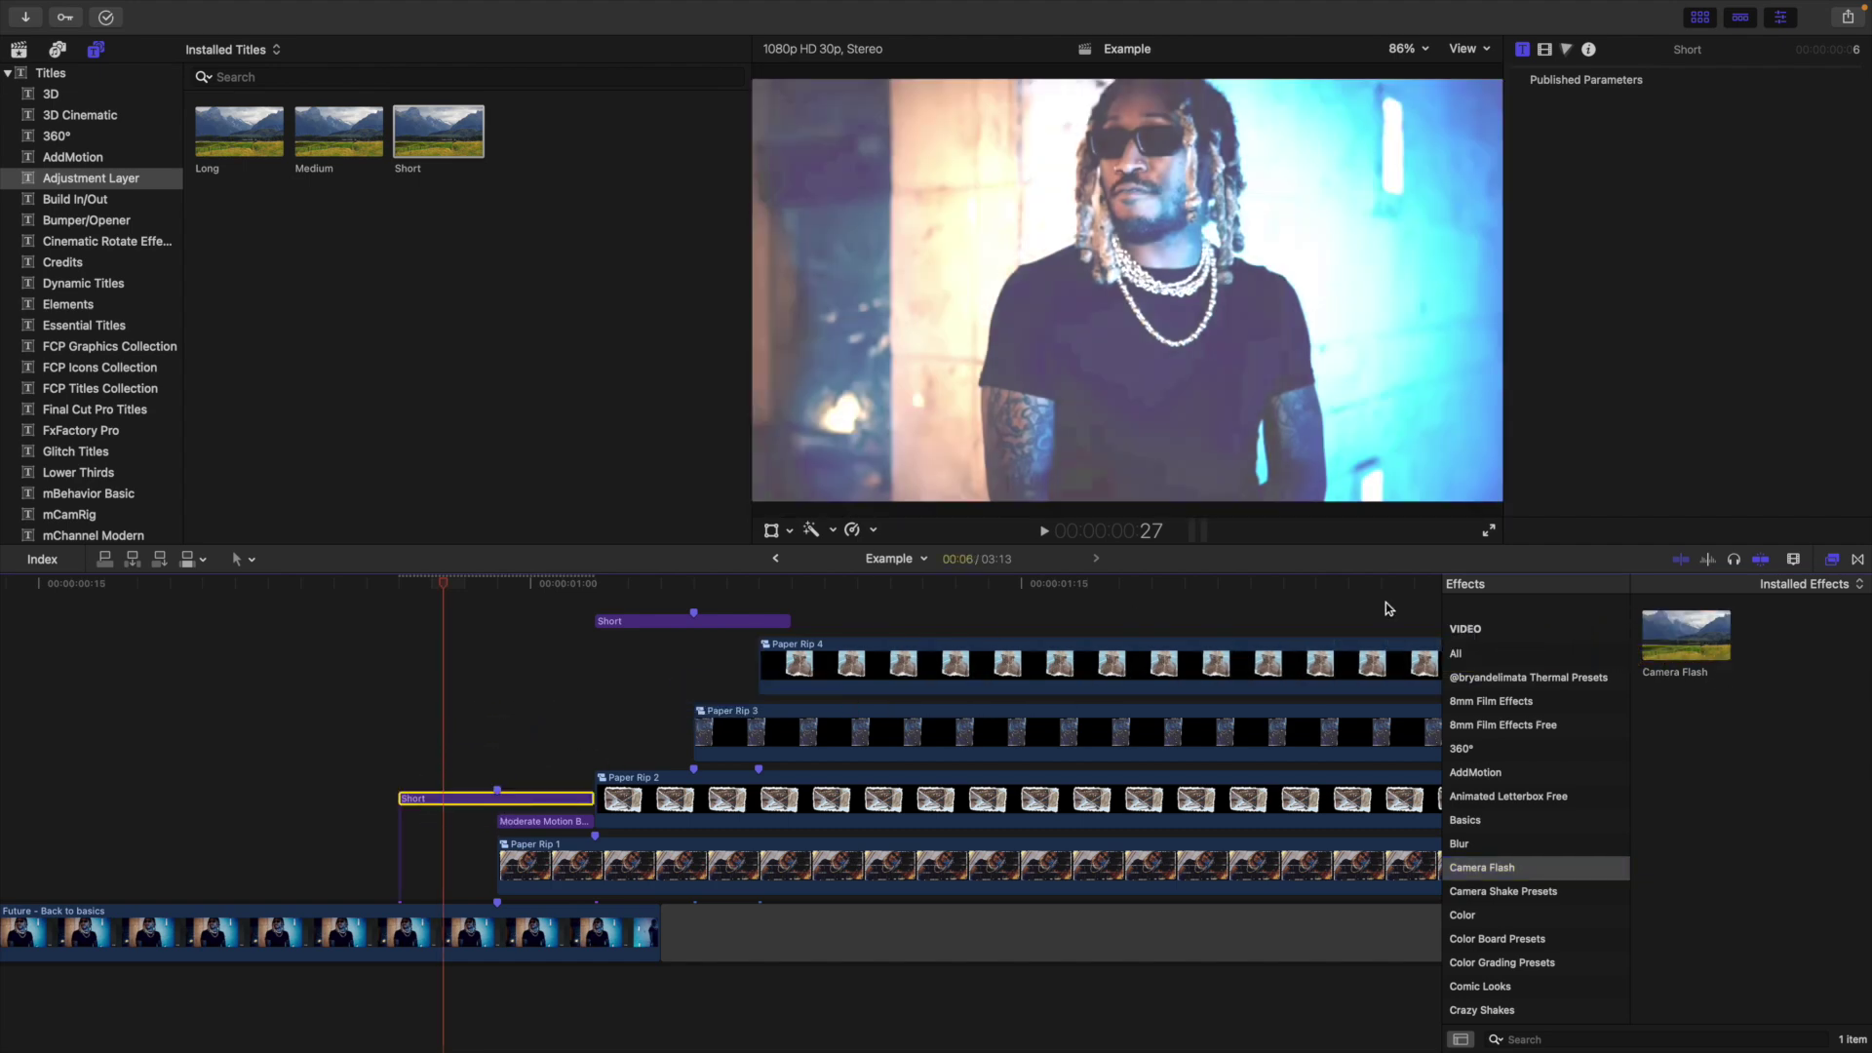
{"action": "left_click_drag", "start_coordinate": [1684, 630], "coordinate": [728, 622]}
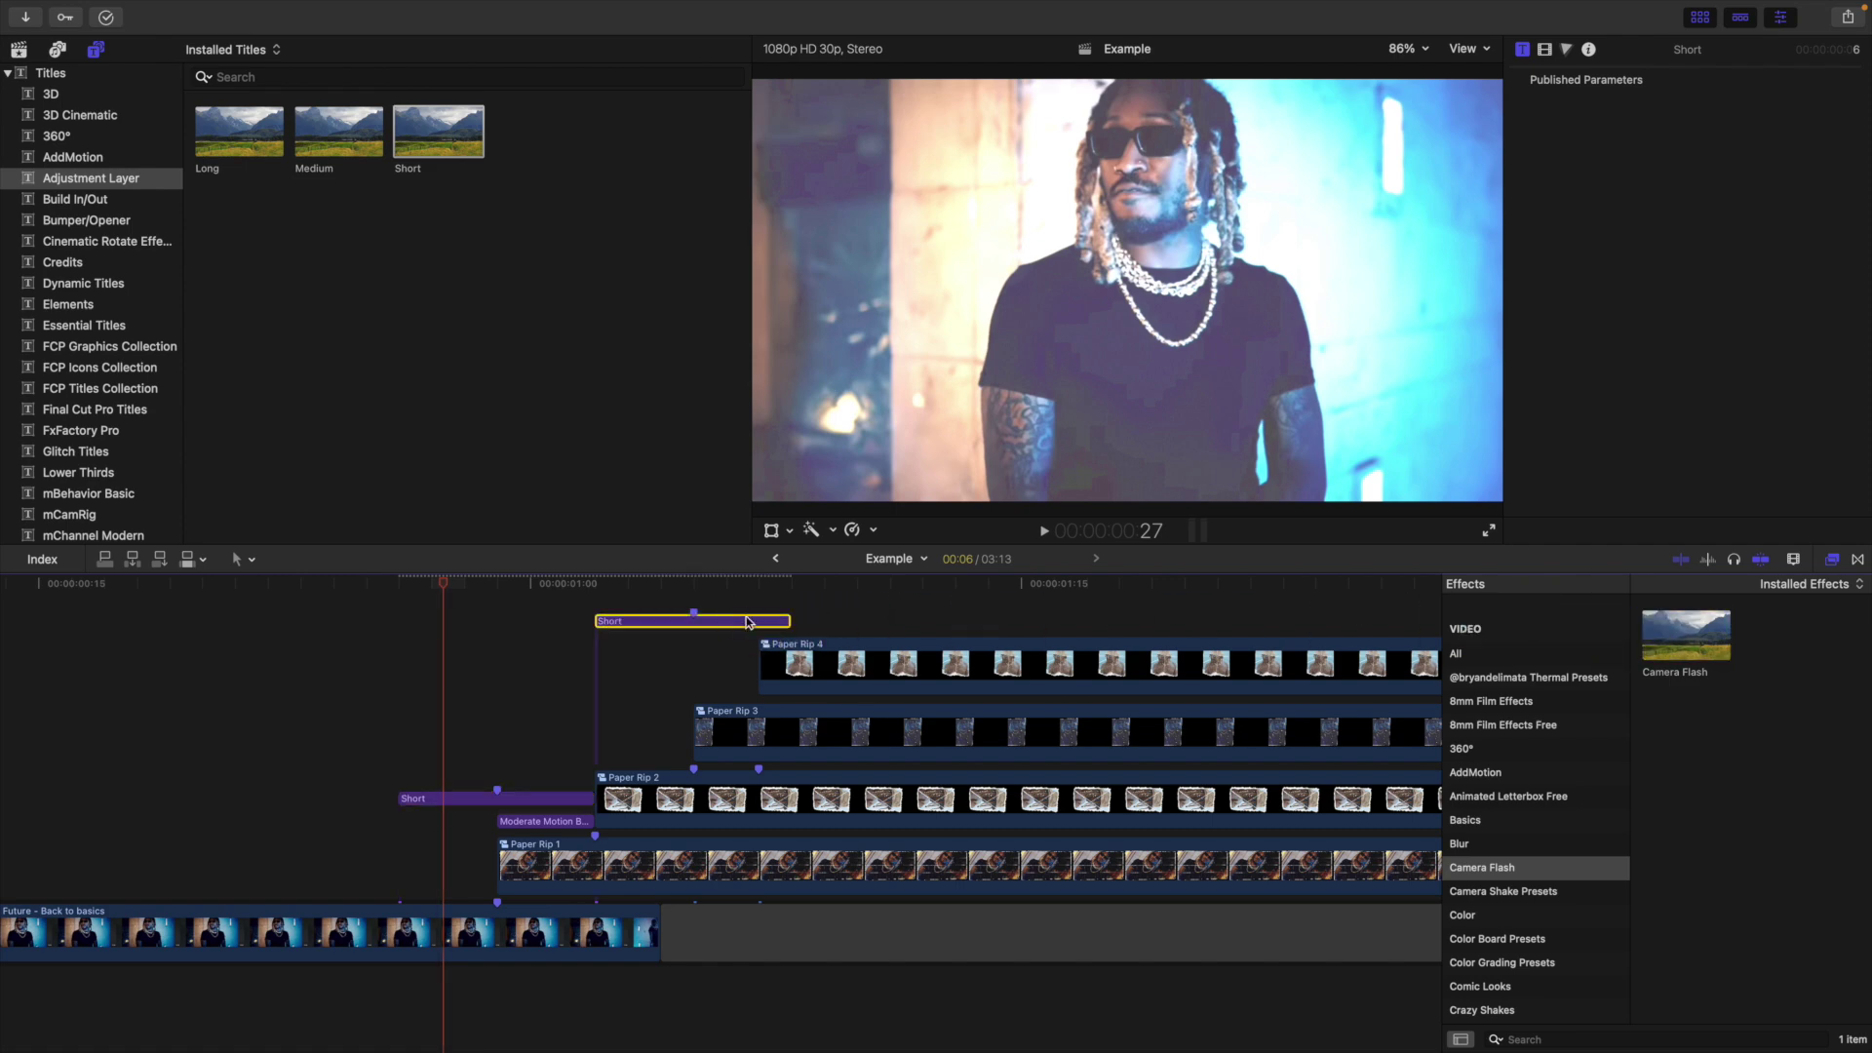
{"action": "left_click", "coordinate": [1795, 560]}
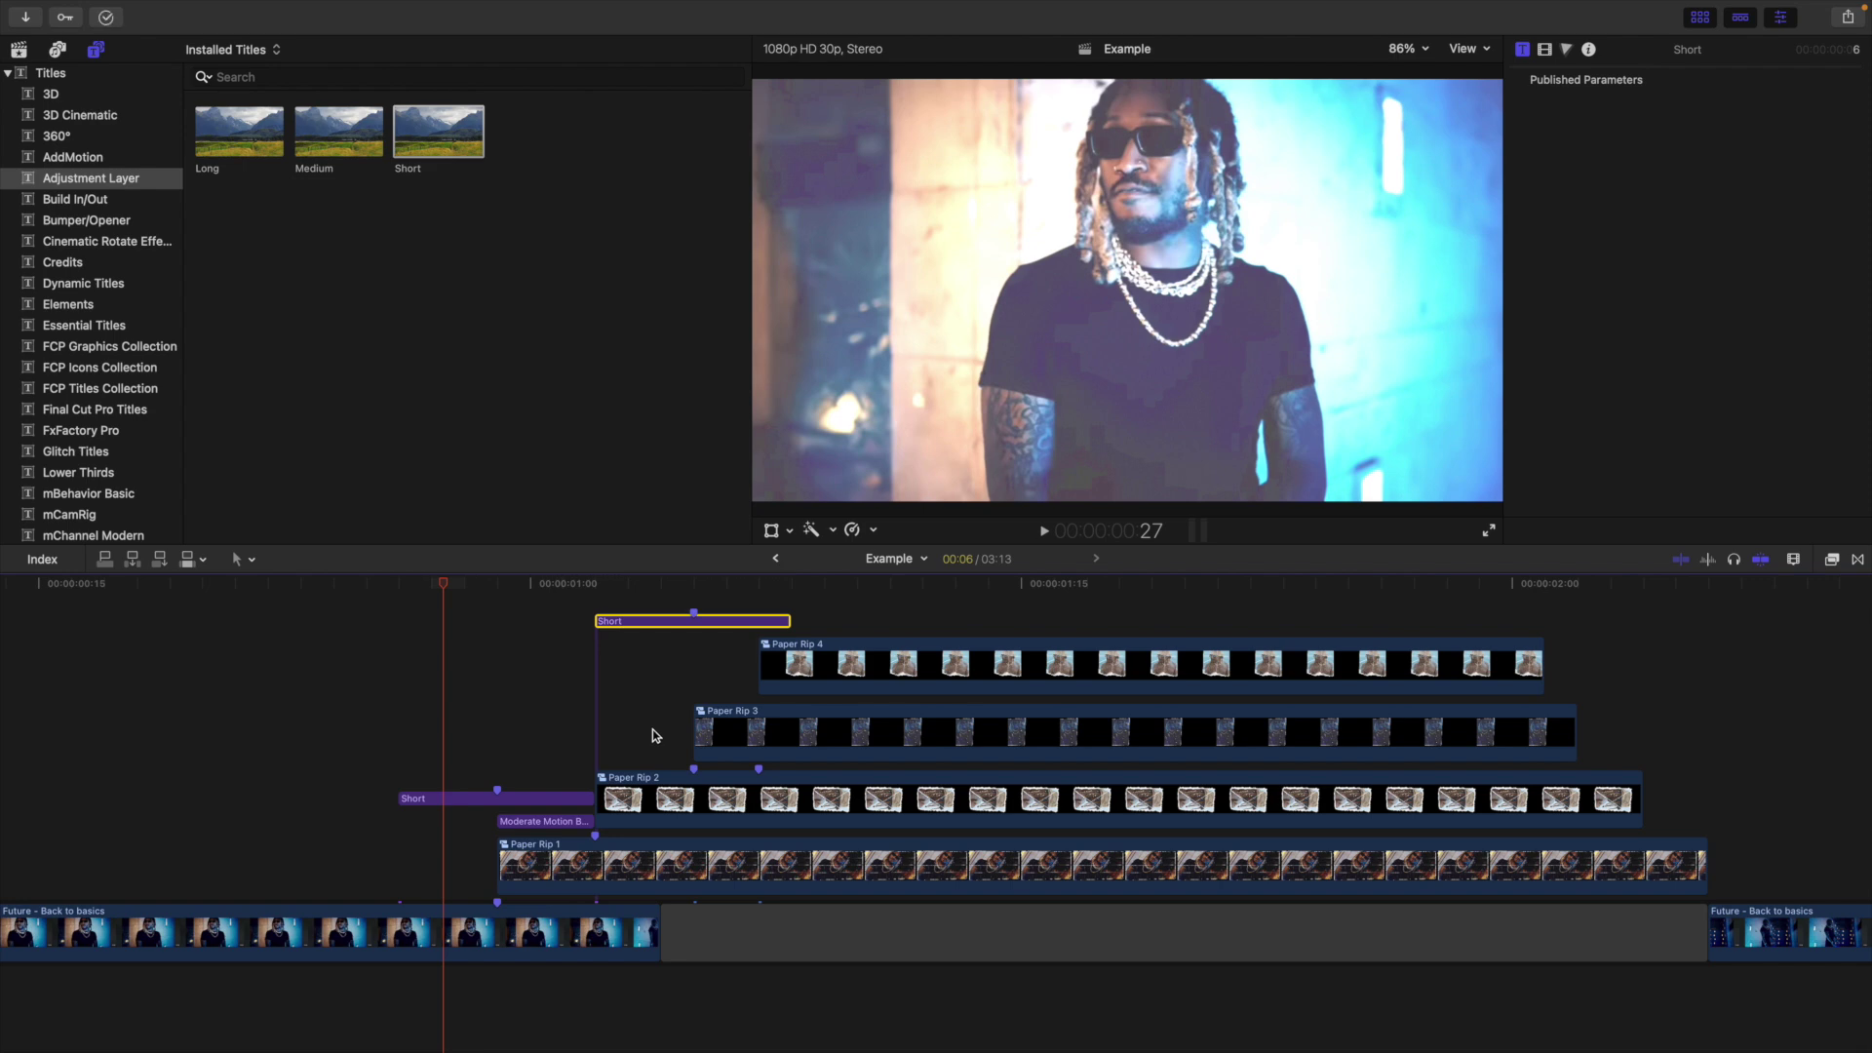
Set the first Short layer's Color Board highlights exposure to 50% at its marker on frame 29
{"action": "left_click", "coordinate": [499, 768]}
{"action": "left_click", "coordinate": [522, 800]}
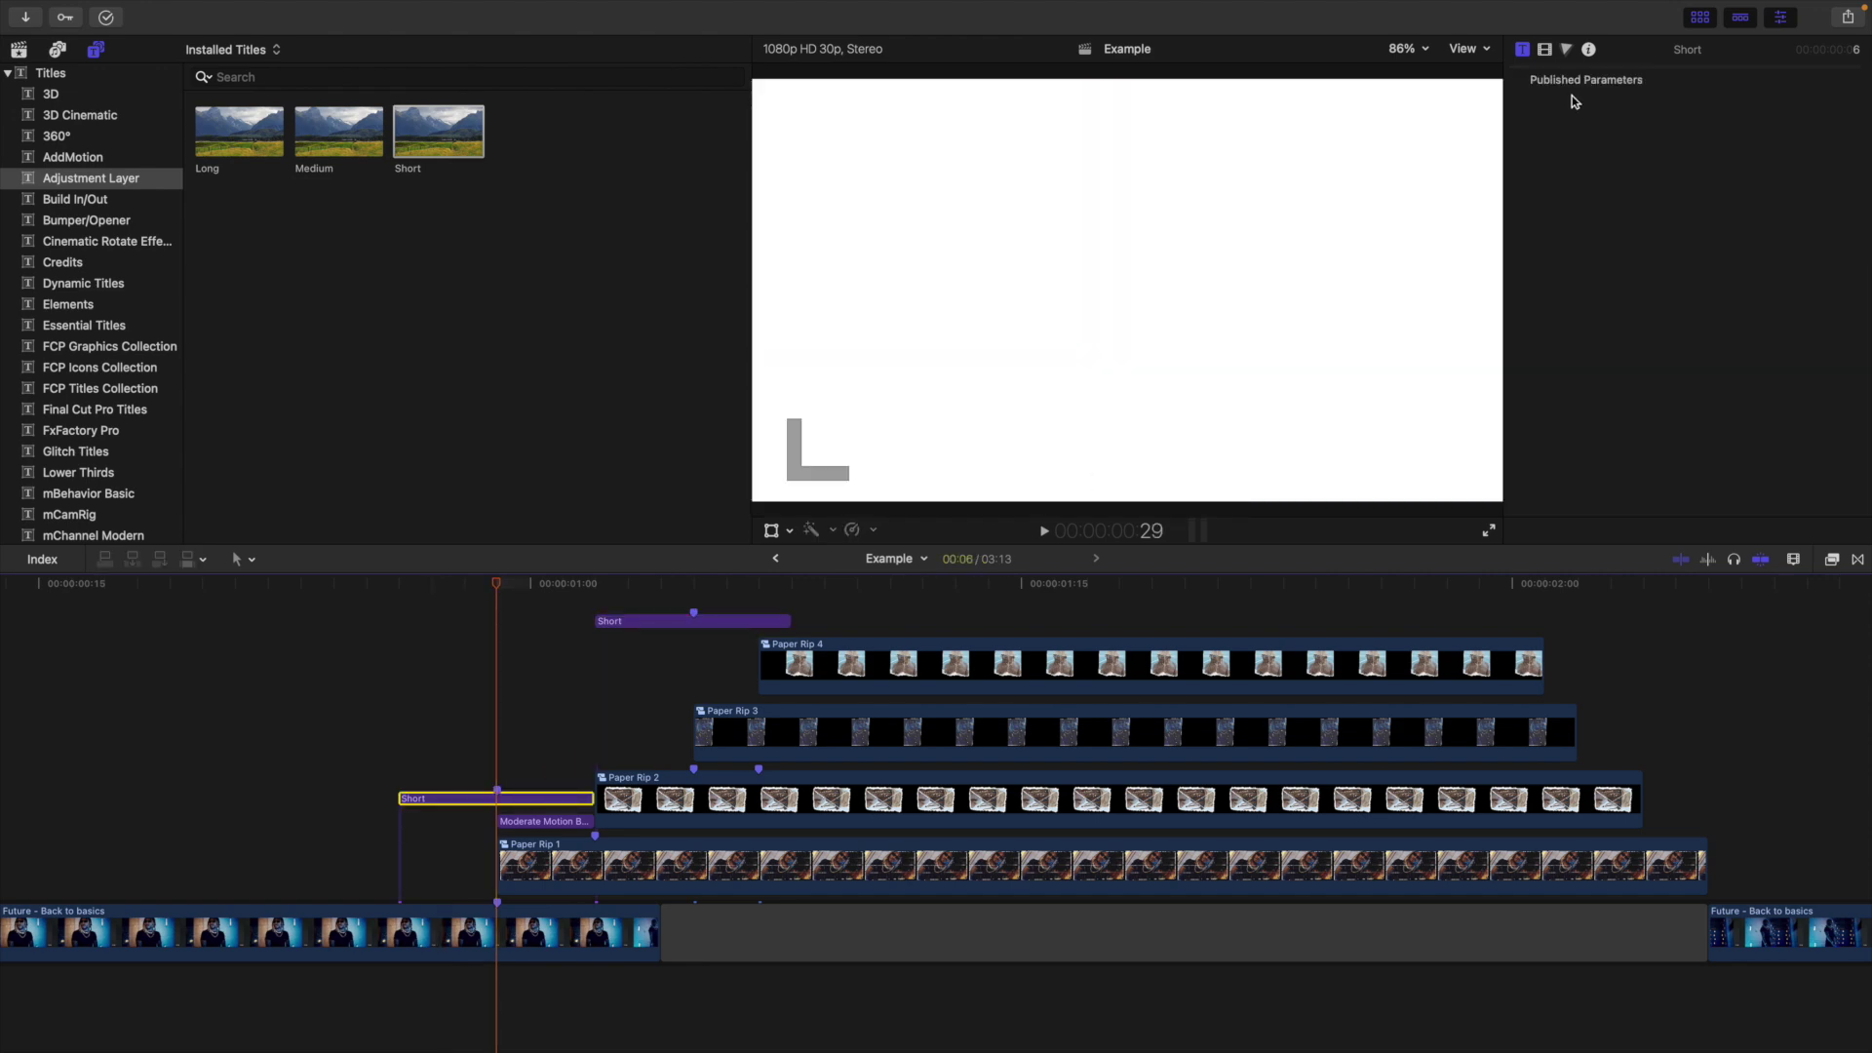
{"action": "left_click", "coordinate": [1566, 51]}
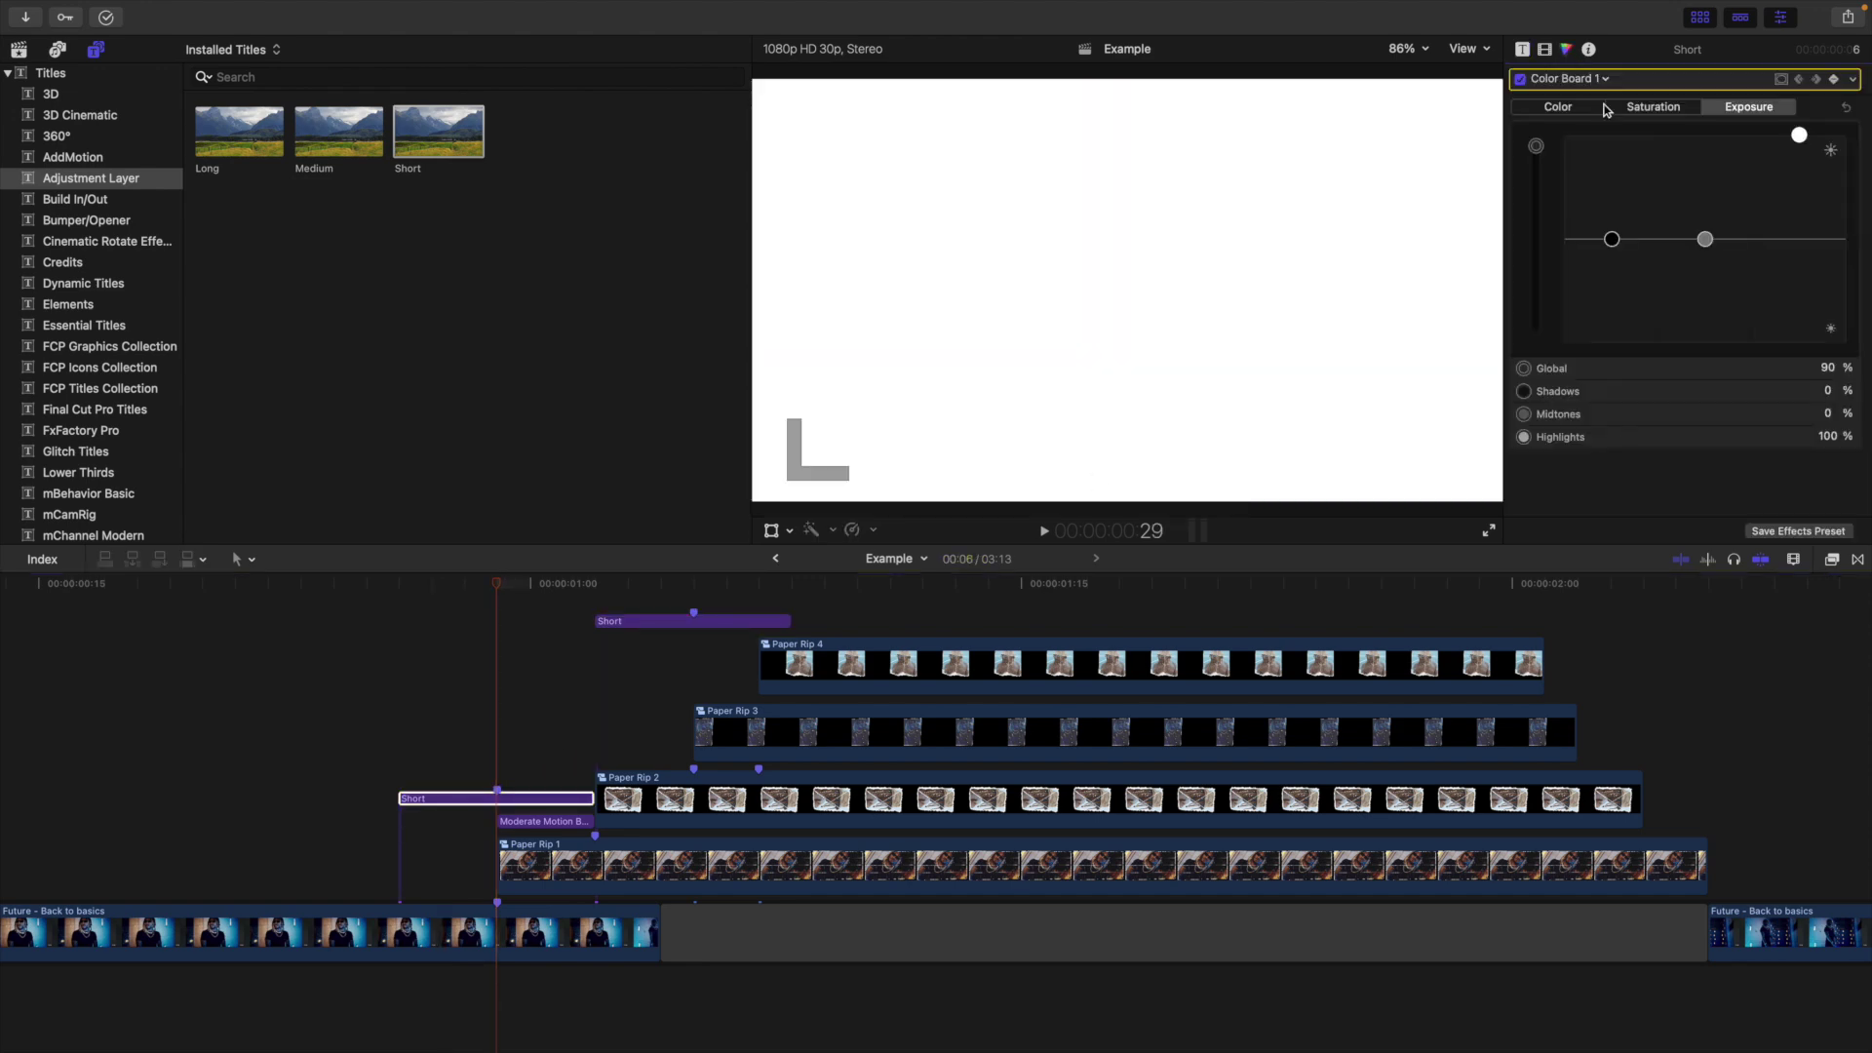
{"action": "left_click", "coordinate": [1827, 437]}
{"action": "type", "text": "50"}
{"action": "key", "text": "Return"}
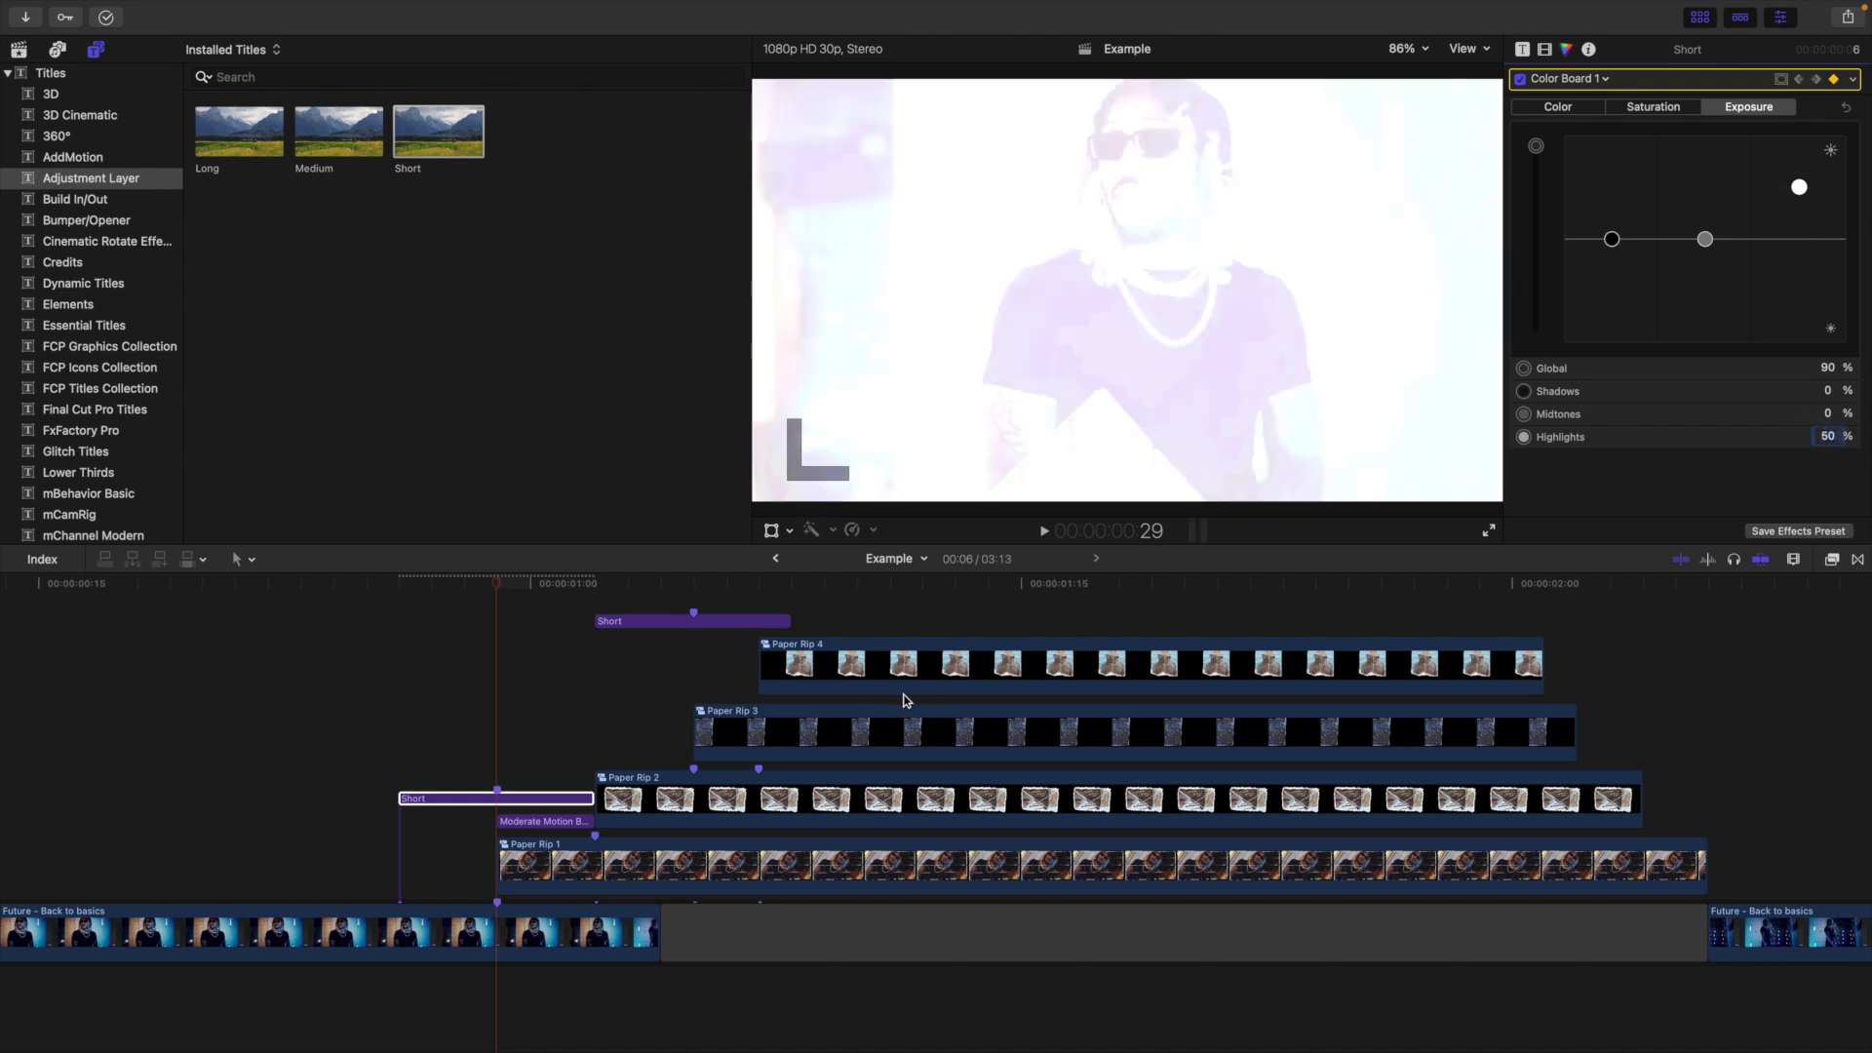
Set the second Short layer's Color Board highlights exposure to 34% at its marker on 1:05
{"action": "left_click", "coordinate": [692, 614]}
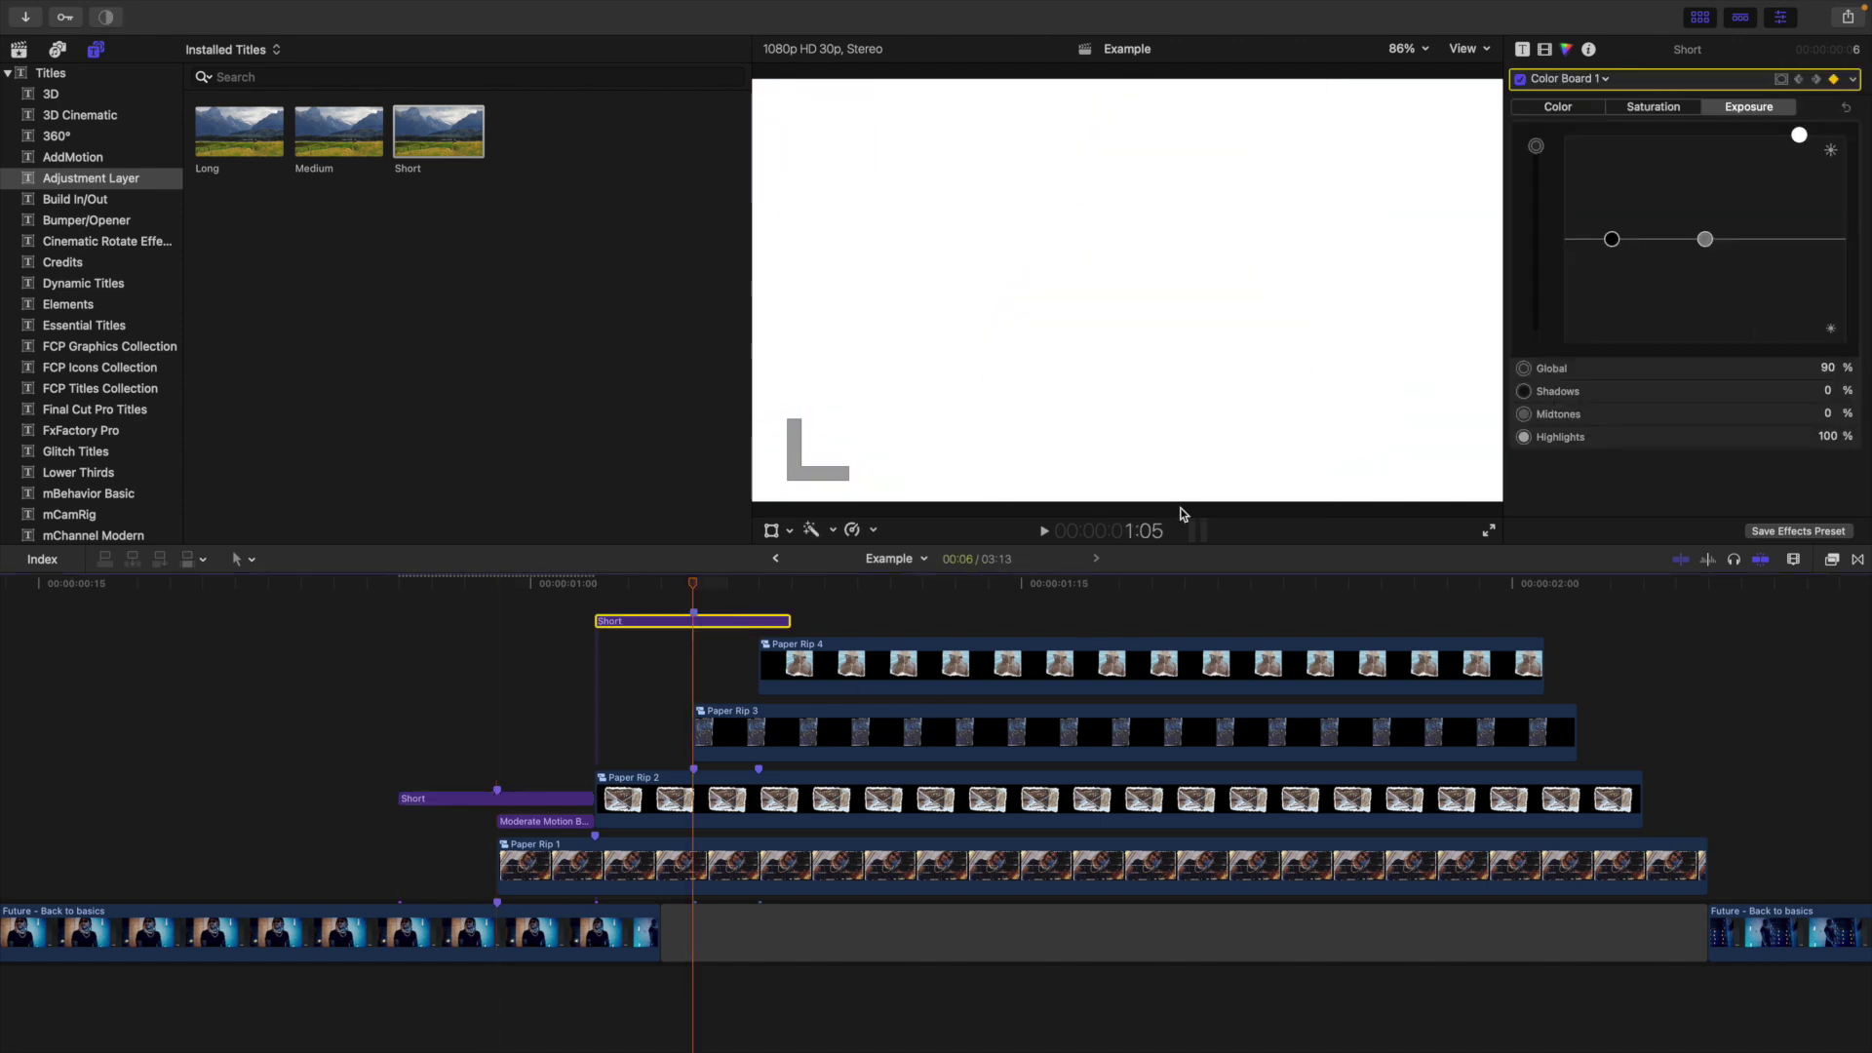
{"action": "left_click", "coordinate": [1819, 437]}
{"action": "type", "text": "34"}
{"action": "key", "text": "Return"}
Play the sequence from the start and replay the transition to examine the camera flashes
{"action": "left_click", "coordinate": [266, 706]}
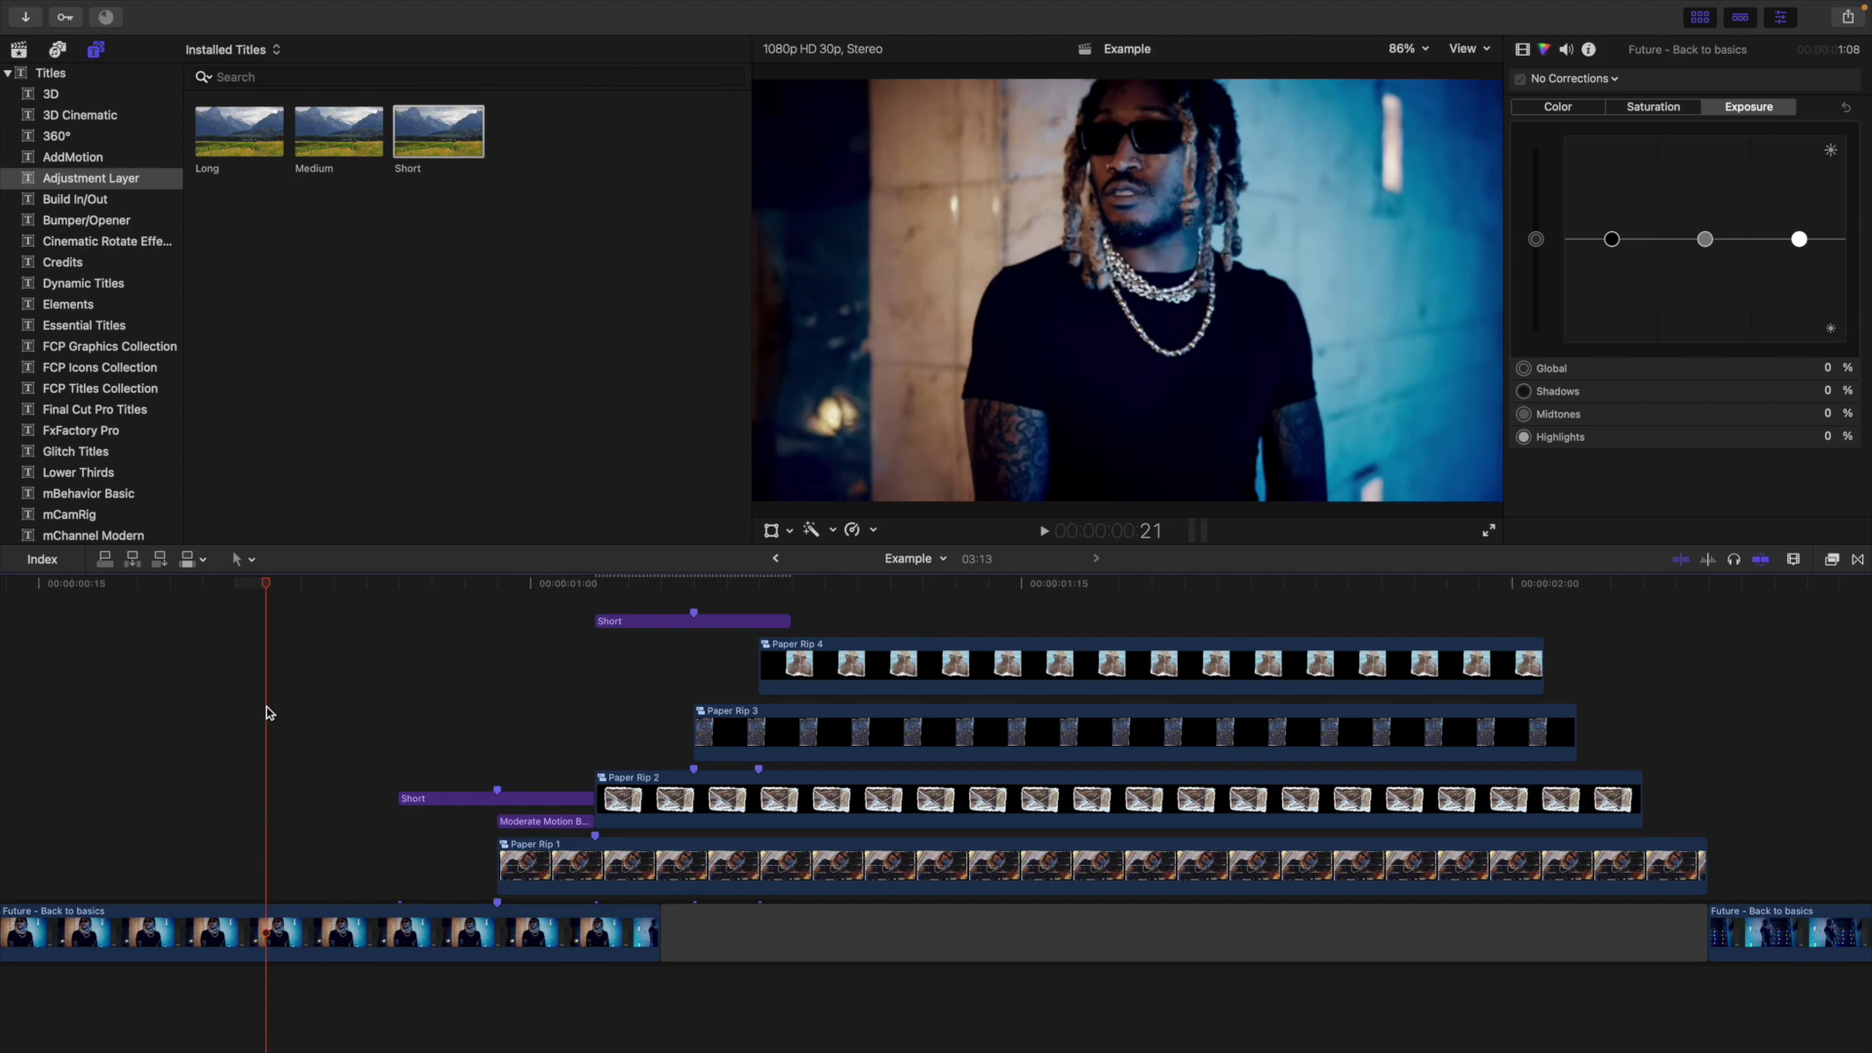
{"action": "key", "text": "super+minus"}
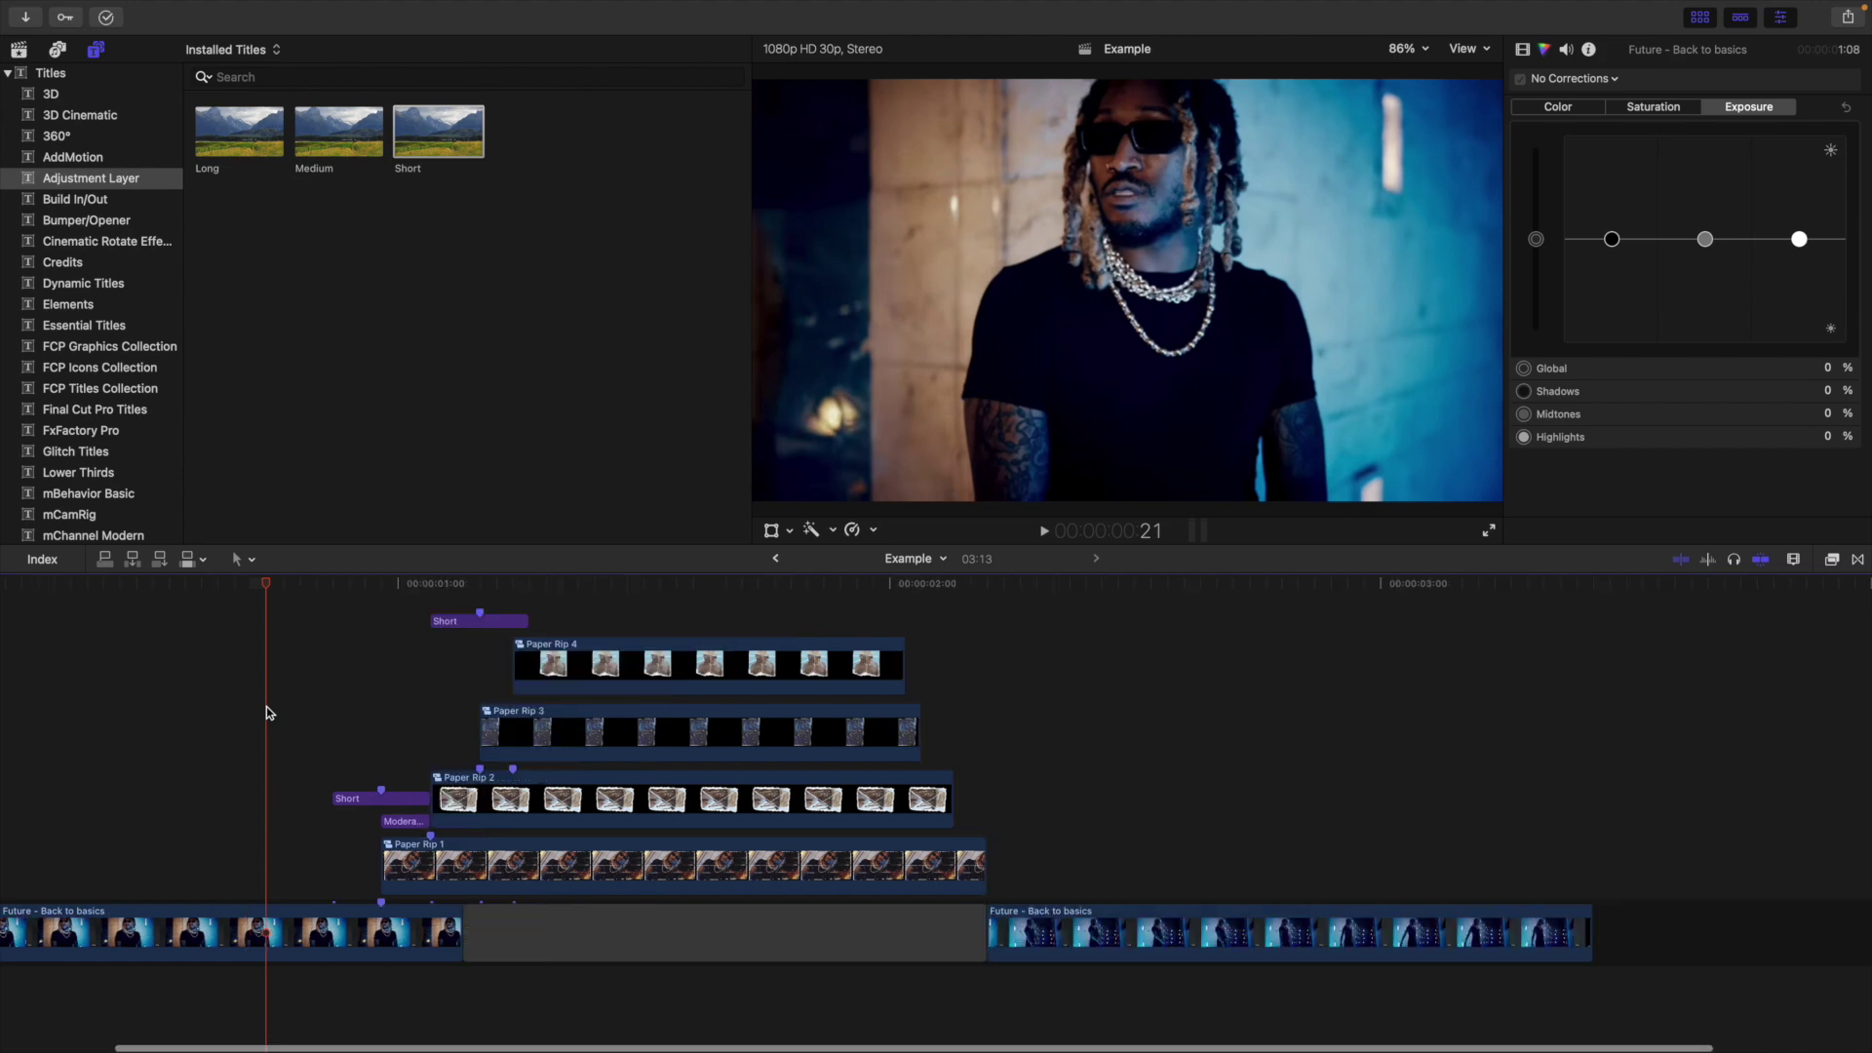
{"action": "scroll", "coordinate": [300, 712], "scroll_direction": "left", "scroll_amount": 3}
{"action": "left_click", "coordinate": [11, 719]}
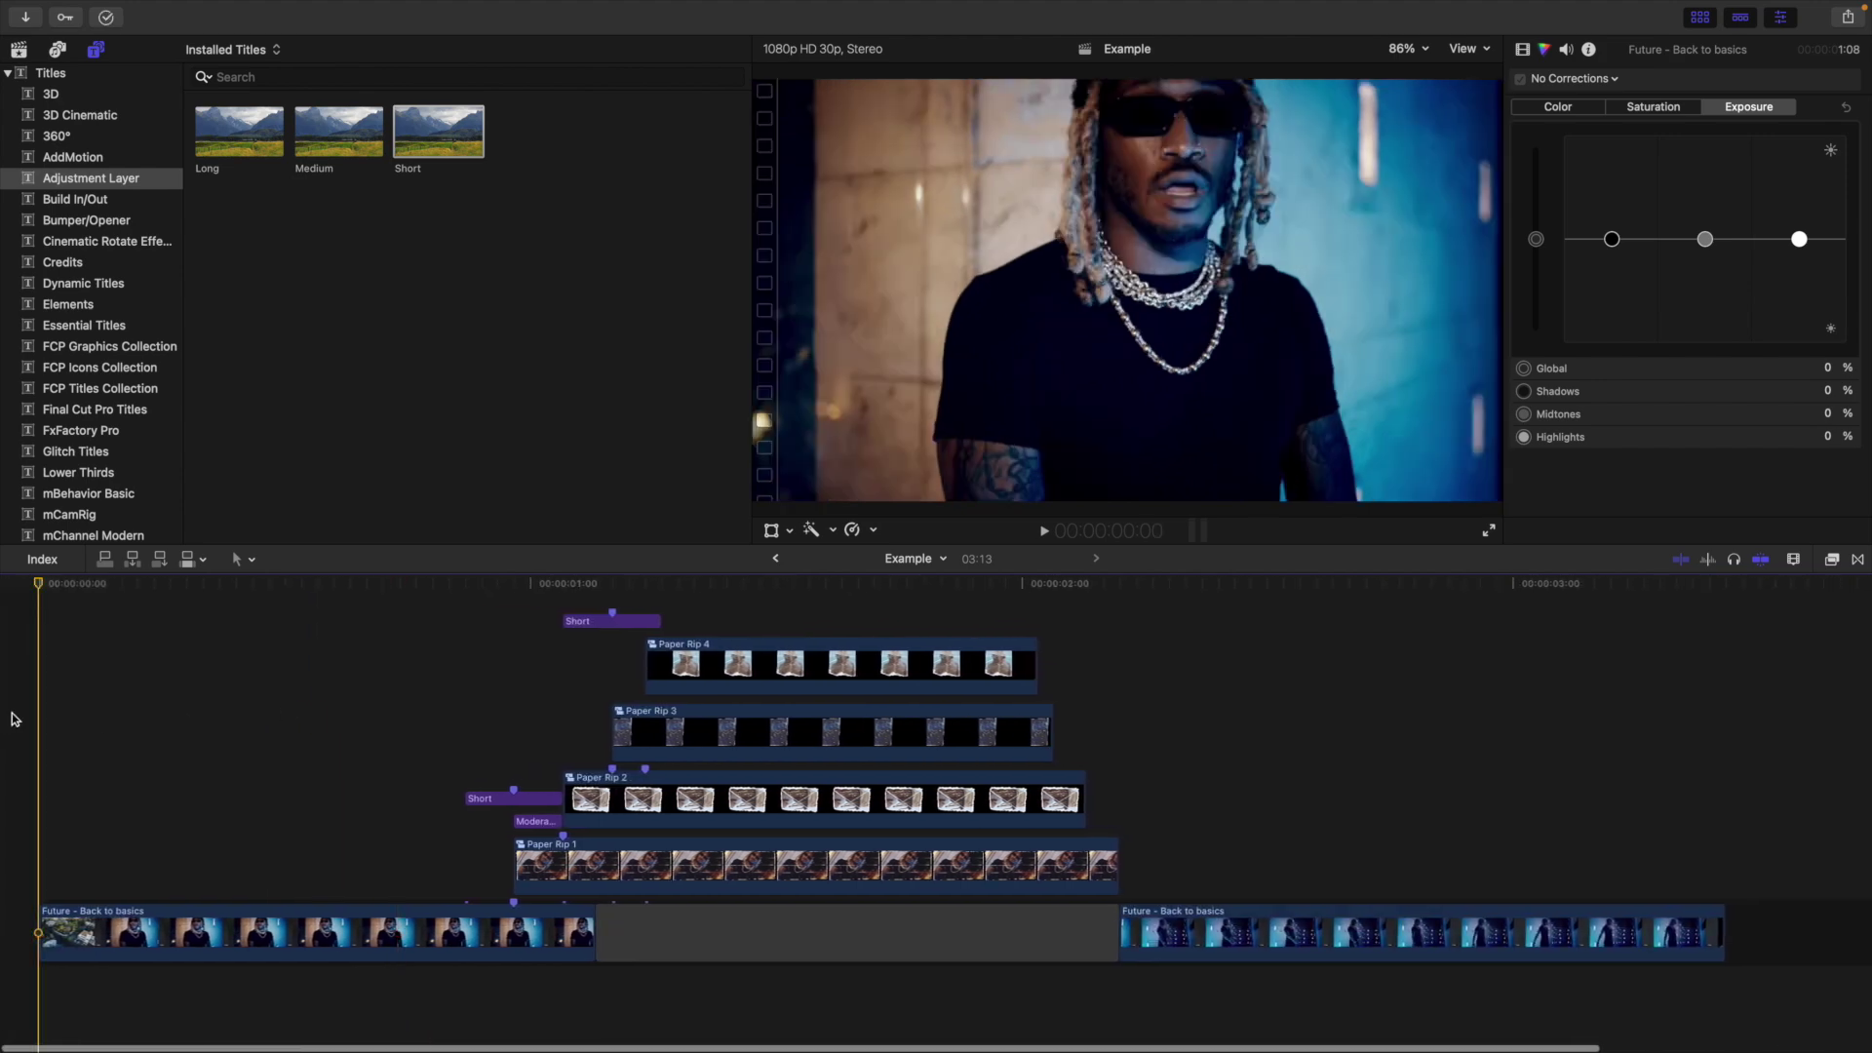
{"action": "key", "text": "space"}
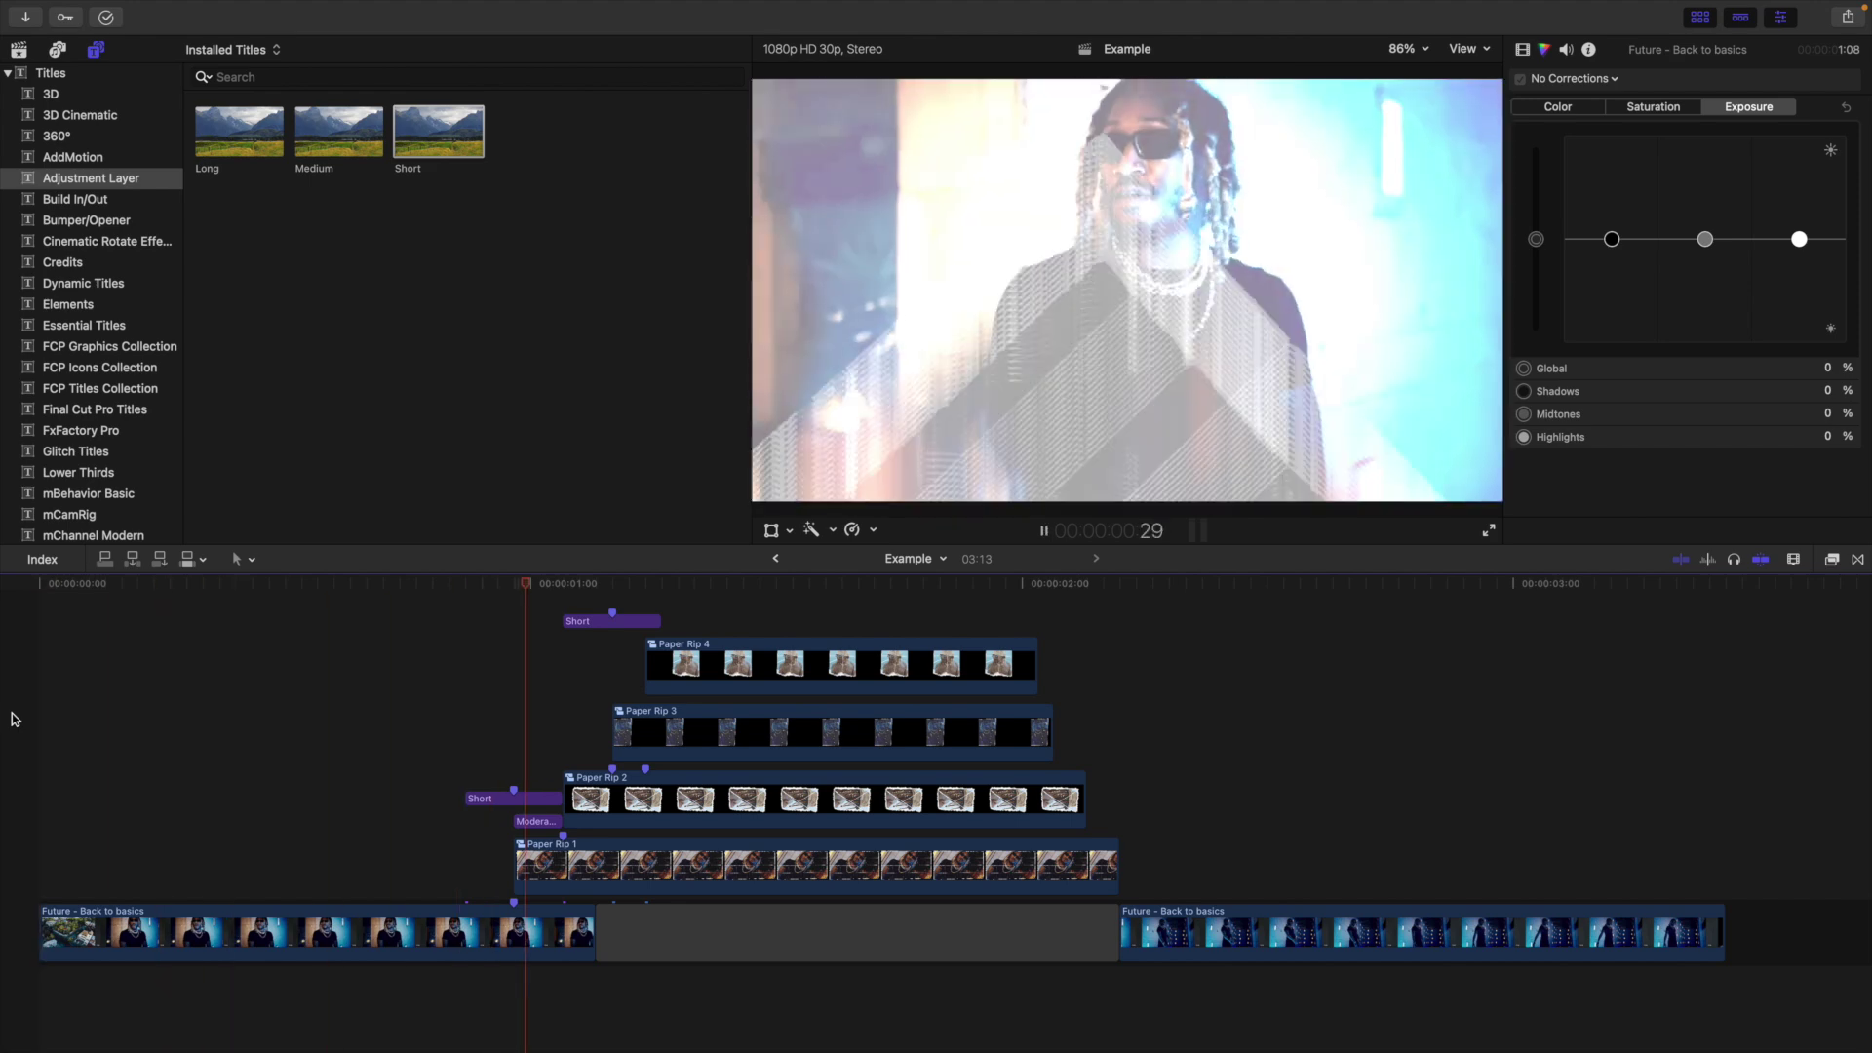
{"action": "left_click", "coordinate": [92, 704]}
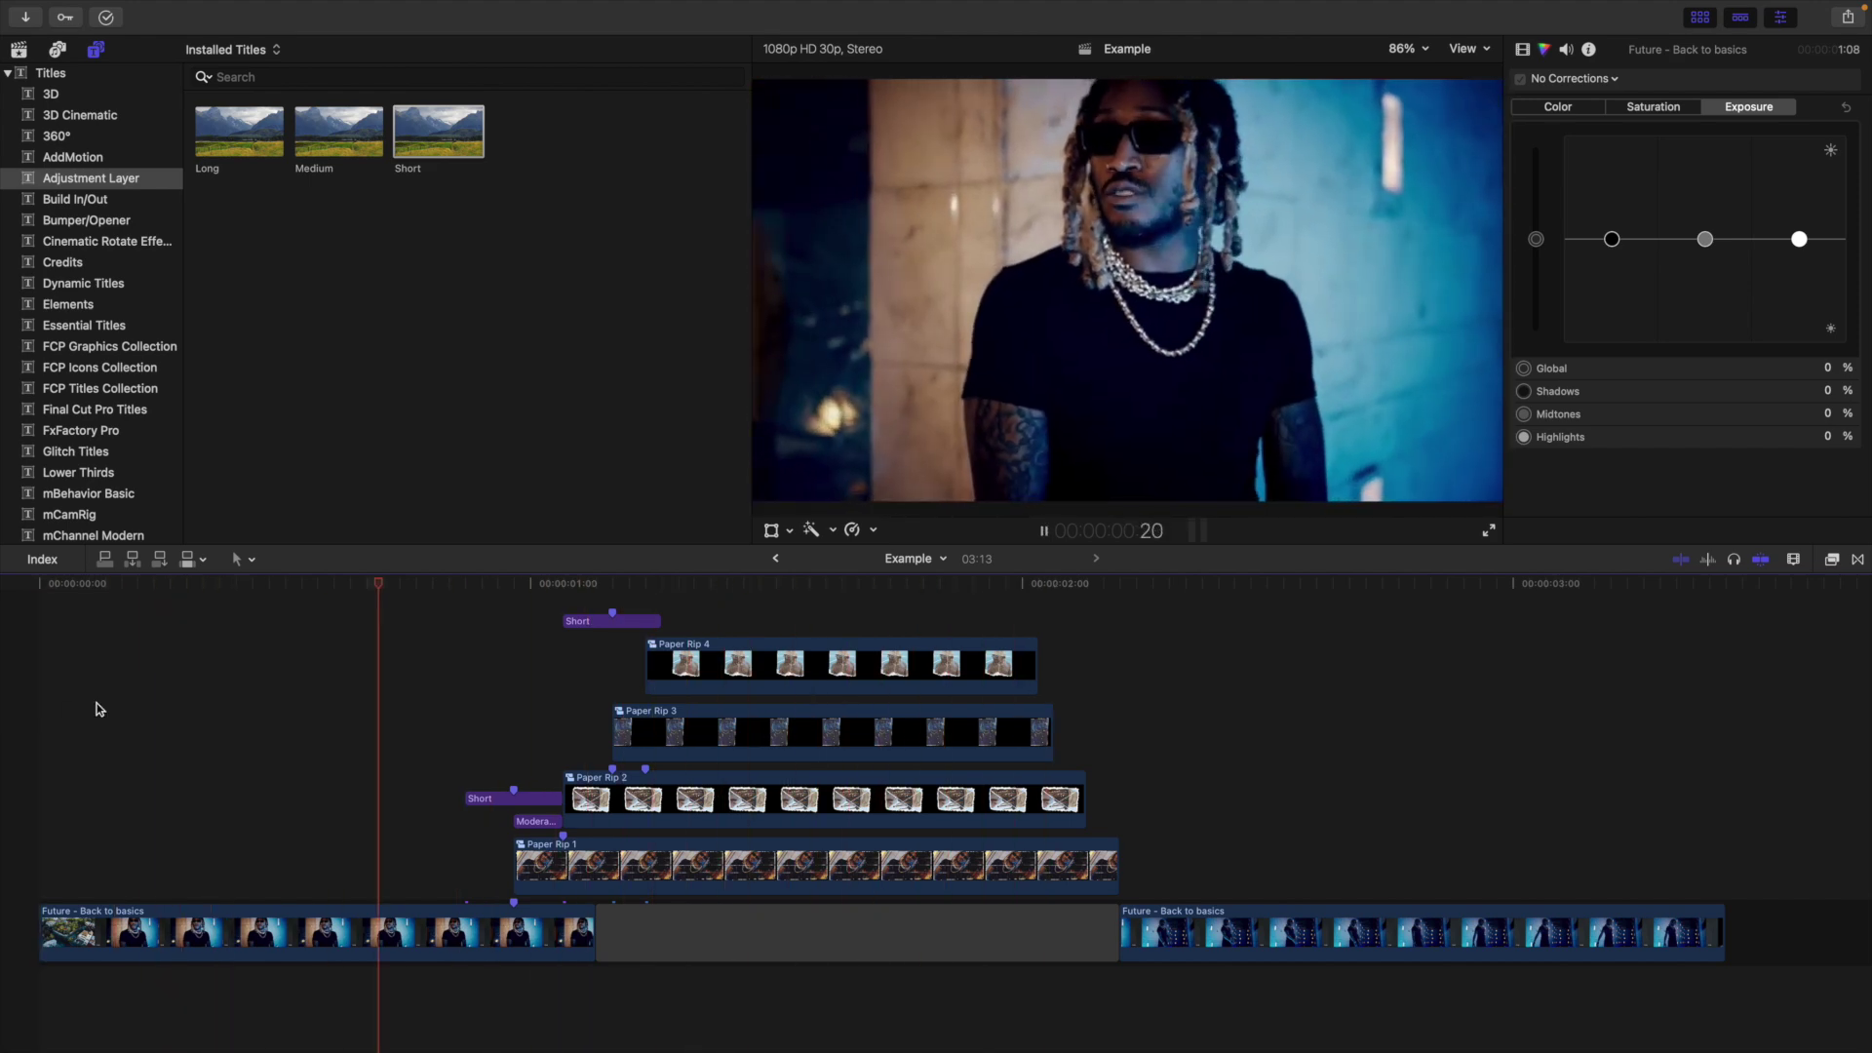
{"action": "left_click", "coordinate": [97, 704]}
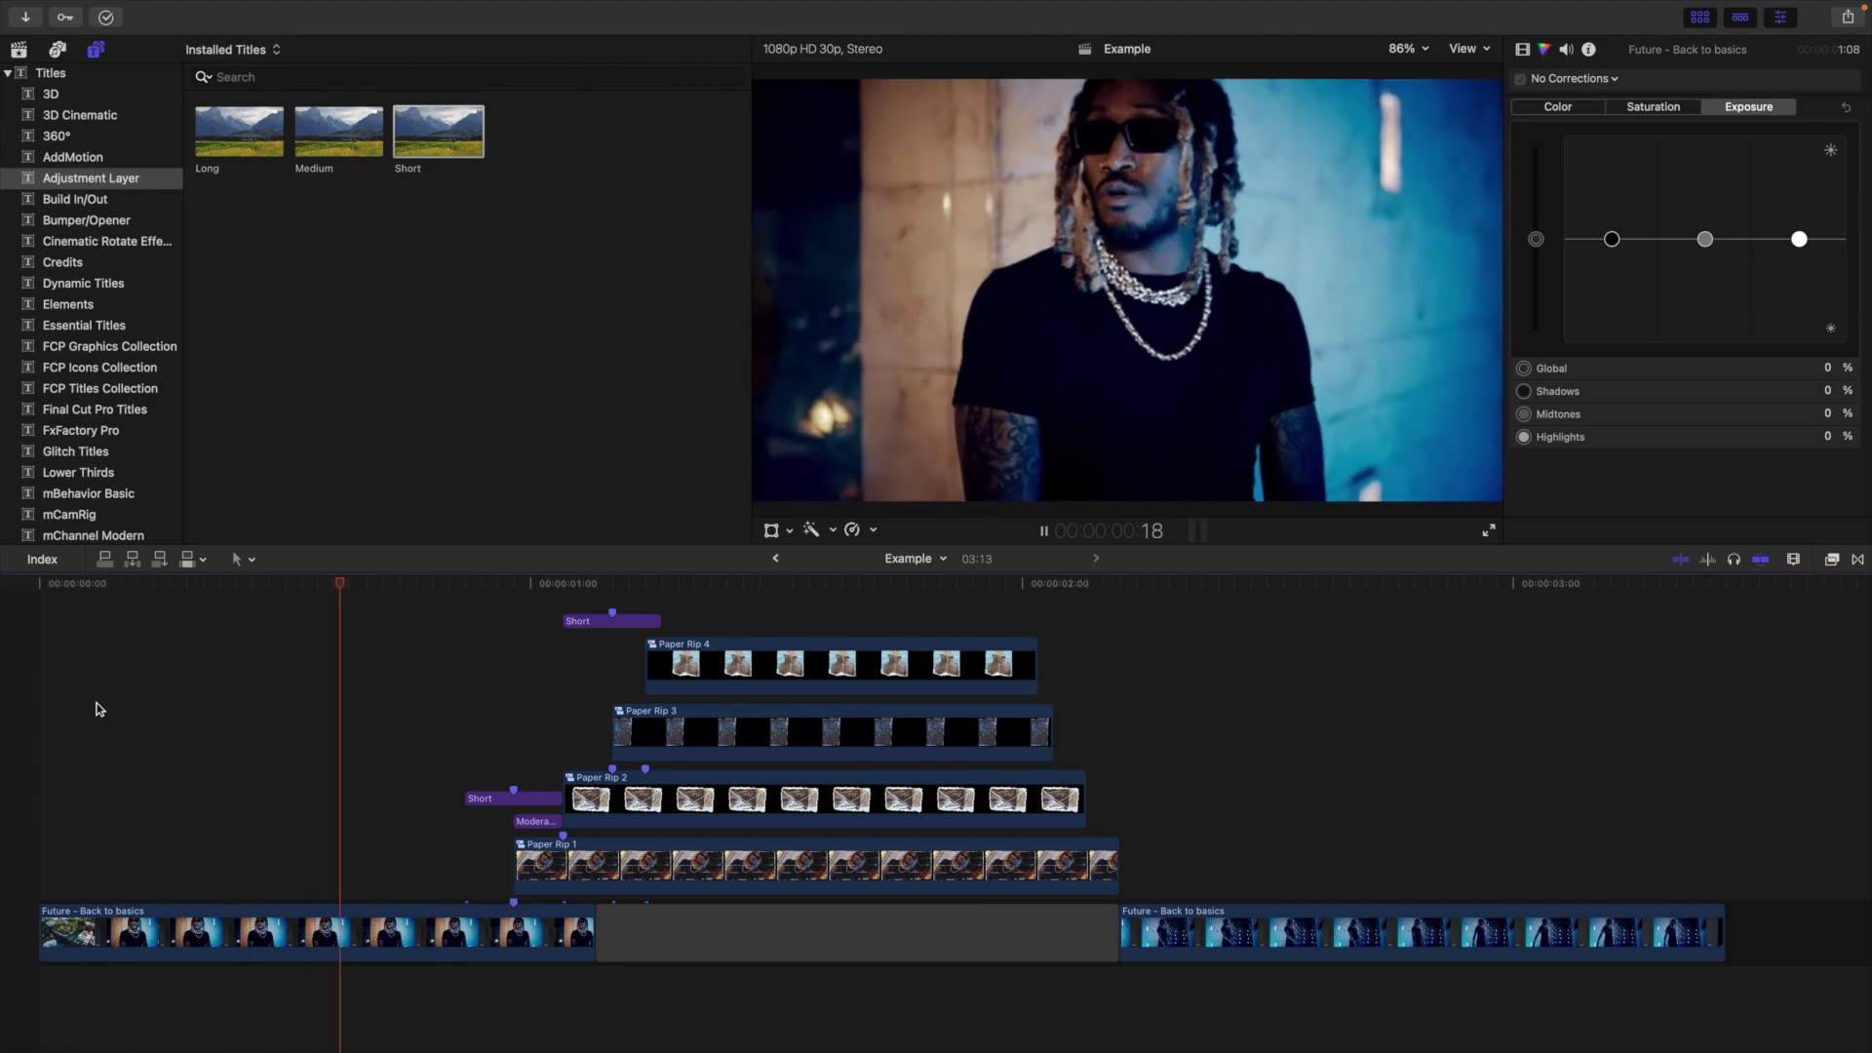
{"action": "left_click", "coordinate": [97, 704]}
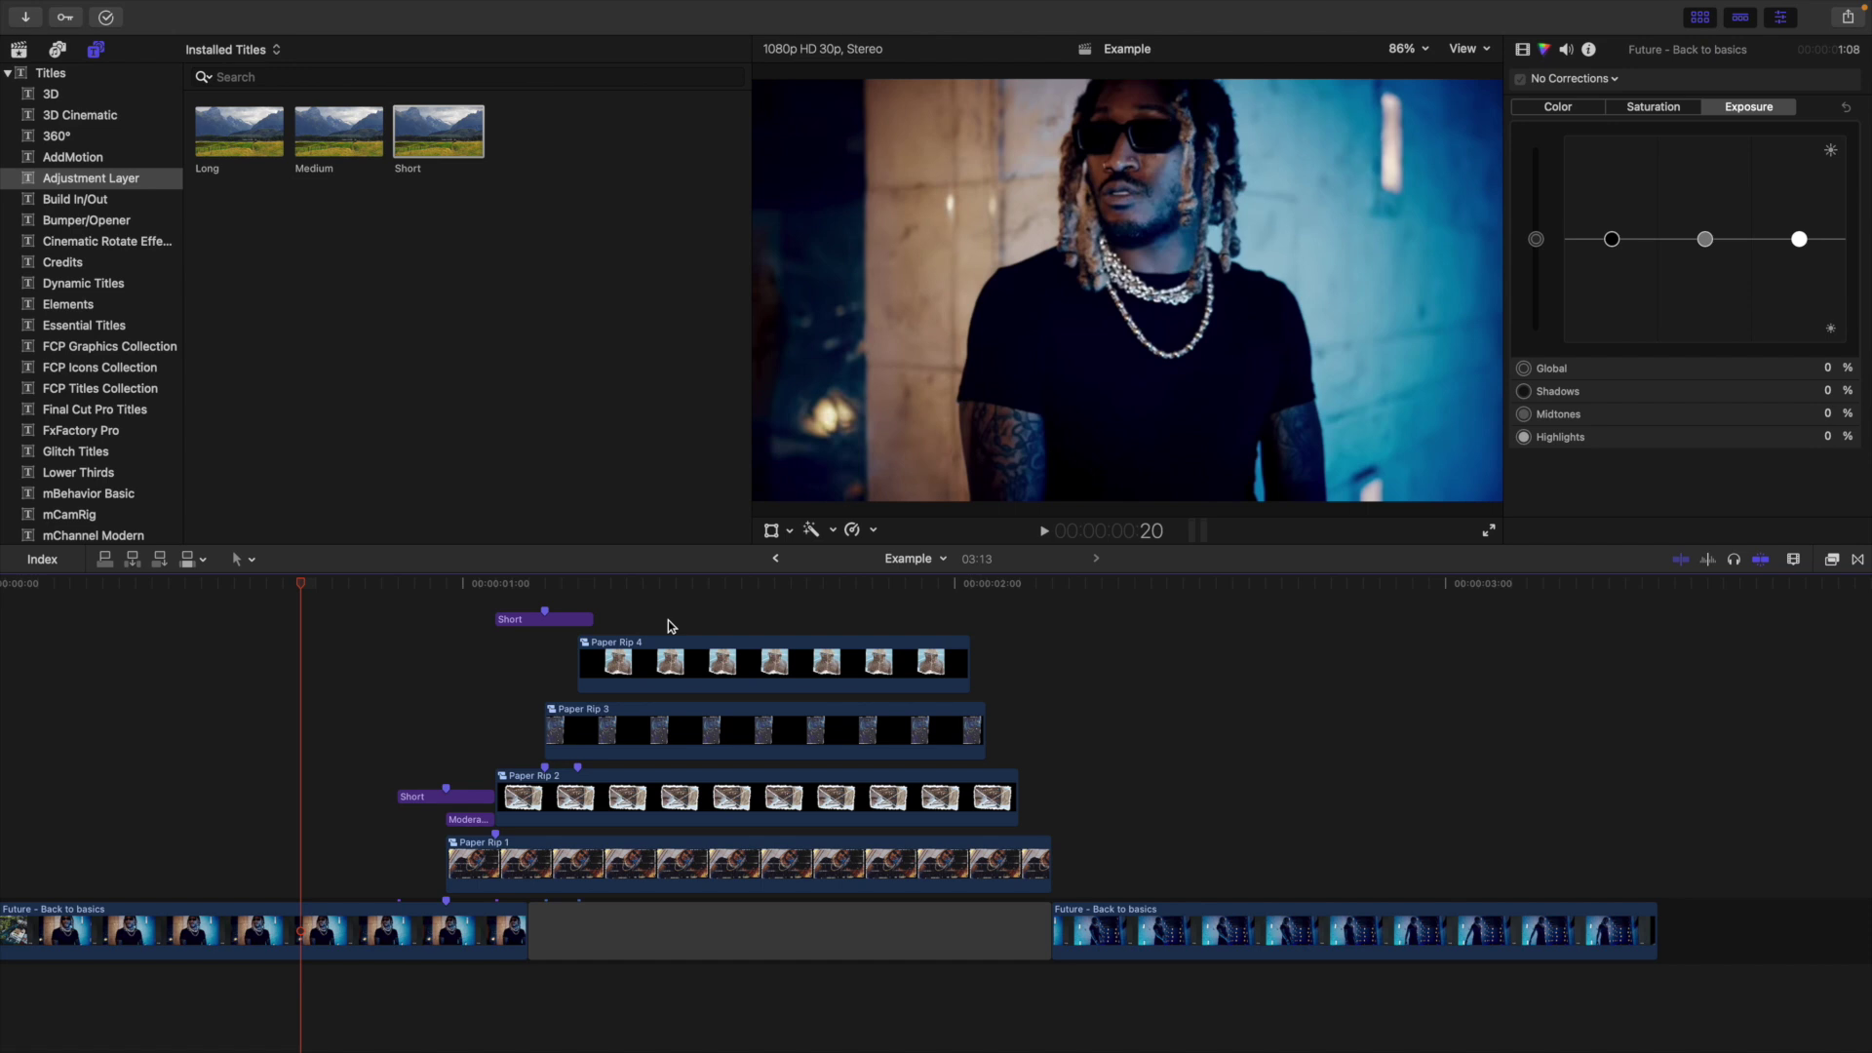
Apply the Zoom blur effect to Paper Rip 4 and show its effect settings
{"action": "left_click", "coordinate": [668, 622]}
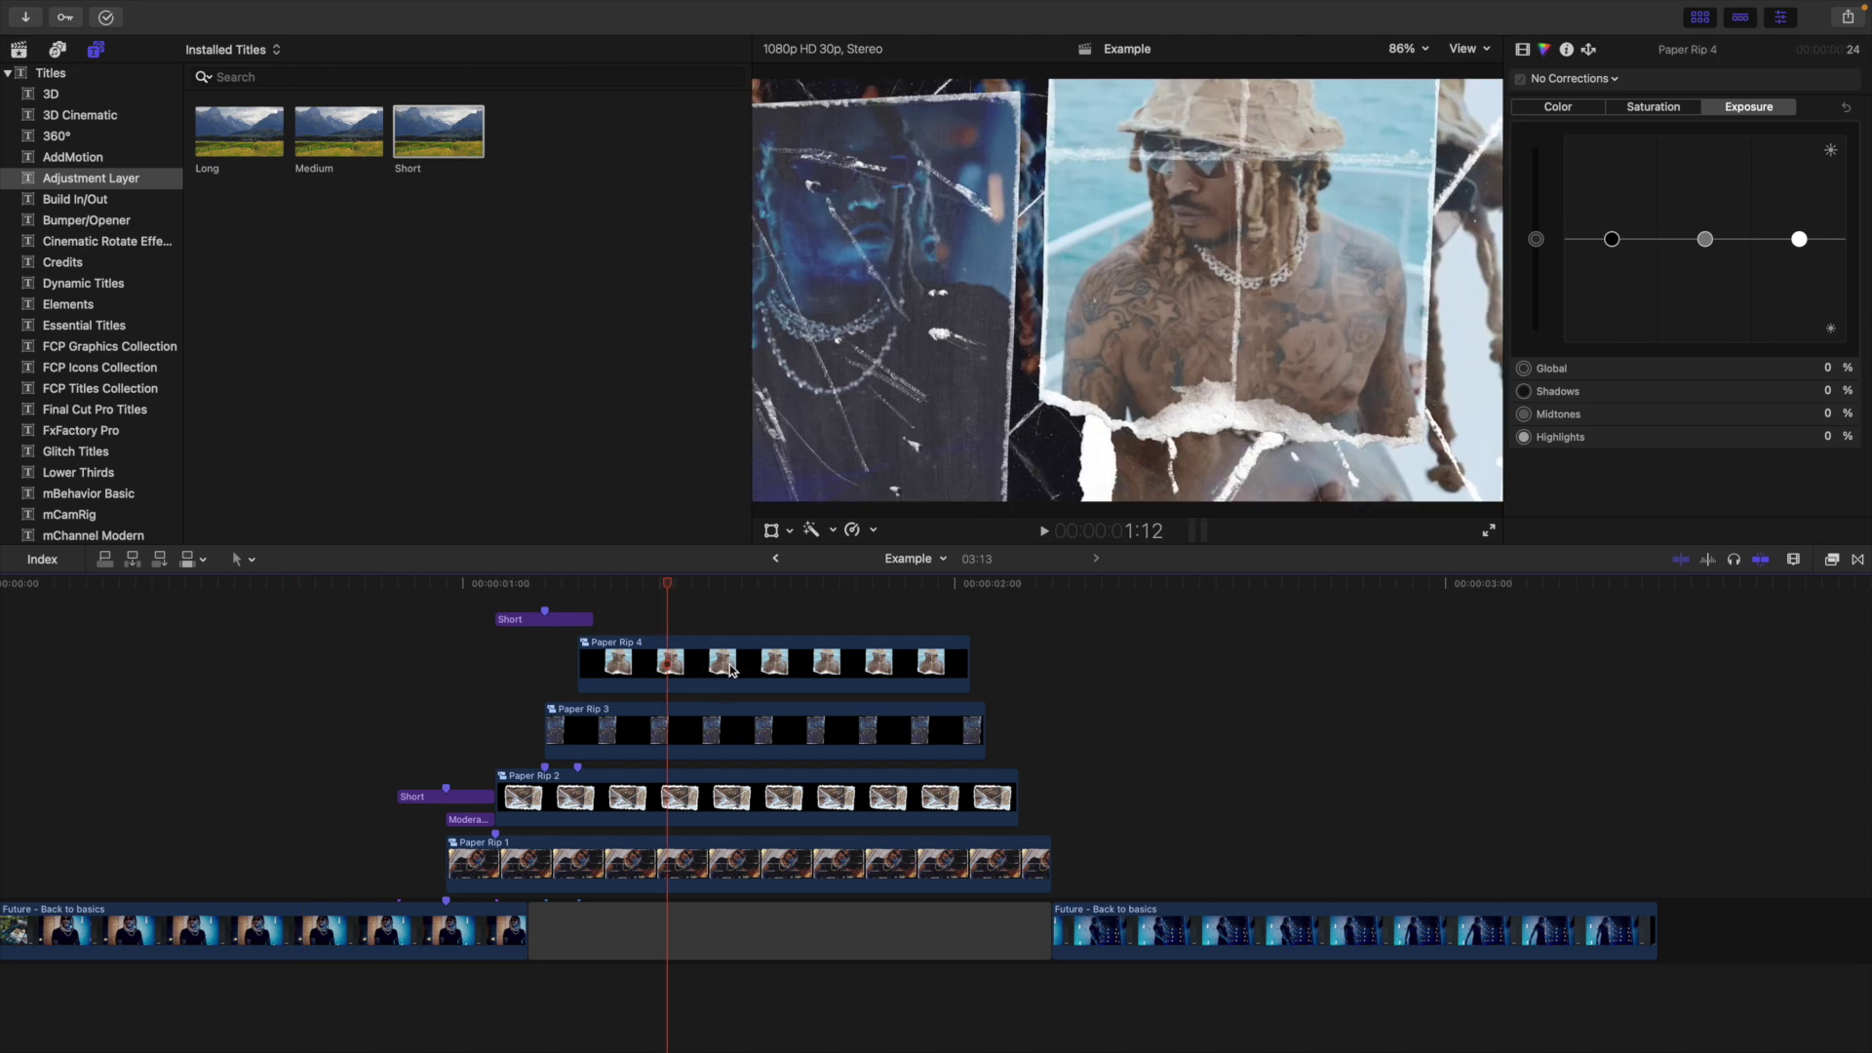
{"action": "left_click", "coordinate": [1832, 560]}
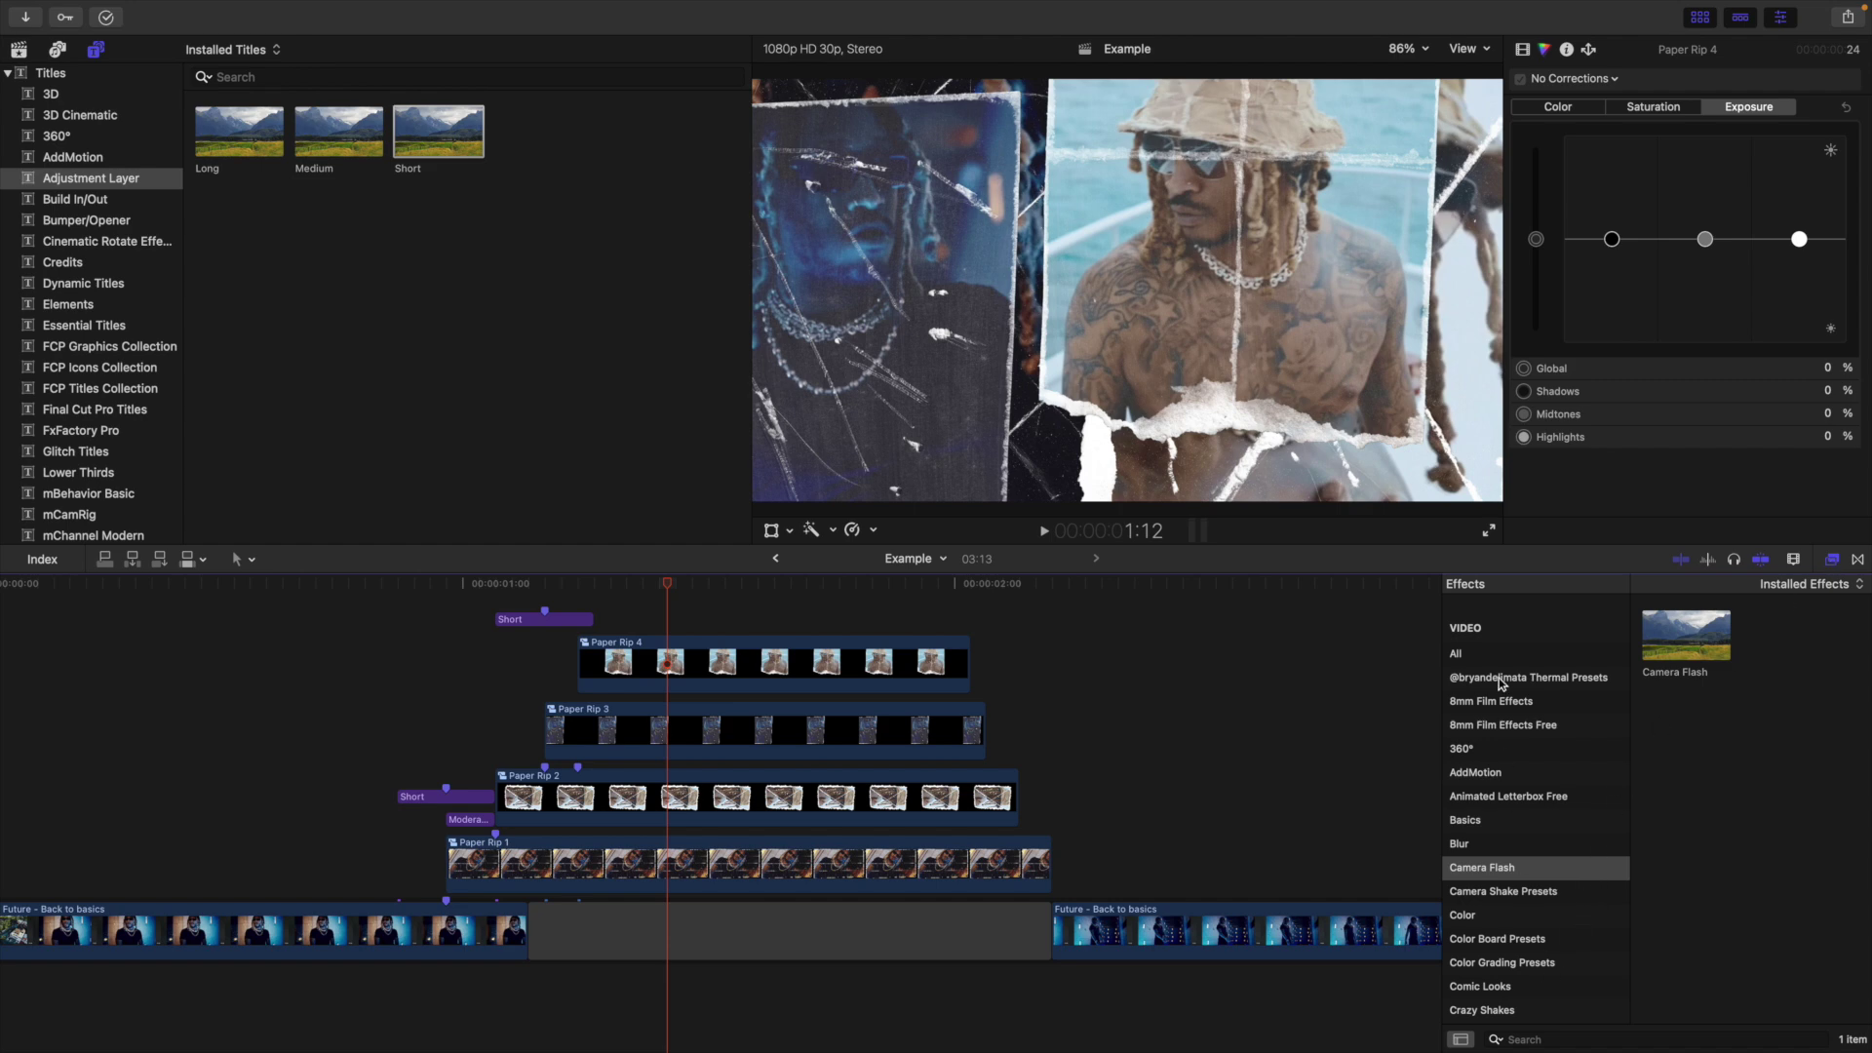
{"action": "left_click", "coordinate": [1461, 845]}
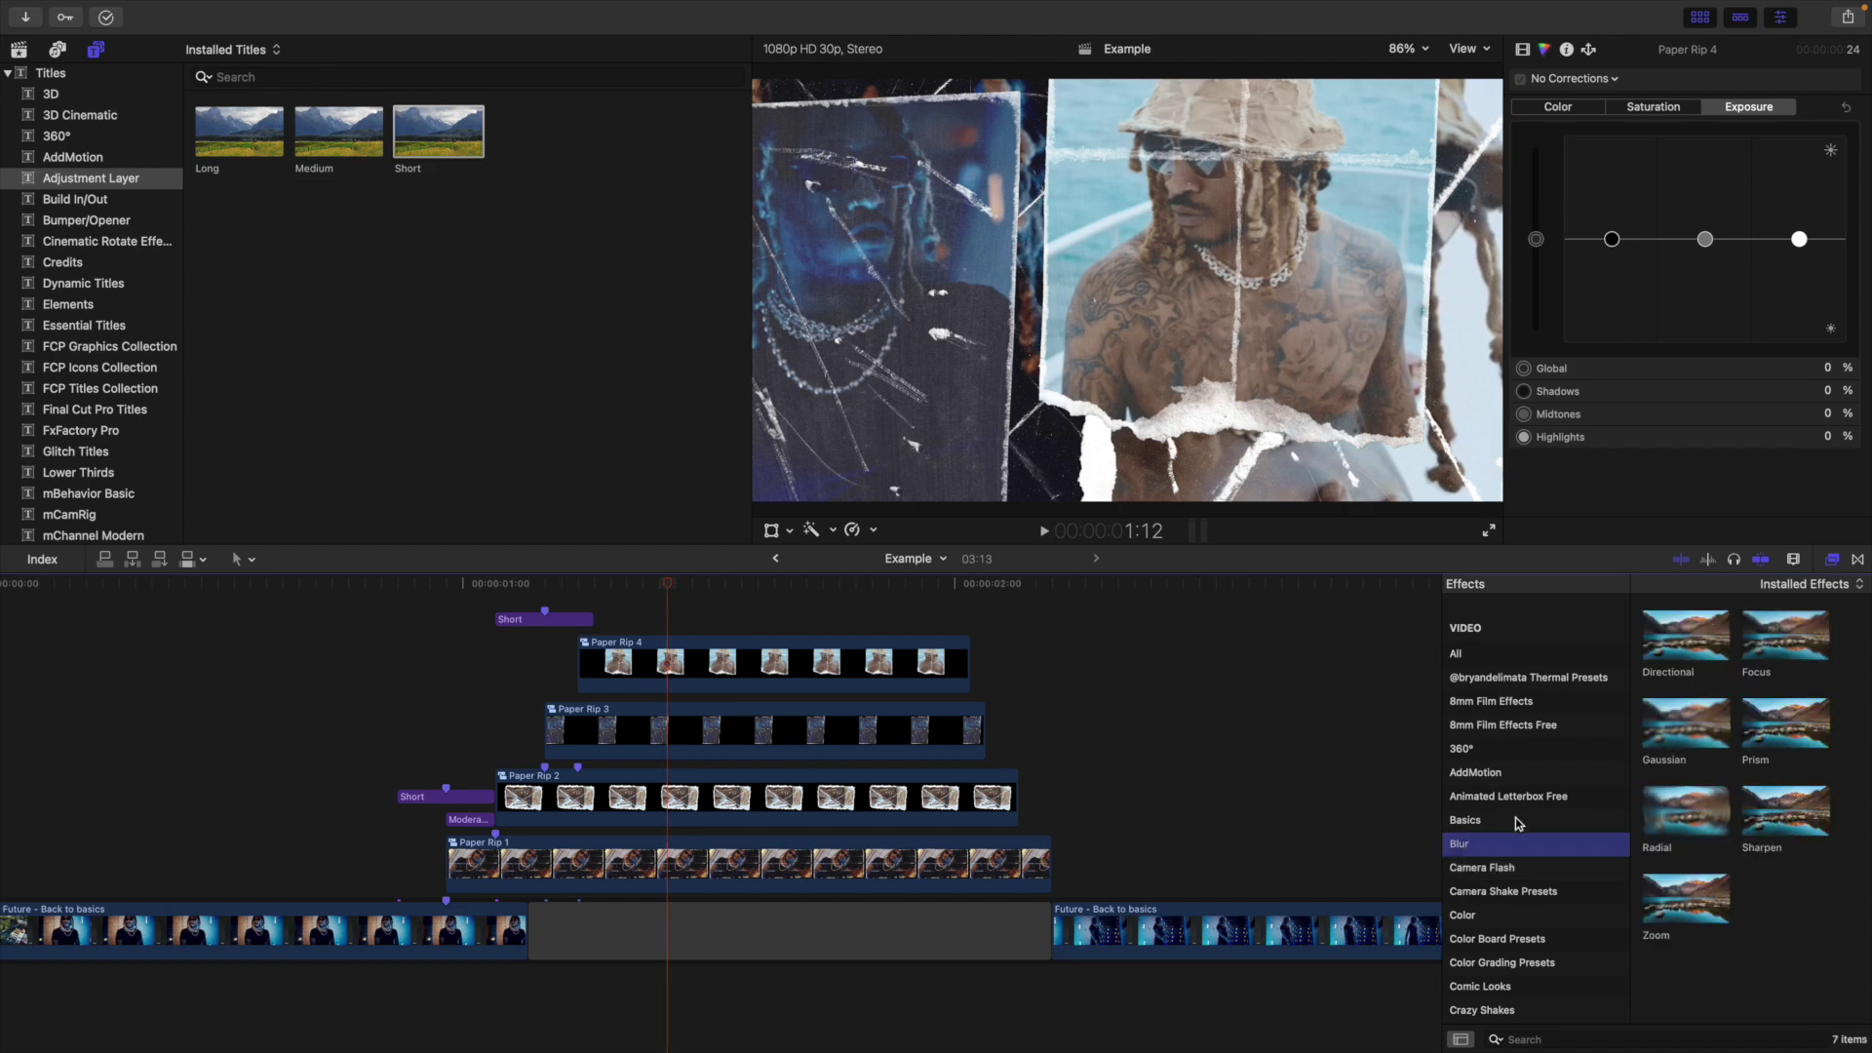
{"action": "left_click_drag", "start_coordinate": [1669, 907], "coordinate": [885, 673]}
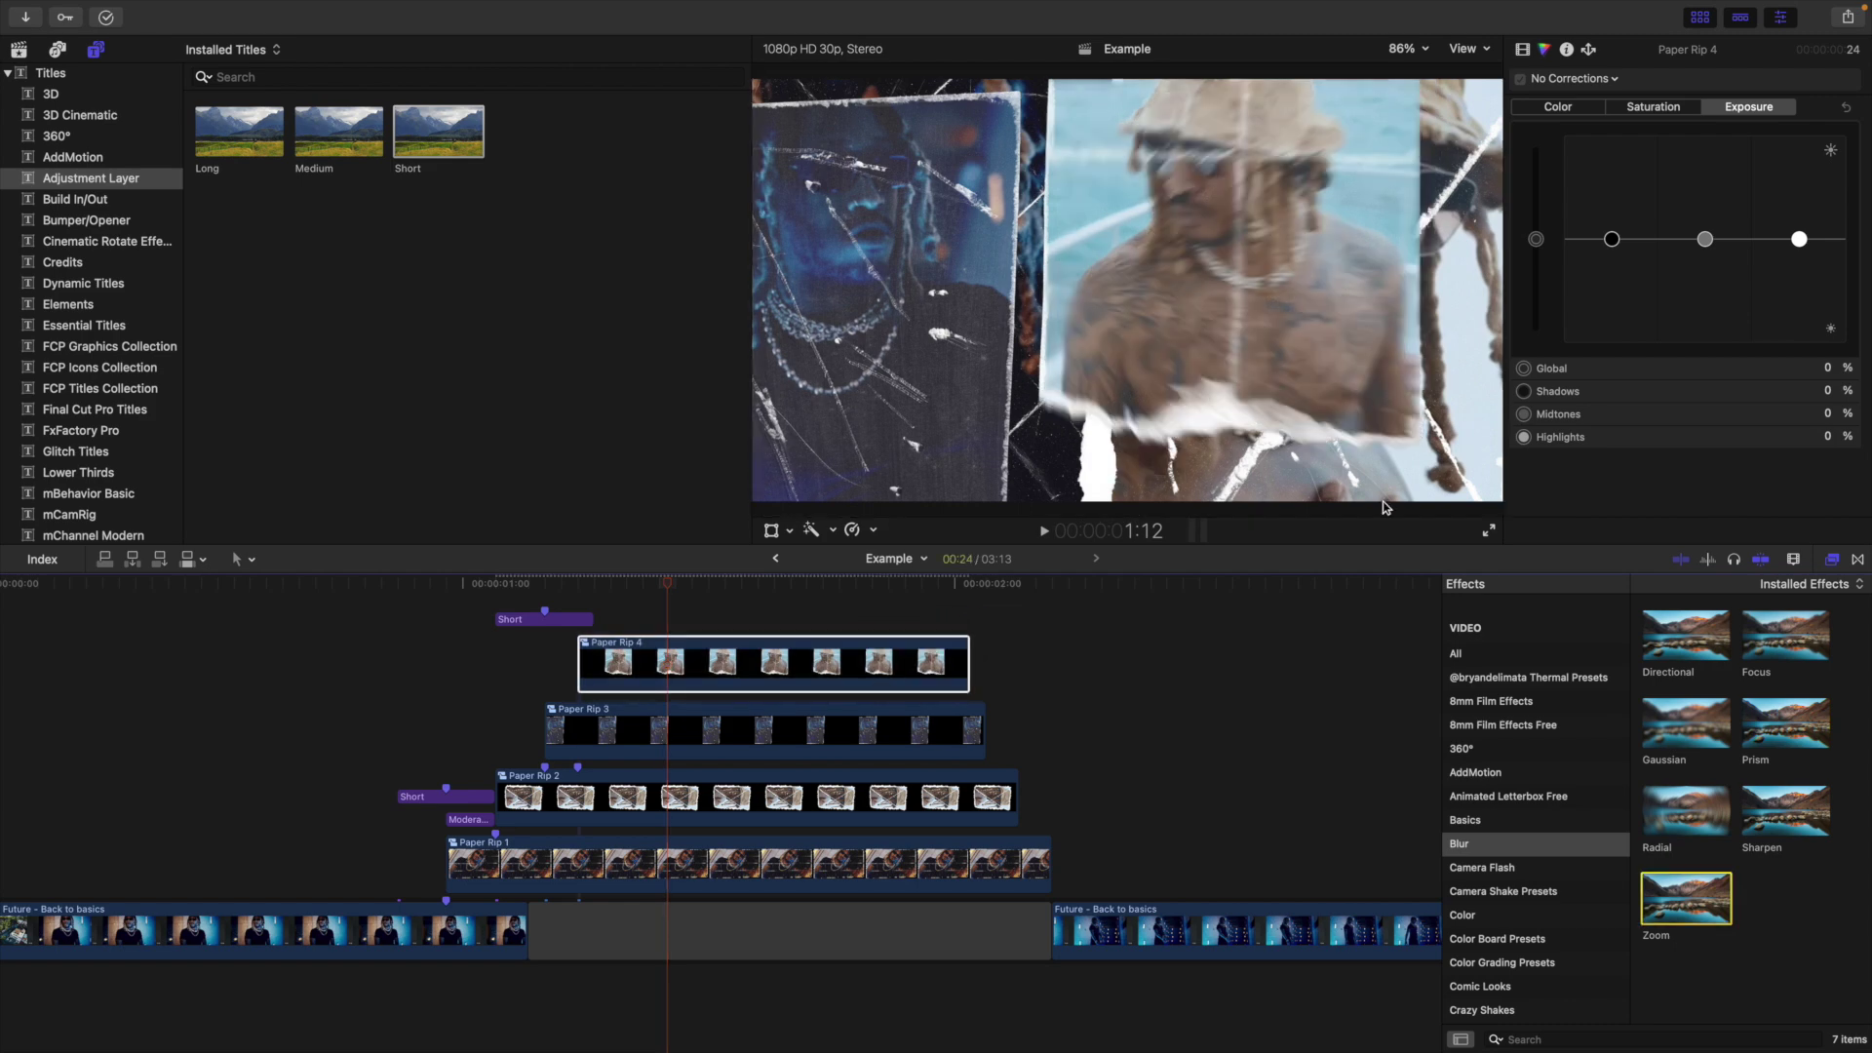
{"action": "left_click", "coordinate": [1832, 560]}
{"action": "left_click", "coordinate": [1522, 51]}
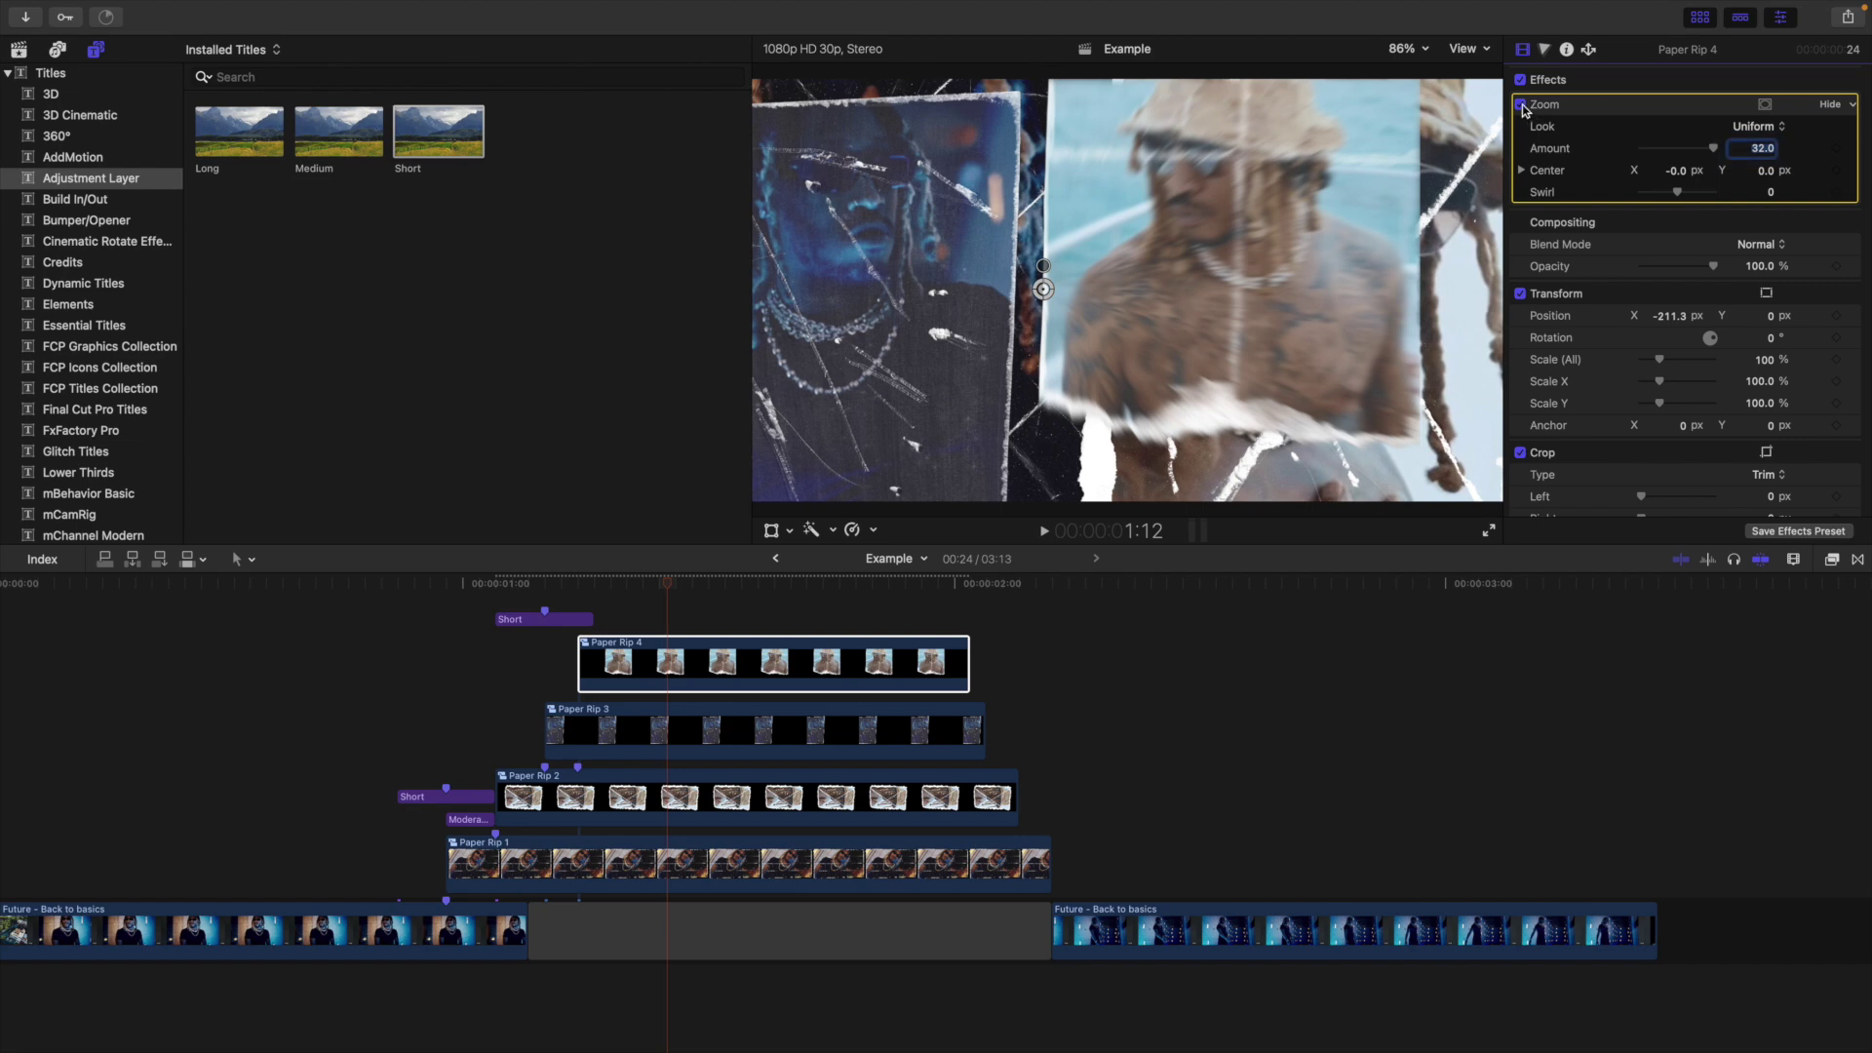
Centre Paper Rip 4's Zoom blur on the man's face at about X 0.45, Y 0.15 and set its amount to 20
{"action": "left_click", "coordinate": [1524, 109]}
{"action": "left_click", "coordinate": [1521, 105]}
{"action": "left_click_drag", "start_coordinate": [1043, 290], "coordinate": [1236, 227]}
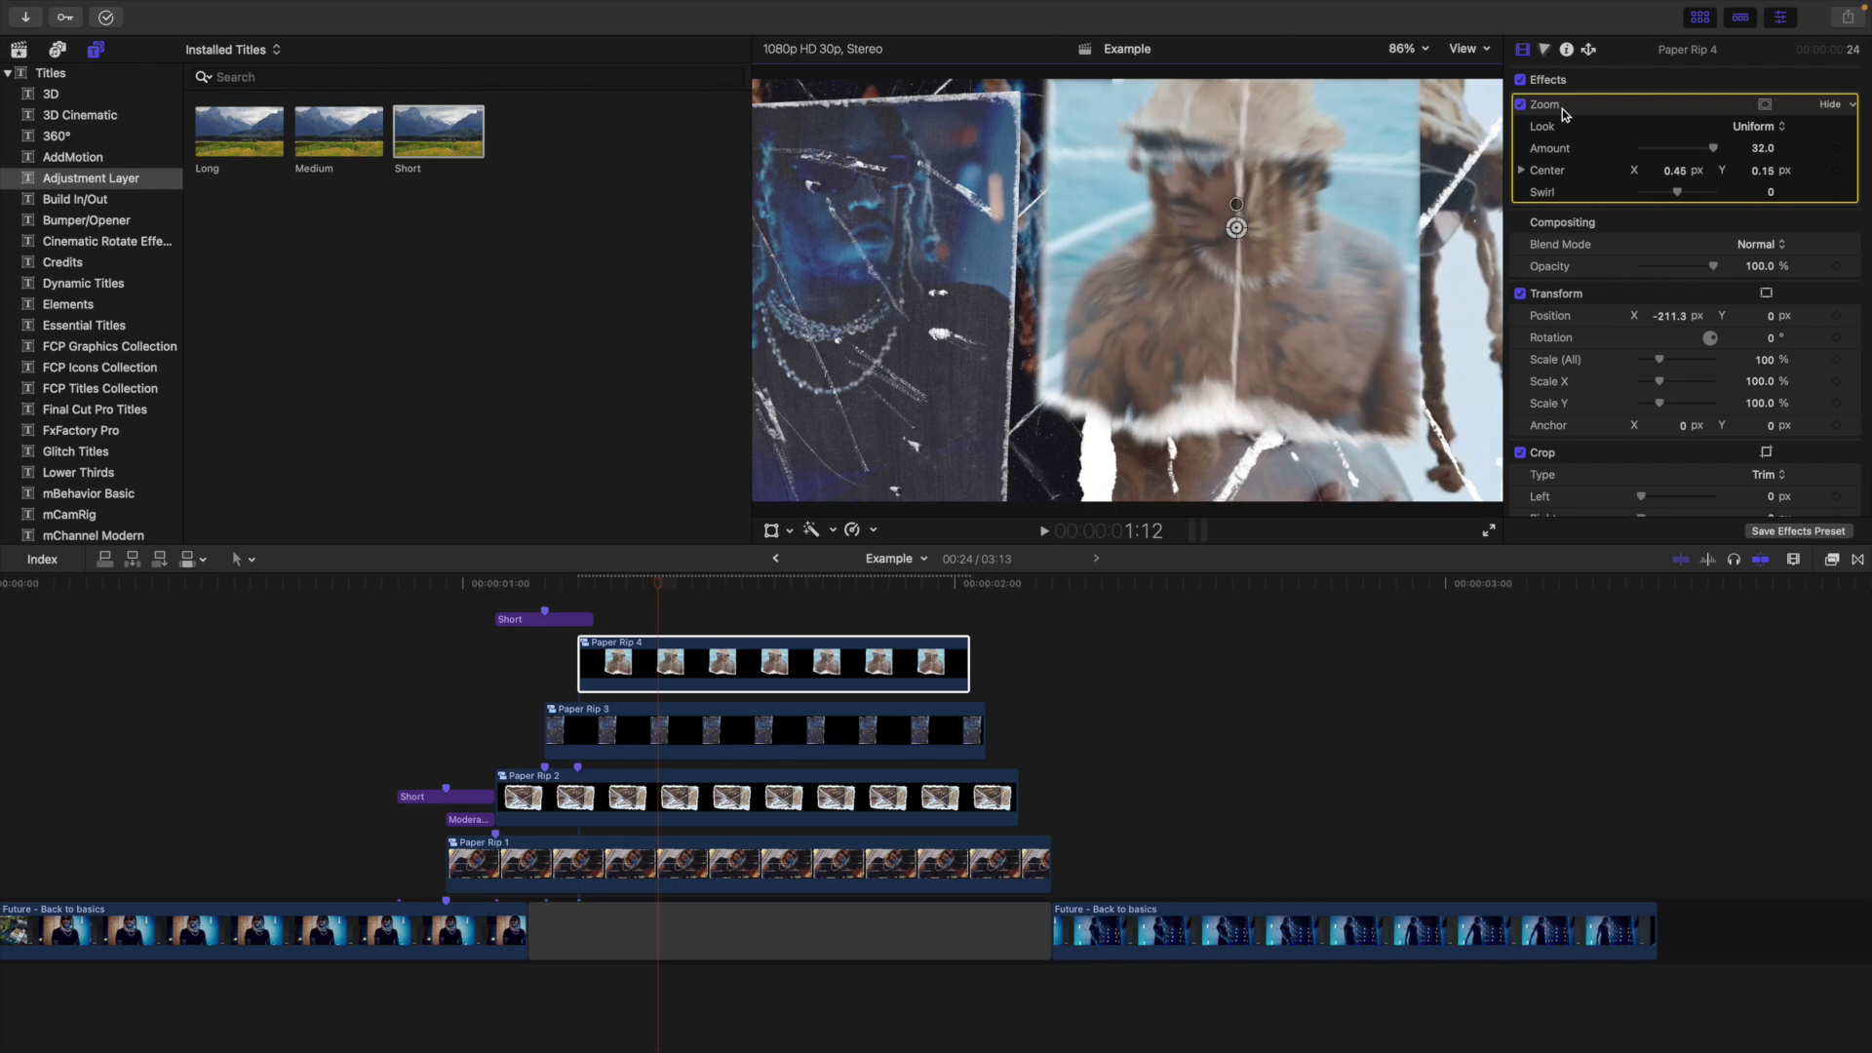
{"action": "left_click", "coordinate": [1763, 149]}
{"action": "type", "text": "20"}
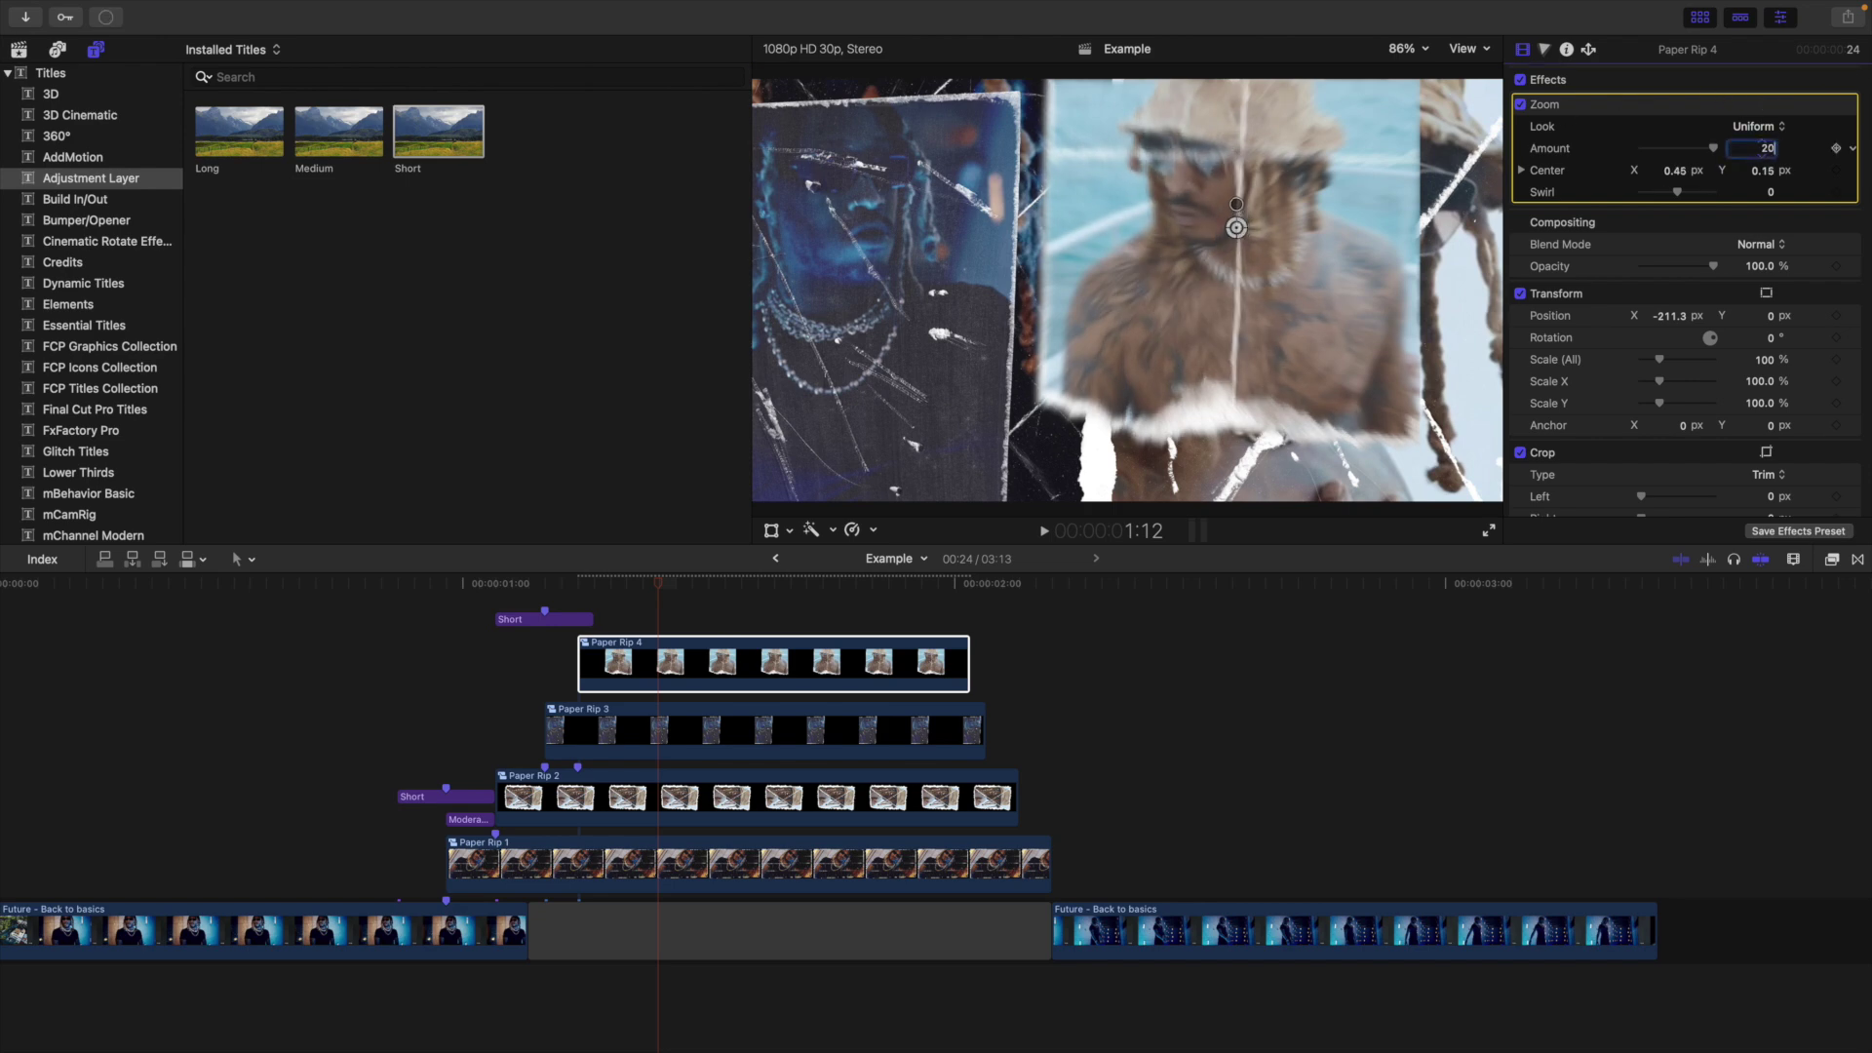
{"action": "key", "text": "Return"}
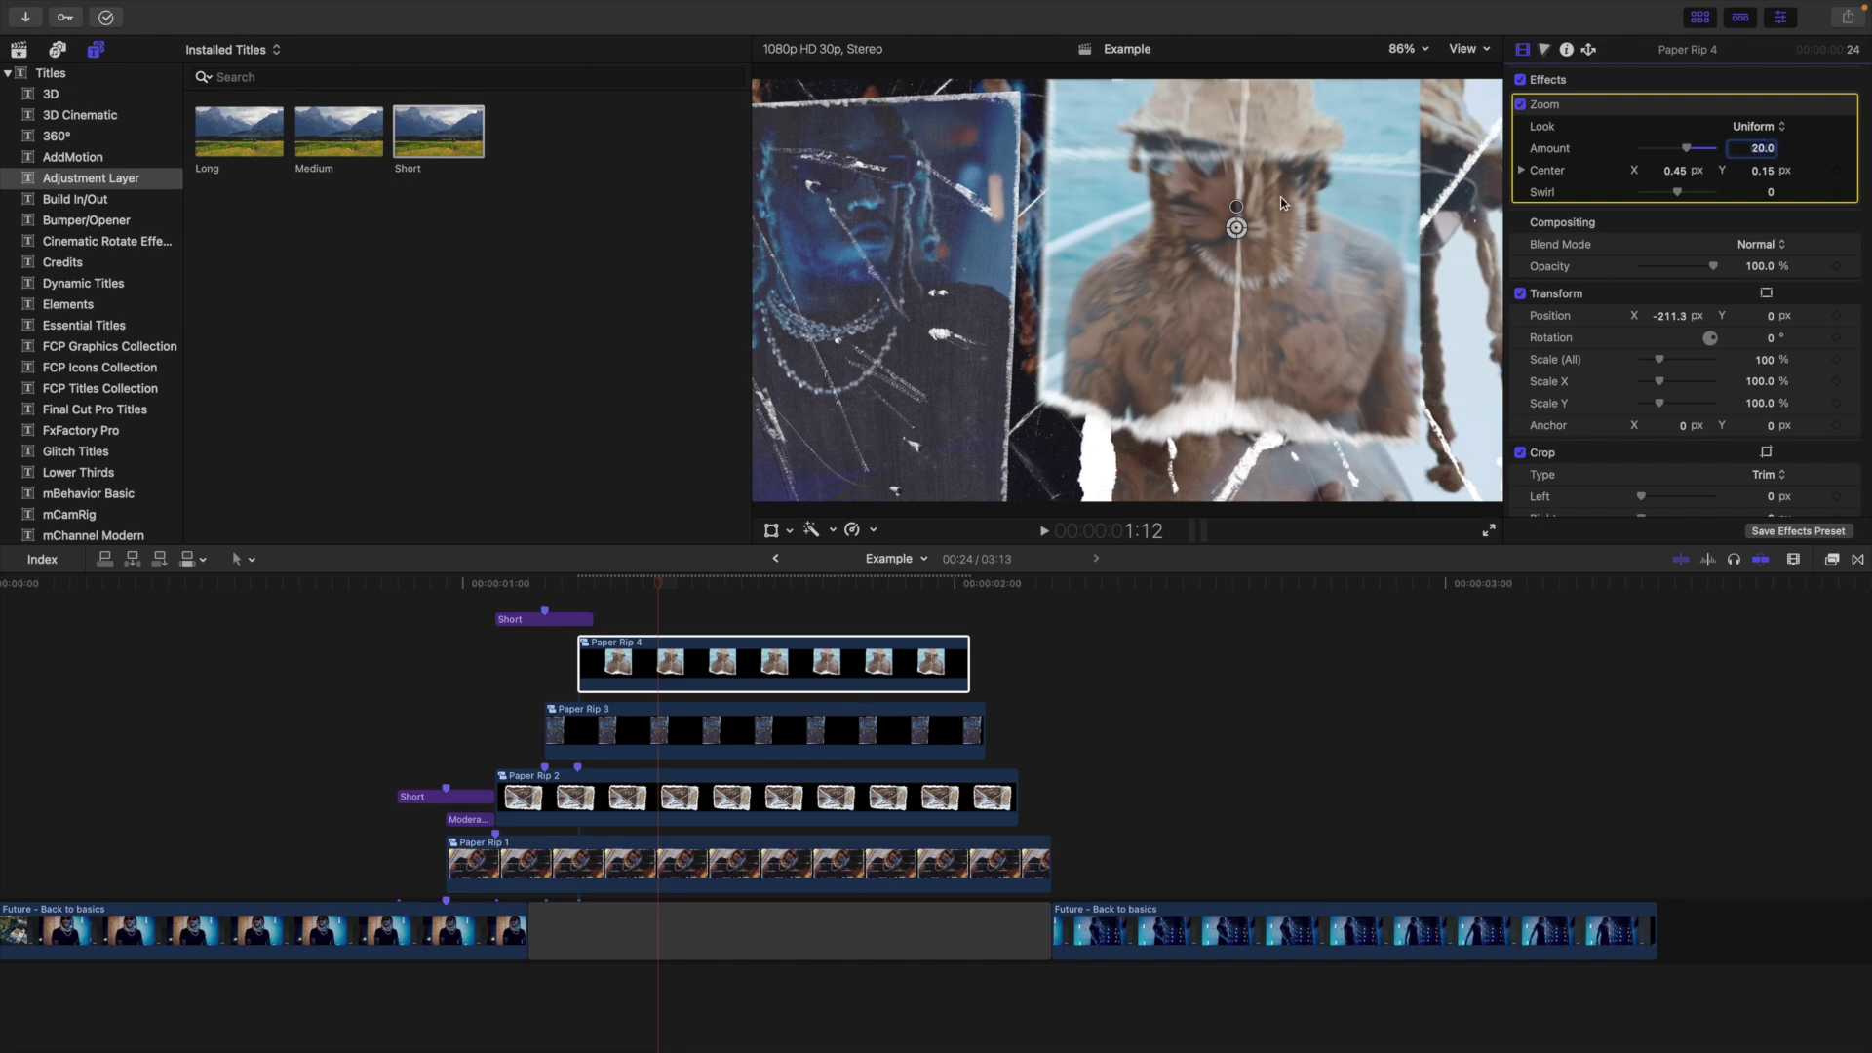
Recentre Paper Rip 4's Zoom blur at about X 0.5, Y 0.26 and add the Prism blur effect to the clip
{"action": "left_click_drag", "start_coordinate": [1238, 232], "coordinate": [1258, 186]}
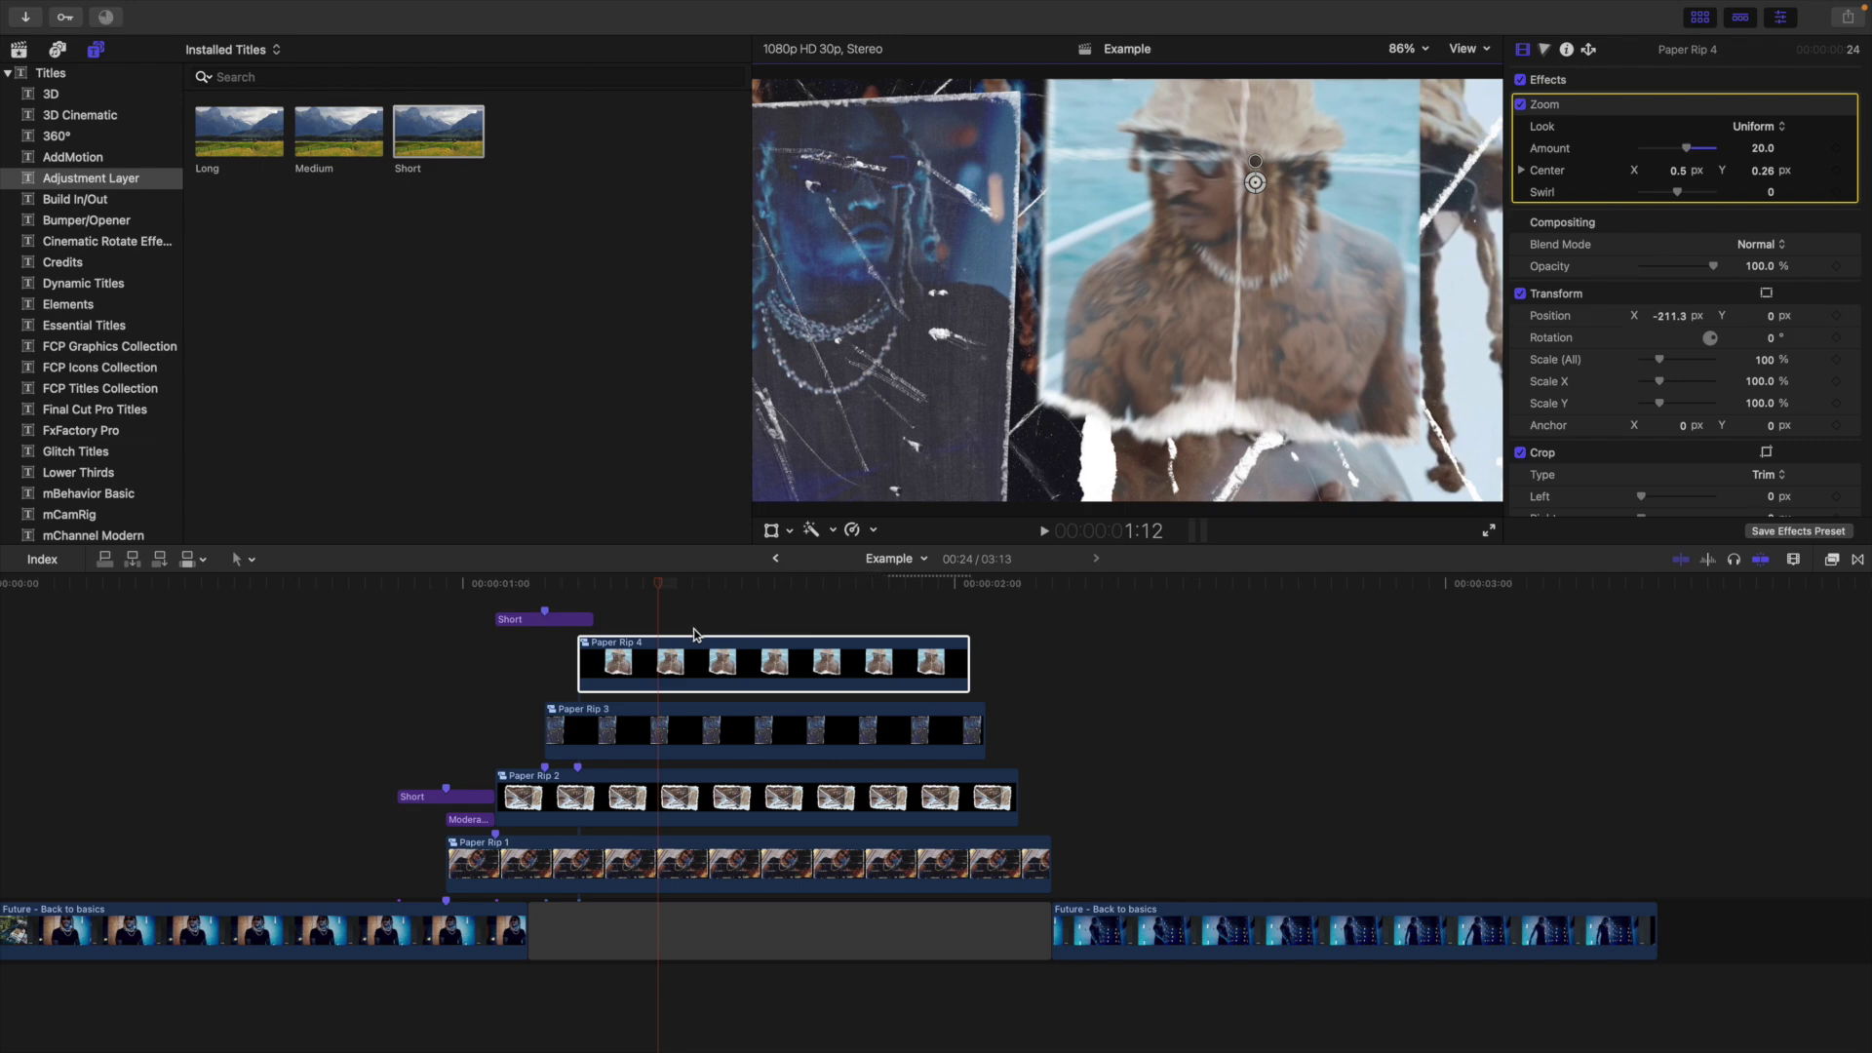
{"action": "left_click", "coordinate": [1832, 560]}
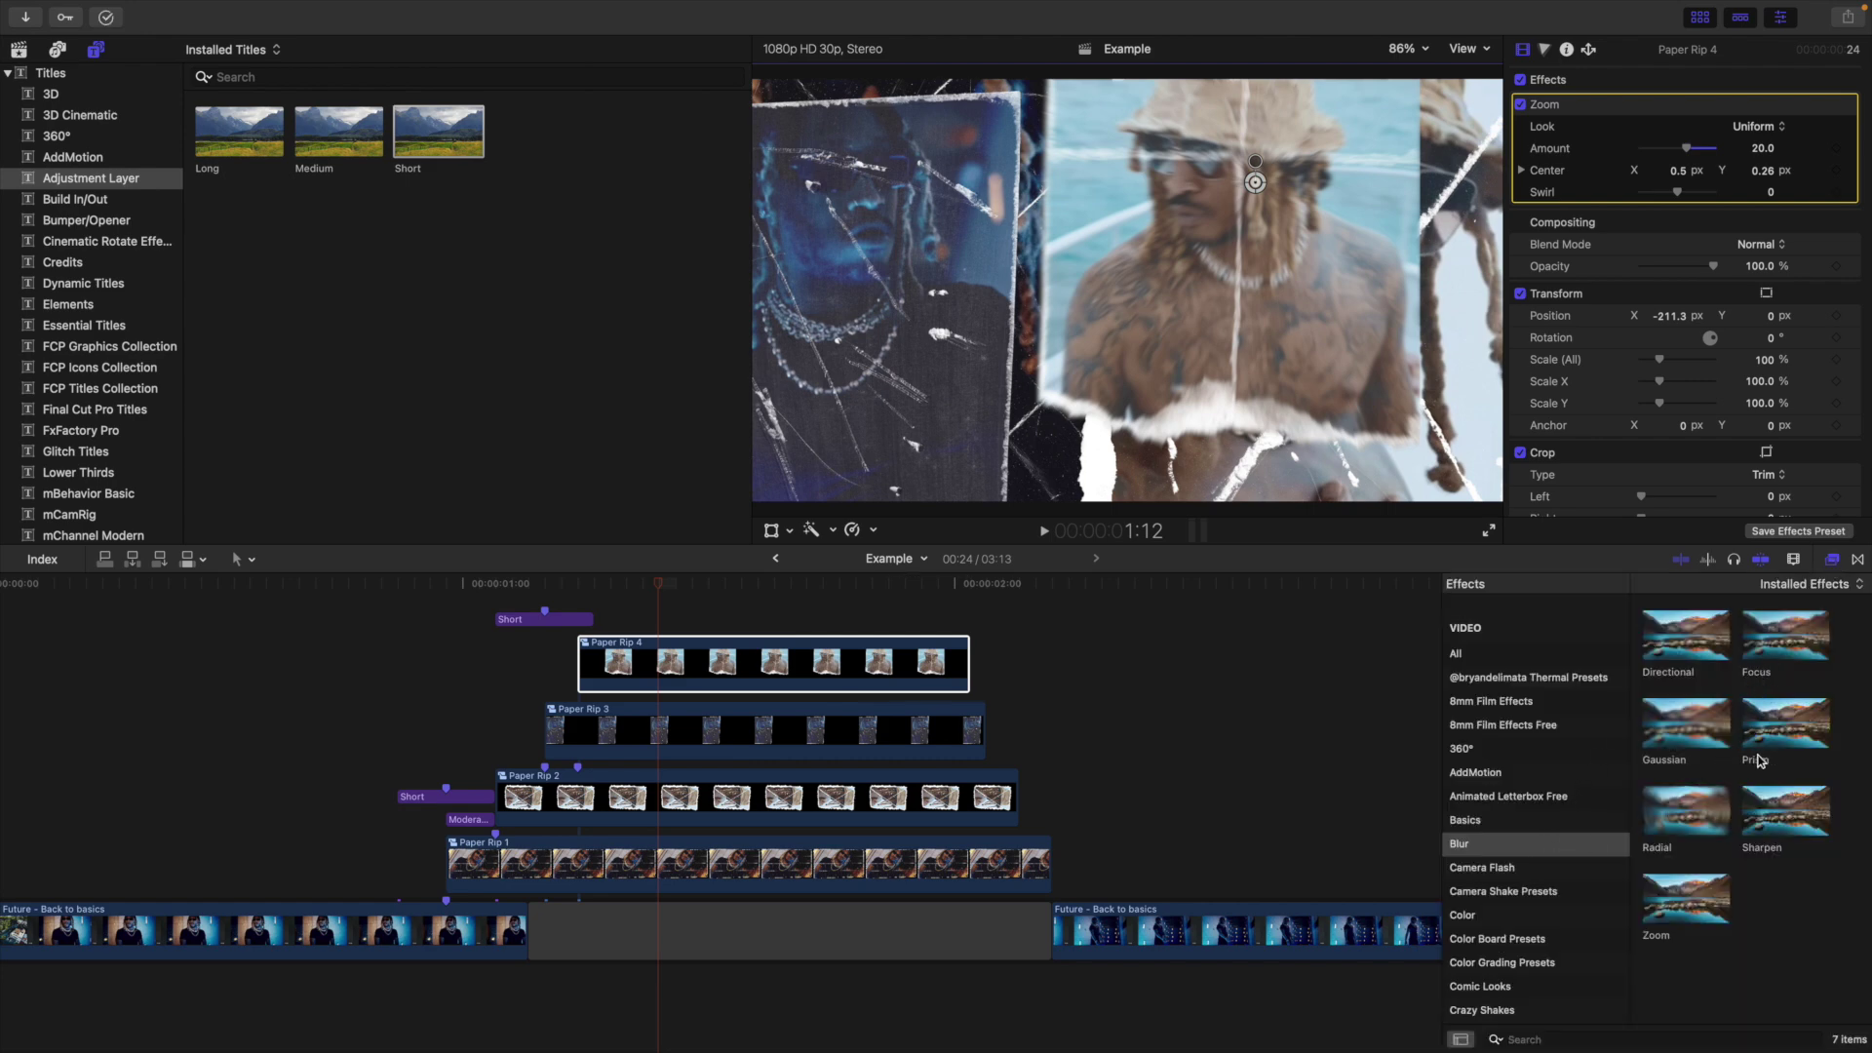
{"action": "left_click_drag", "start_coordinate": [1775, 731], "coordinate": [856, 665]}
{"action": "left_click", "coordinate": [1833, 560]}
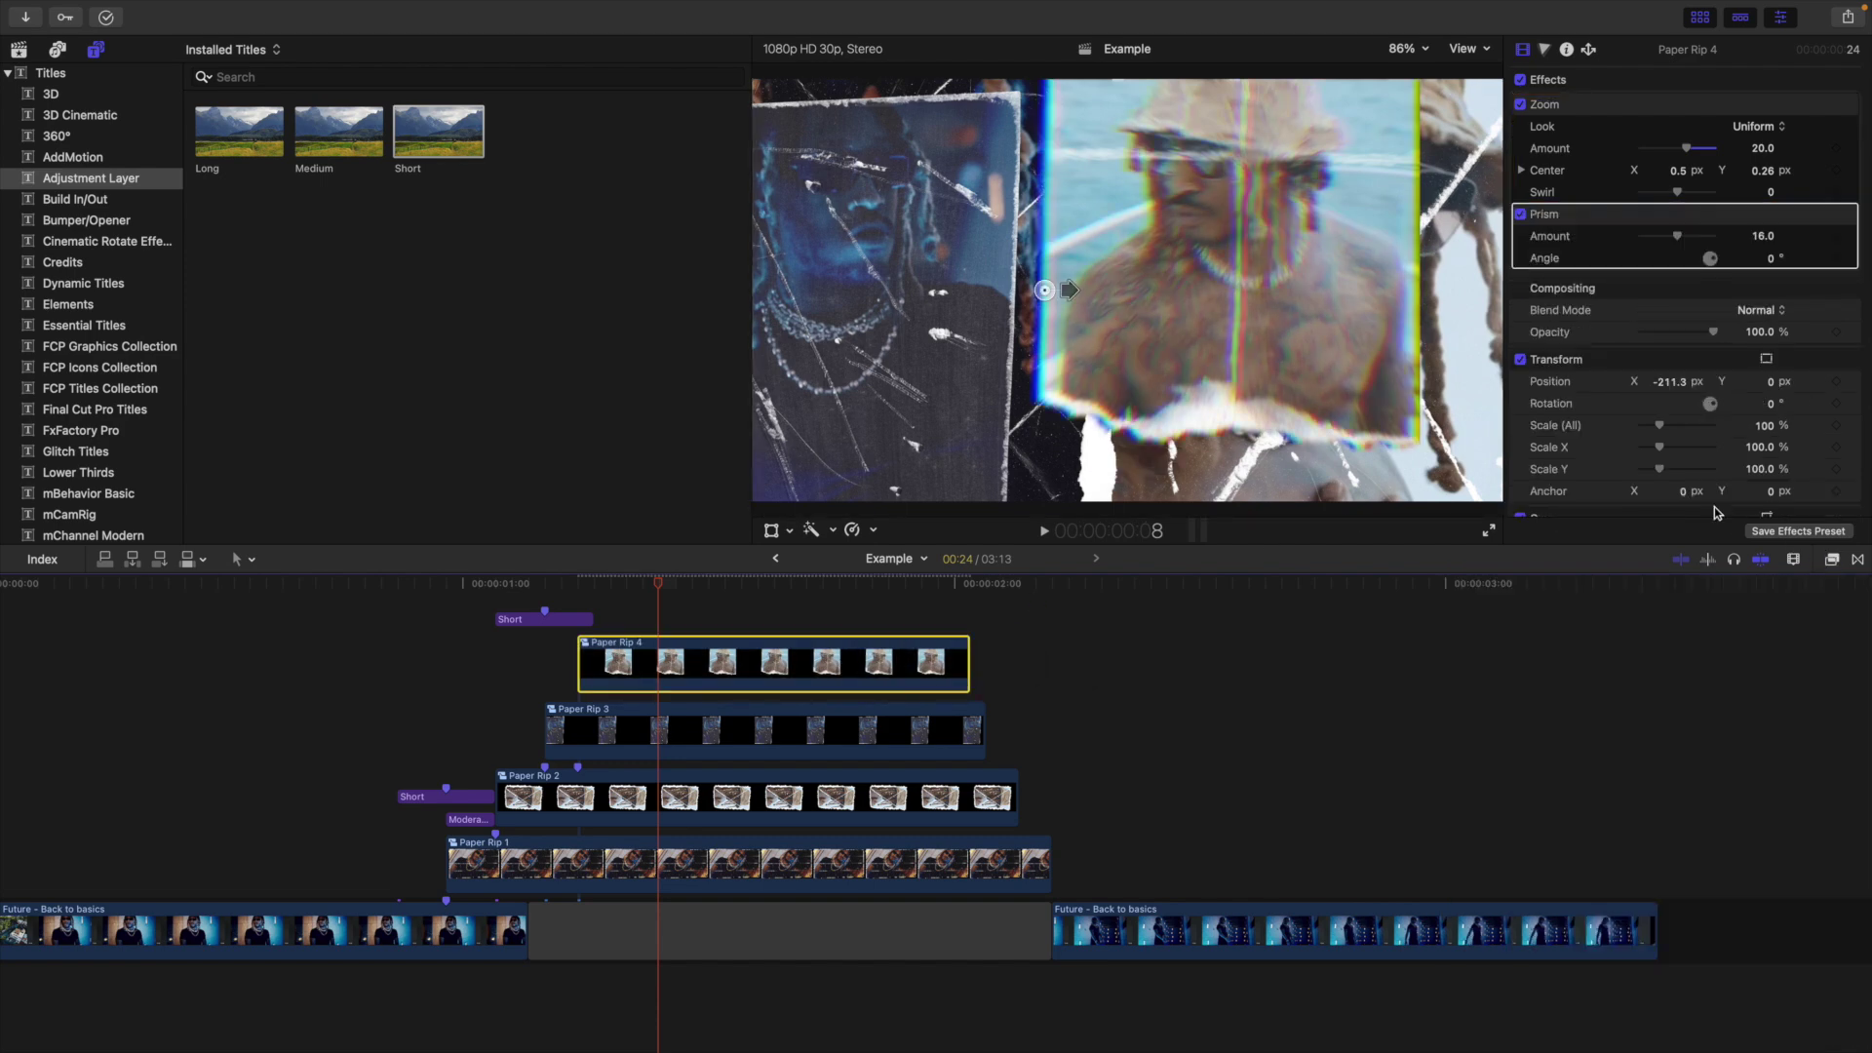
Set Paper Rip 4's Prism effect to an angle of about 49.6° and an amount of 7.0
{"action": "left_click_drag", "start_coordinate": [1066, 290], "coordinate": [1066, 282]}
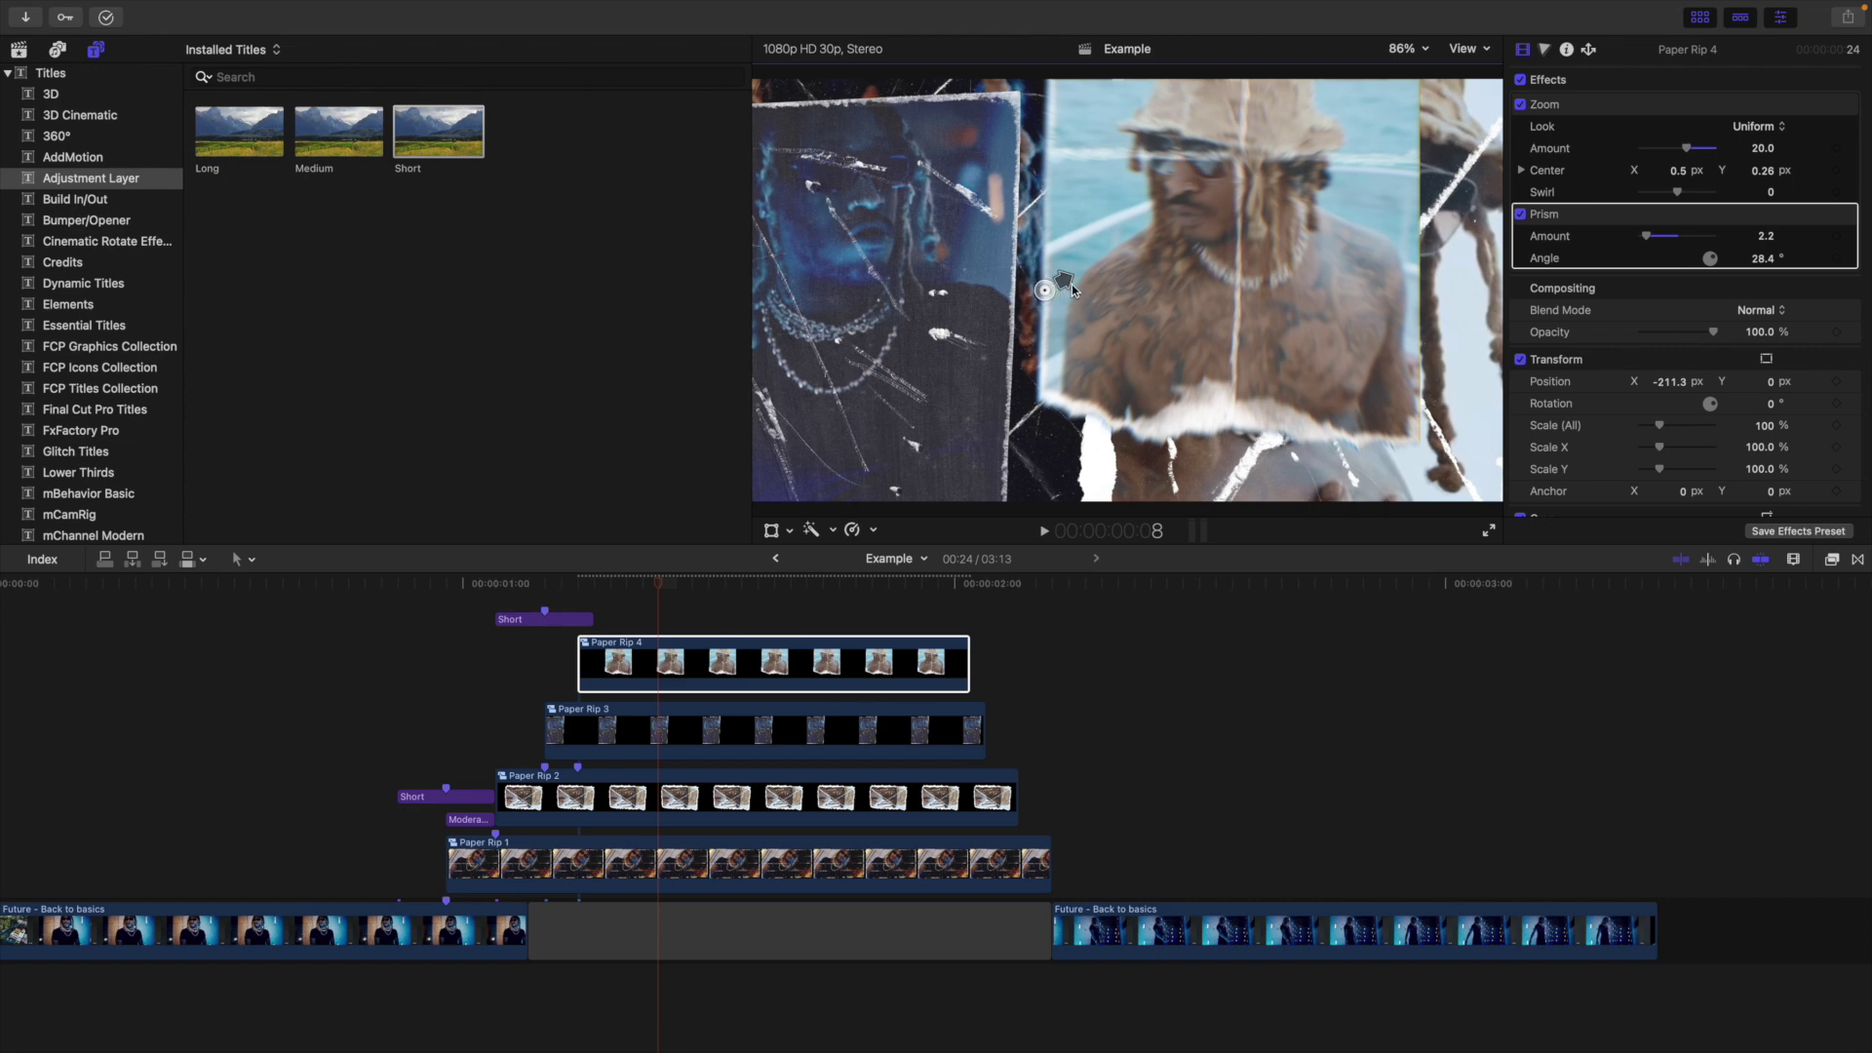
{"action": "left_click_drag", "start_coordinate": [1064, 282], "coordinate": [1062, 269]}
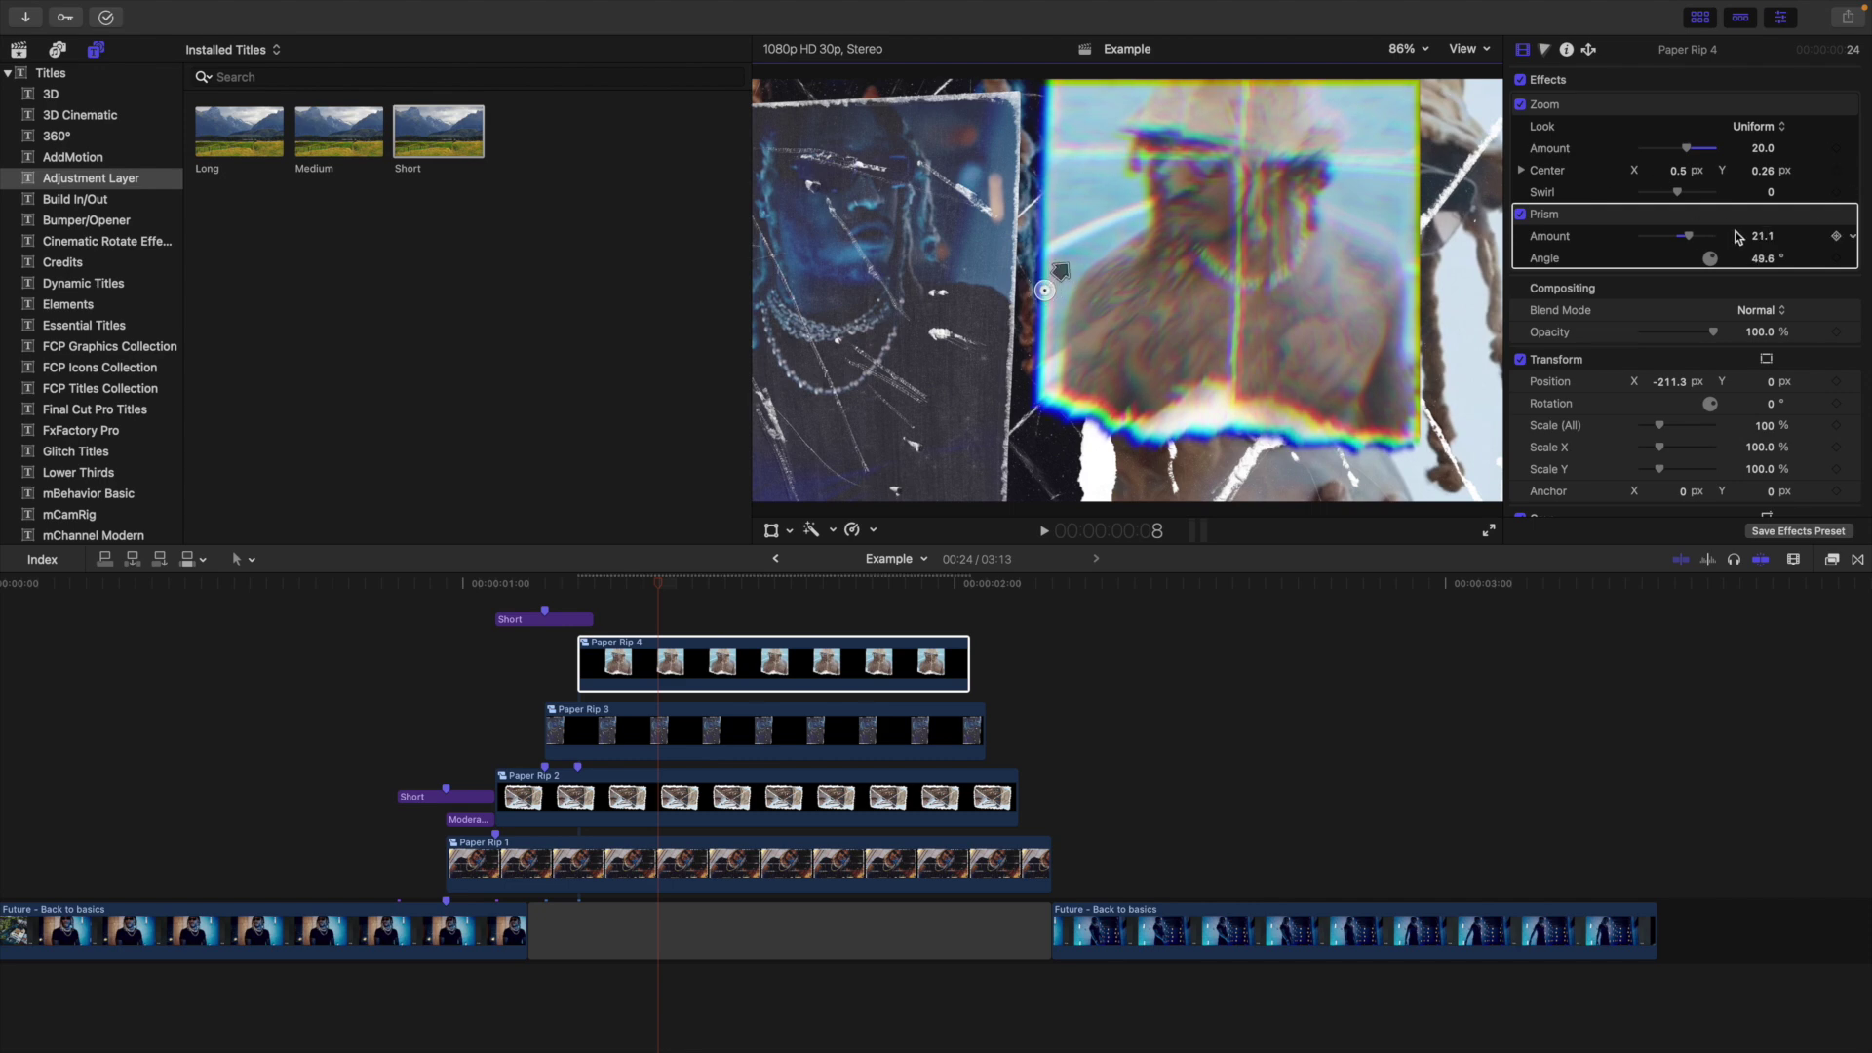
{"action": "left_click_drag", "start_coordinate": [1685, 239], "coordinate": [1661, 244]}
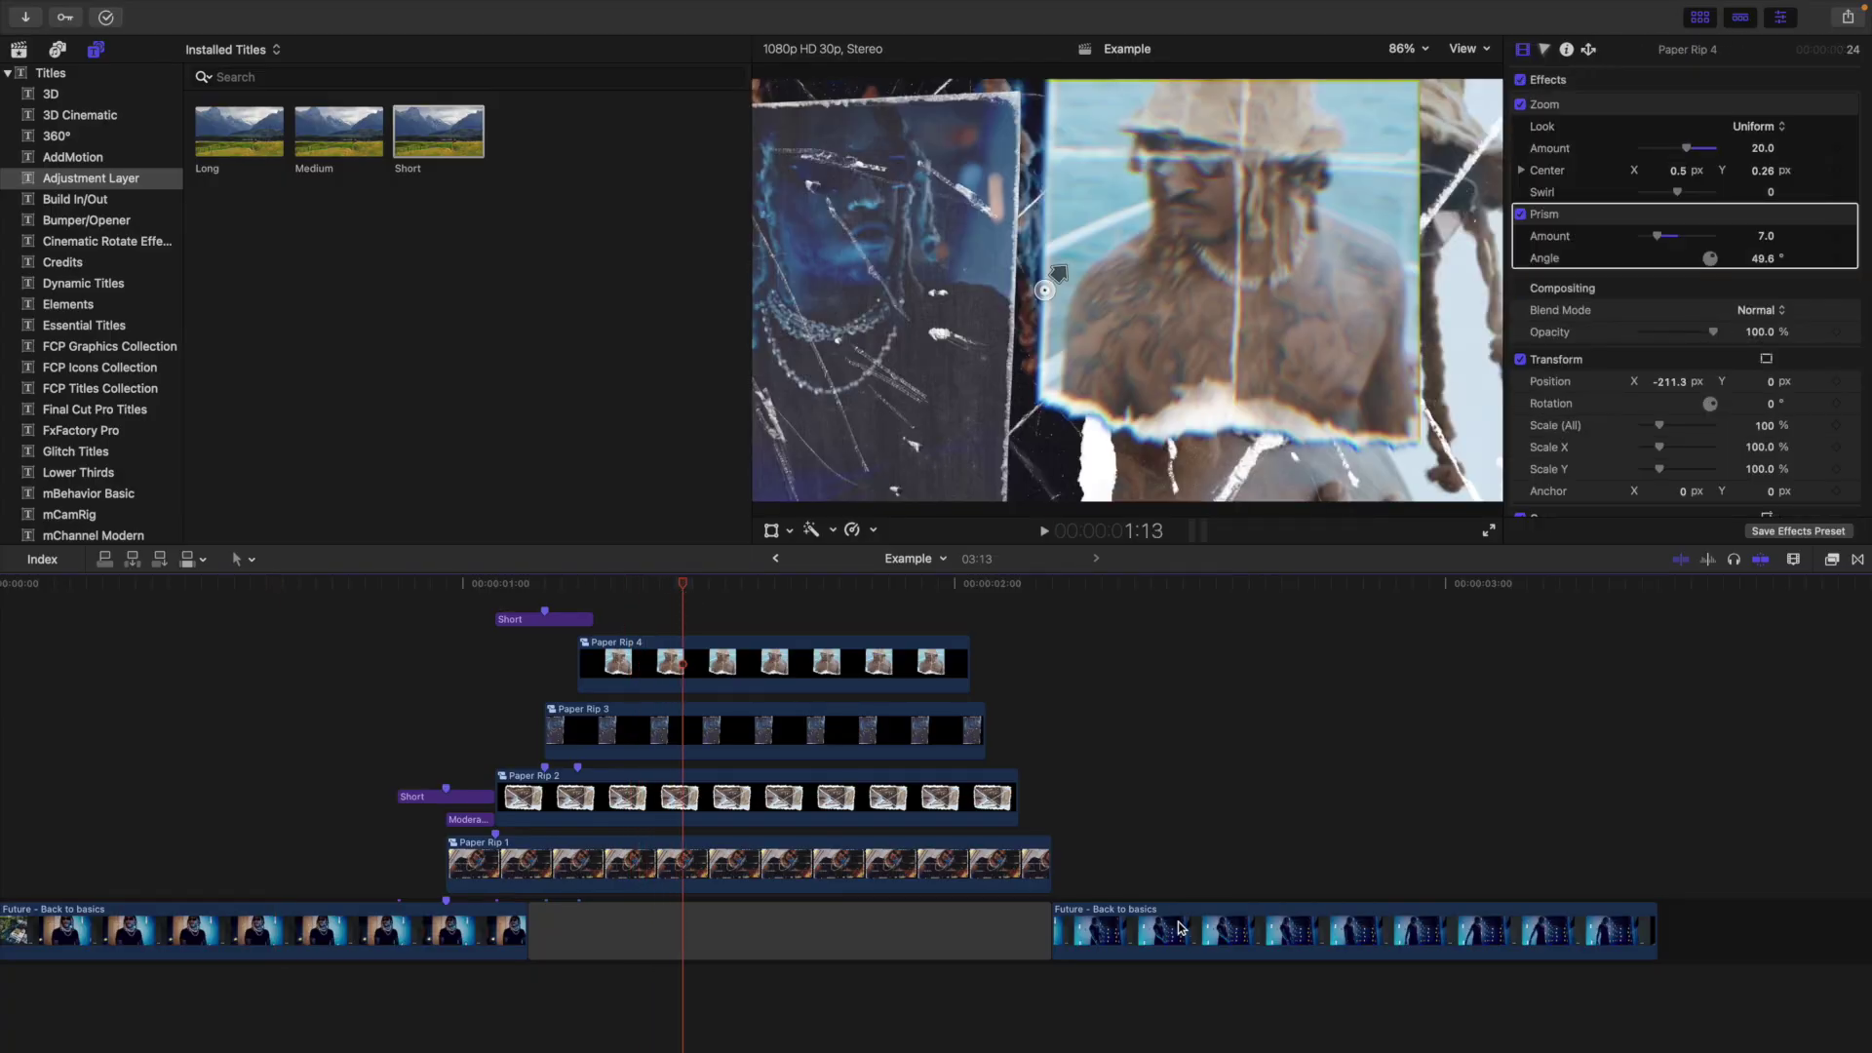
Select the four Paper Rip clips and the gap below them and trim all their ends to the playhead at 1:13
{"action": "left_click", "coordinate": [774, 679]}
{"action": "left_click", "coordinate": [756, 741], "text": "super"}
{"action": "left_click", "coordinate": [741, 814], "text": "super"}
{"action": "left_click", "coordinate": [719, 876], "text": "super"}
{"action": "left_click", "coordinate": [715, 939], "text": "super"}
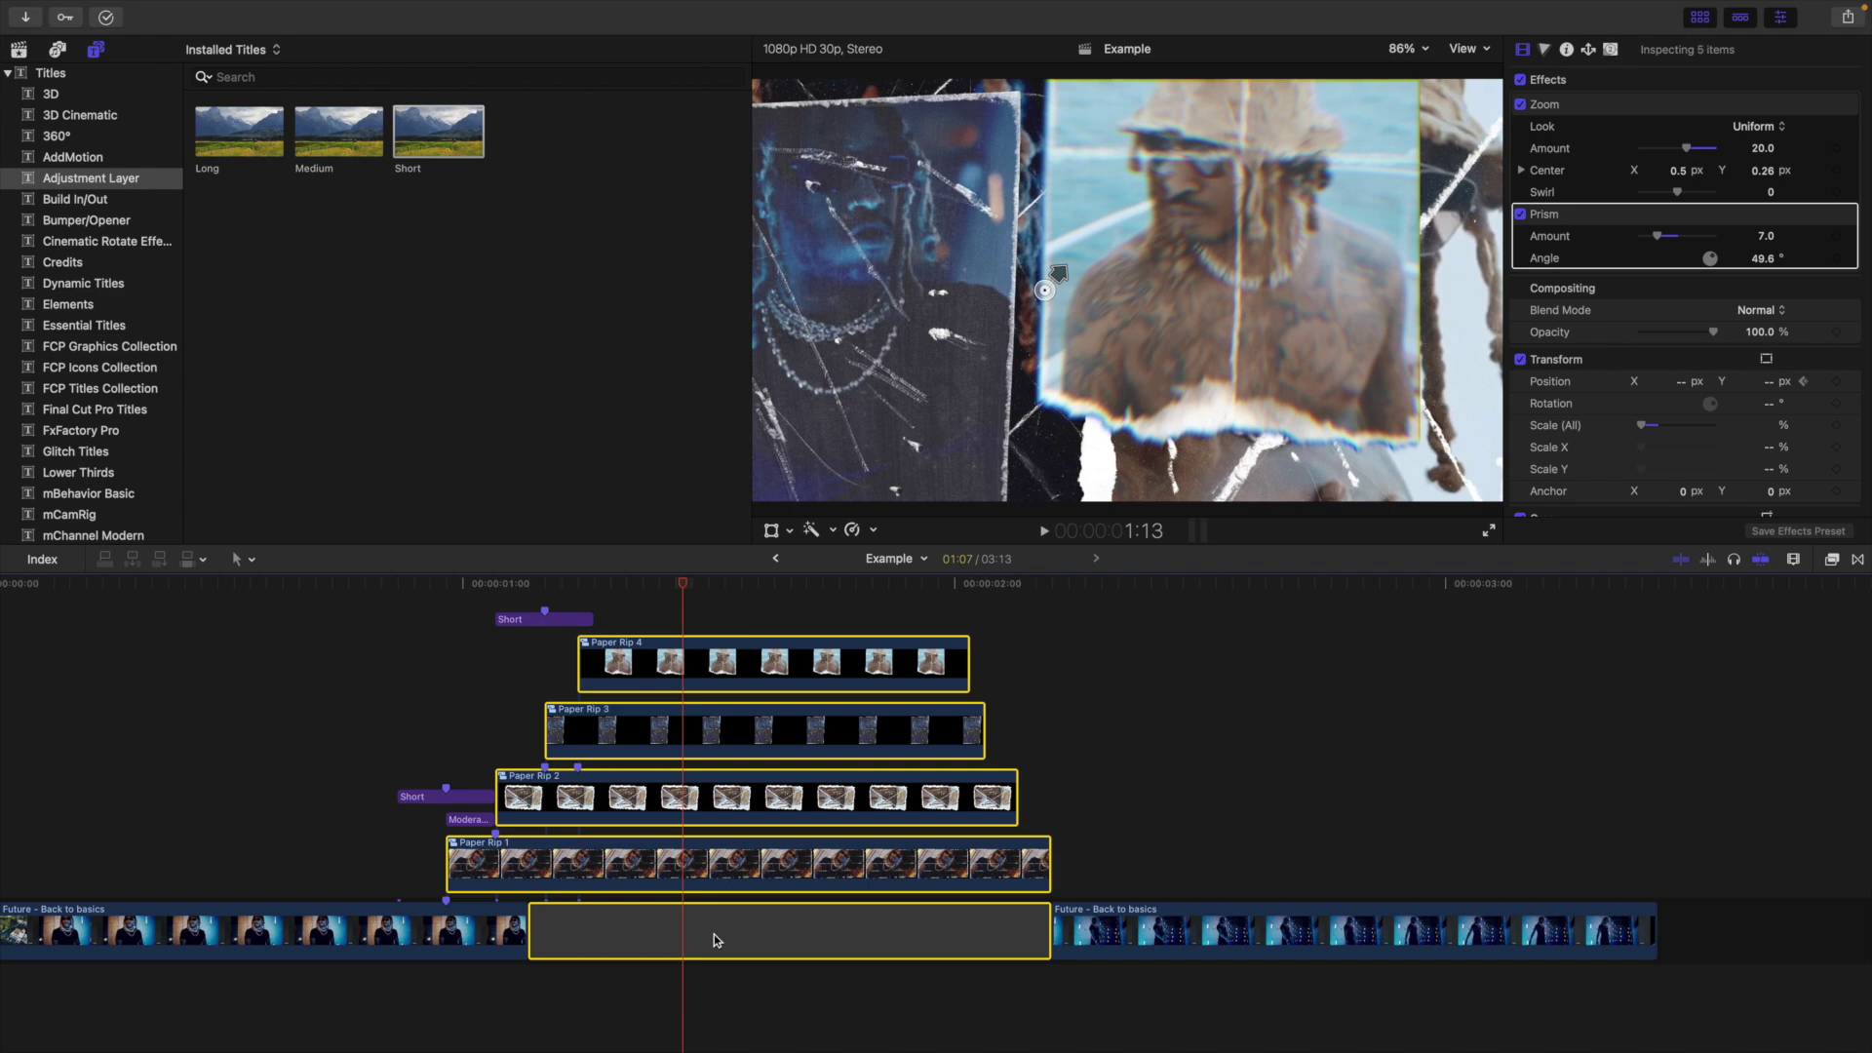
{"action": "key", "text": "alt+bracketright"}
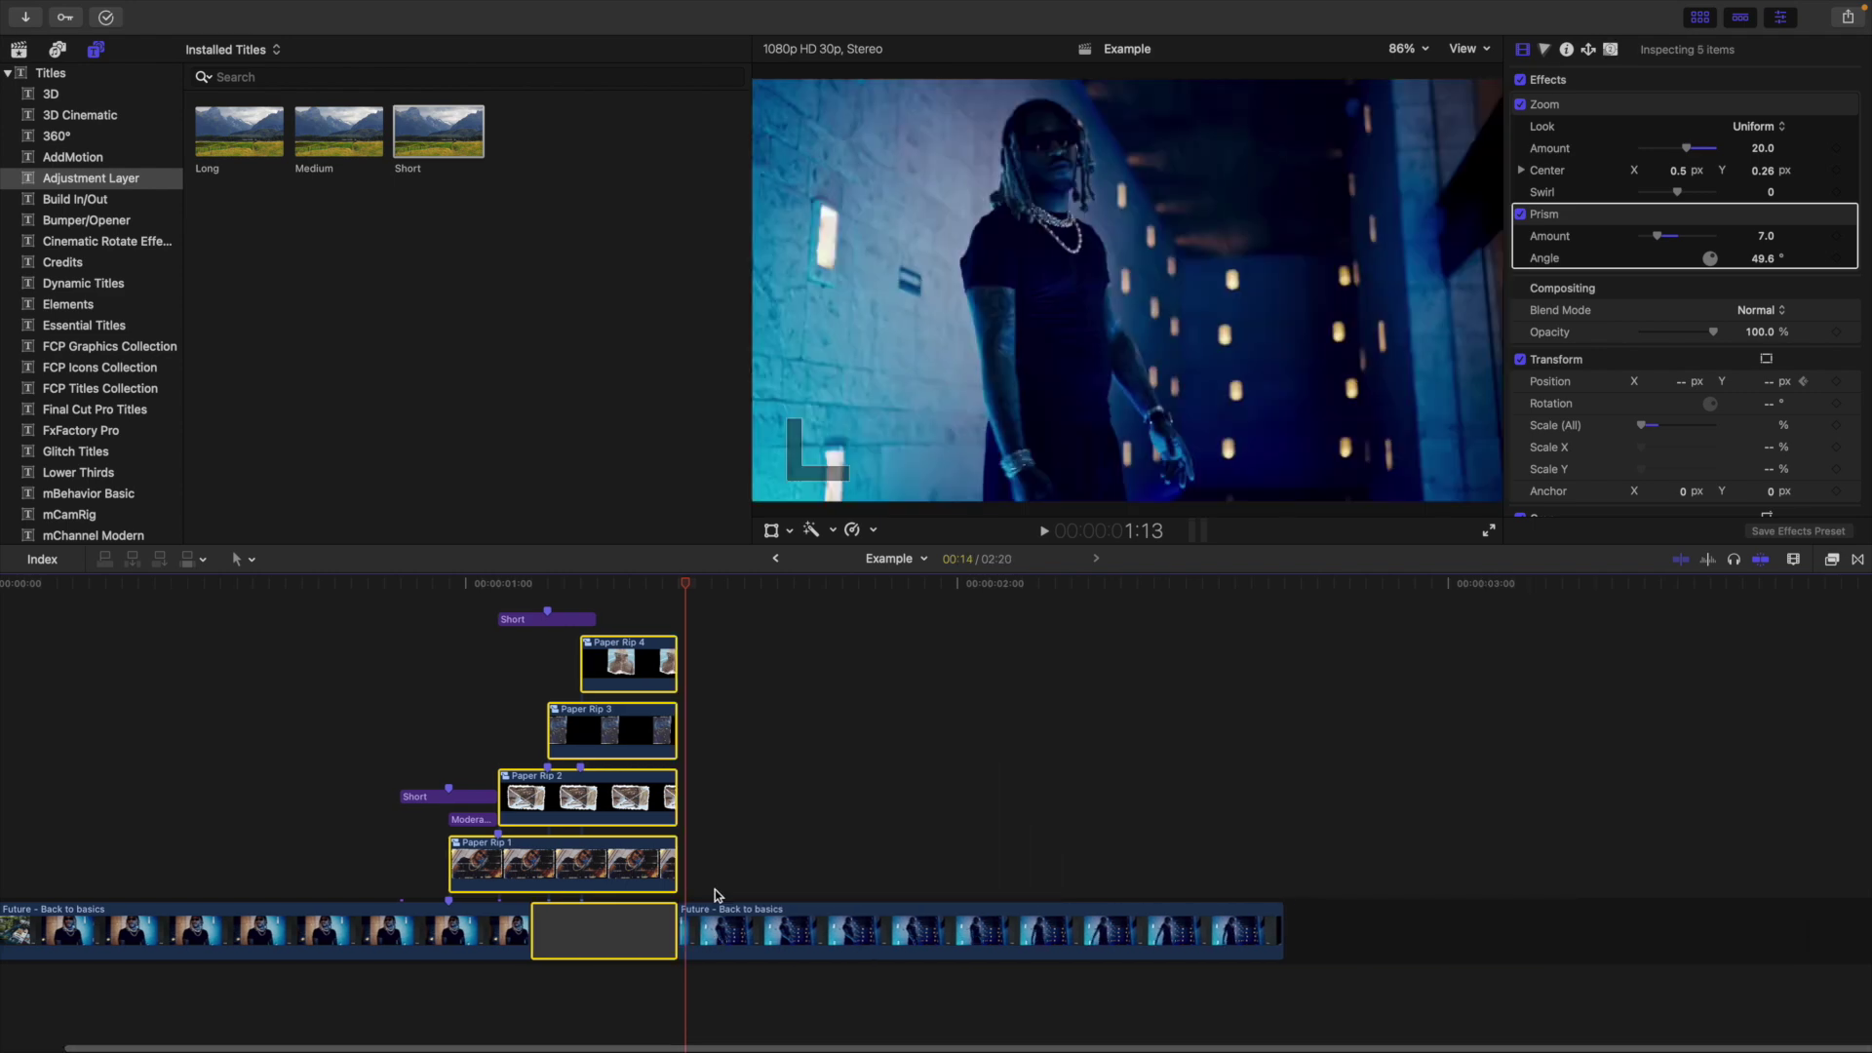
Play the sequence through the shortened collage to review its timing
{"action": "left_click", "coordinate": [641, 624]}
{"action": "key", "text": "super+equal"}
{"action": "key", "text": "super+equal"}
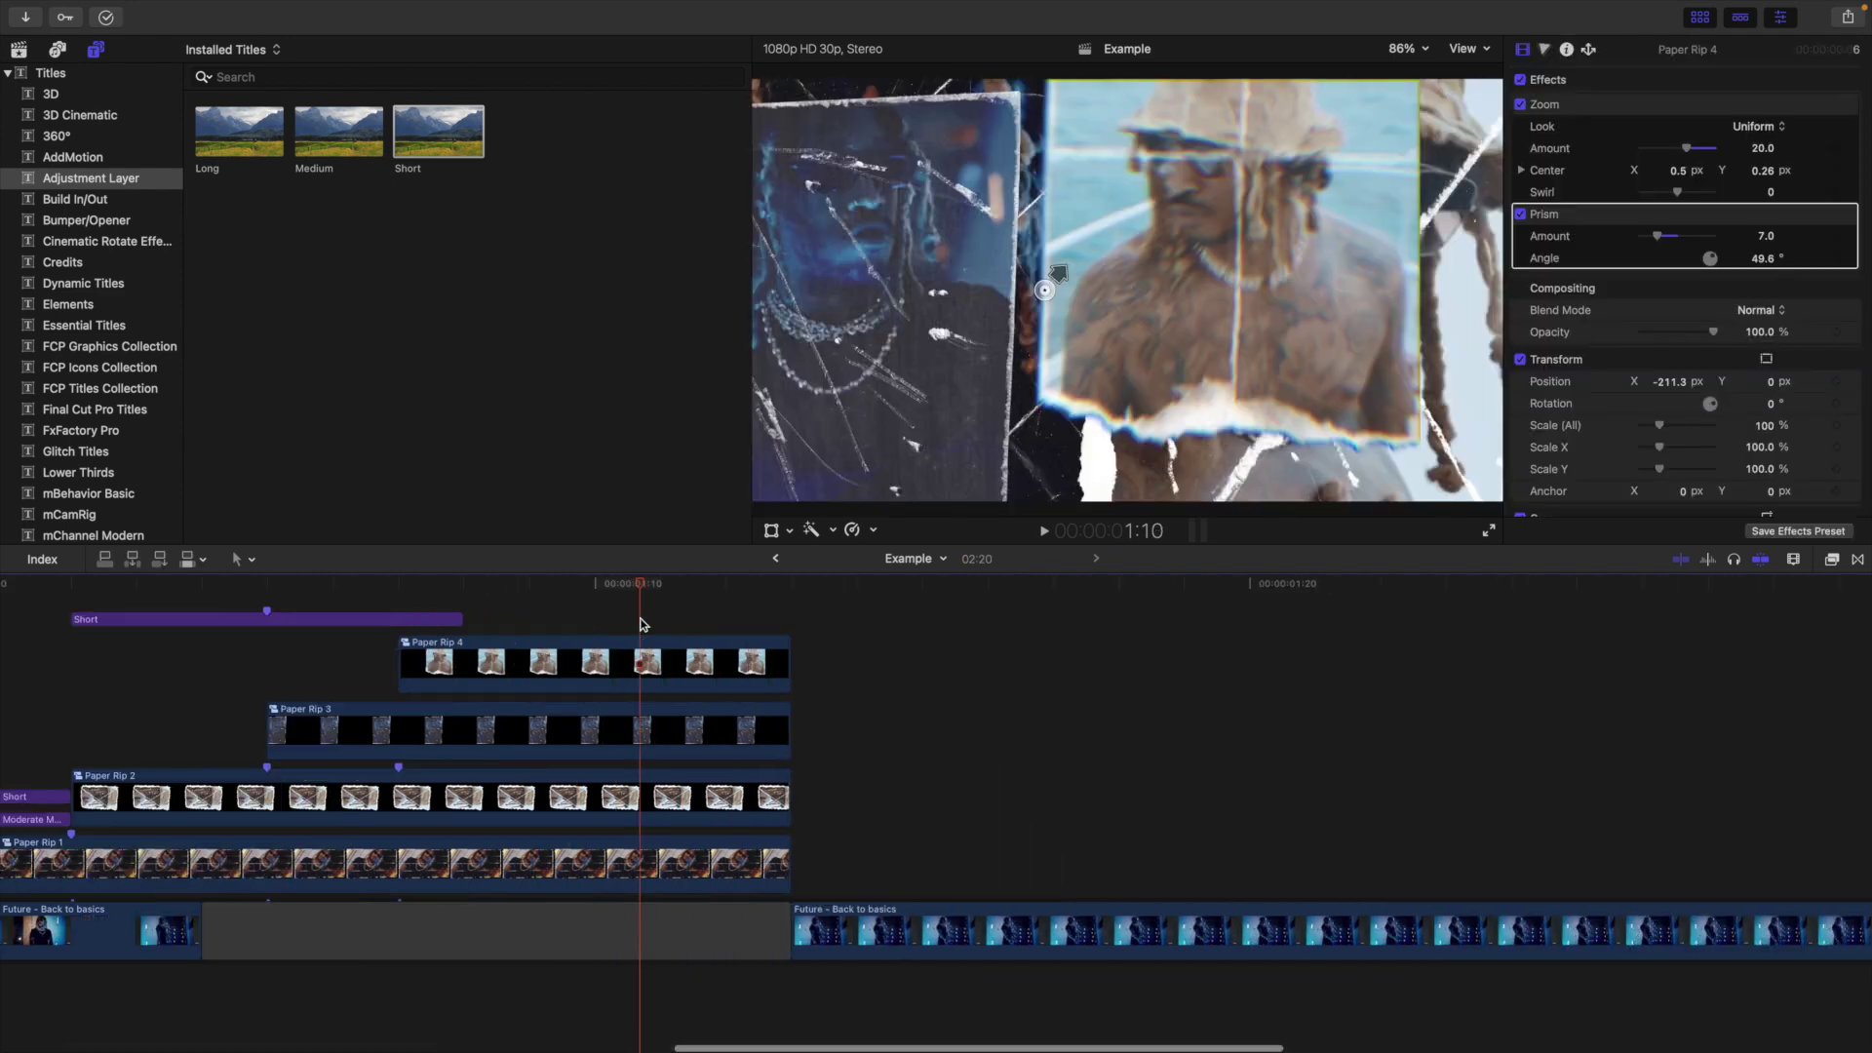
{"action": "left_click", "coordinate": [393, 623]}
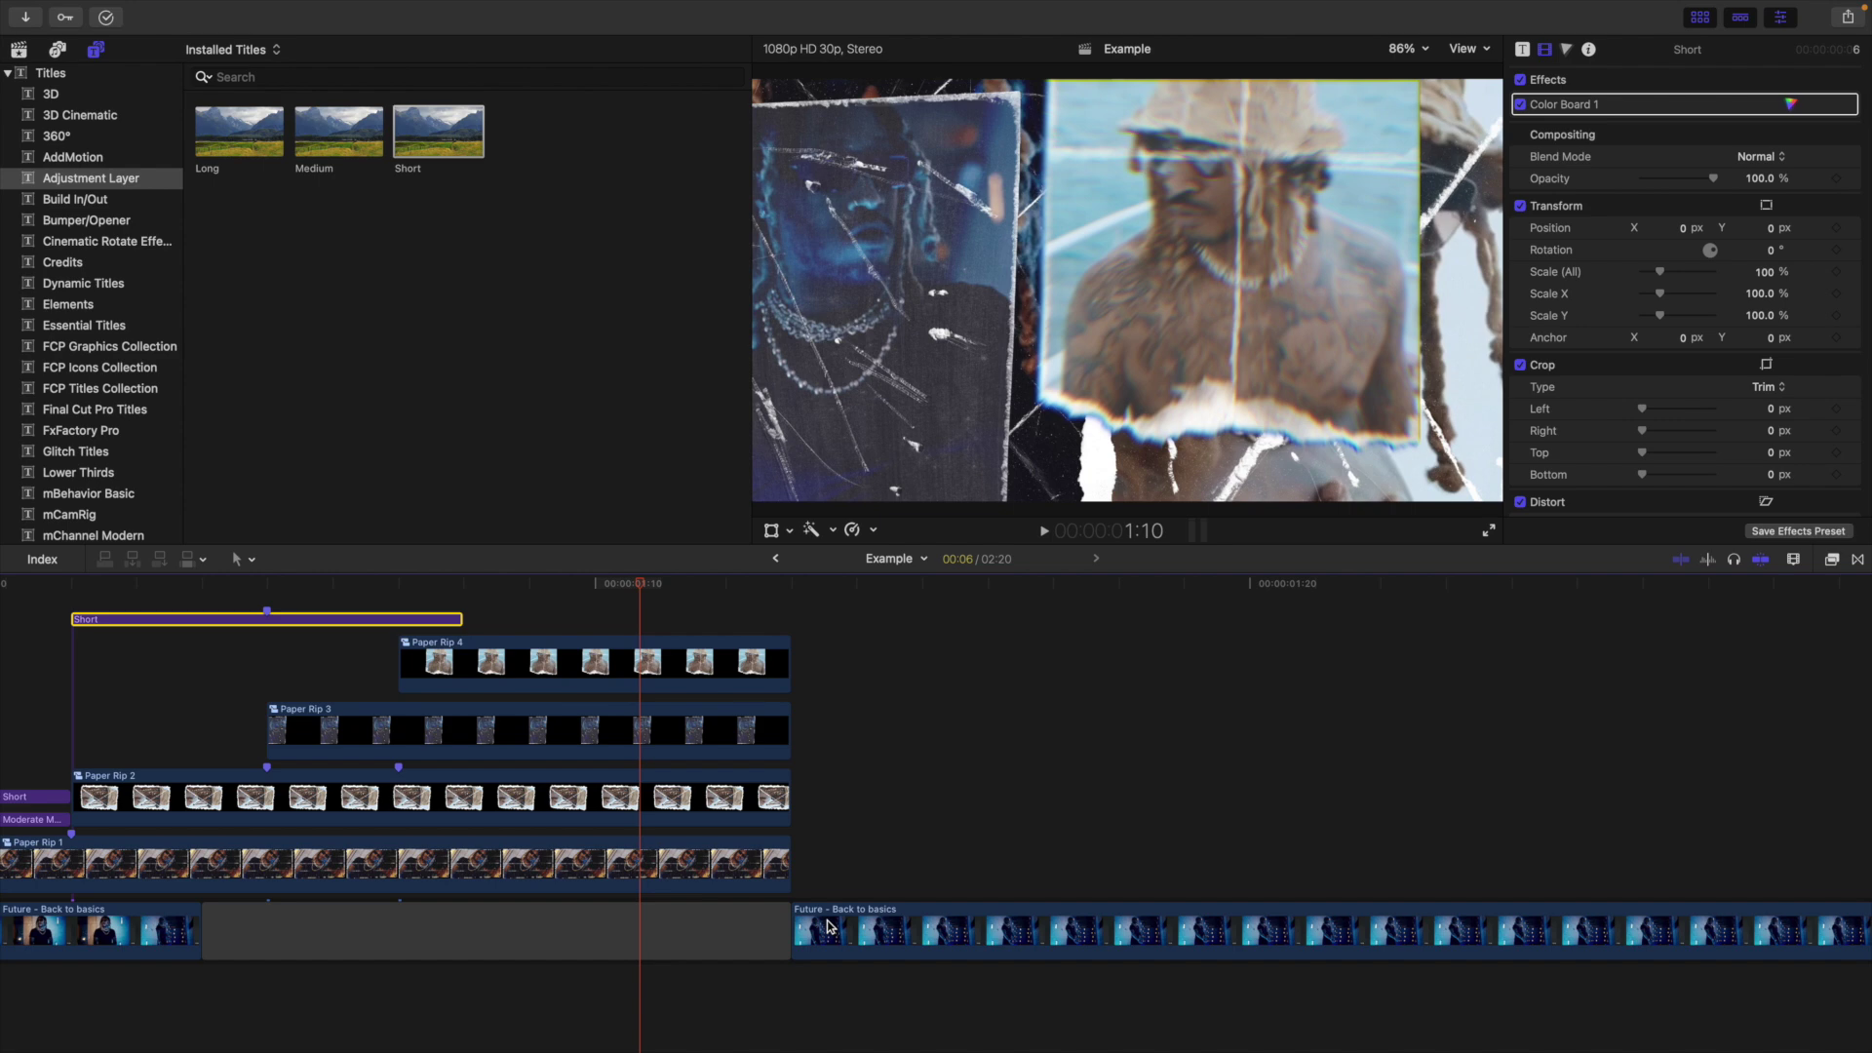
{"action": "key", "text": "super+minus"}
{"action": "key", "text": "super+minus"}
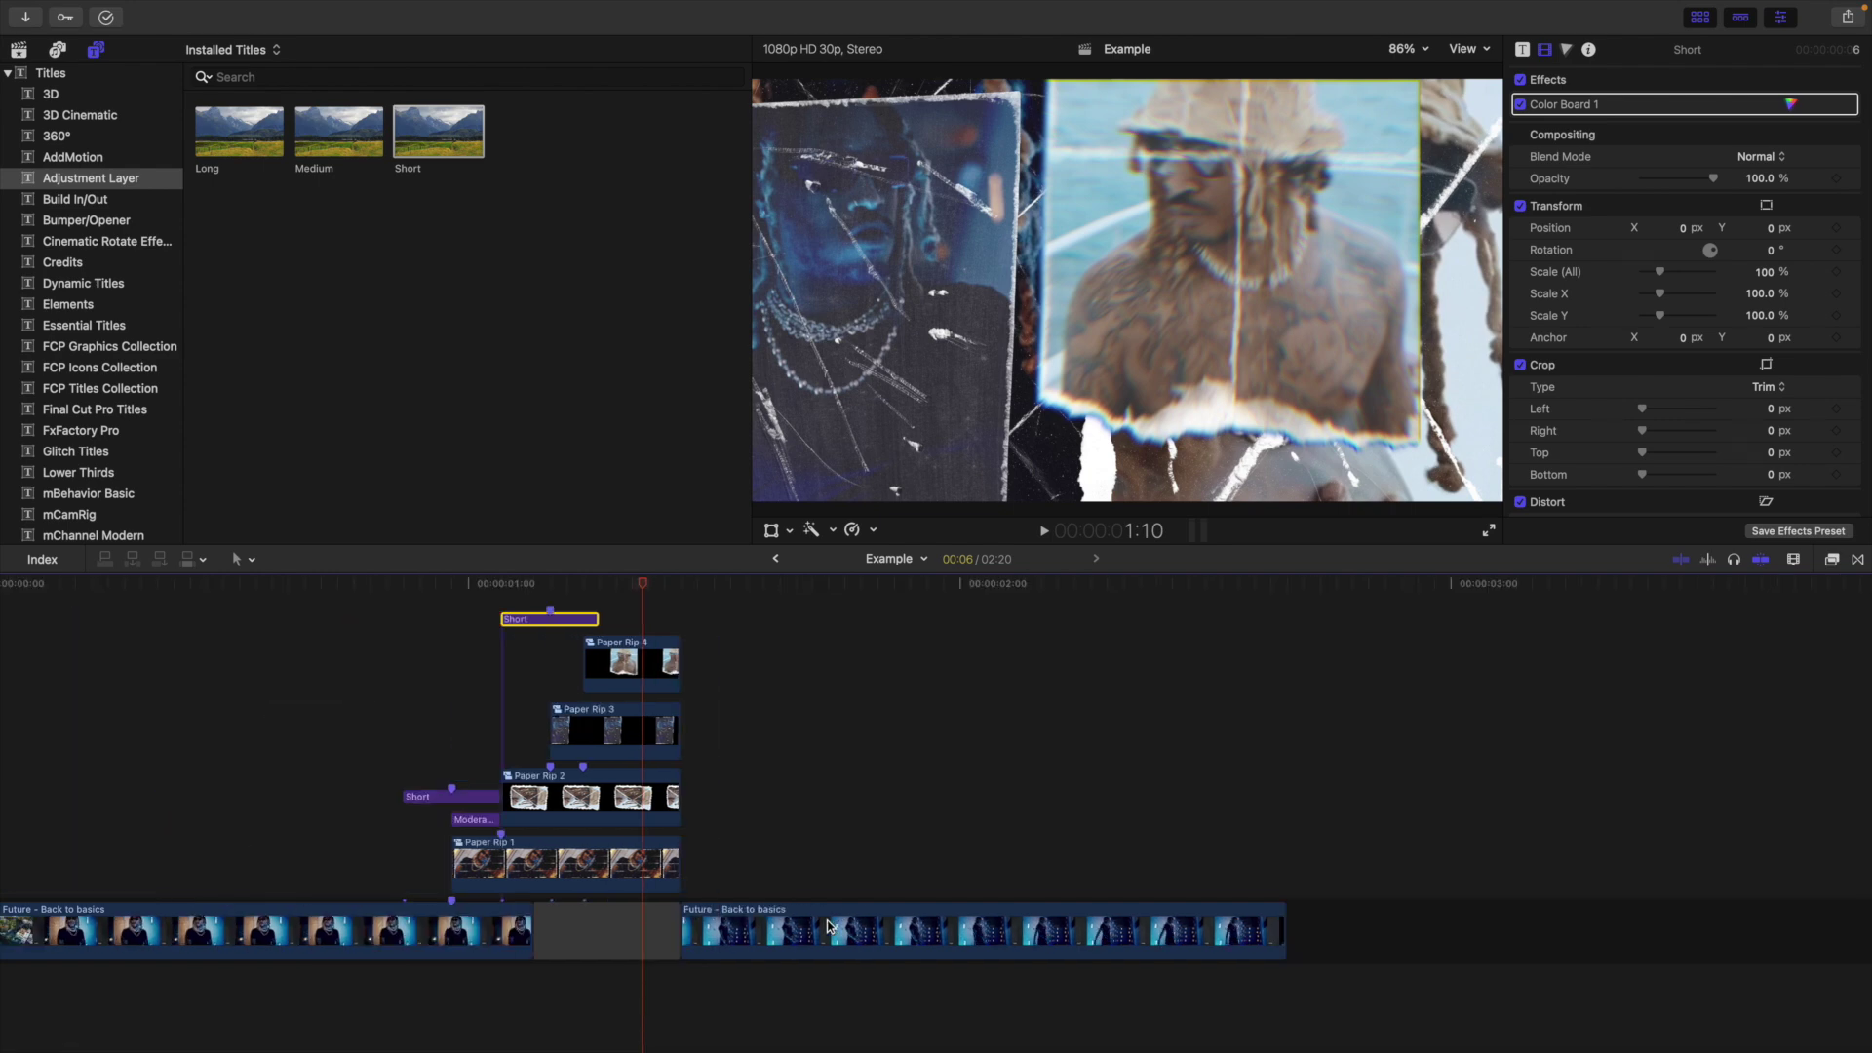
{"action": "left_click", "coordinate": [101, 763]}
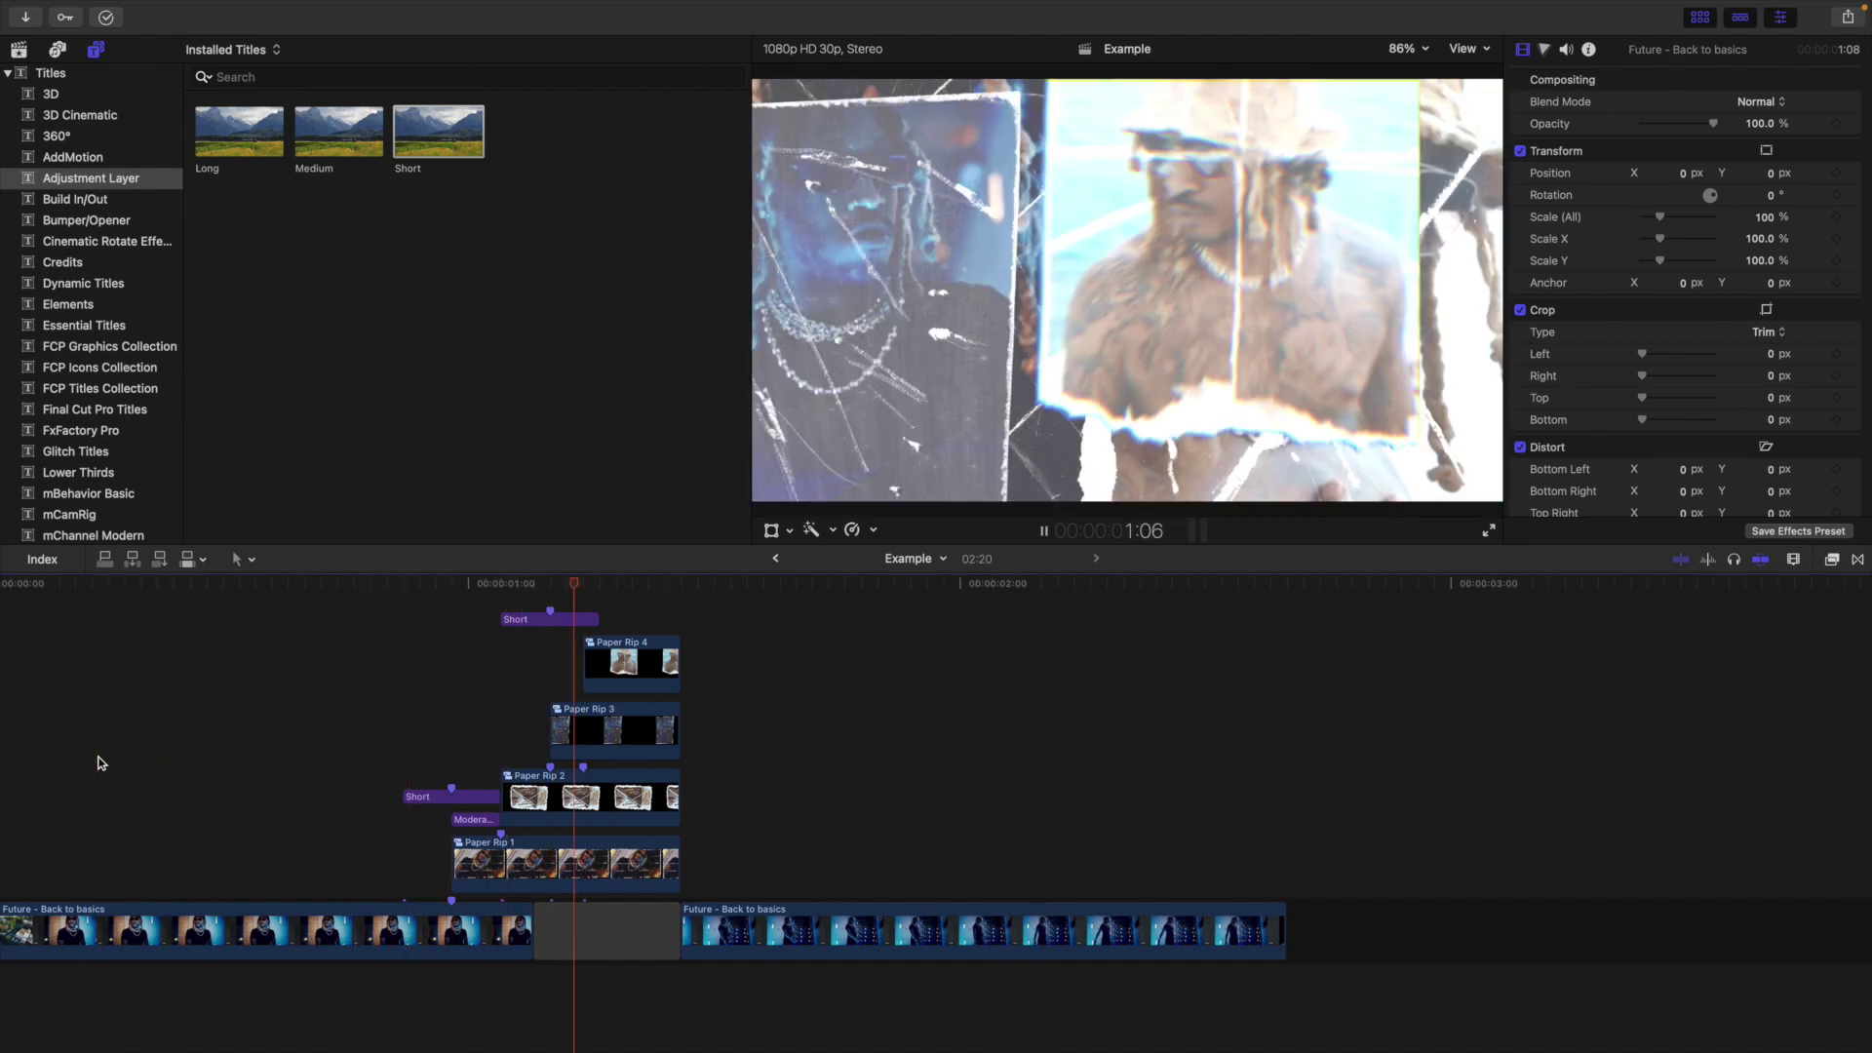
{"action": "key", "text": "space"}
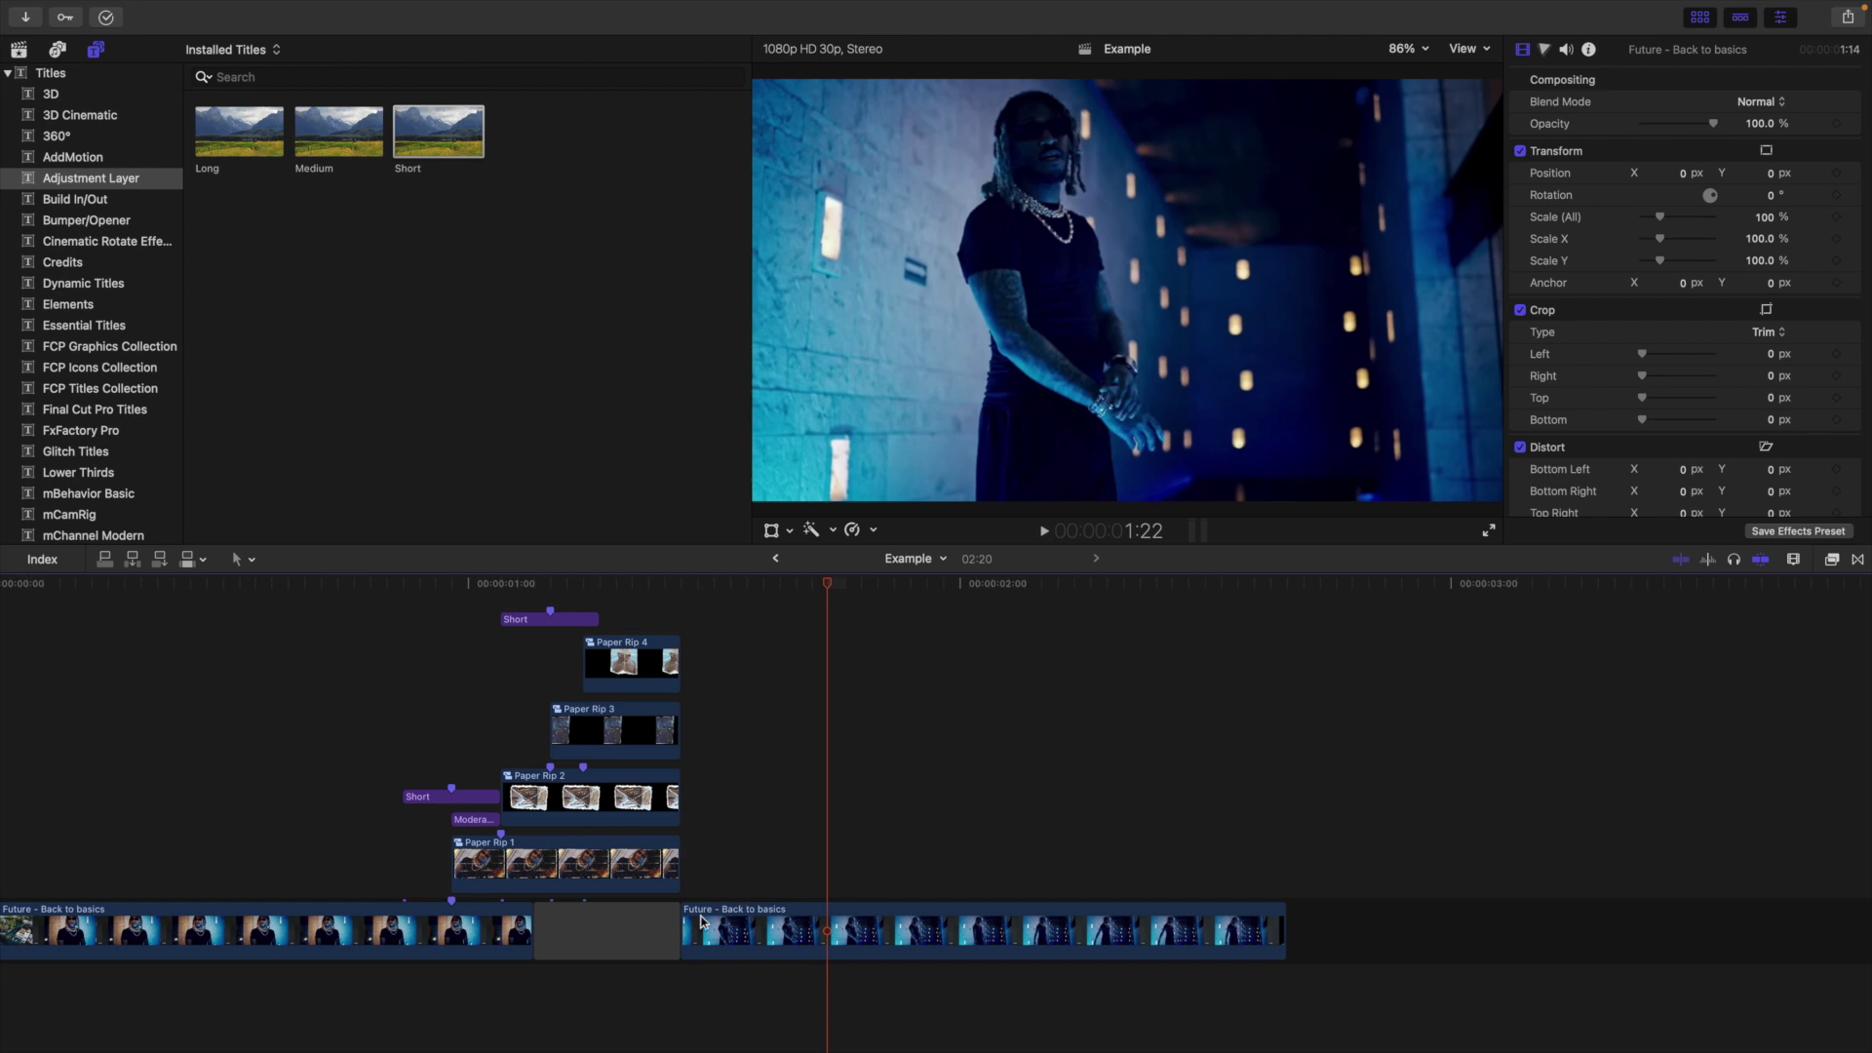
Extend the gap and the ends of all four Paper Rip clips by two frames so they finish at 1:15
{"action": "left_click_drag", "start_coordinate": [692, 921], "coordinate": [692, 921]}
{"action": "left_click_drag", "start_coordinate": [704, 922], "coordinate": [711, 861]}
{"action": "left_click_drag", "start_coordinate": [680, 797], "coordinate": [711, 796]}
{"action": "left_click_drag", "start_coordinate": [680, 723], "coordinate": [711, 663]}
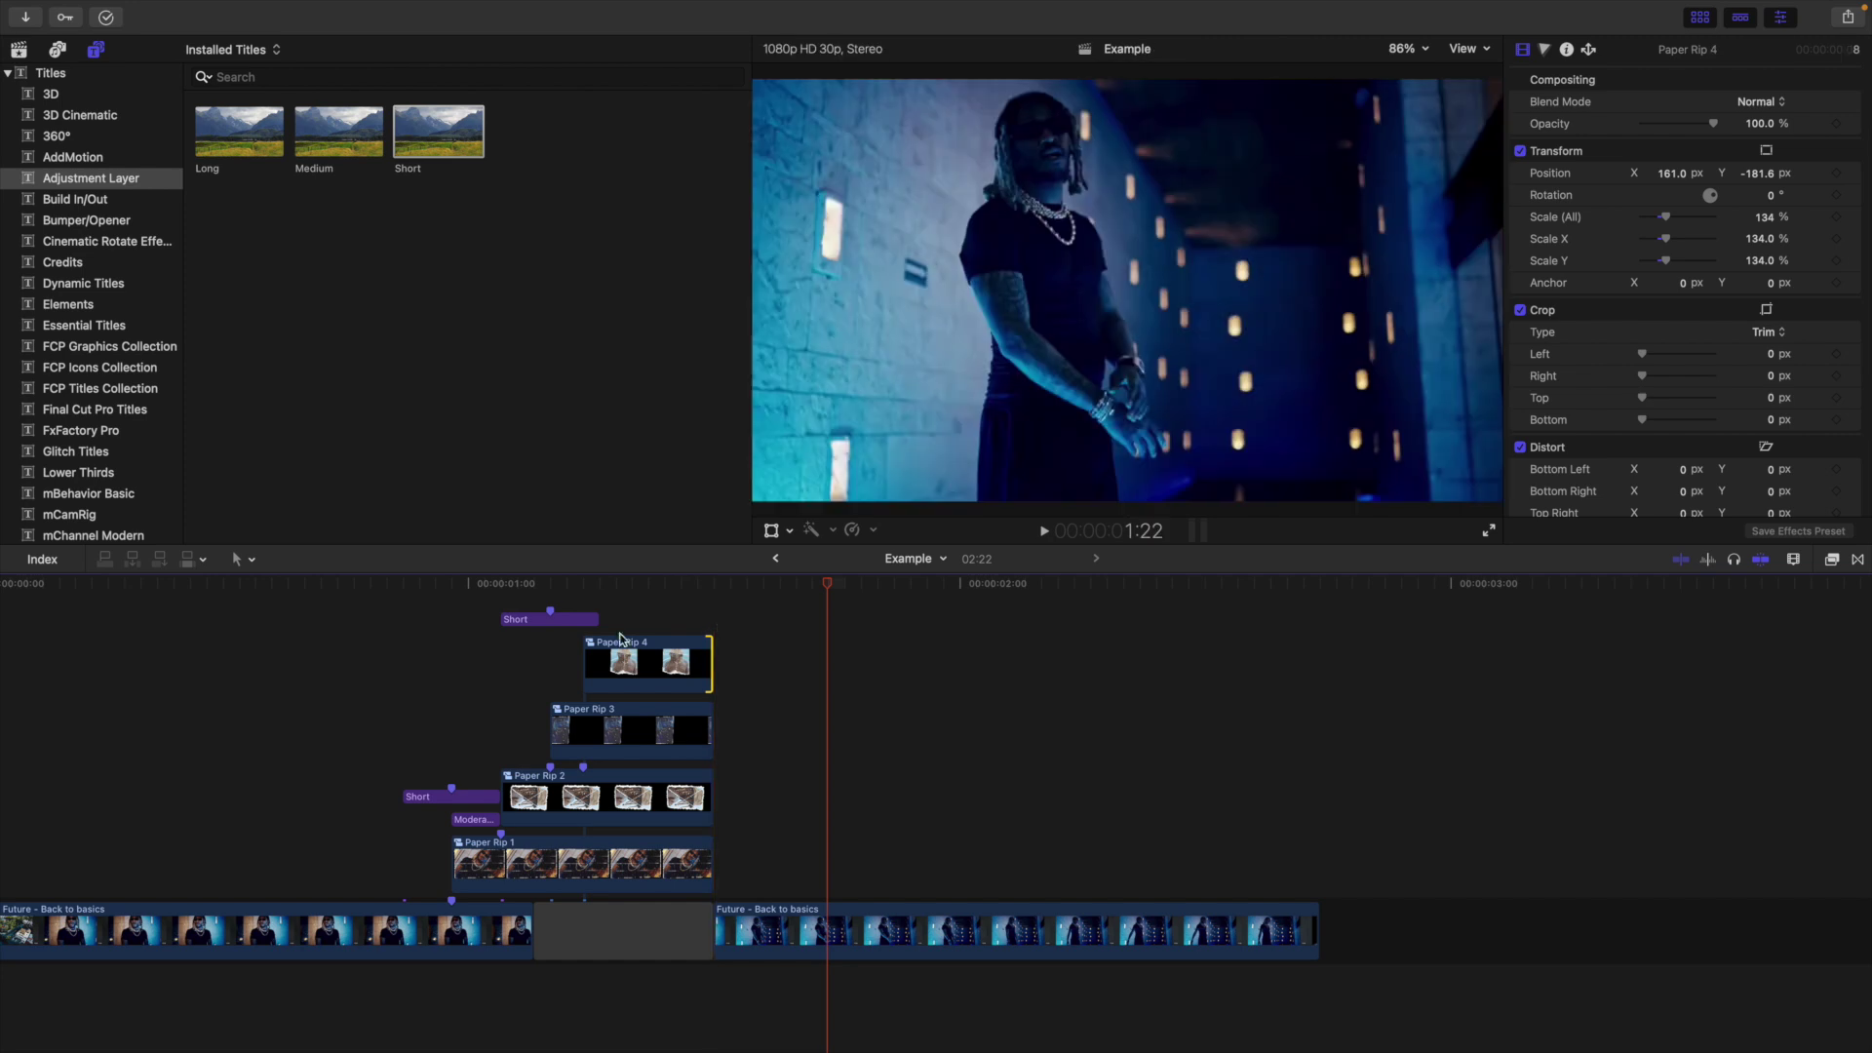
Duplicate the upper Short flash layer and align the copy's marker with the cut to the second video clip at 1:15
{"action": "left_click", "coordinate": [536, 618]}
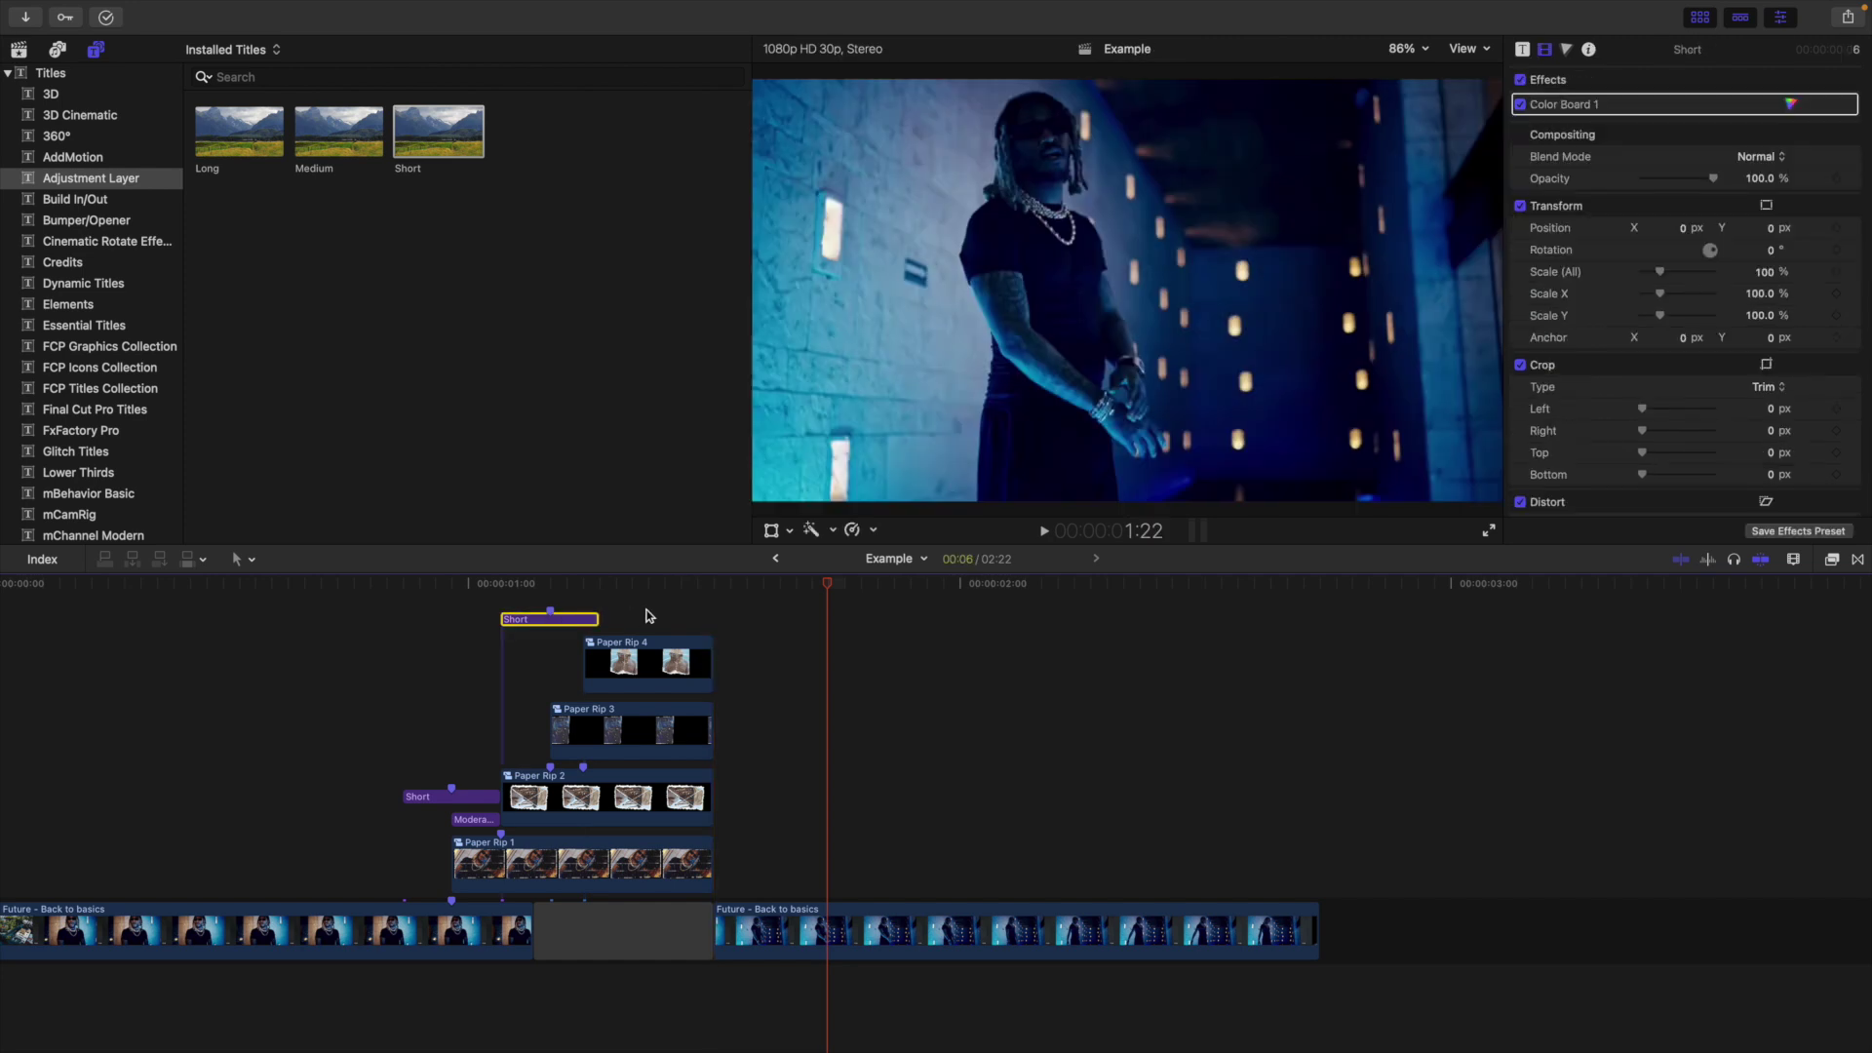
{"action": "left_click", "coordinate": [645, 612]}
{"action": "key", "text": "q"}
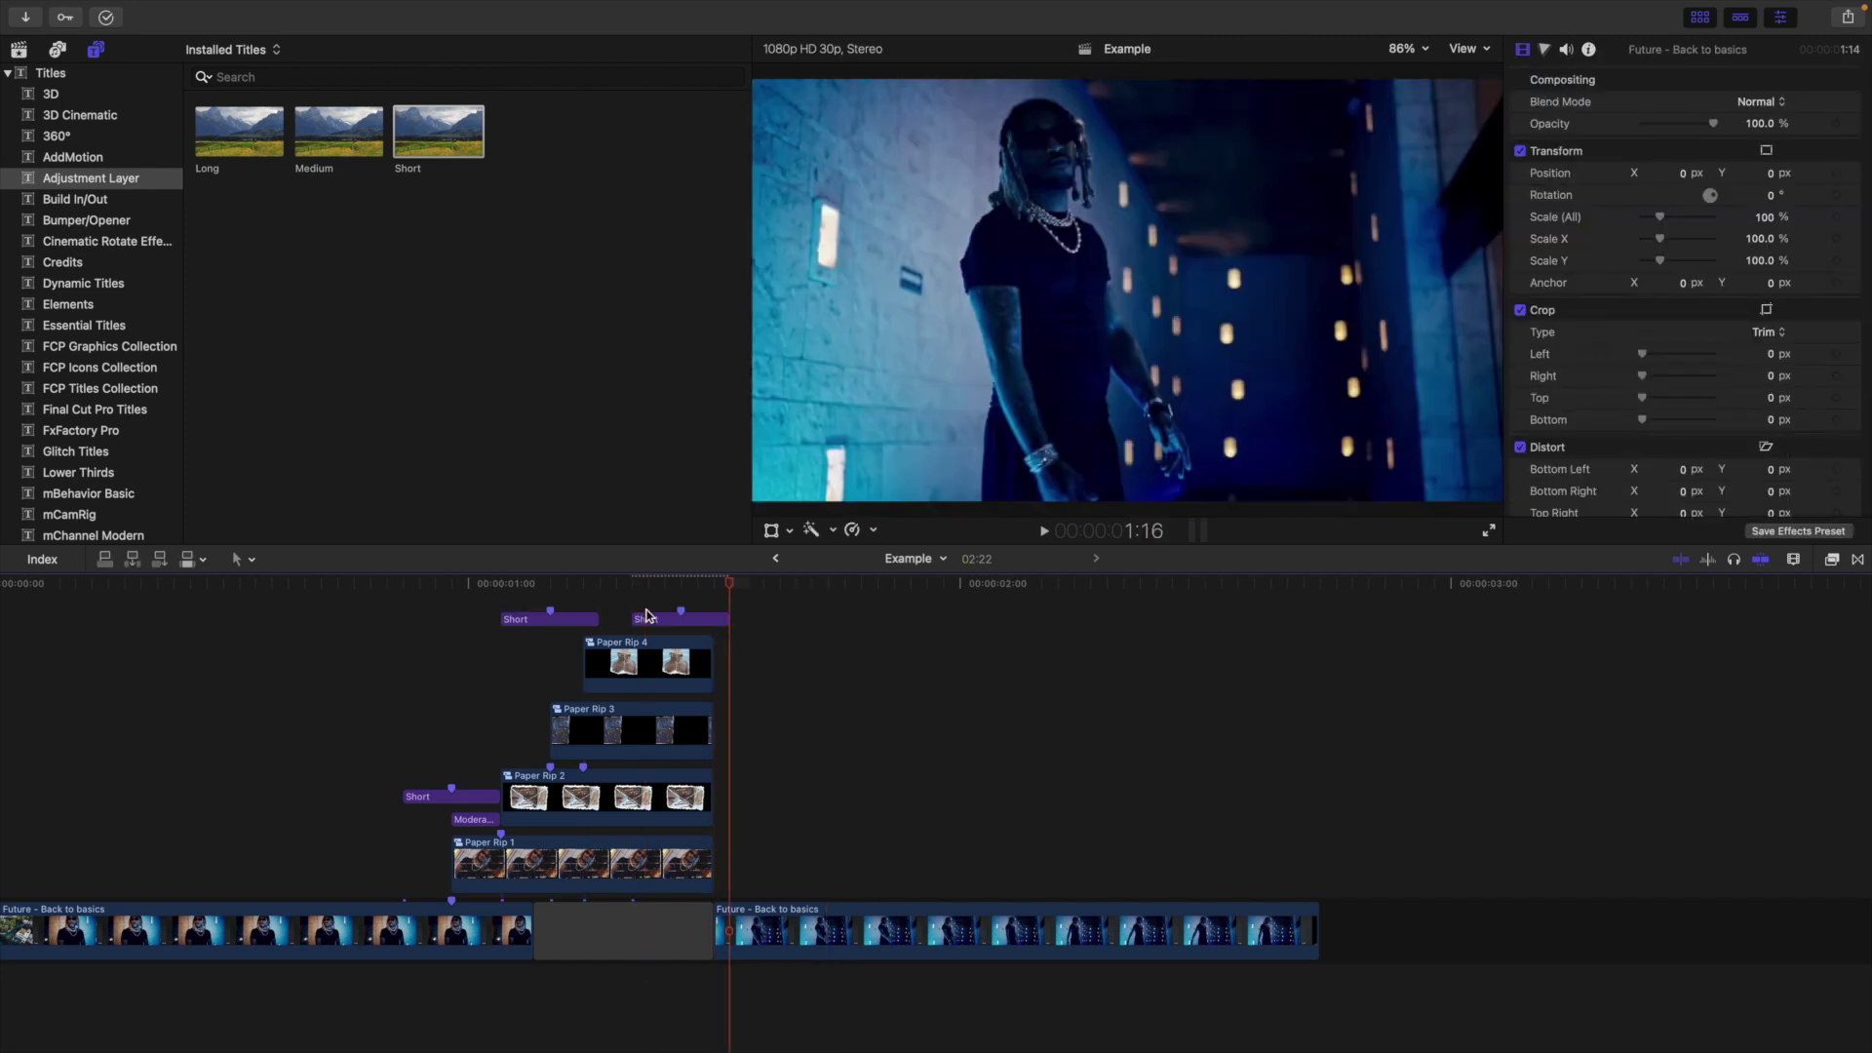
{"action": "left_click_drag", "start_coordinate": [716, 625], "coordinate": [750, 625]}
Play the transition twice to check the camera flash on the cut to the second clip
{"action": "left_click", "coordinate": [190, 712]}
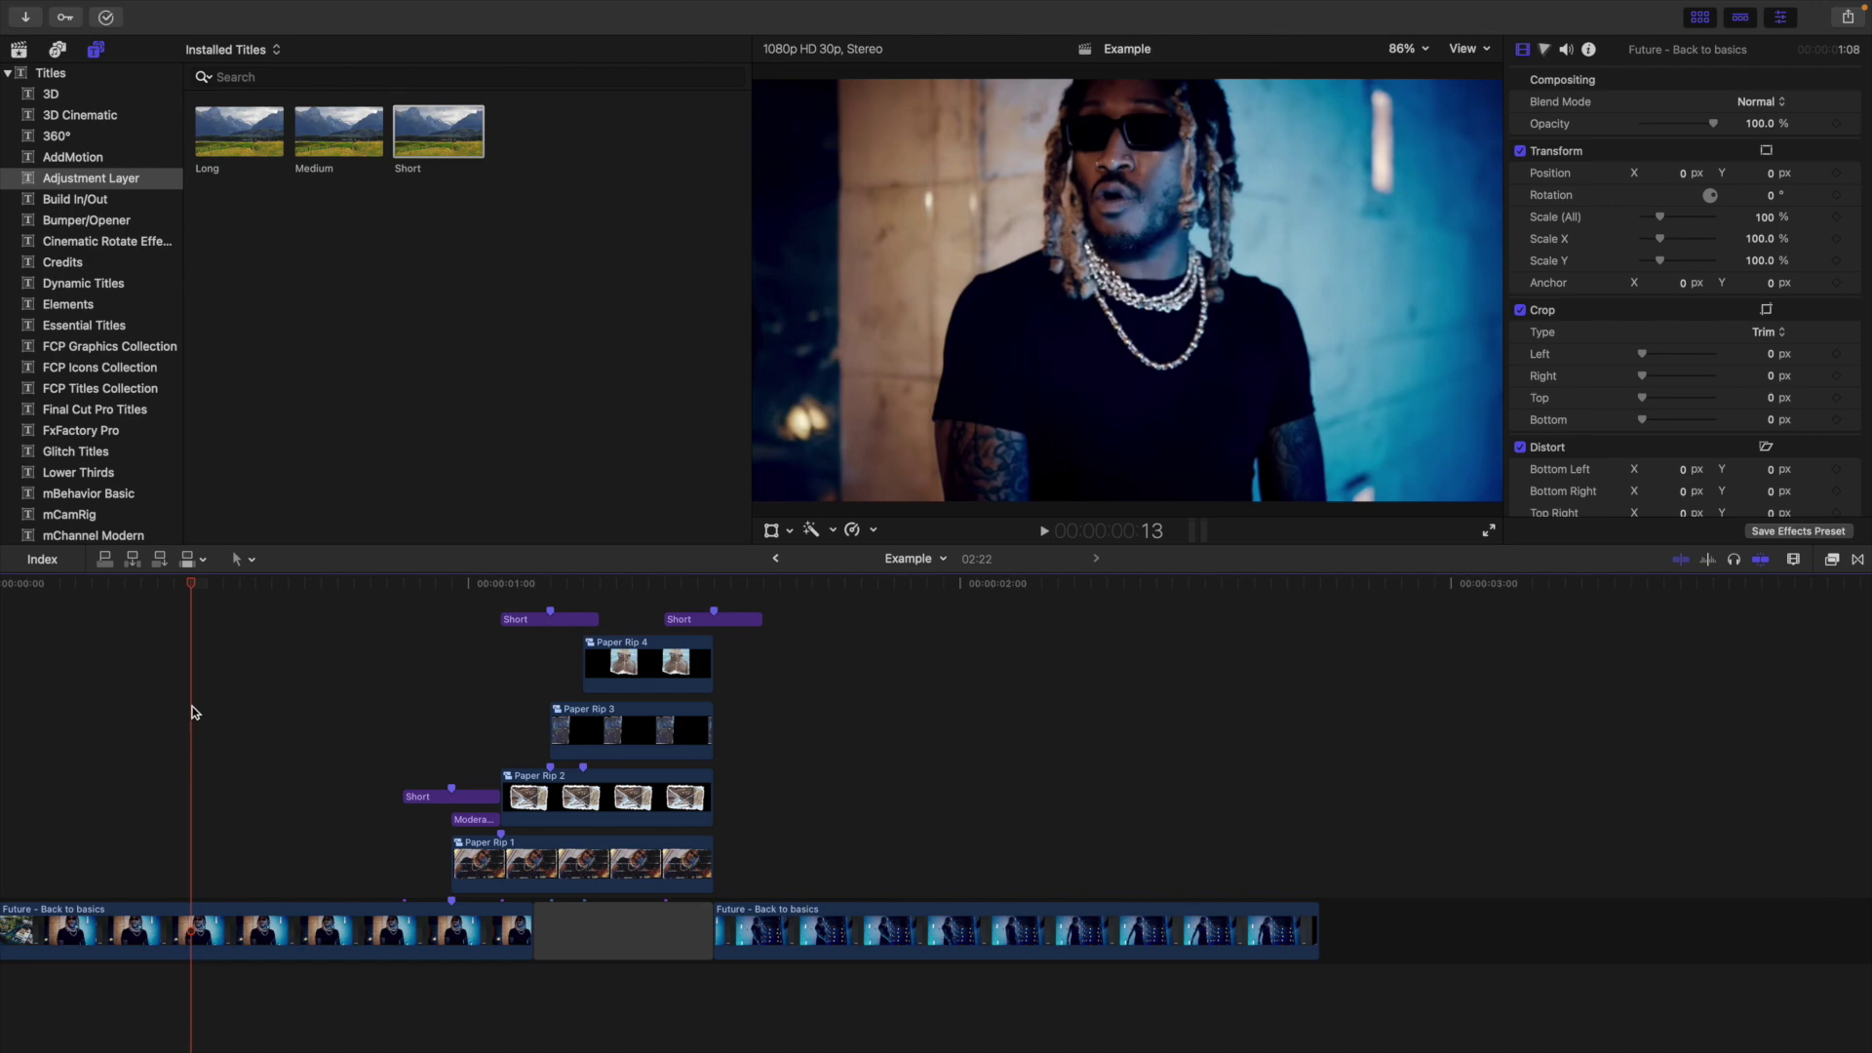
{"action": "key", "text": "space"}
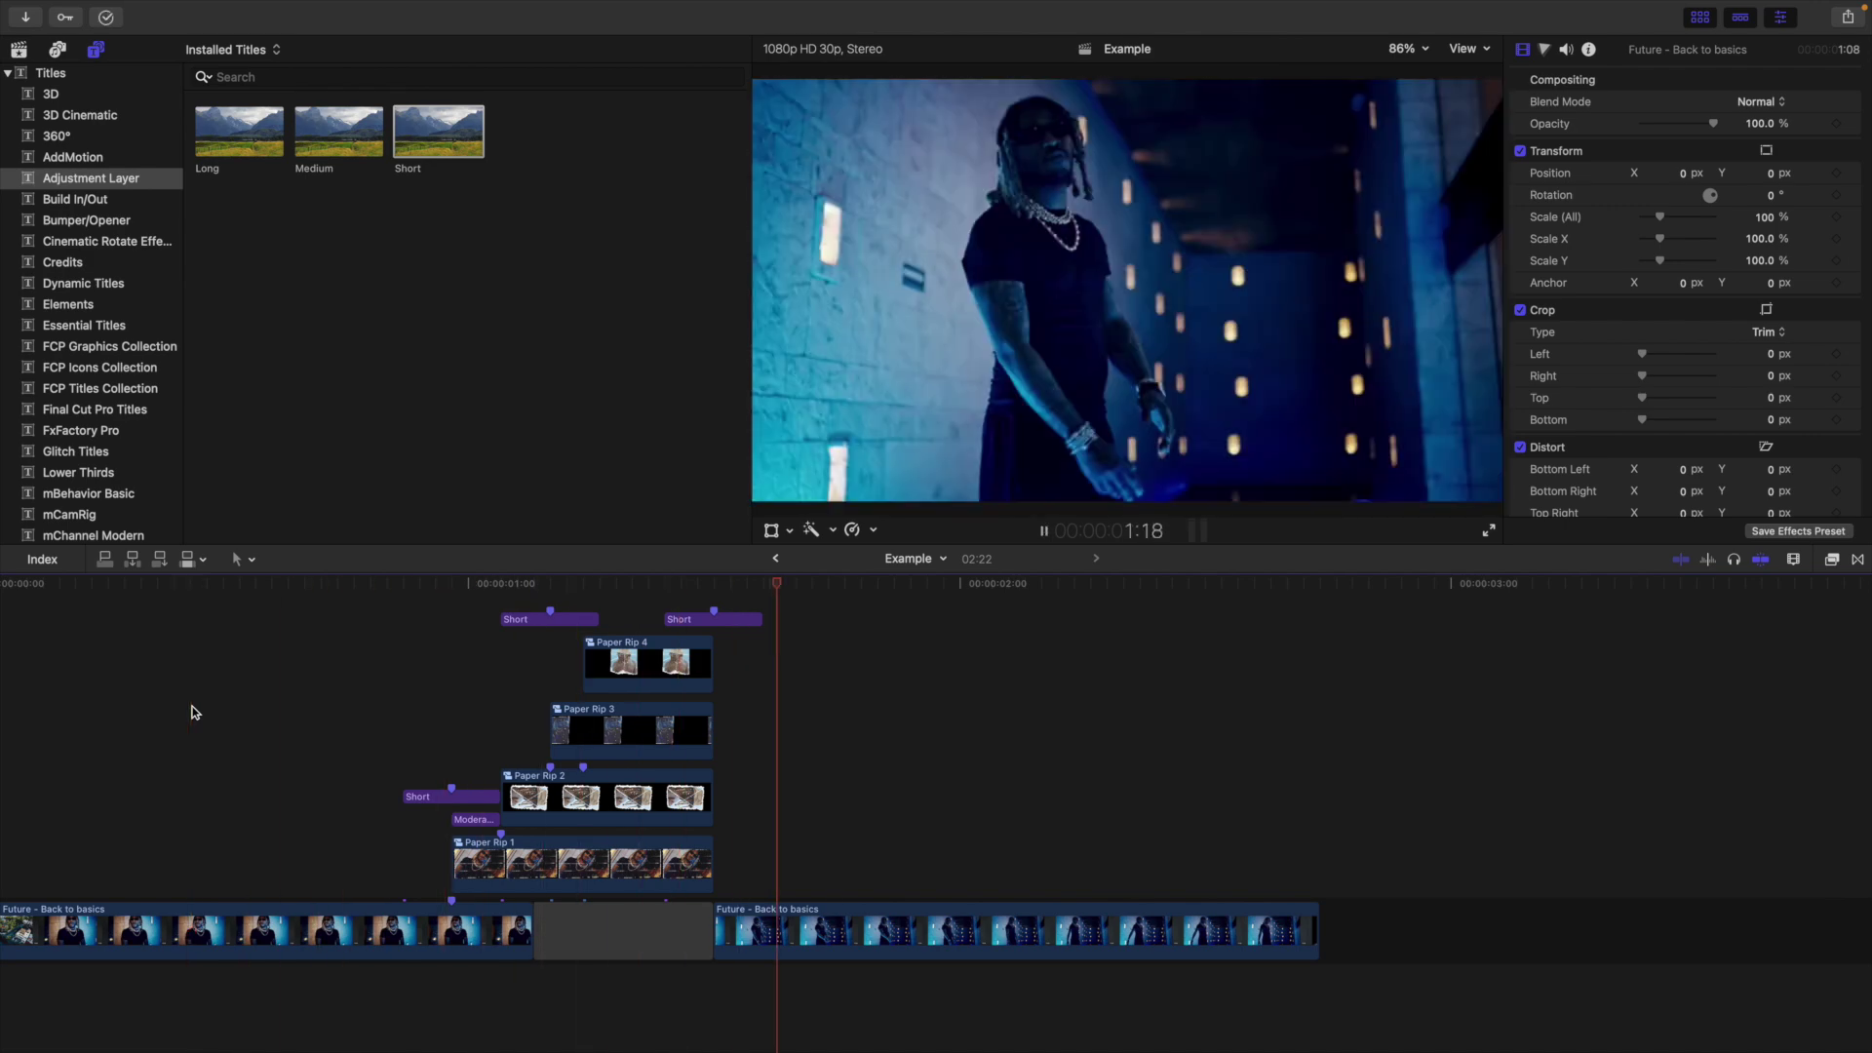
{"action": "left_click", "coordinate": [191, 712]}
{"action": "key", "text": "space"}
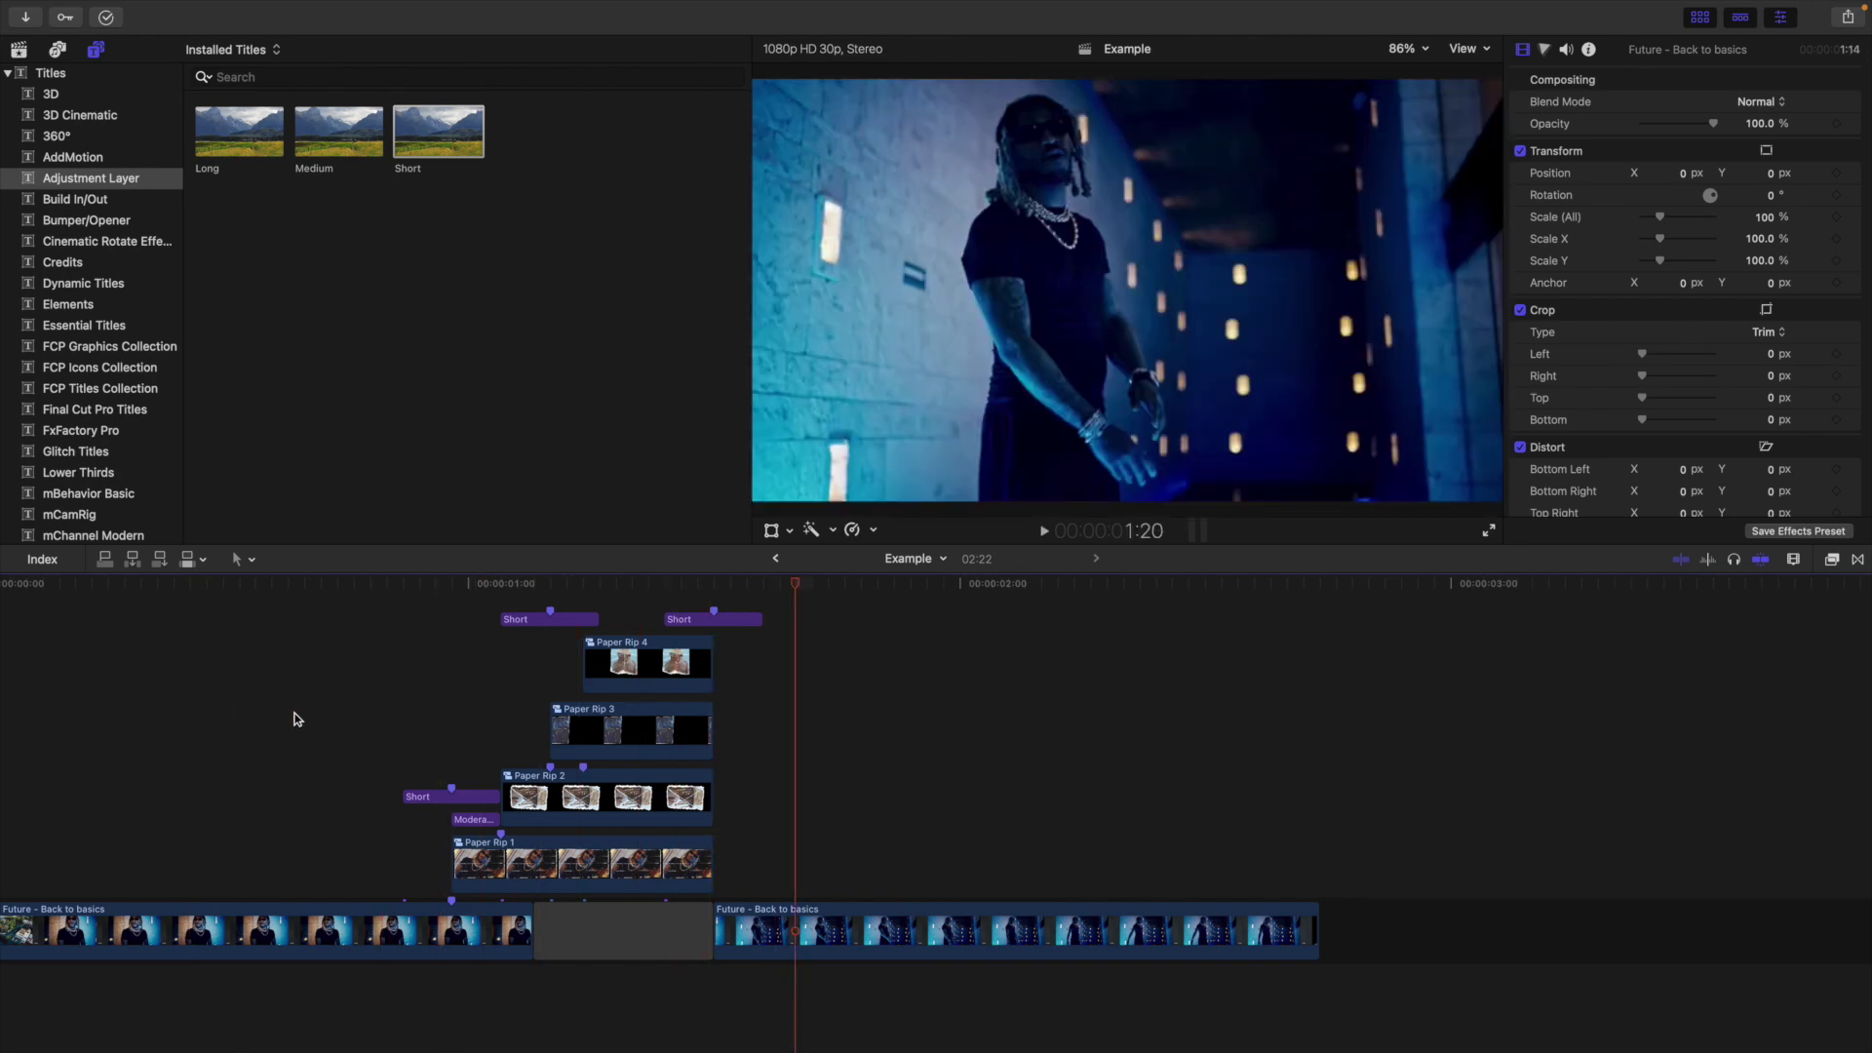
{"action": "left_click", "coordinate": [295, 712]}
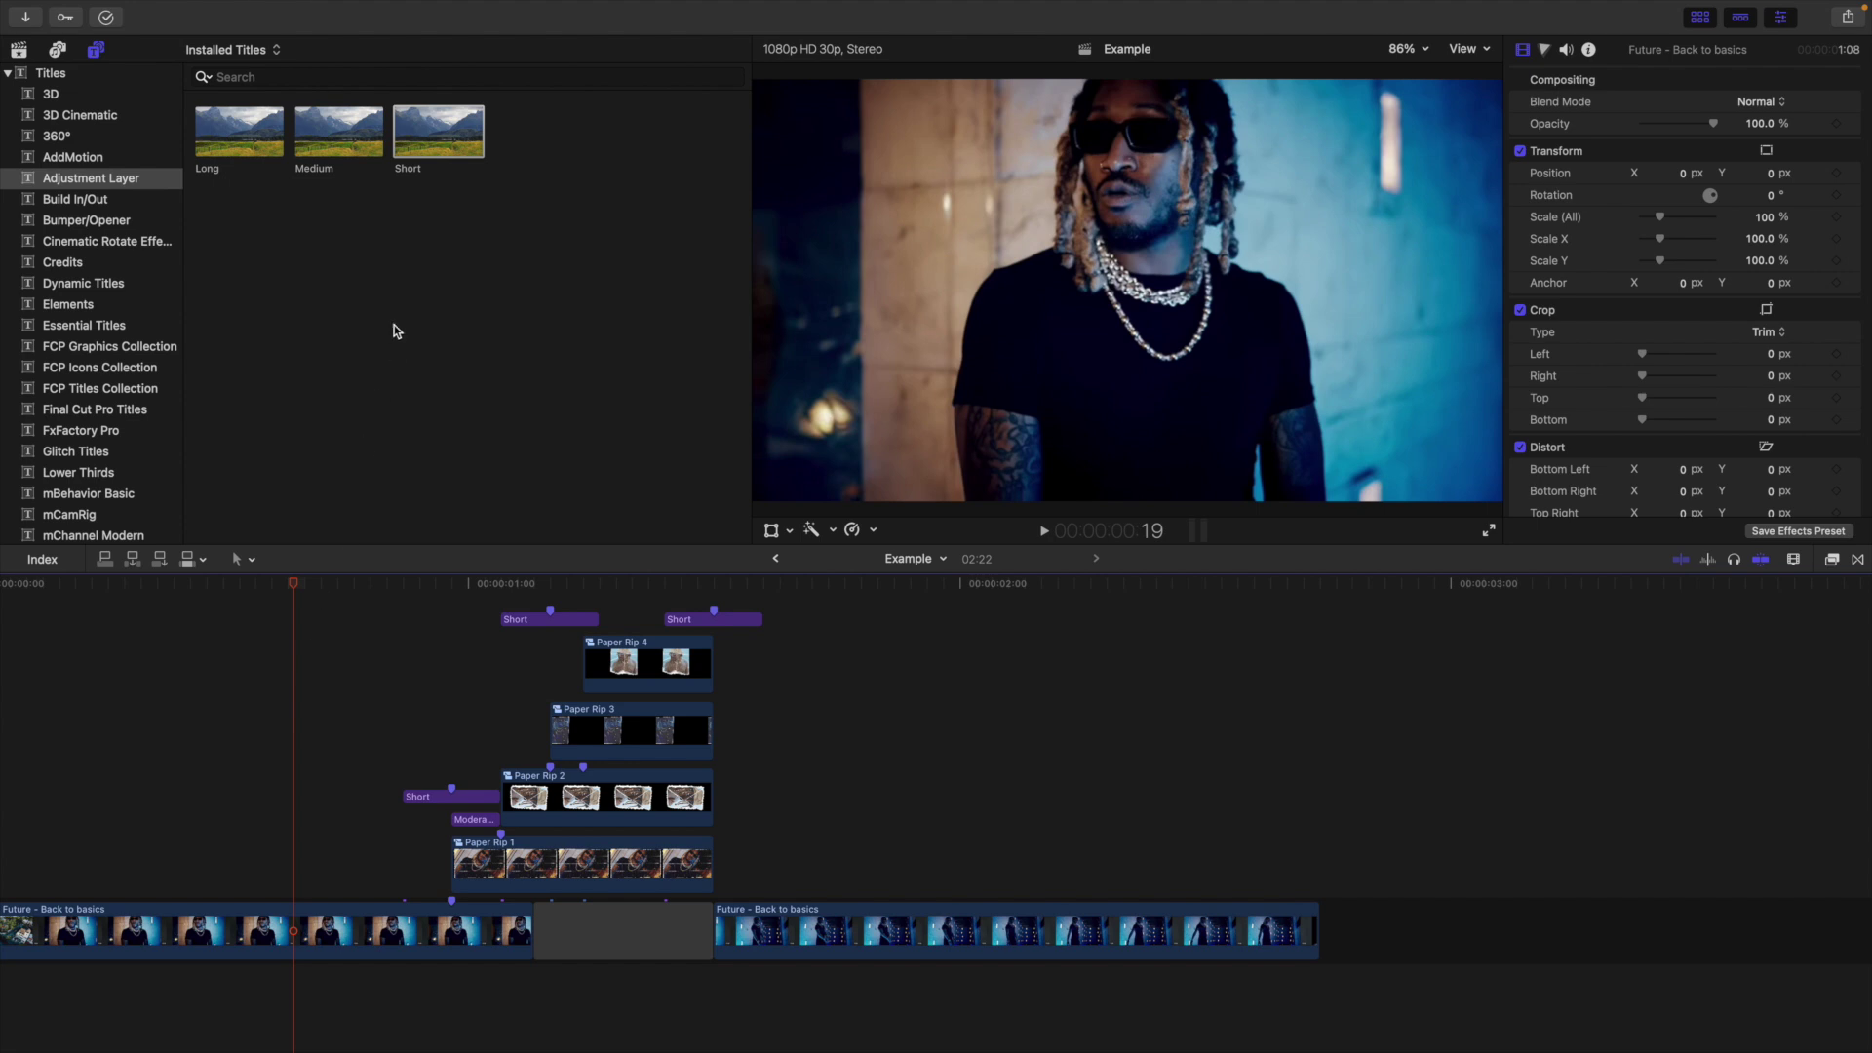
Add a Short adjustment layer above Paper Rip 4 from the start of Paper Rip 2 and trim its end to 1:15
{"action": "left_click_drag", "start_coordinate": [424, 150], "coordinate": [506, 650]}
{"action": "scroll", "coordinate": [694, 680], "scroll_direction": "up", "scroll_amount": 1}
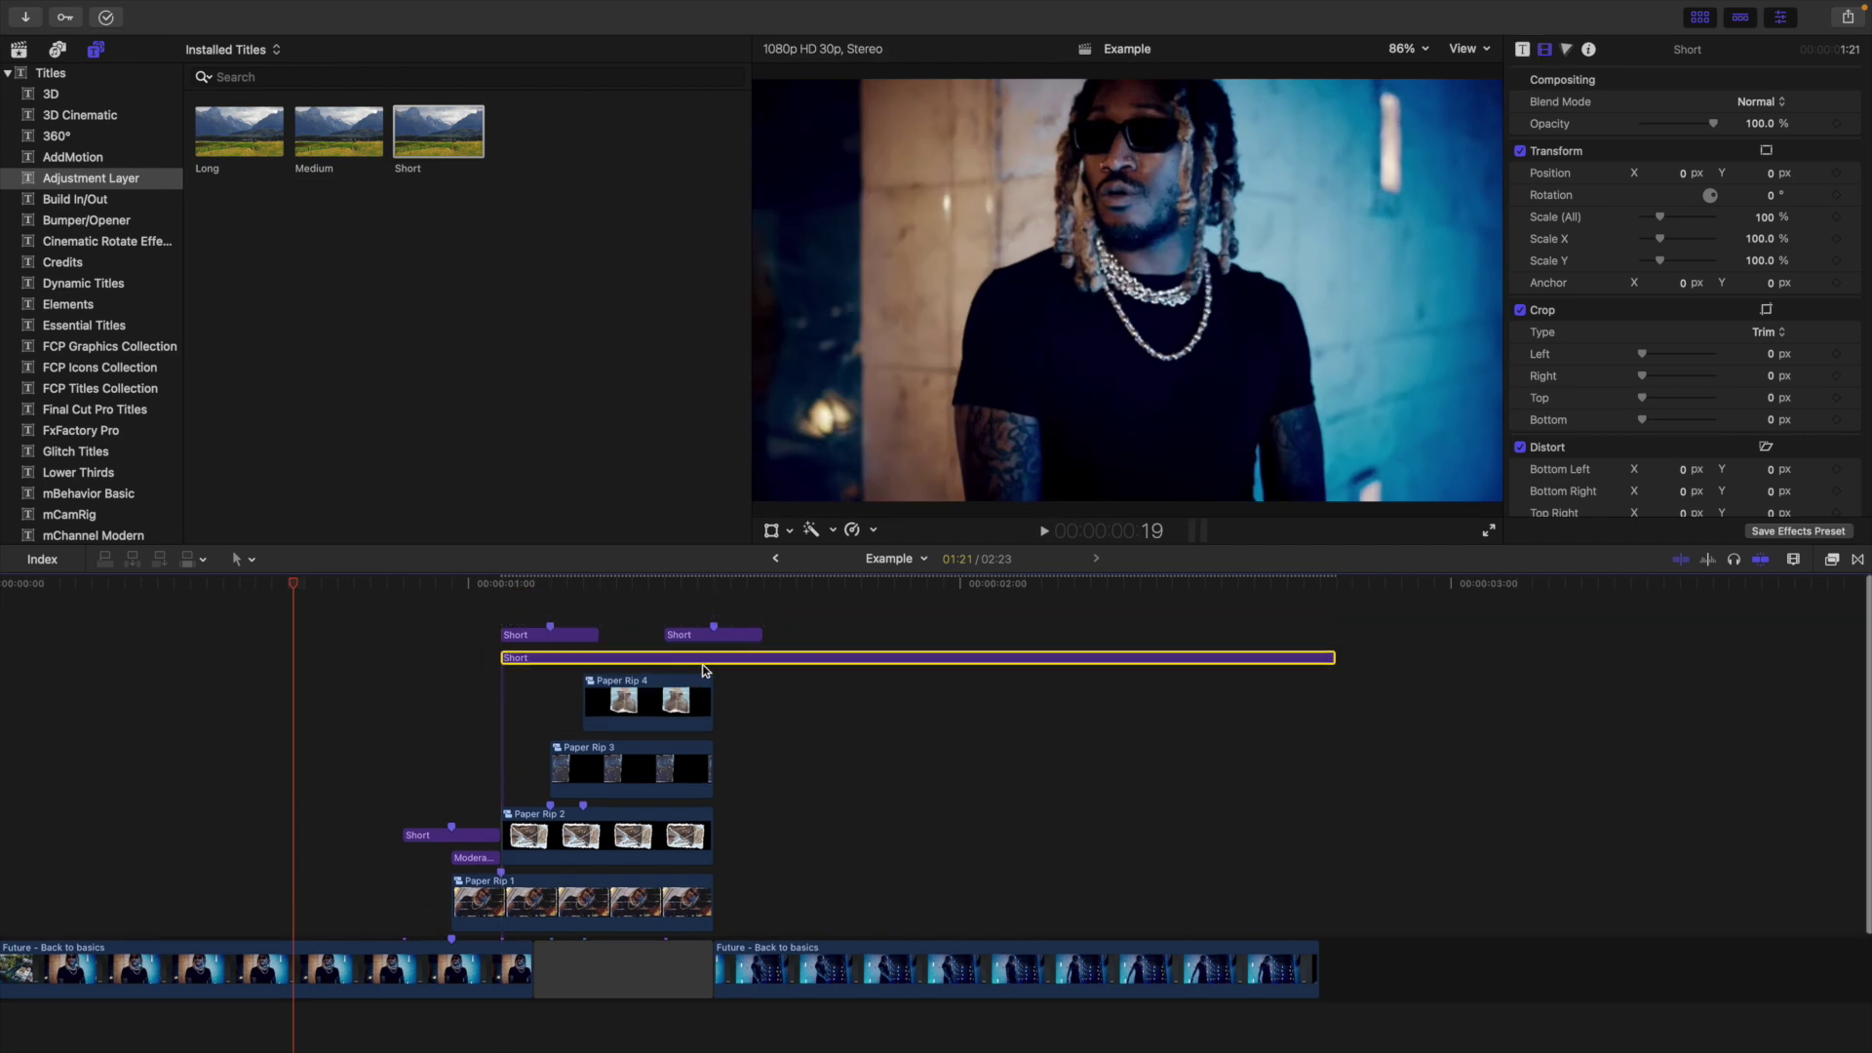
{"action": "left_click", "coordinate": [713, 657]}
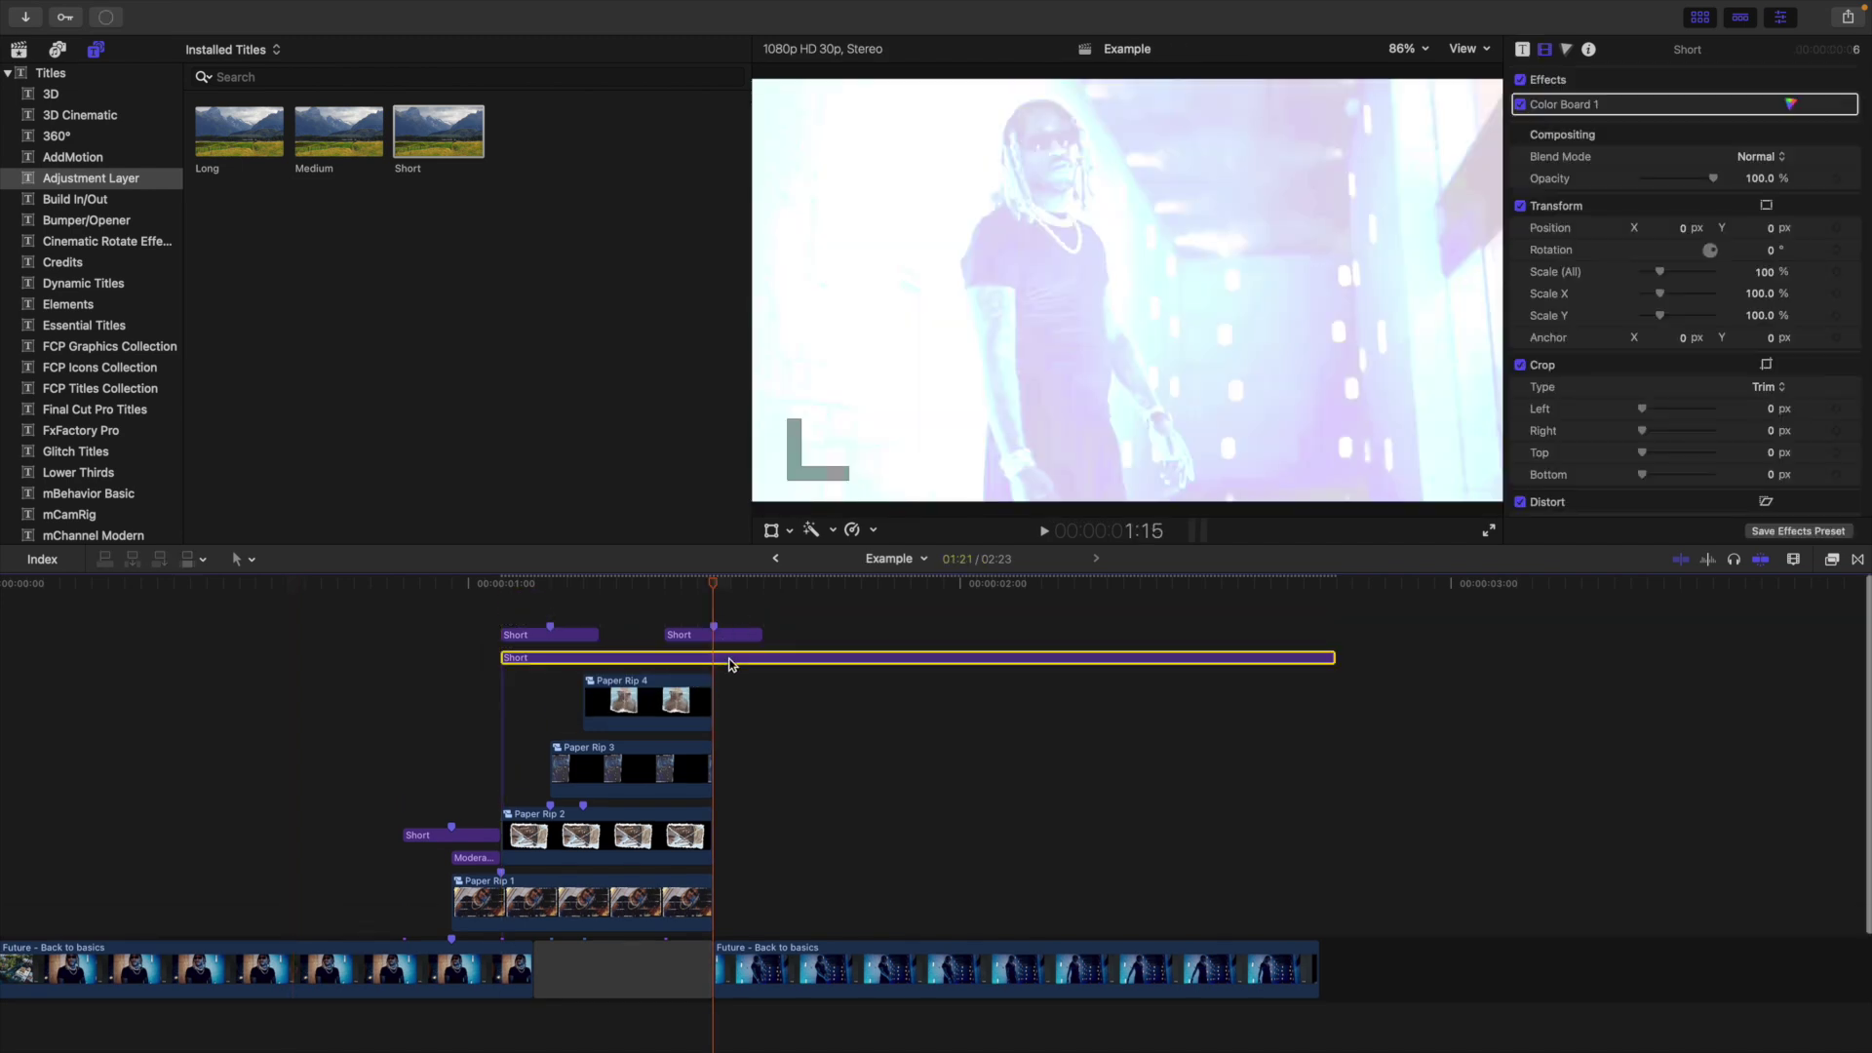
{"action": "key", "text": "alt+]"}
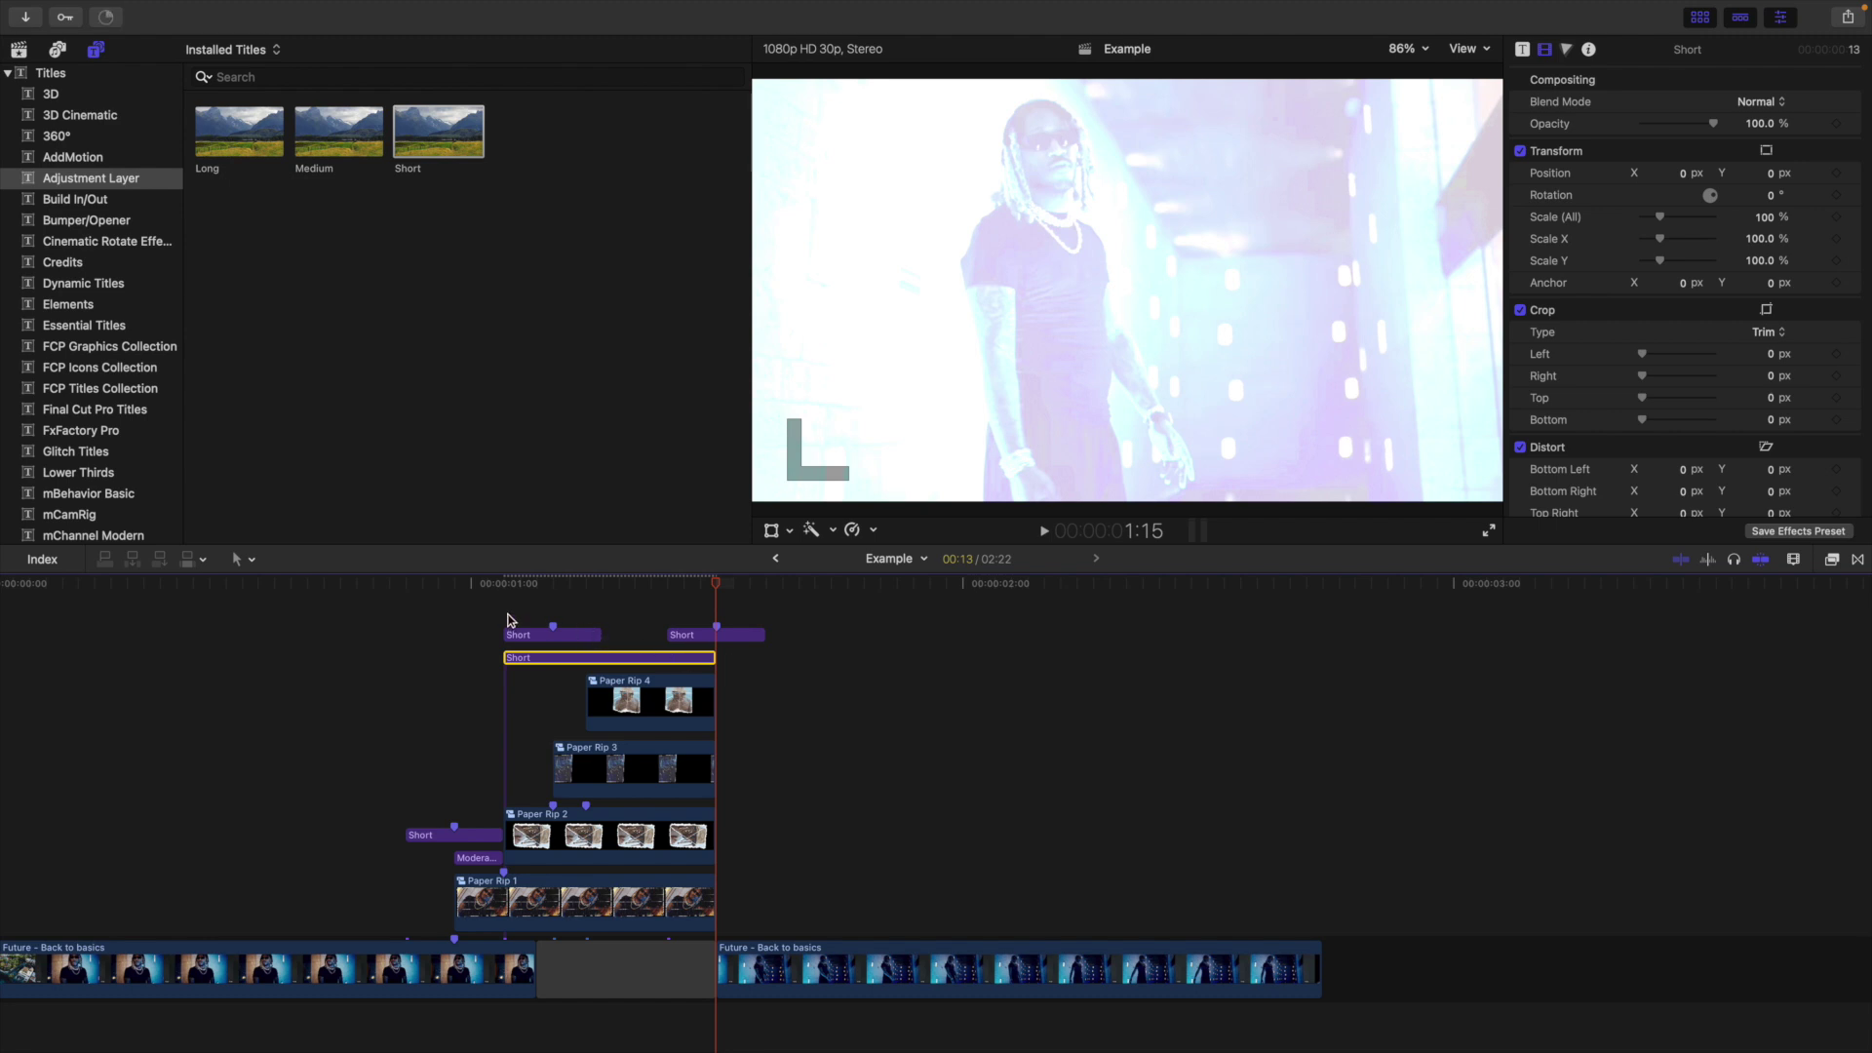
Keyframe the new Short adjustment layer's scale from 100% at 1:02 to a larger scale at its end on 1:15
{"action": "left_click", "coordinate": [506, 625]}
{"action": "left_click", "coordinate": [536, 657]}
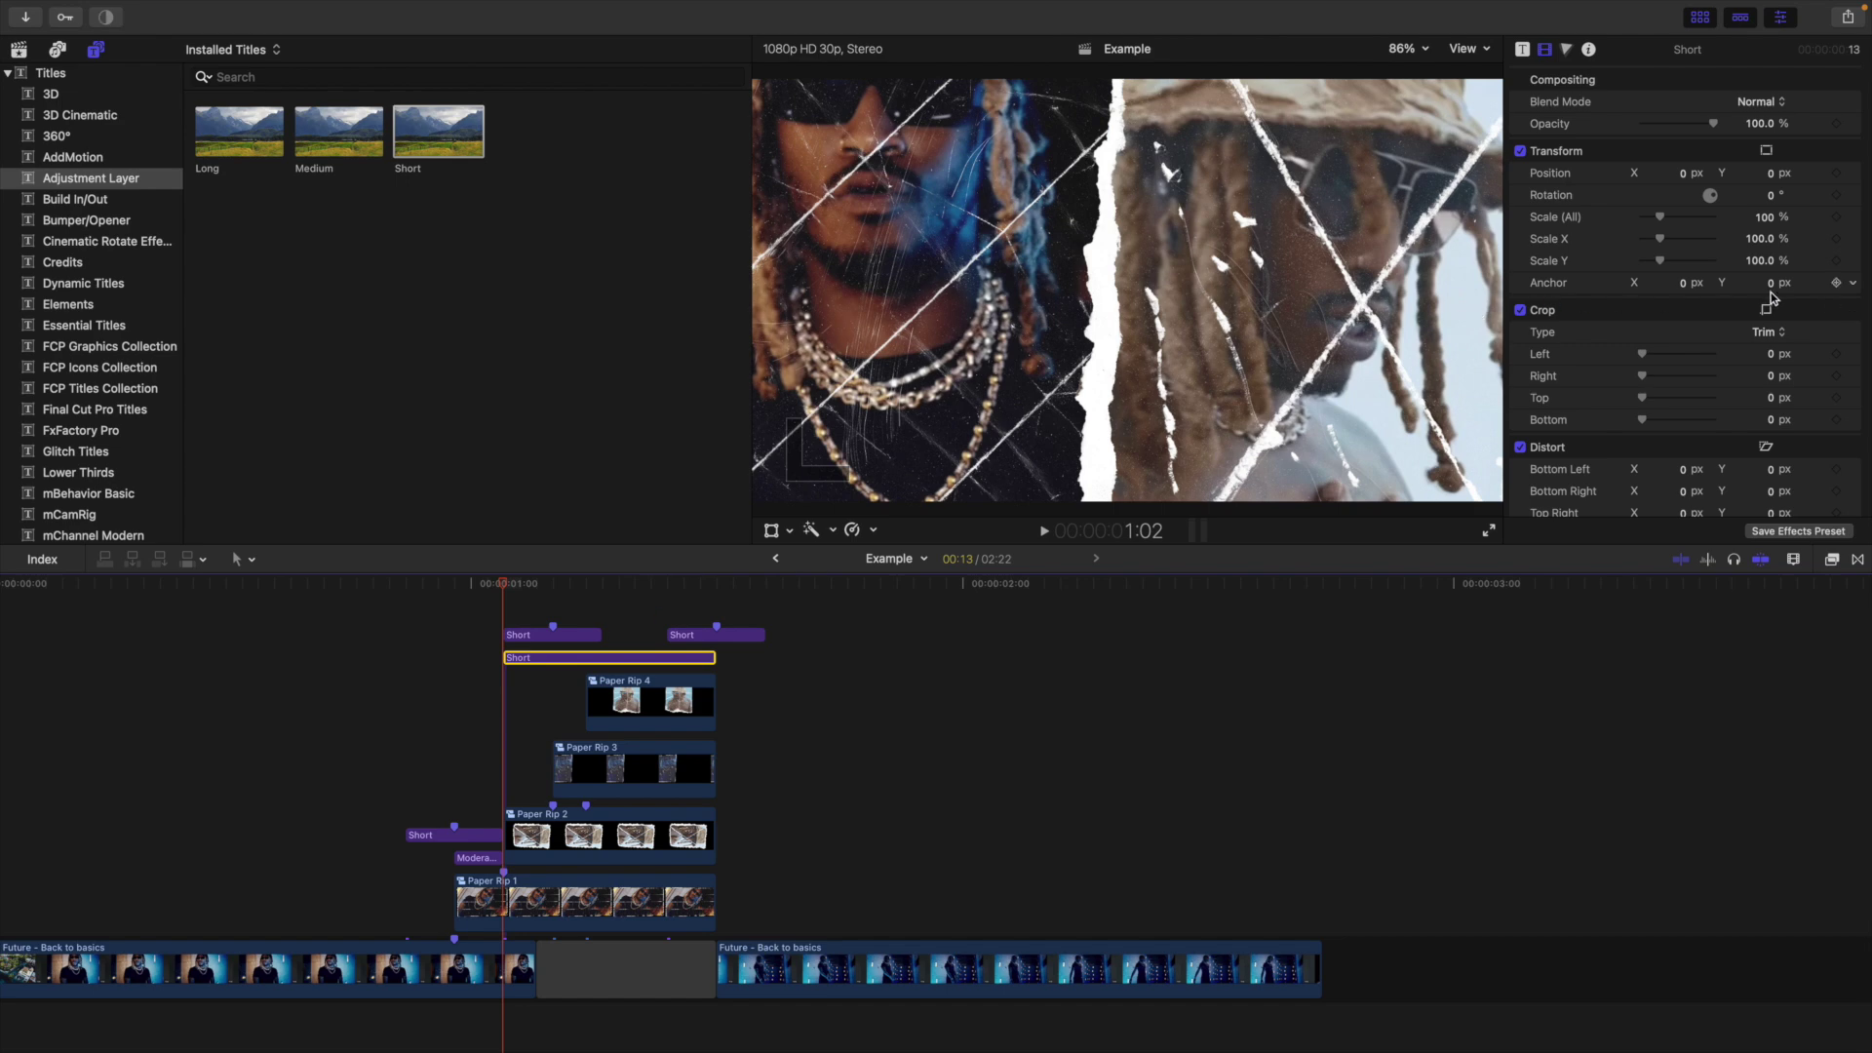
{"action": "left_click", "coordinate": [1840, 237]}
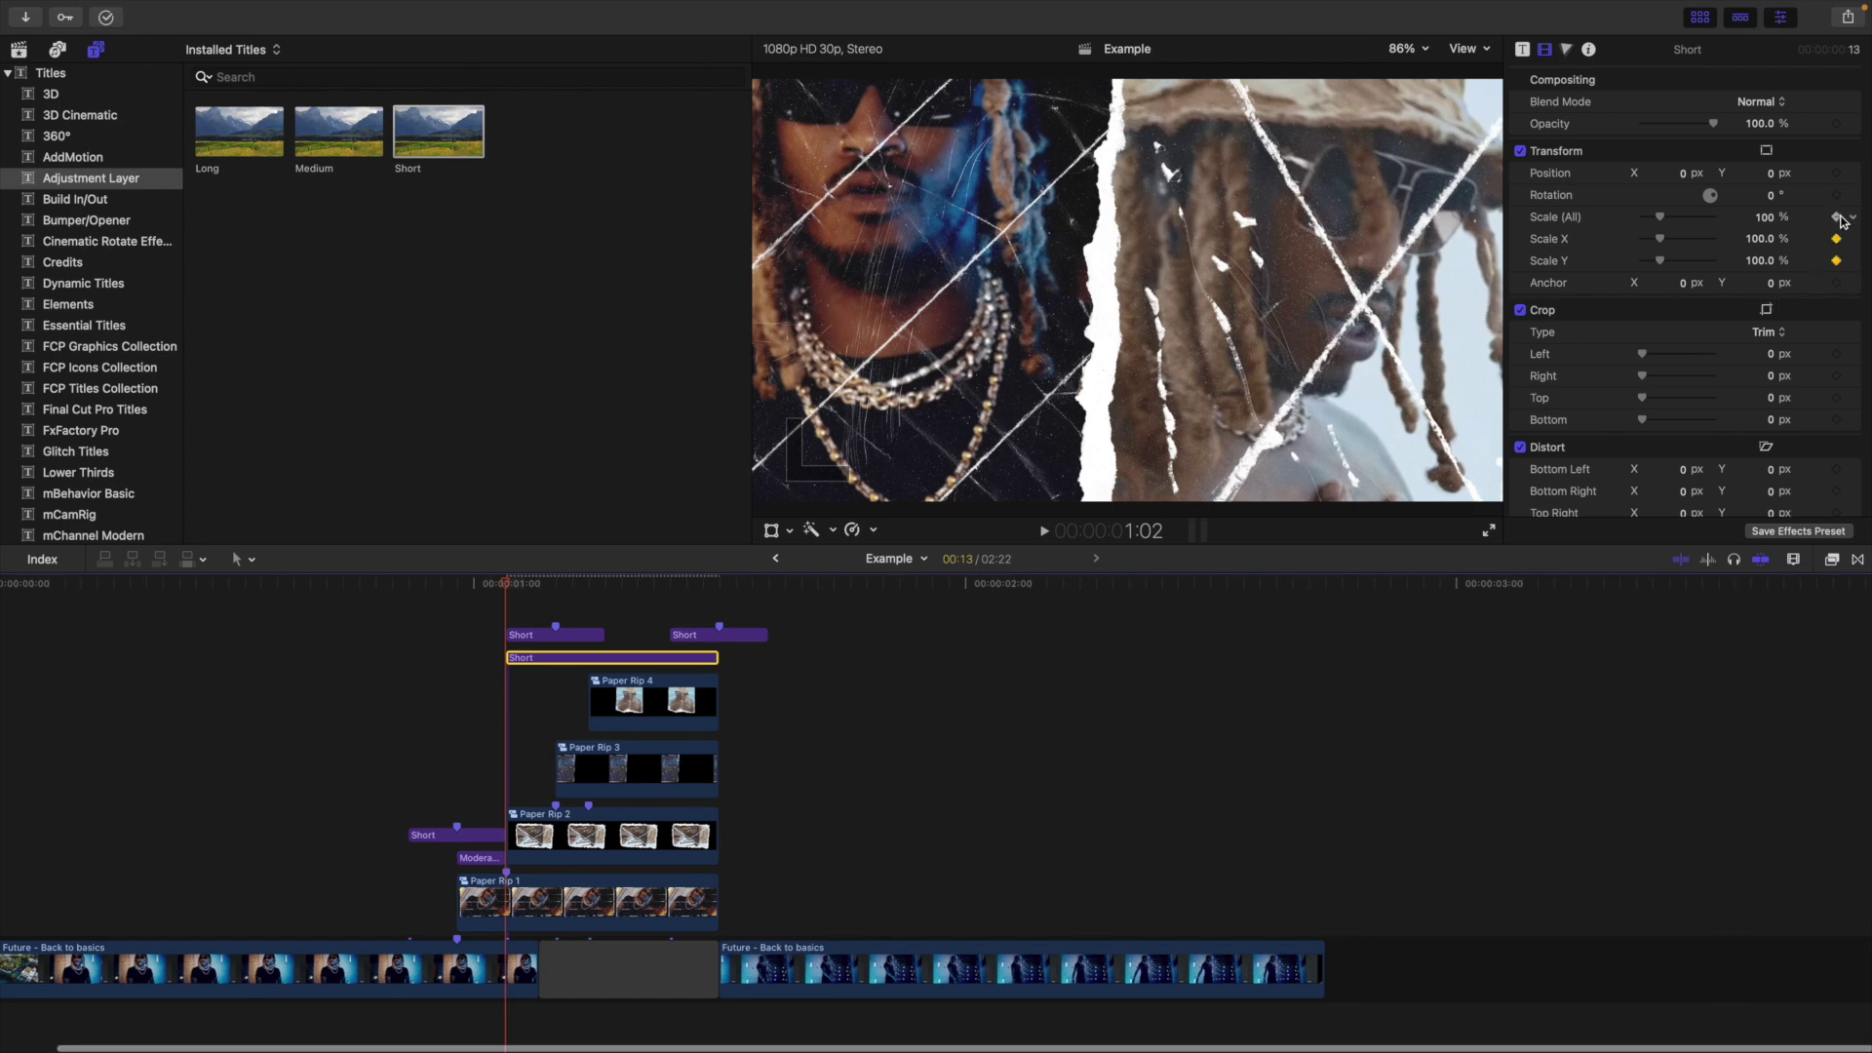
{"action": "left_click", "coordinate": [718, 607]}
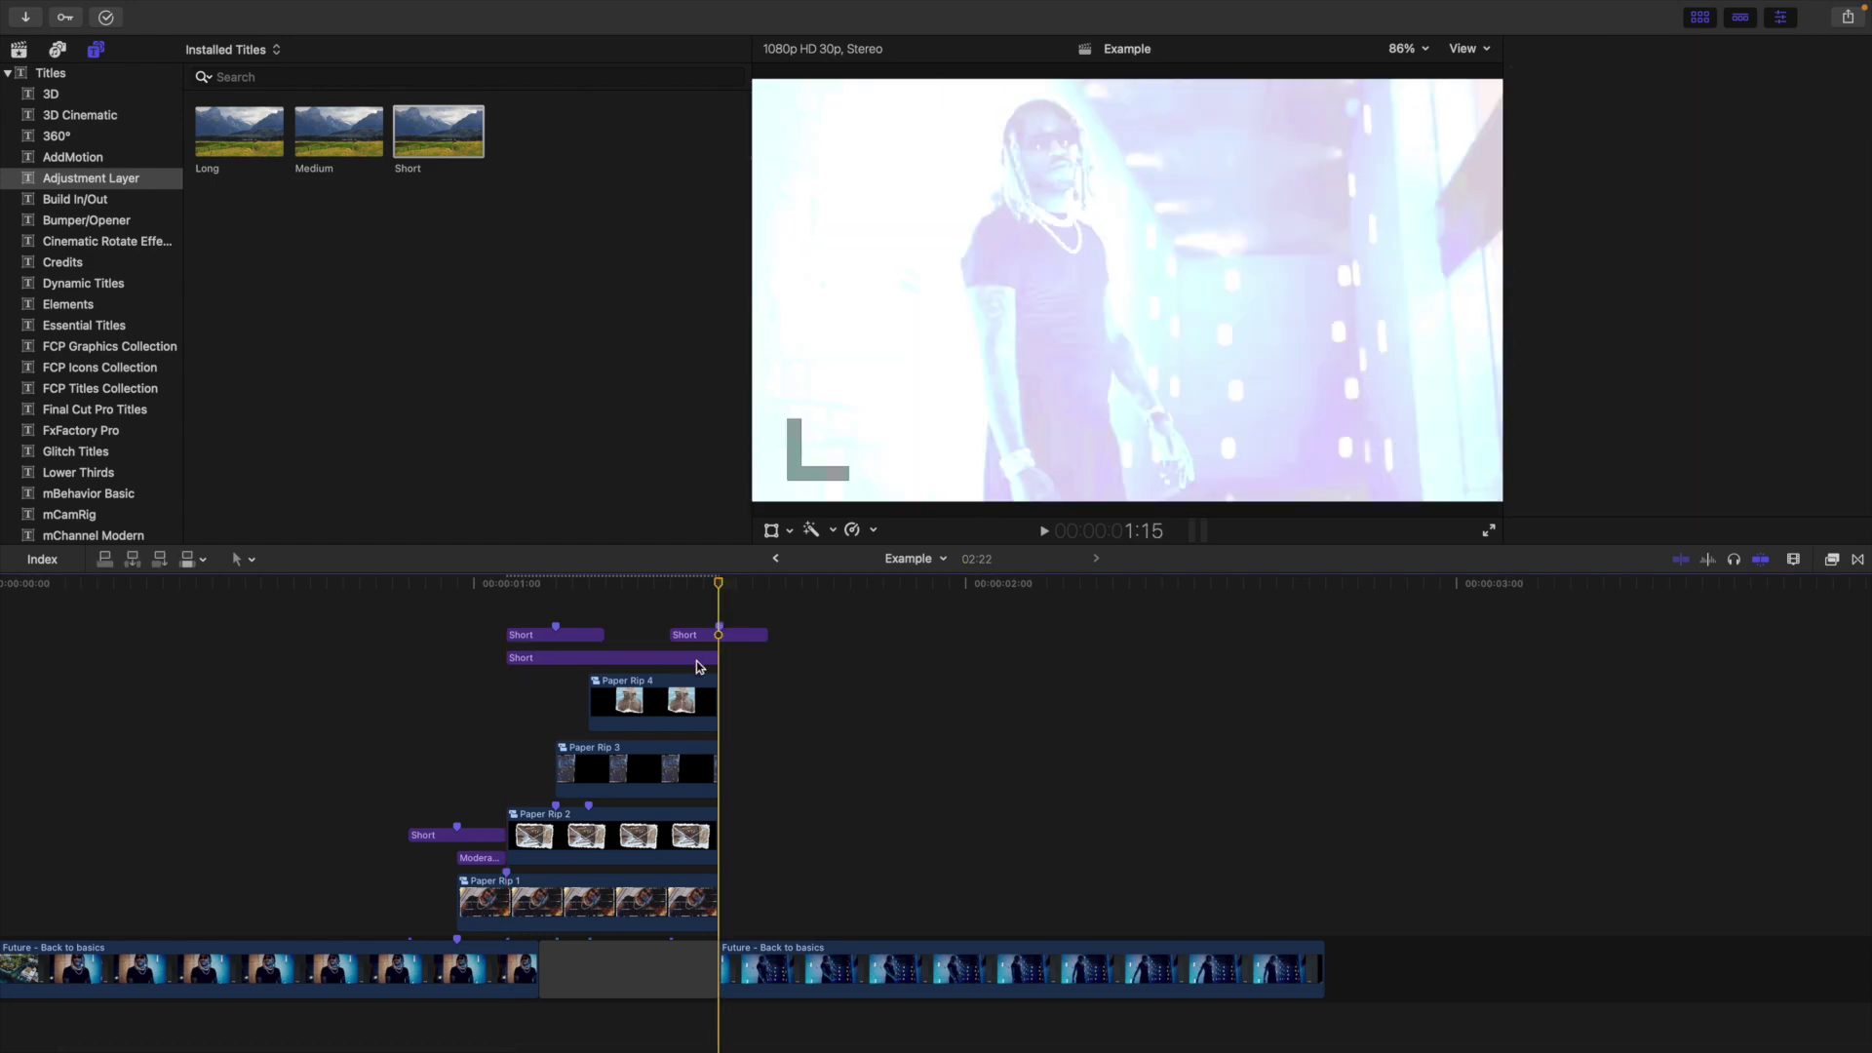
{"action": "scroll", "coordinate": [1765, 281], "scroll_direction": "down", "scroll_amount": 2}
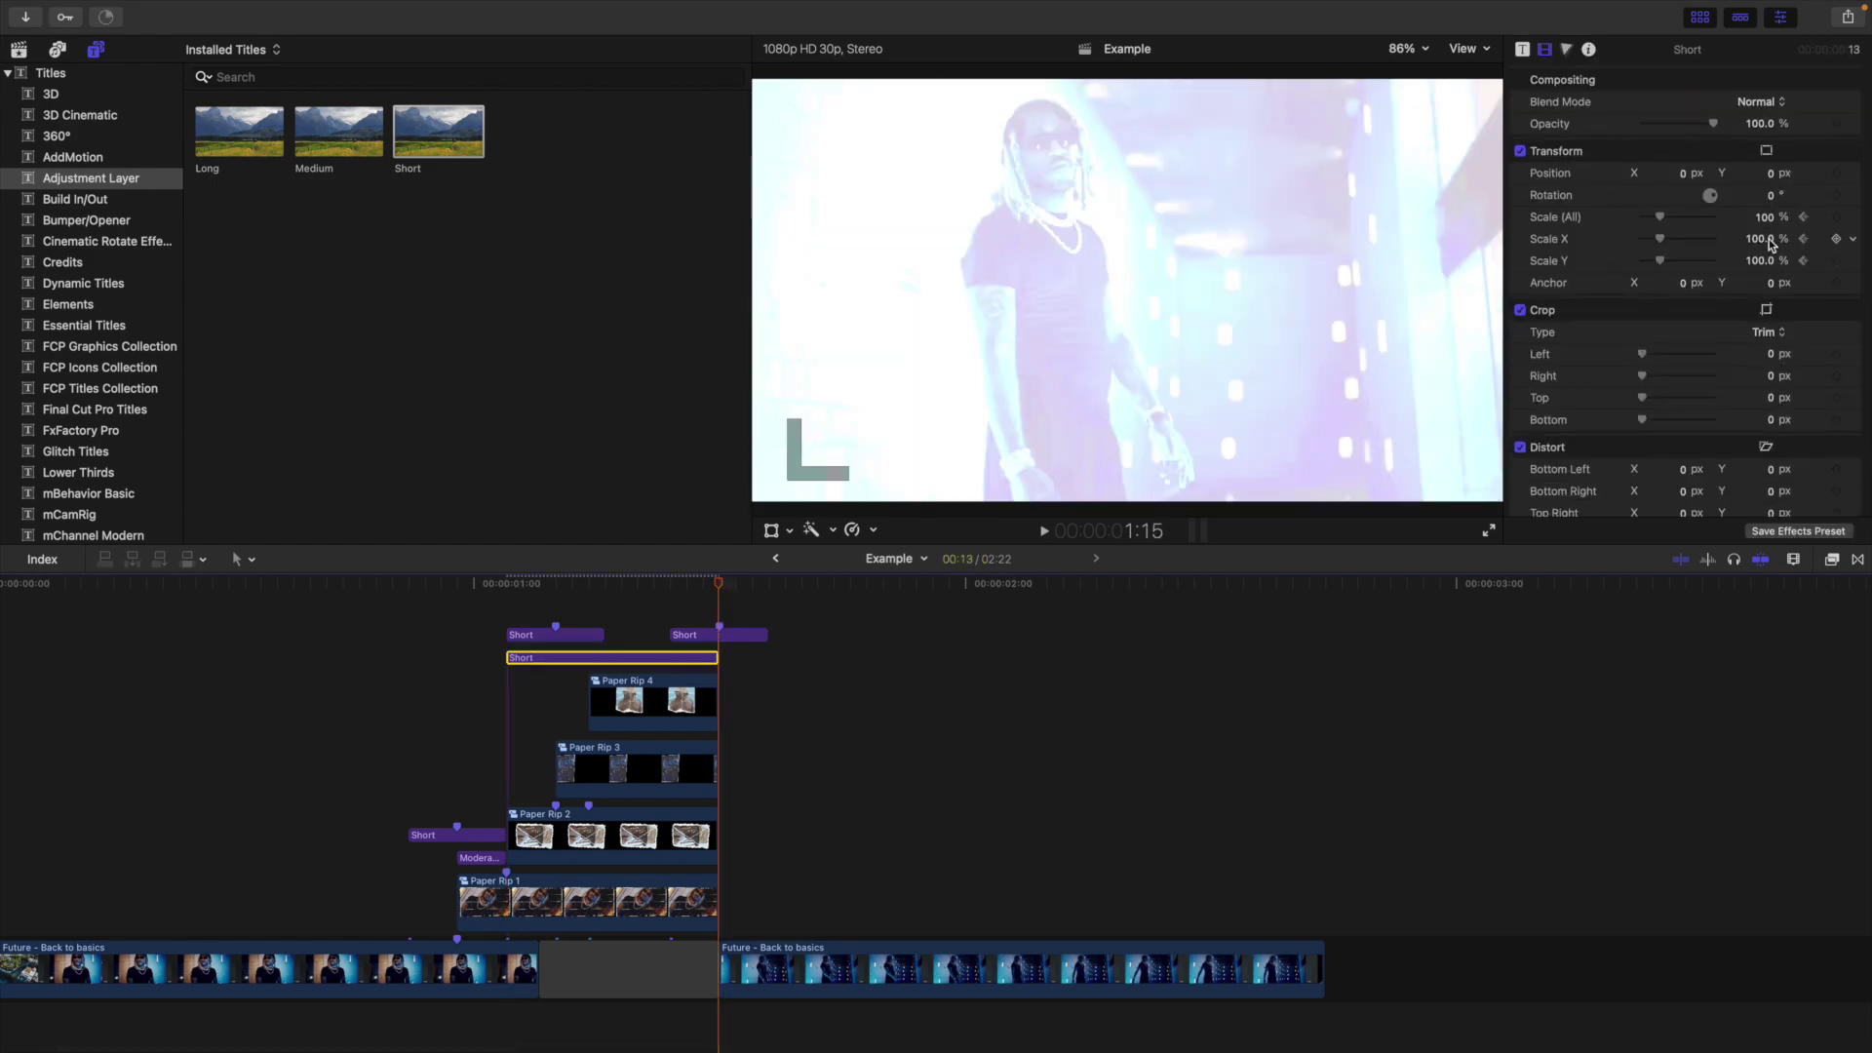
{"action": "left_click", "coordinate": [1765, 218]}
{"action": "key", "text": "Return"}
Play the sequence repeatedly from near its start to review the gradual zoom across the paper rip collage
{"action": "left_click", "coordinate": [342, 740]}
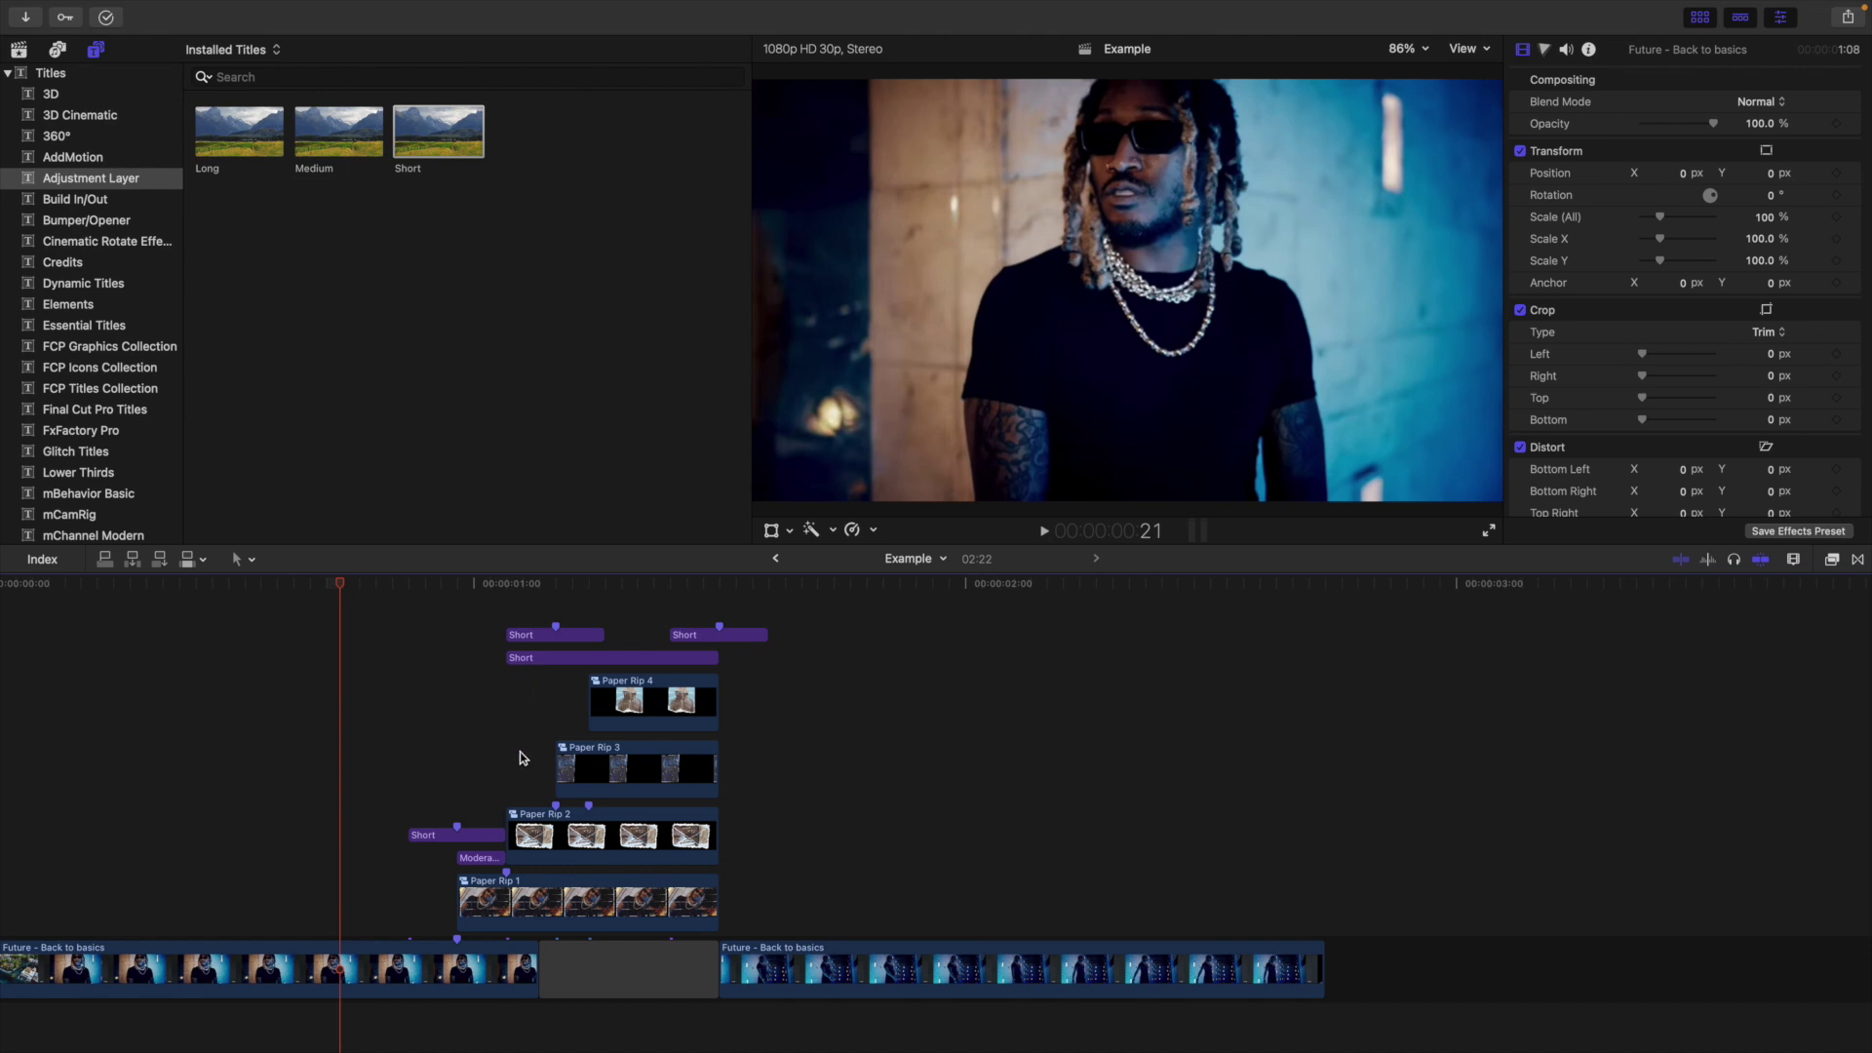
{"action": "left_click", "coordinate": [55, 874]}
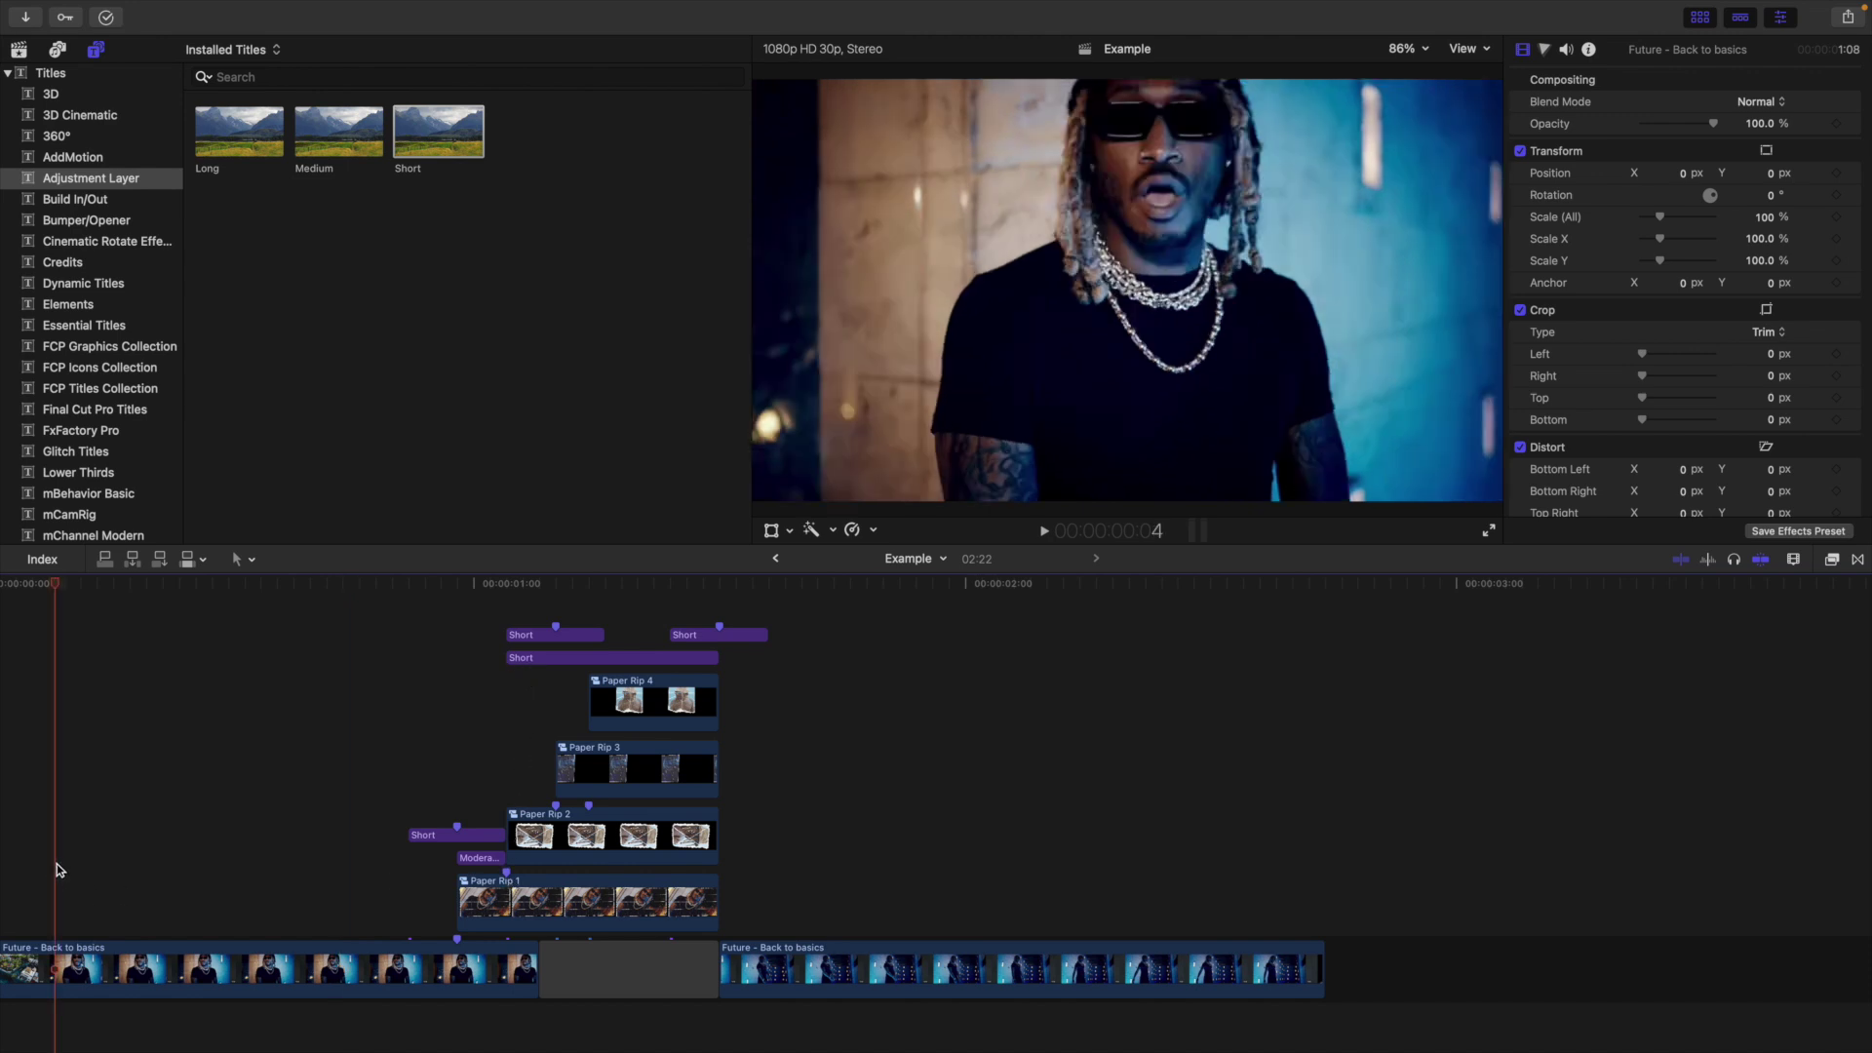
{"action": "key", "text": "space"}
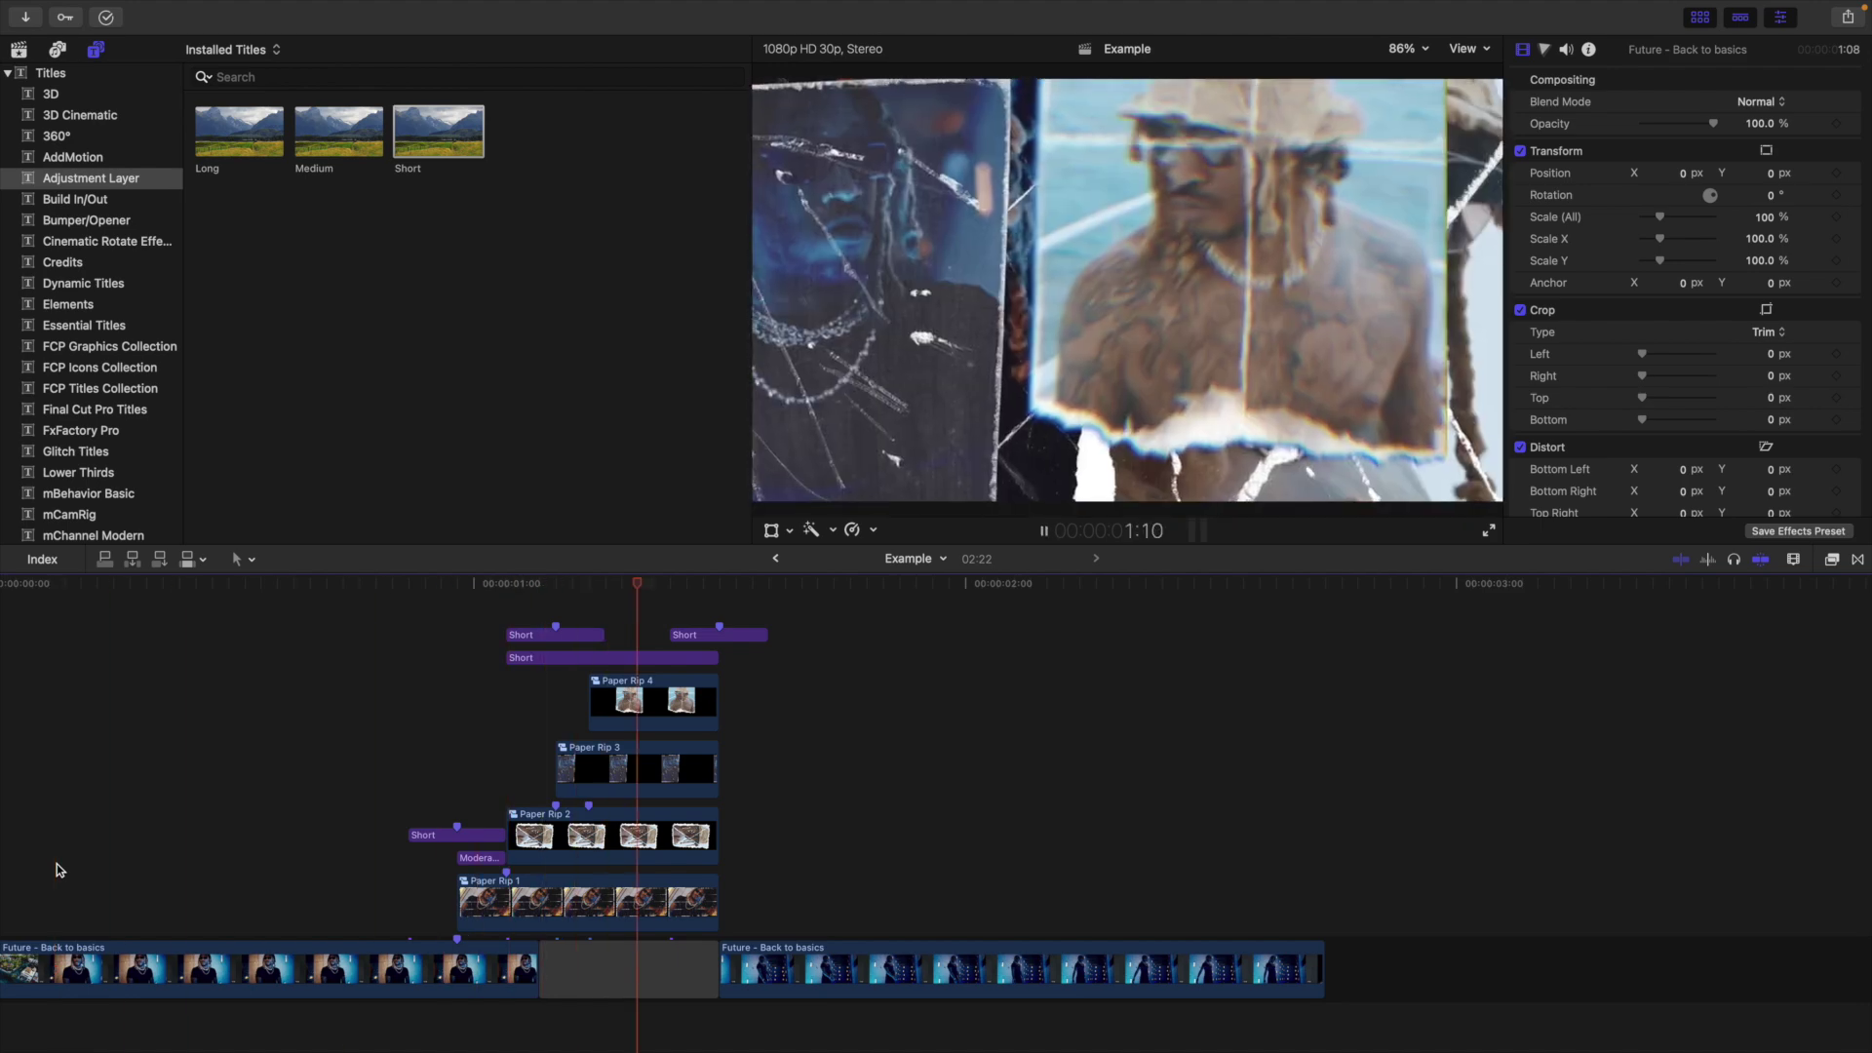
{"action": "left_click", "coordinate": [57, 864]}
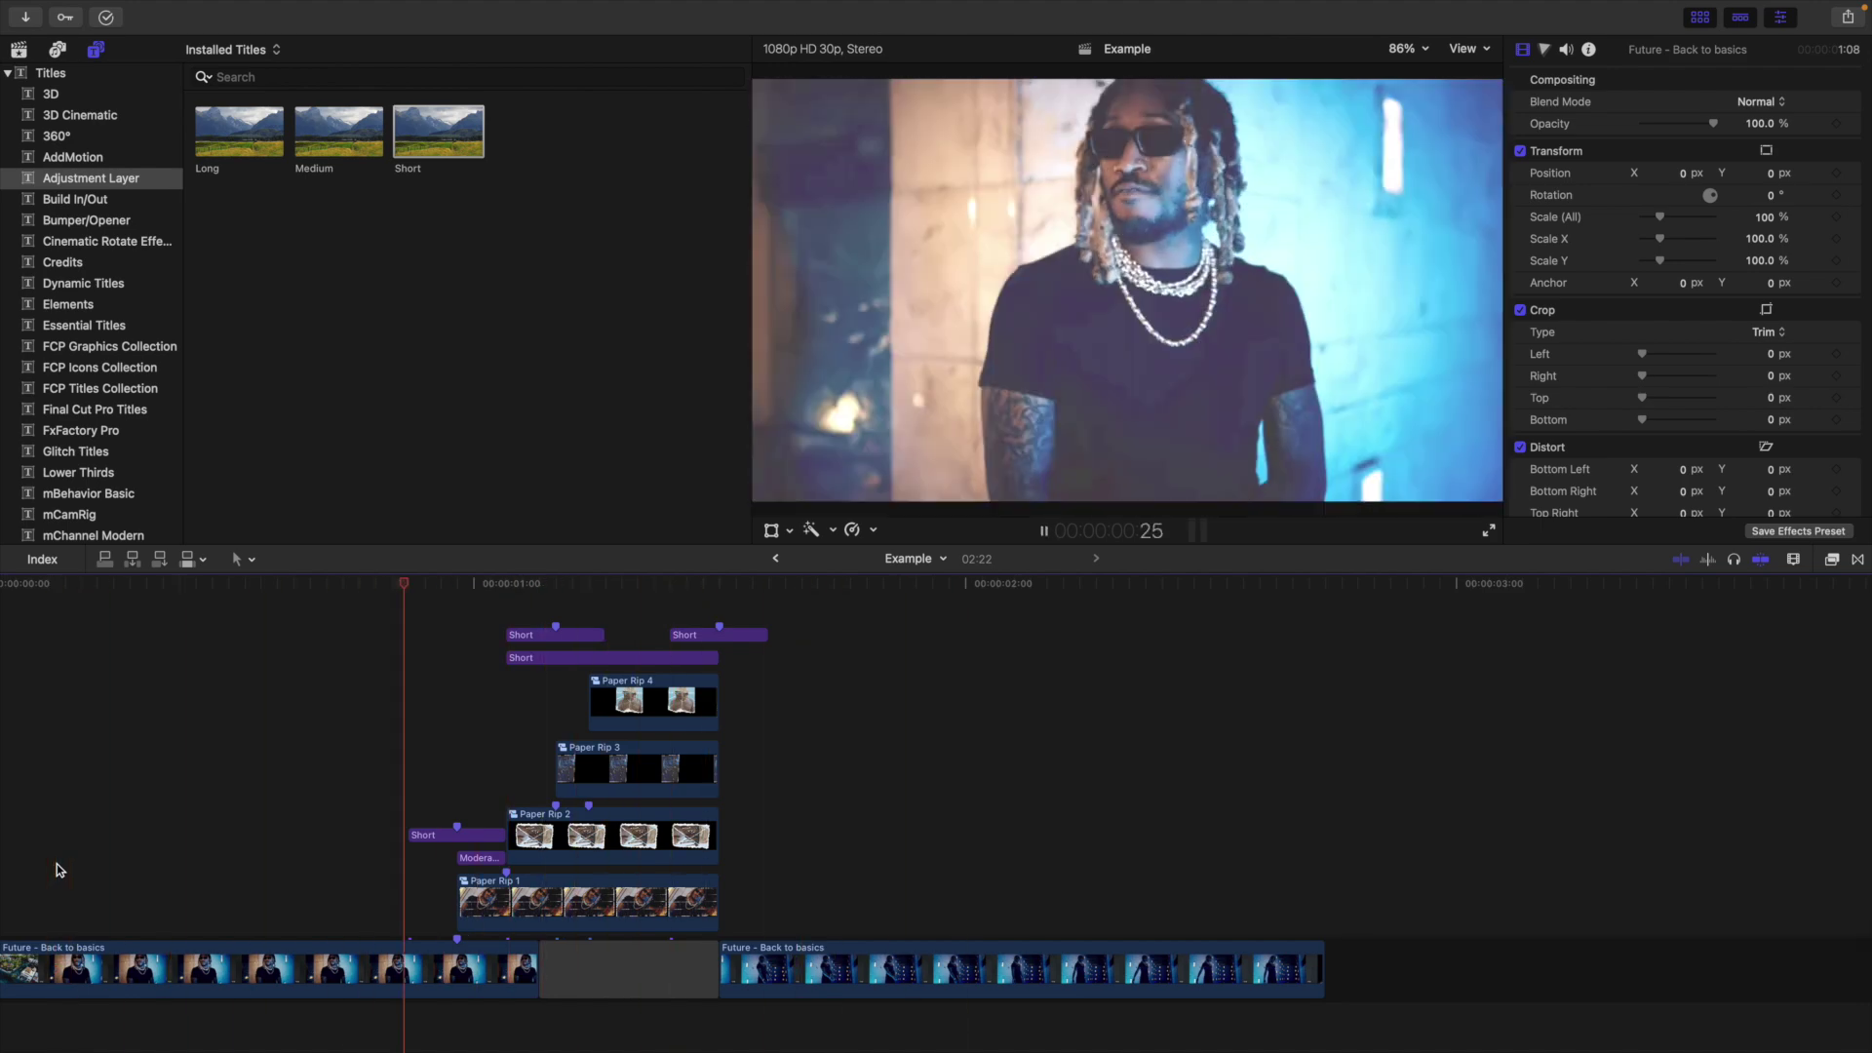
{"action": "left_click", "coordinate": [57, 864]}
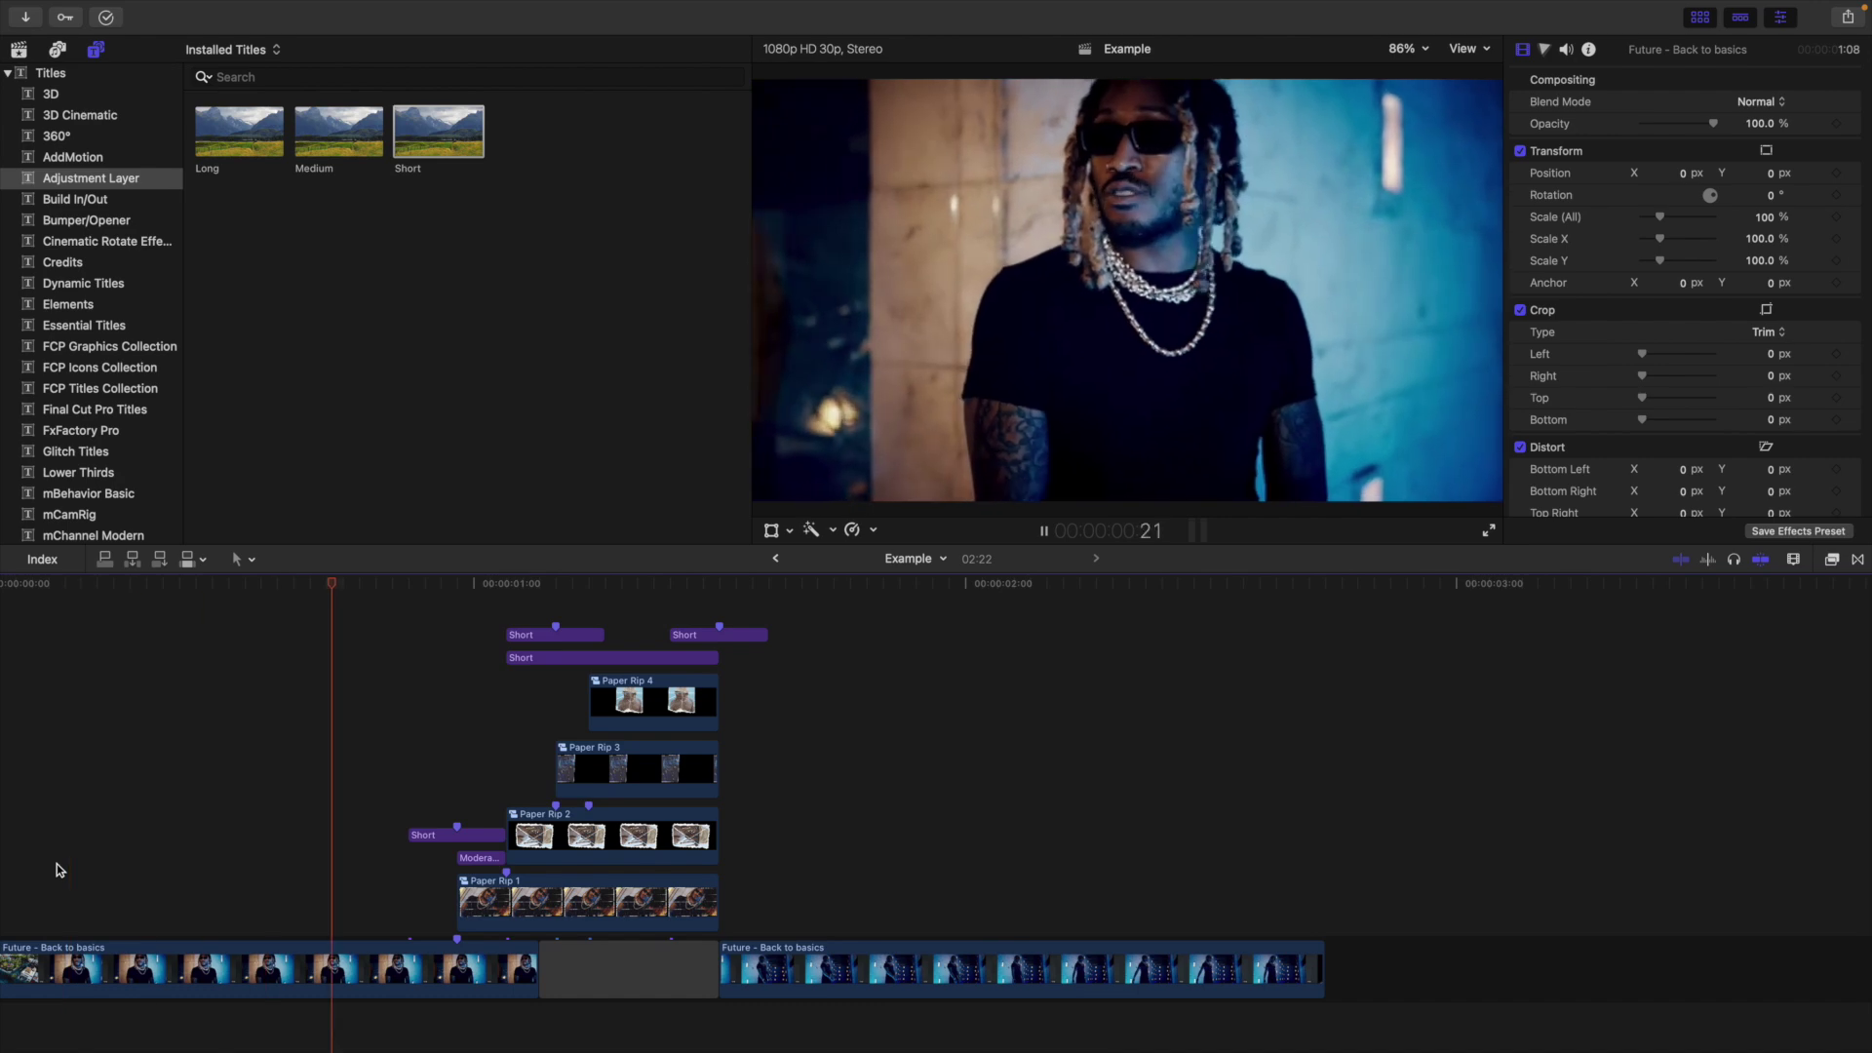
{"action": "left_click", "coordinate": [57, 864]}
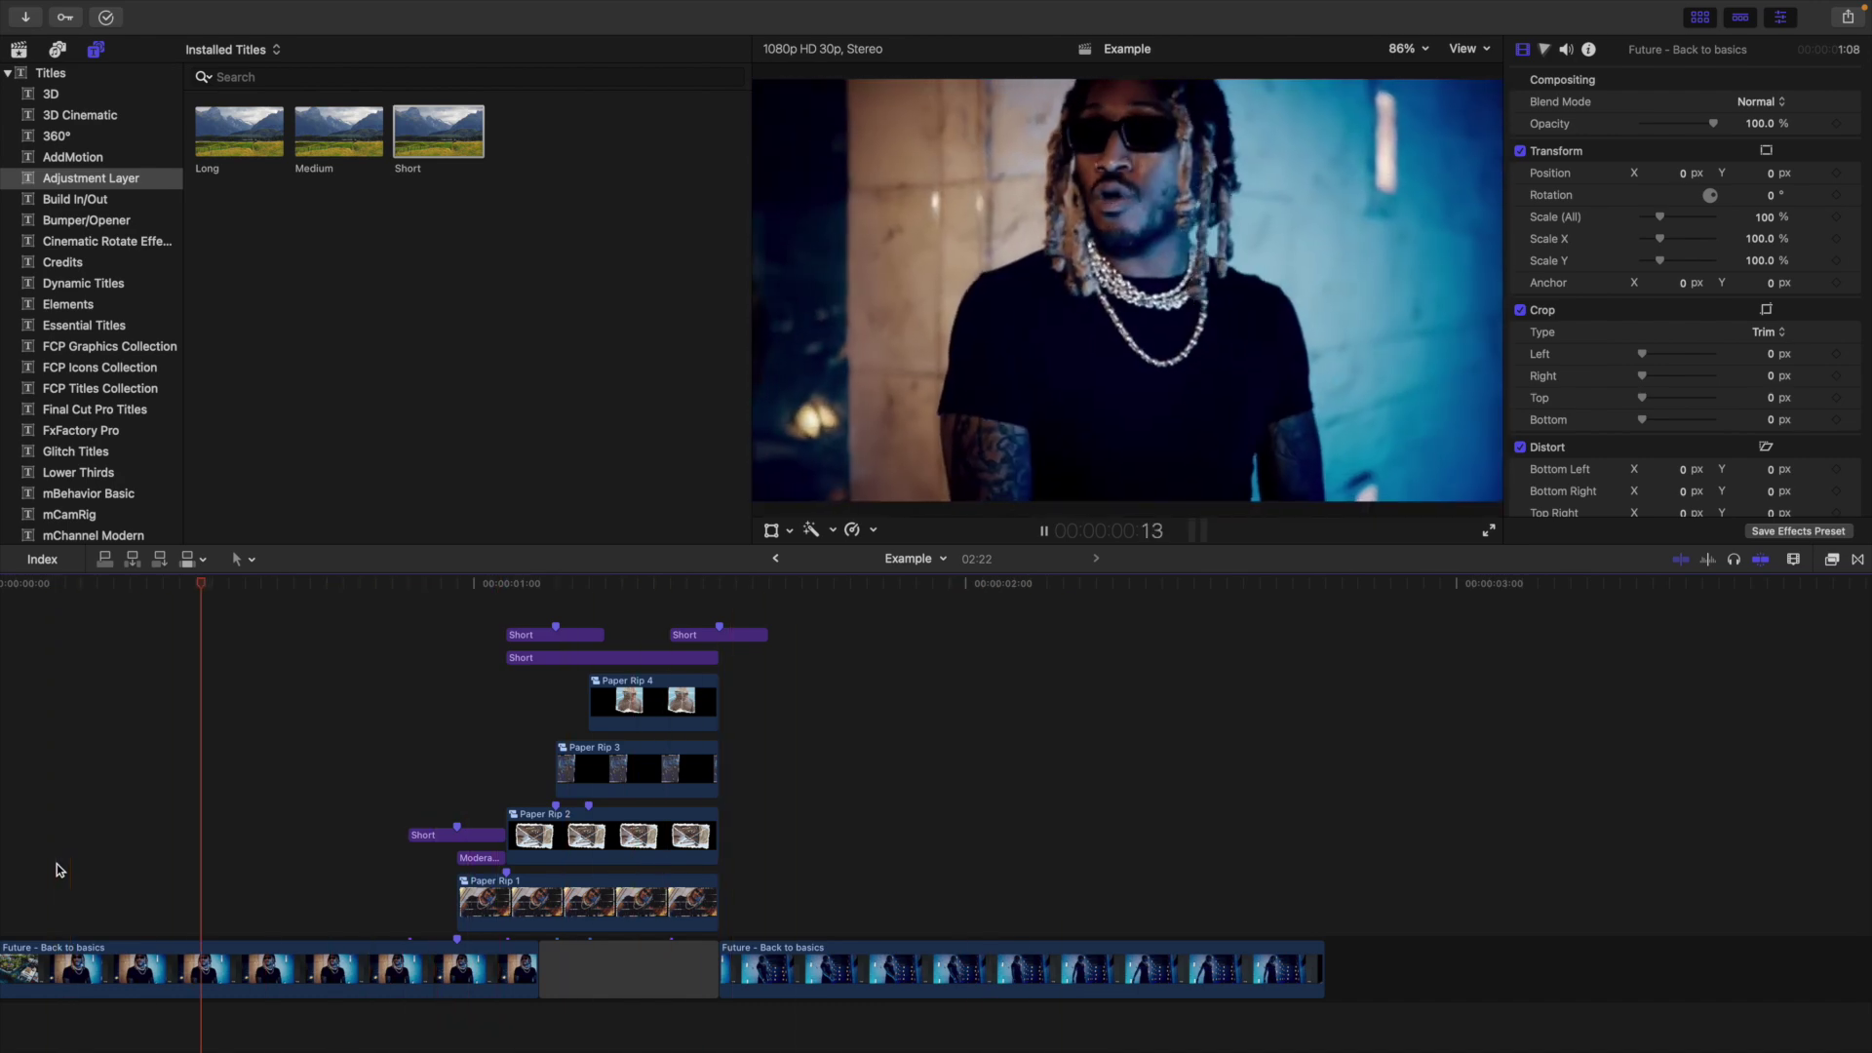
{"action": "key", "text": "space"}
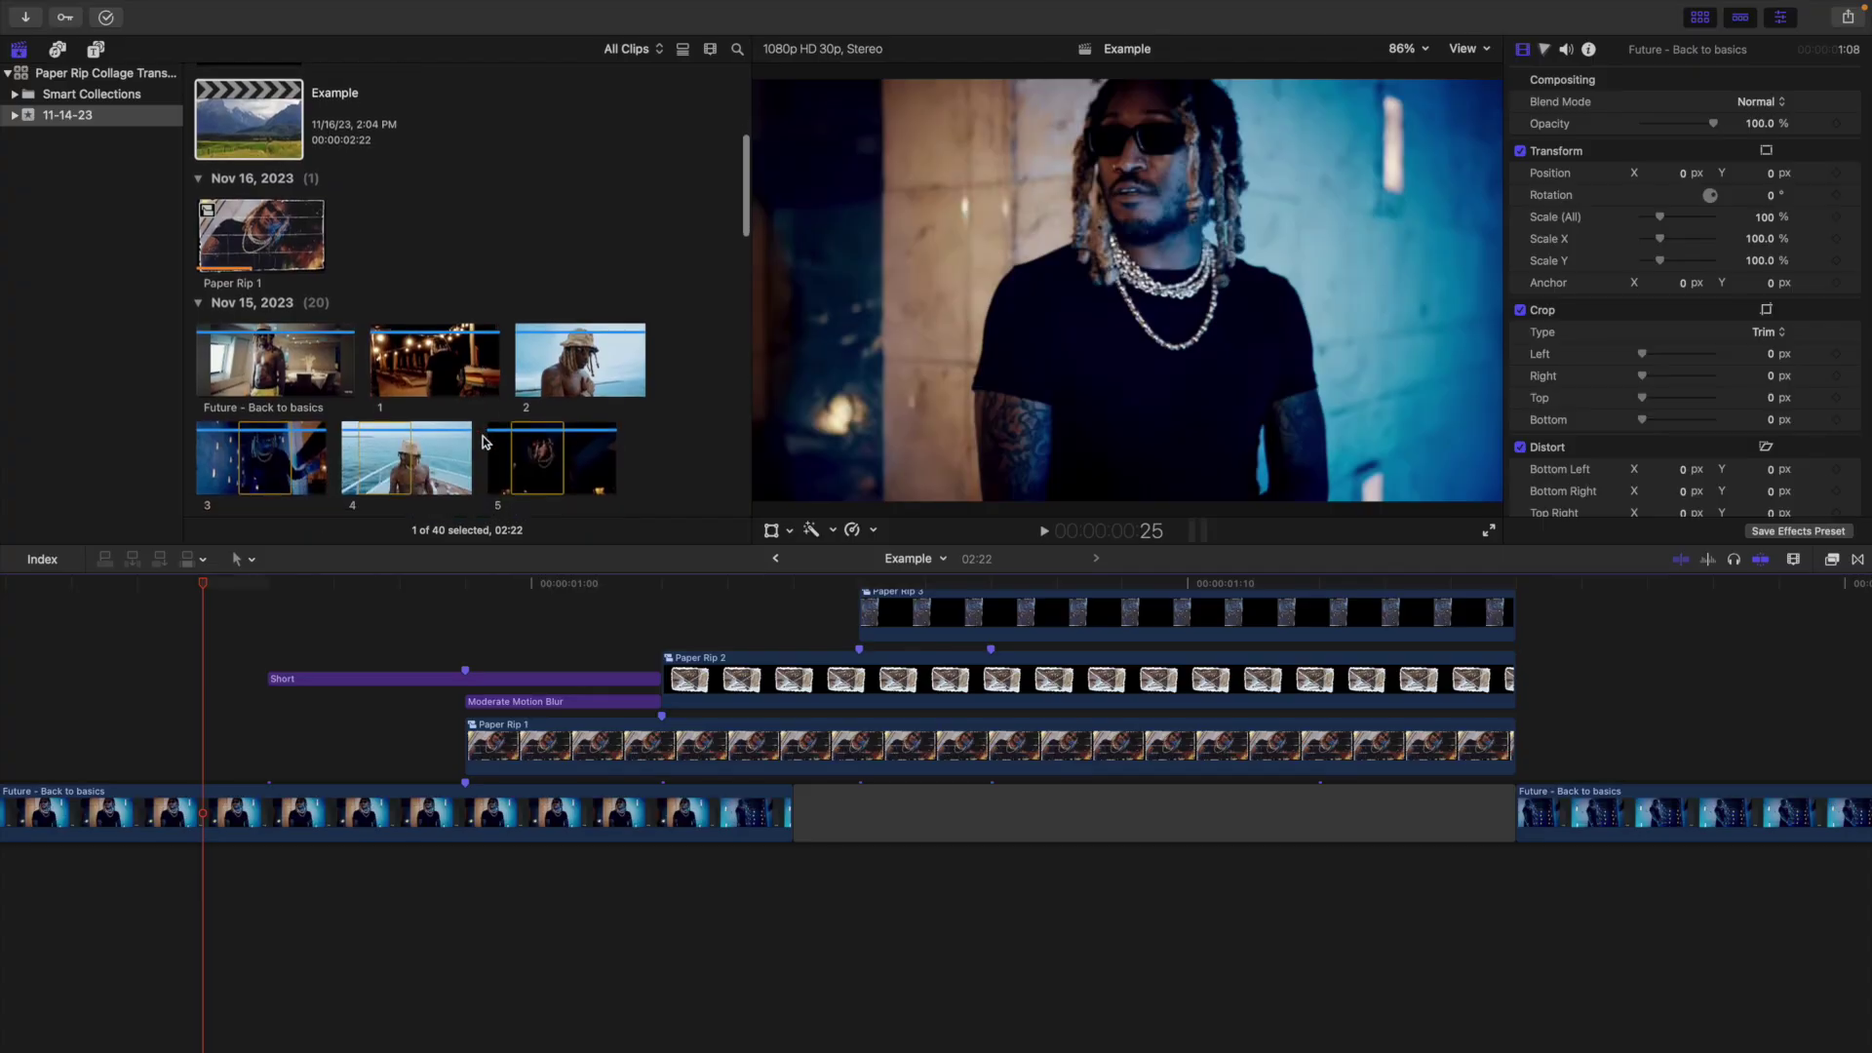
Add the ES_Camera Shutter 1 sound effect beneath the first clip, starting at the beginning of Paper Rip 1
{"action": "scroll", "coordinate": [483, 442], "scroll_direction": "down", "scroll_amount": 10}
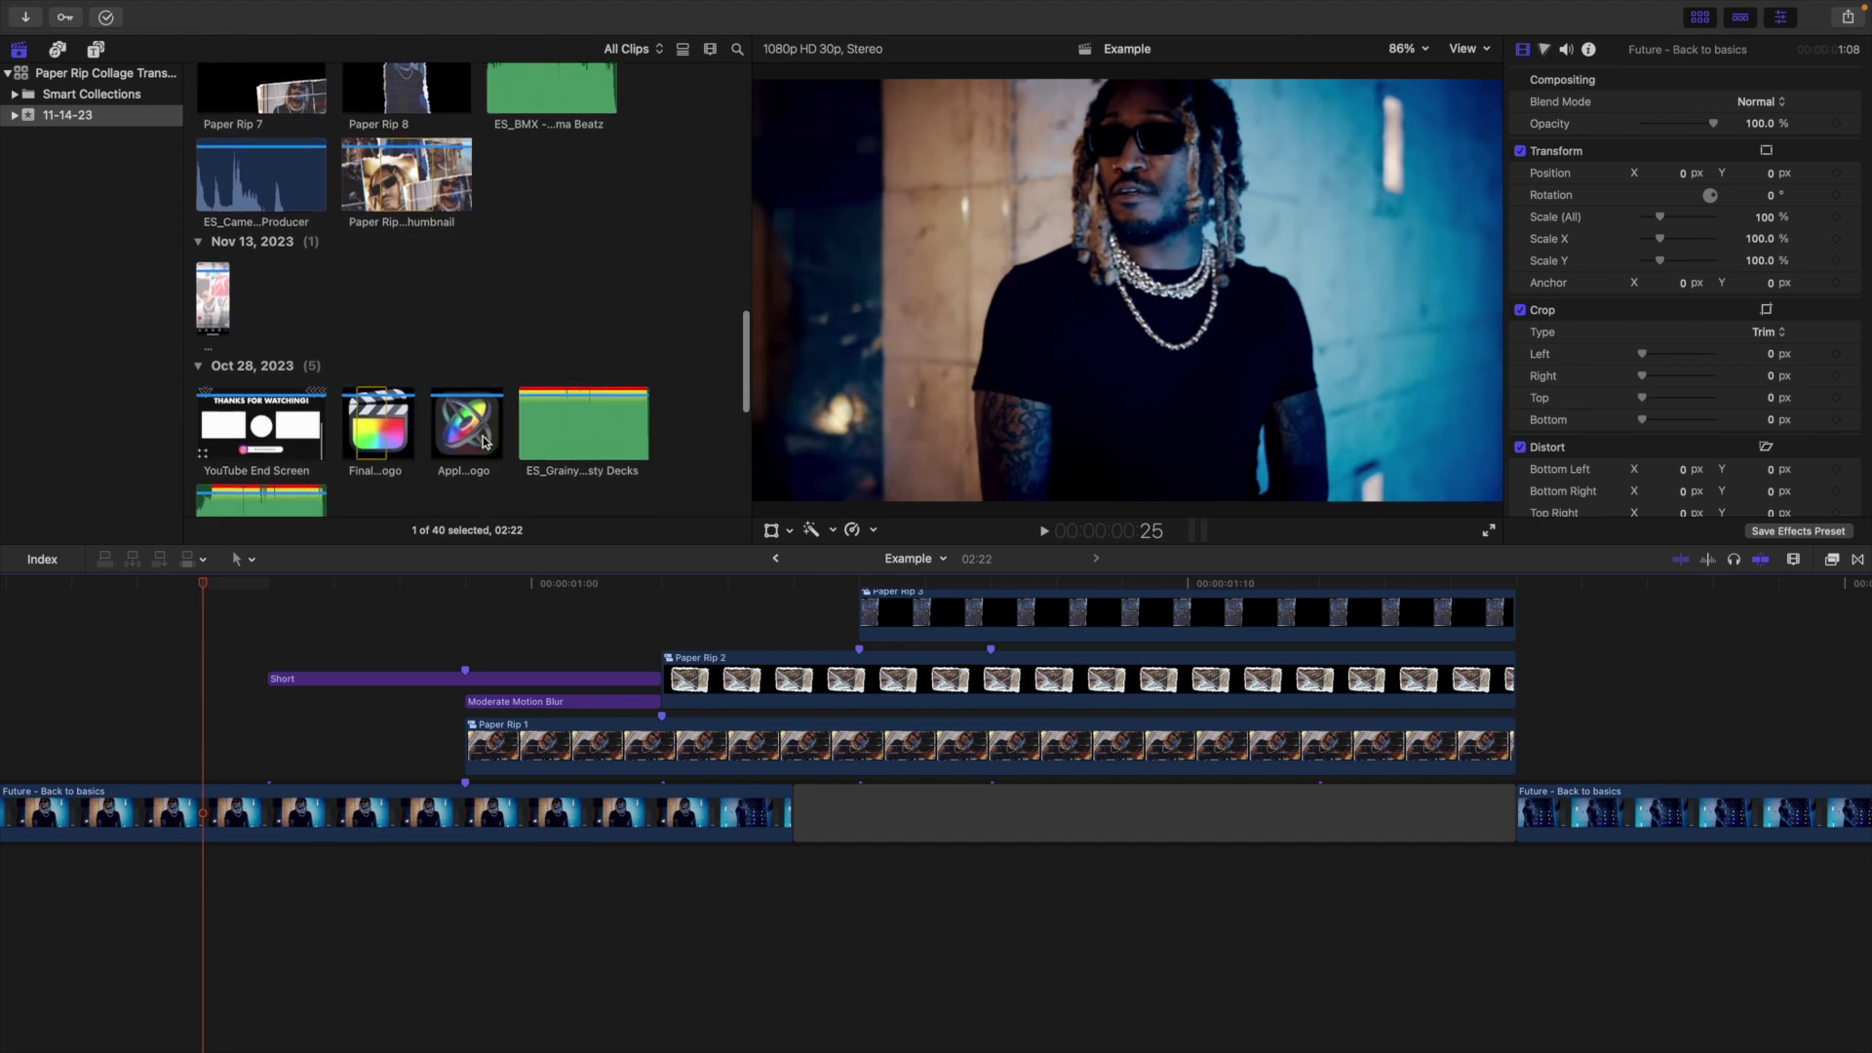
{"action": "scroll", "coordinate": [482, 441], "scroll_direction": "up", "scroll_amount": 1}
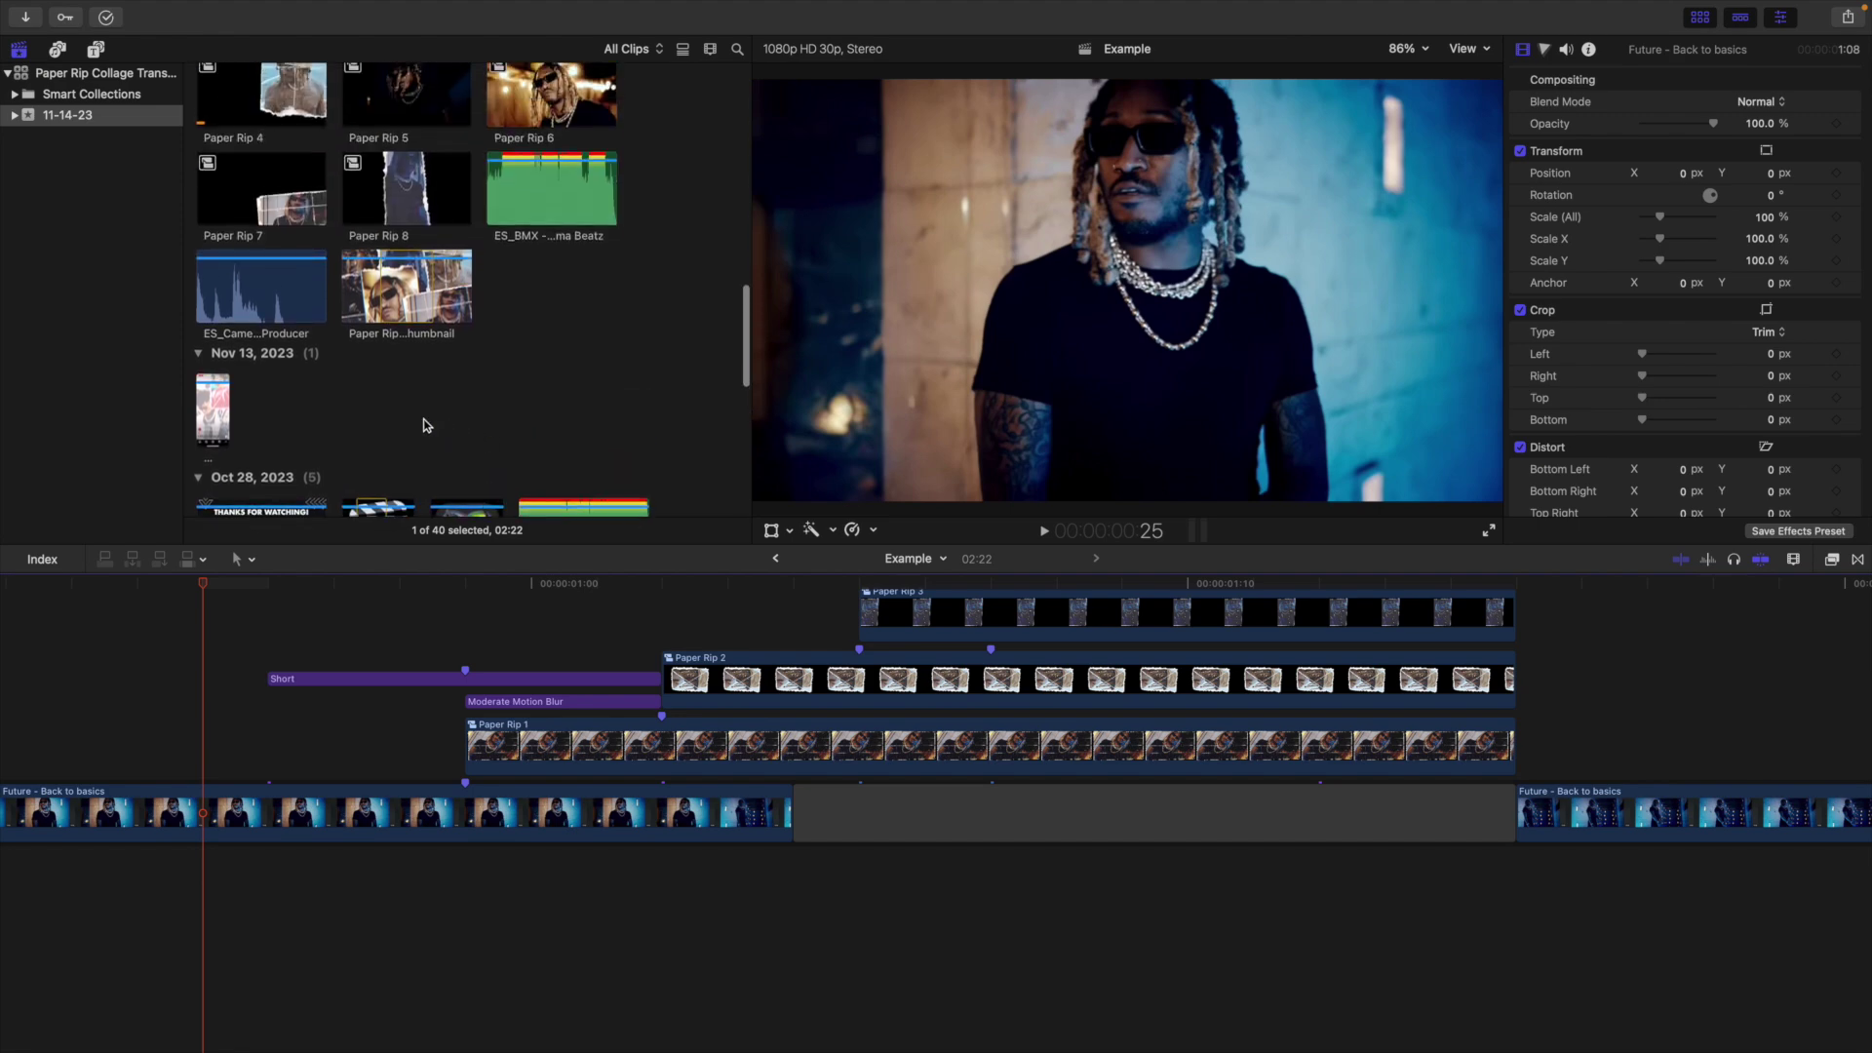
{"action": "left_click", "coordinate": [246, 294]}
{"action": "left_click_drag", "start_coordinate": [247, 294], "coordinate": [471, 902]}
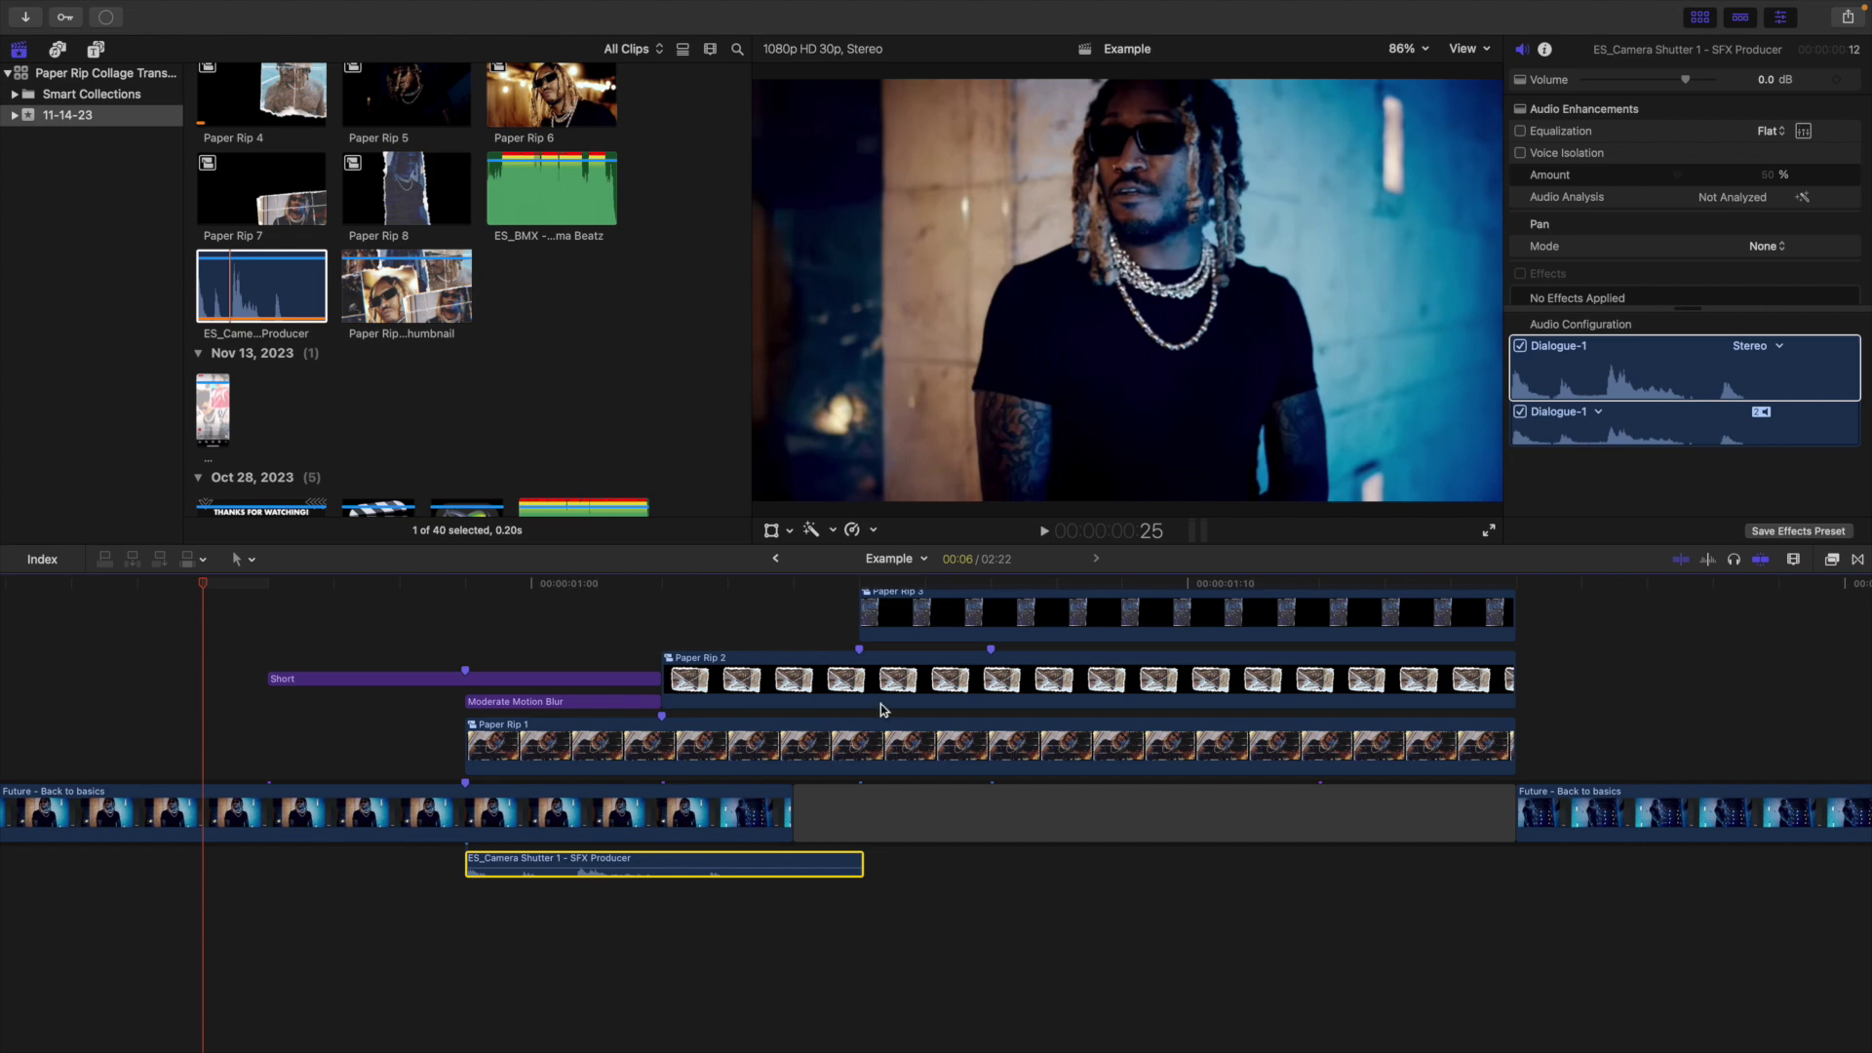
{"action": "scroll", "coordinate": [921, 773], "scroll_direction": "up", "scroll_amount": 3}
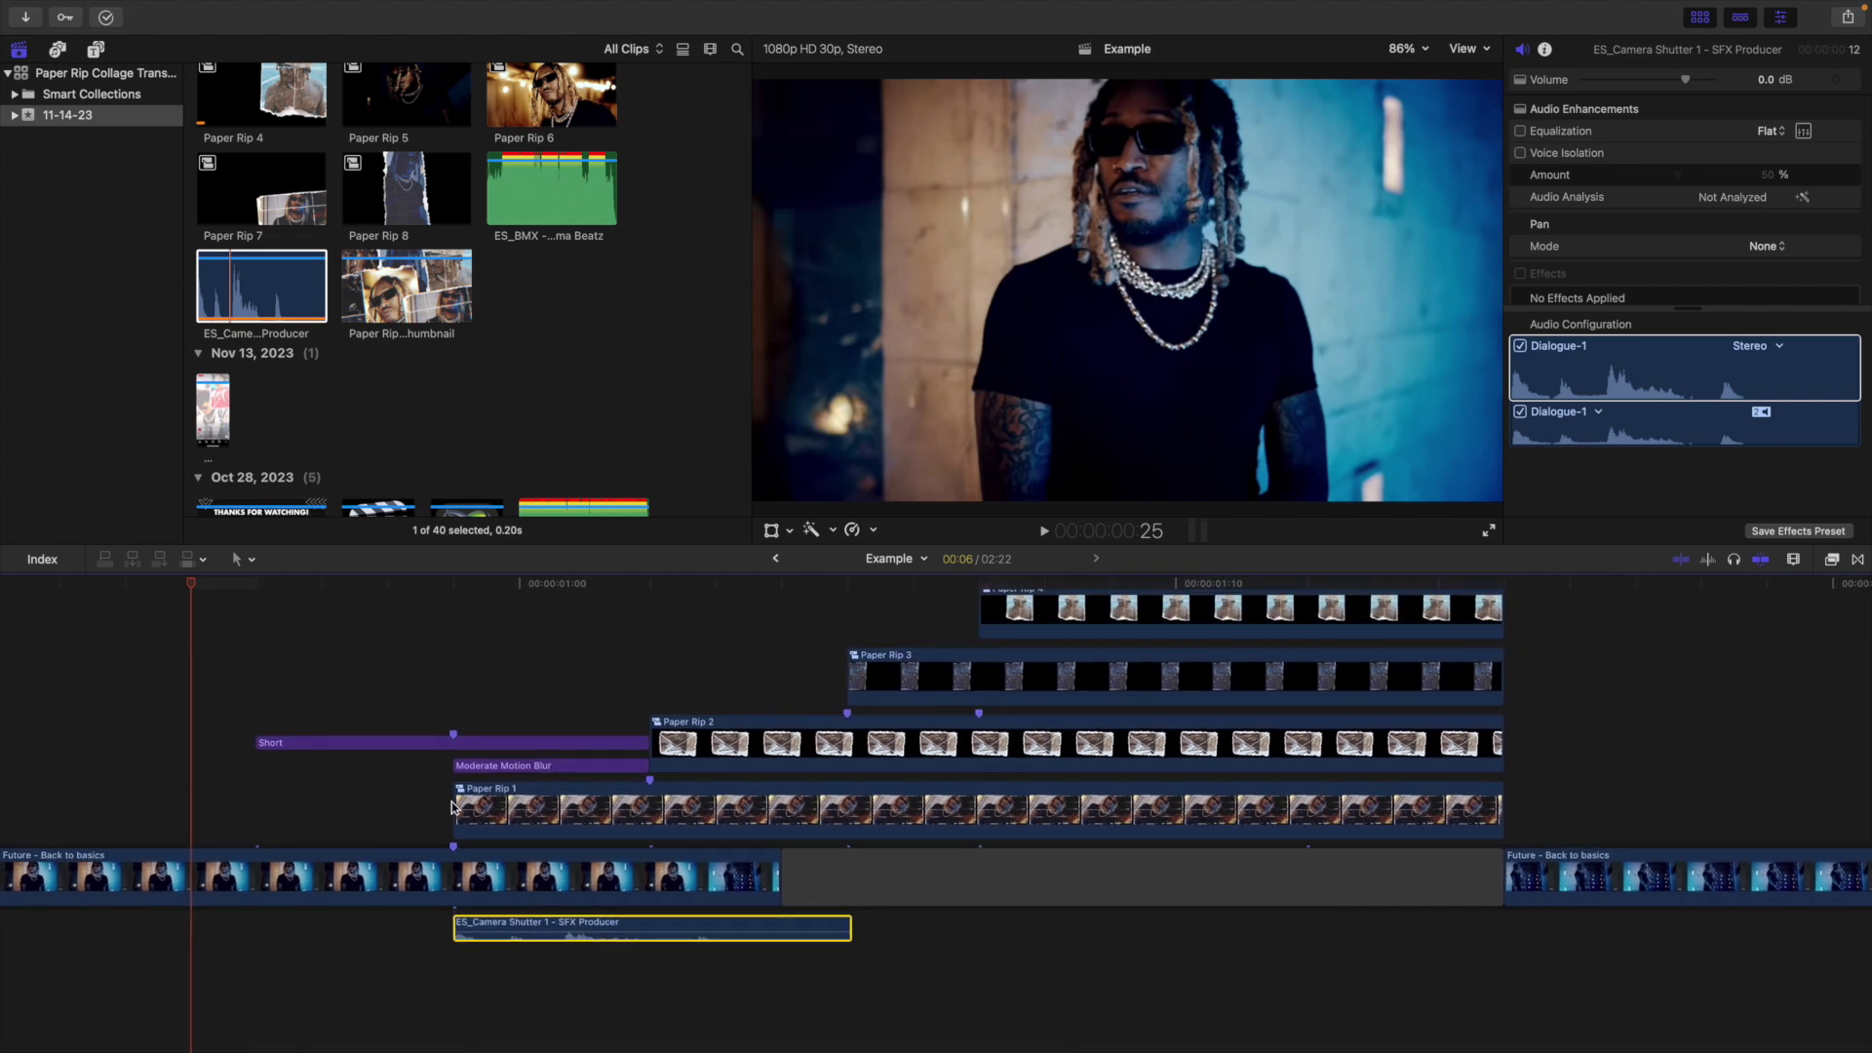
Assign the Effects audio role to the camera shutter clip in the timeline
{"action": "left_click", "coordinate": [410, 731]}
{"action": "left_click", "coordinate": [564, 933]}
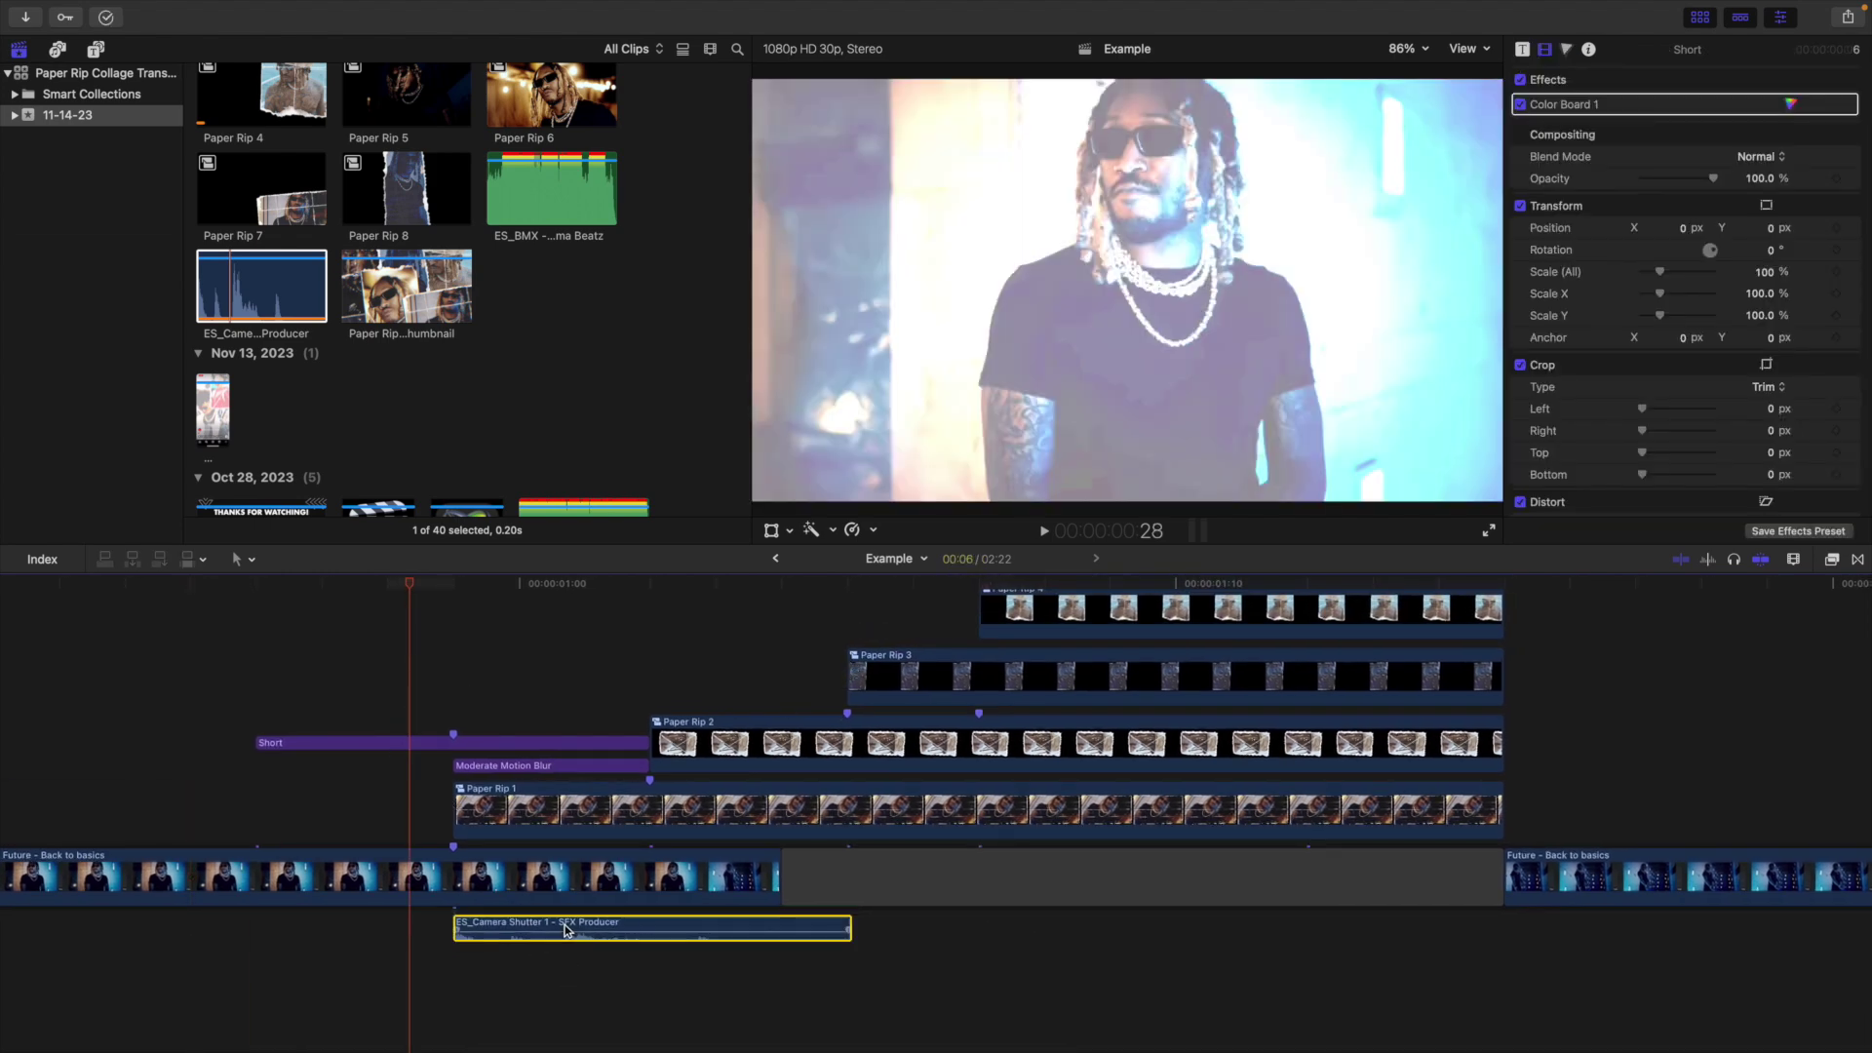
{"action": "right_click", "coordinate": [570, 931]}
{"action": "mouse_move", "coordinate": [649, 771]}
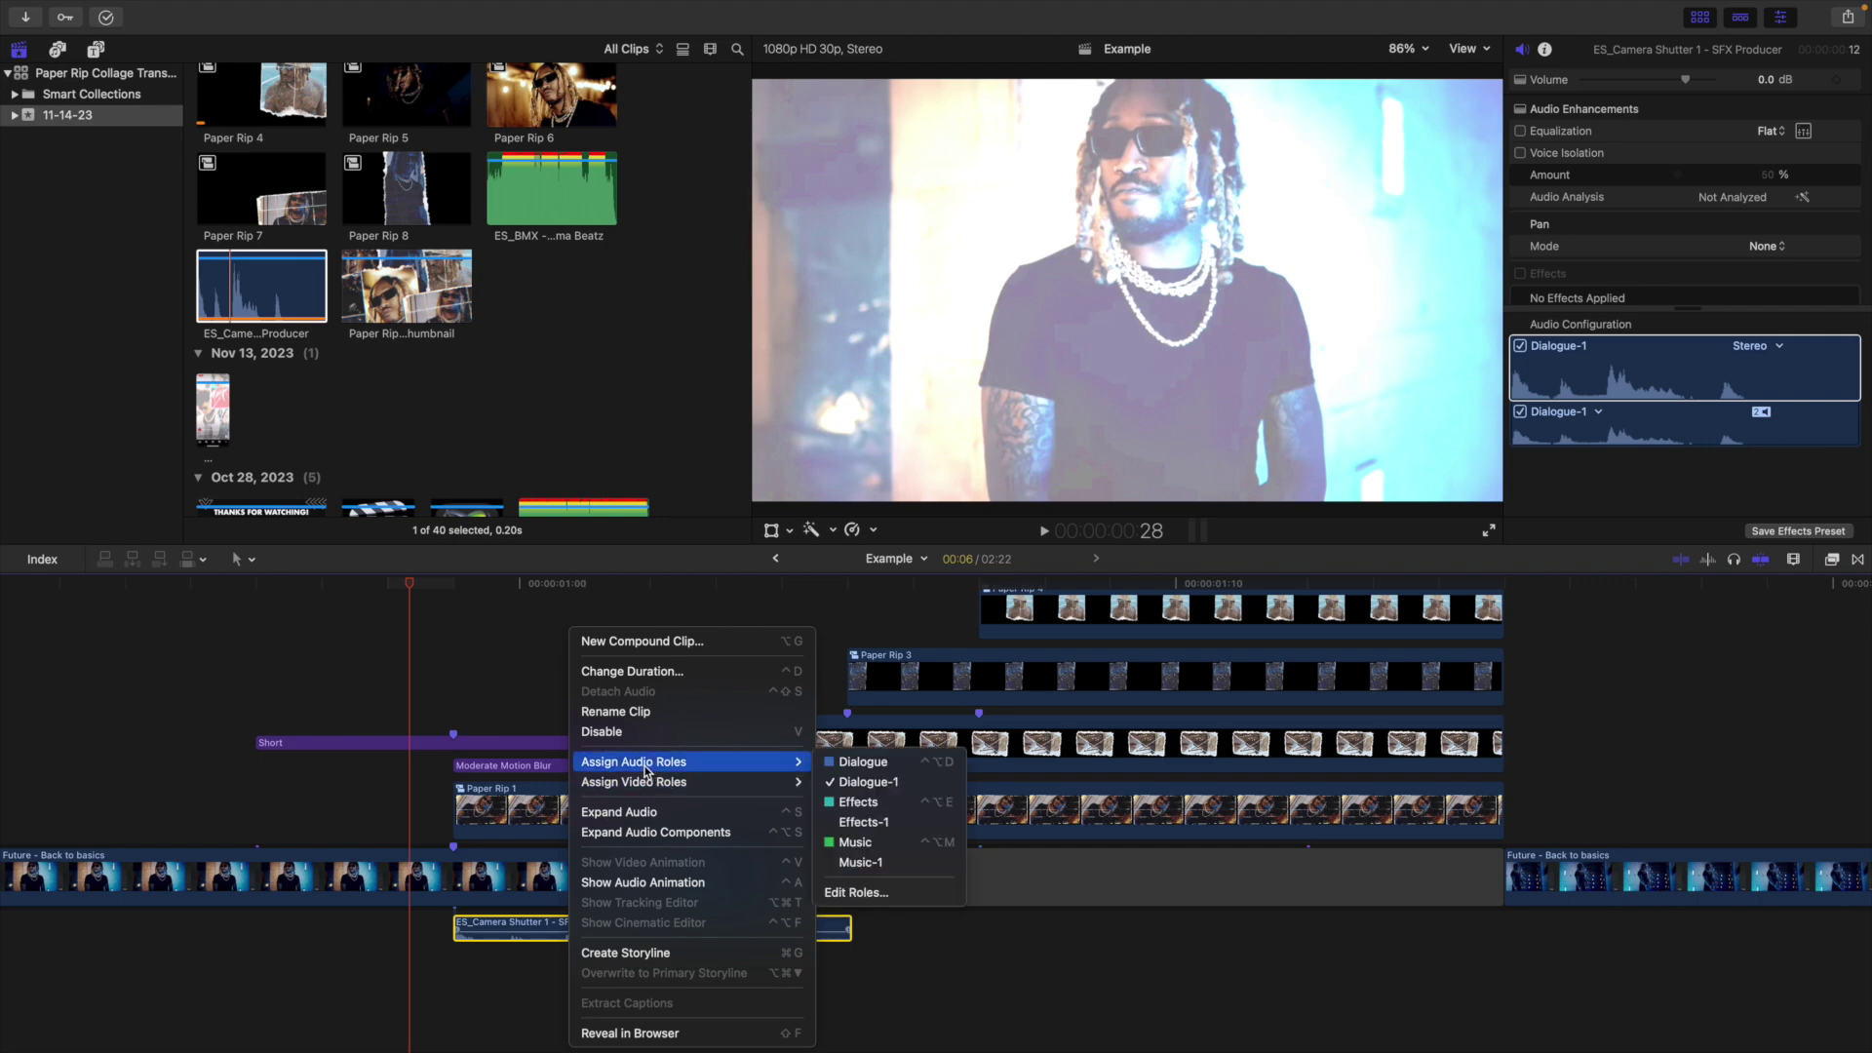
{"action": "left_click", "coordinate": [857, 805]}
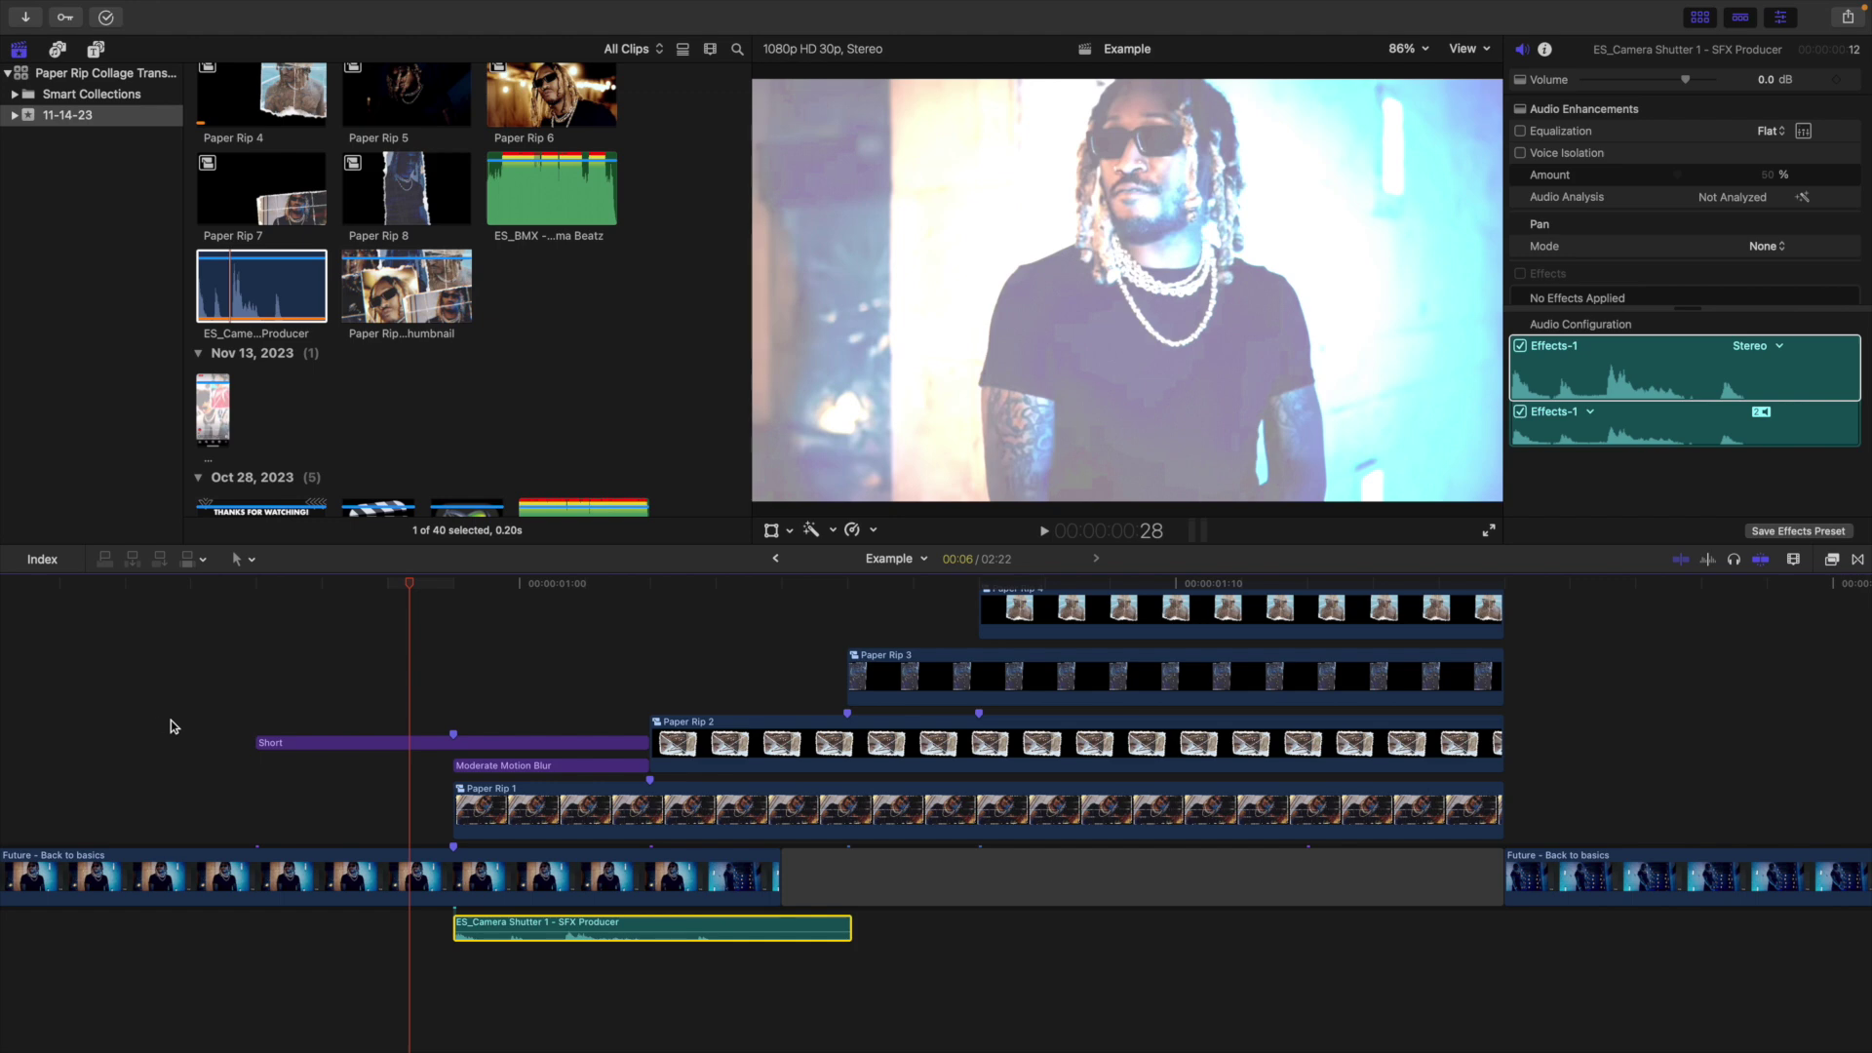
Show the audio meters, solo the camera shutter clip and play it from the first flash to check its level
{"action": "left_click", "coordinate": [81, 730]}
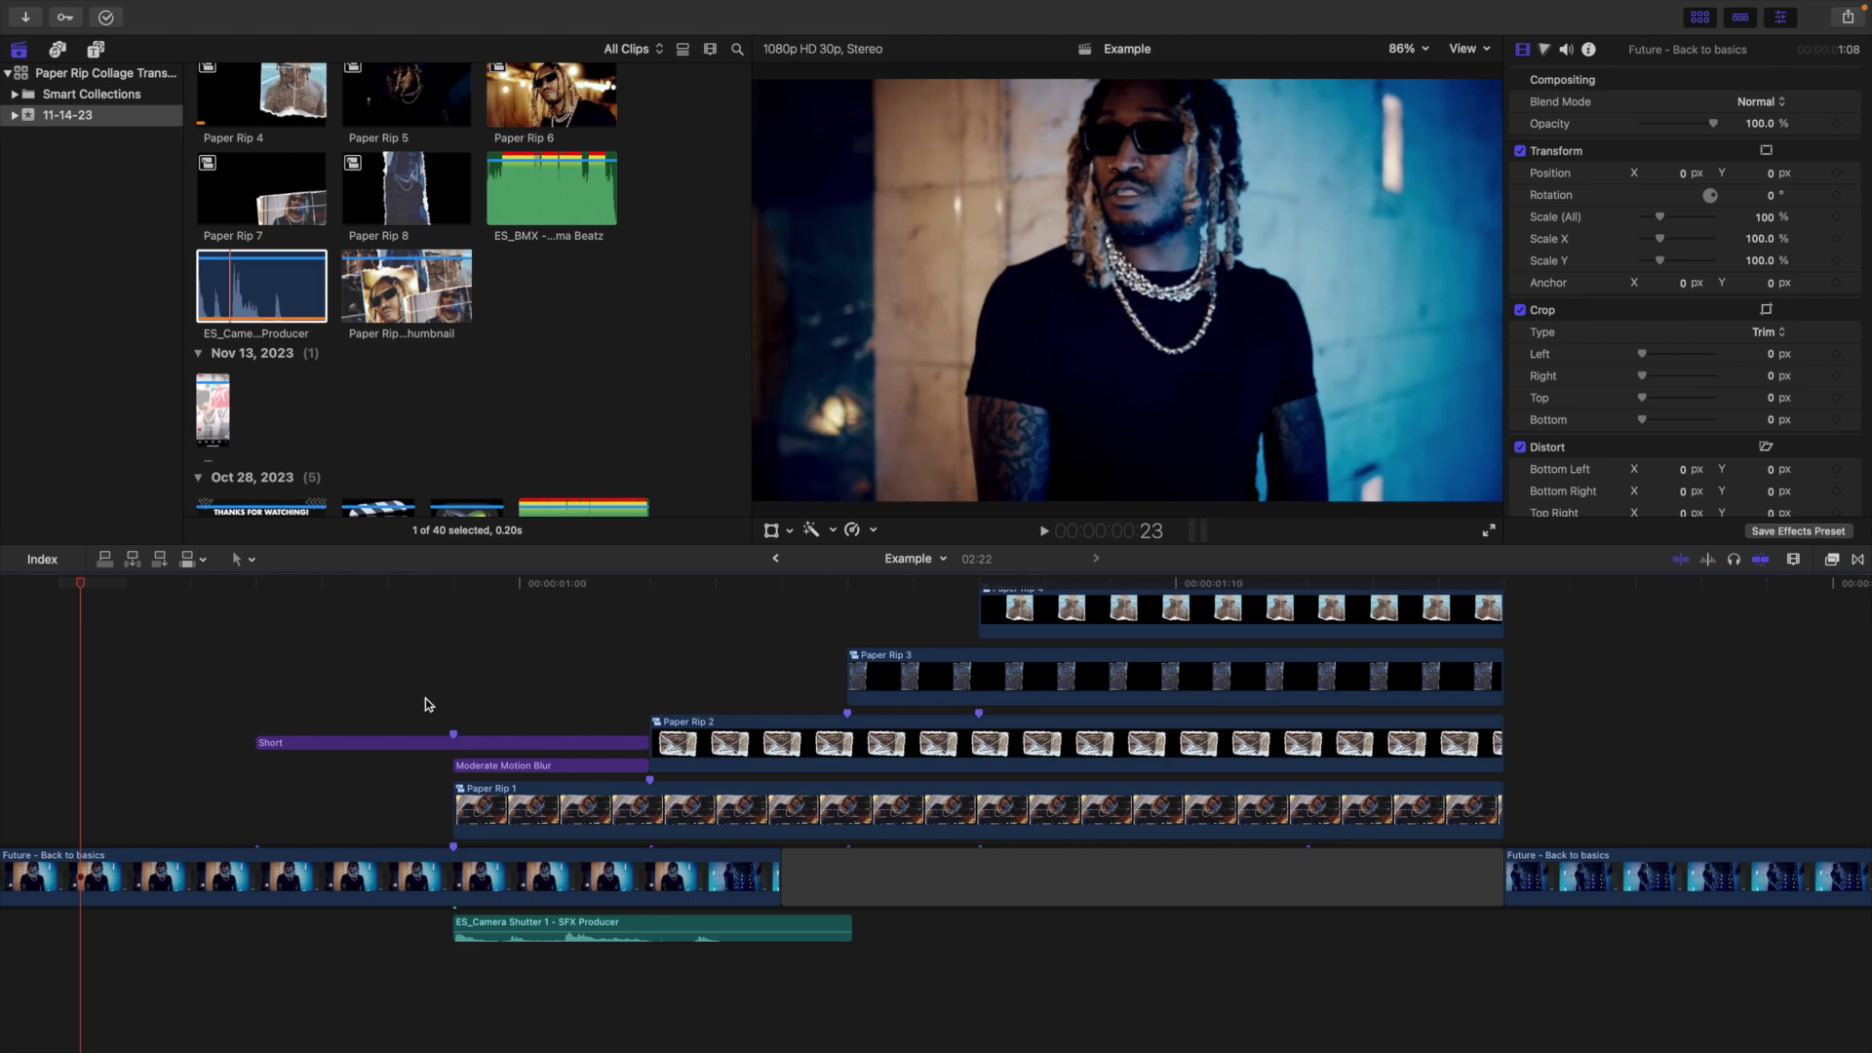
{"action": "left_click", "coordinate": [452, 742]}
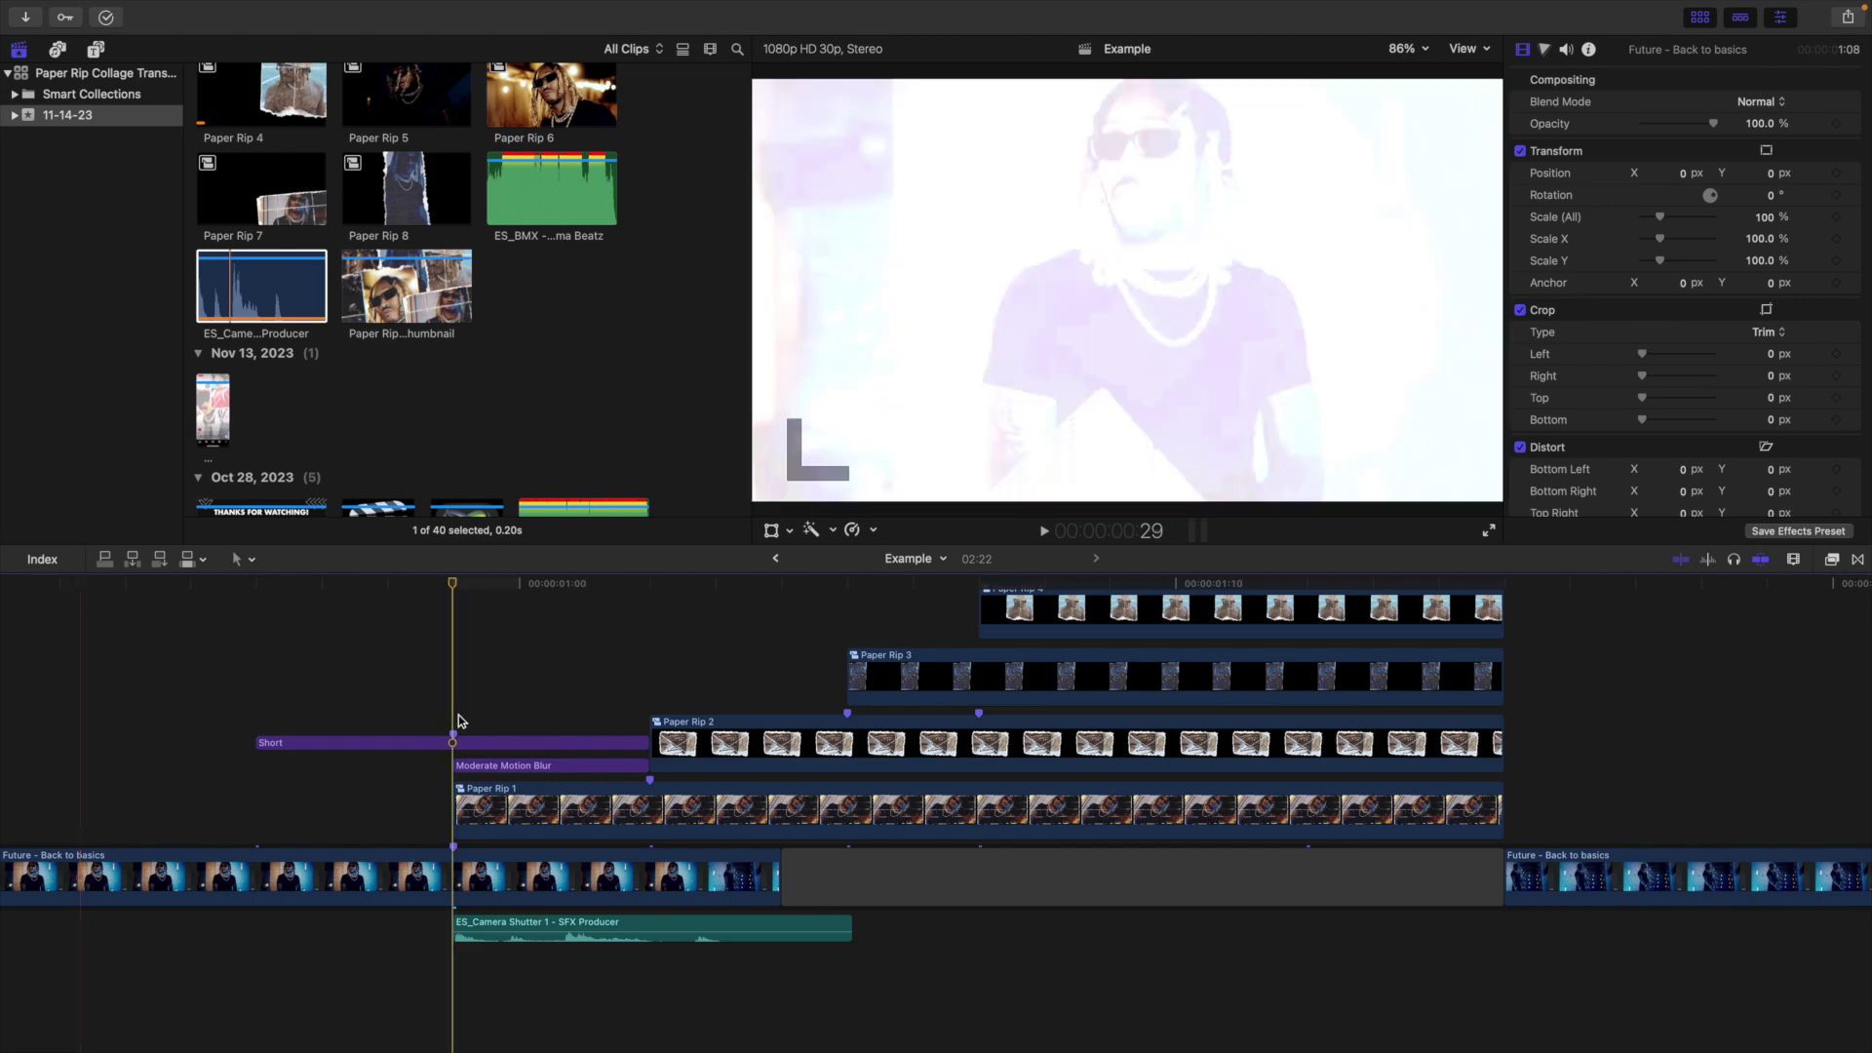
{"action": "left_click", "coordinate": [587, 929]}
{"action": "left_click", "coordinate": [1199, 531]}
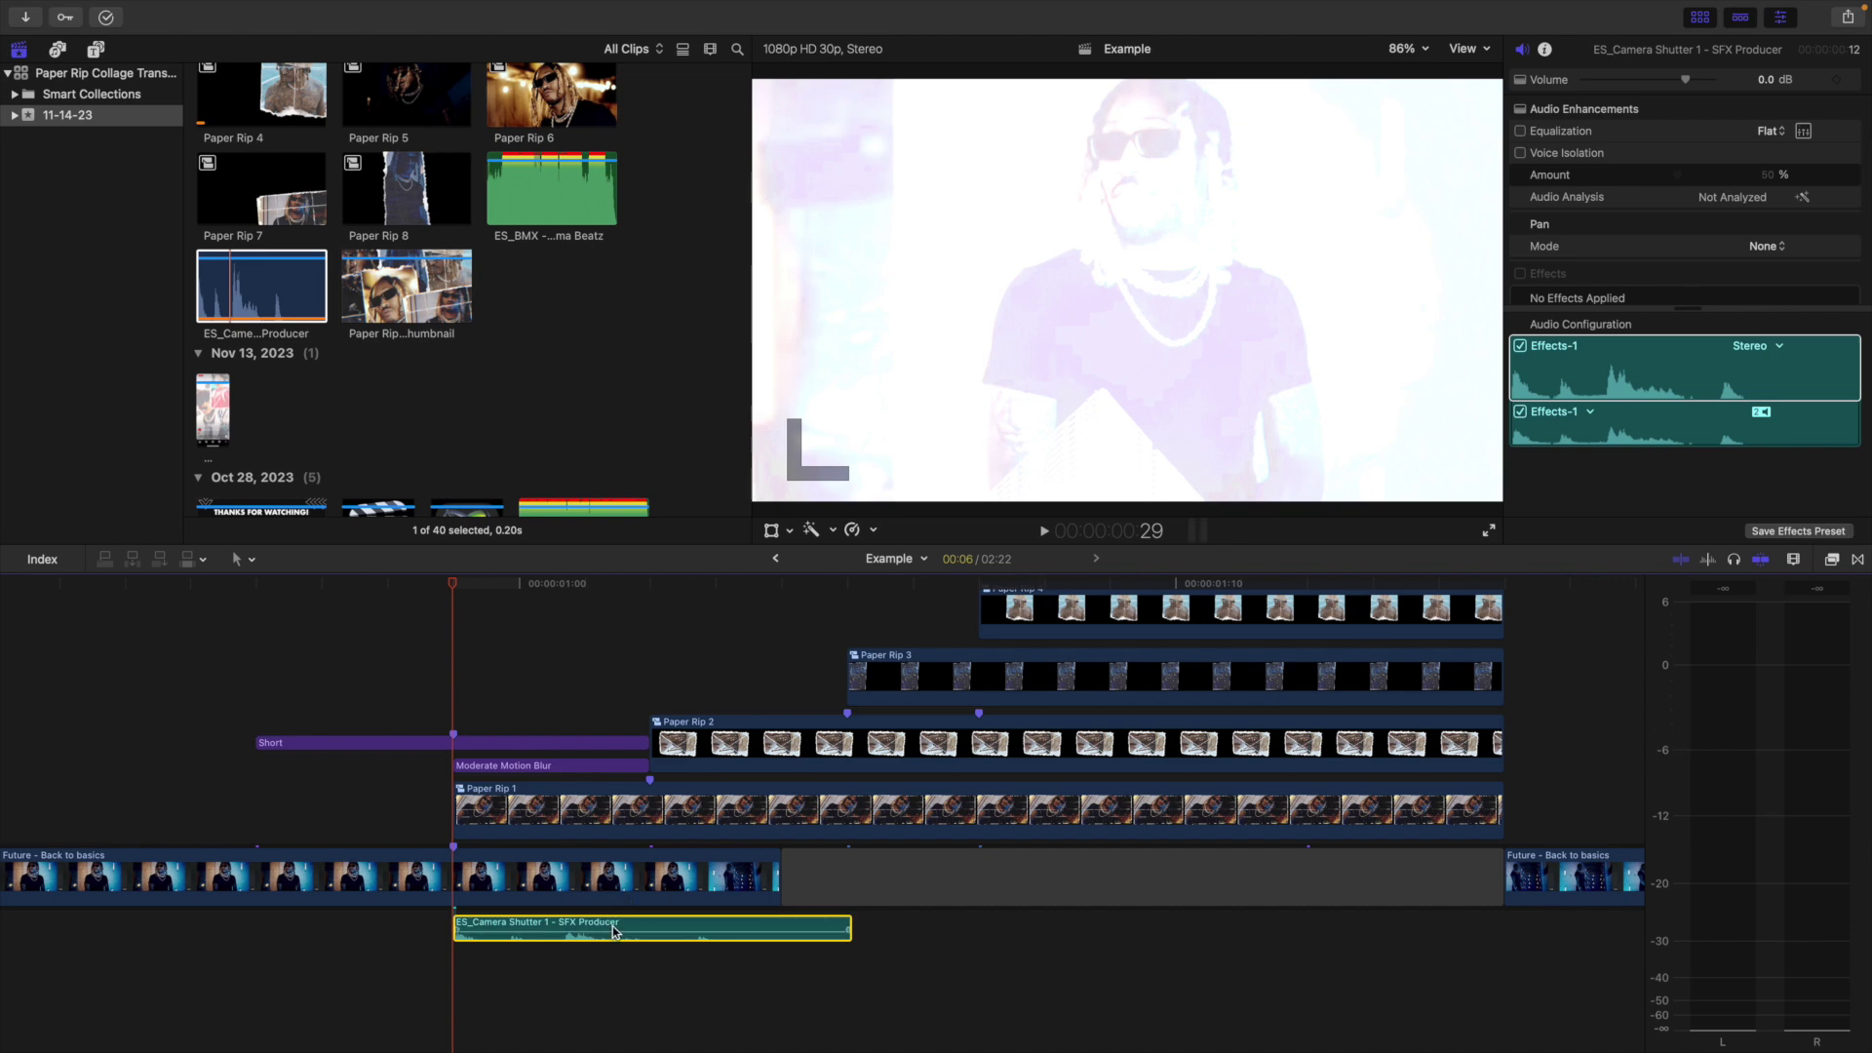
{"action": "left_click", "coordinate": [1733, 566]}
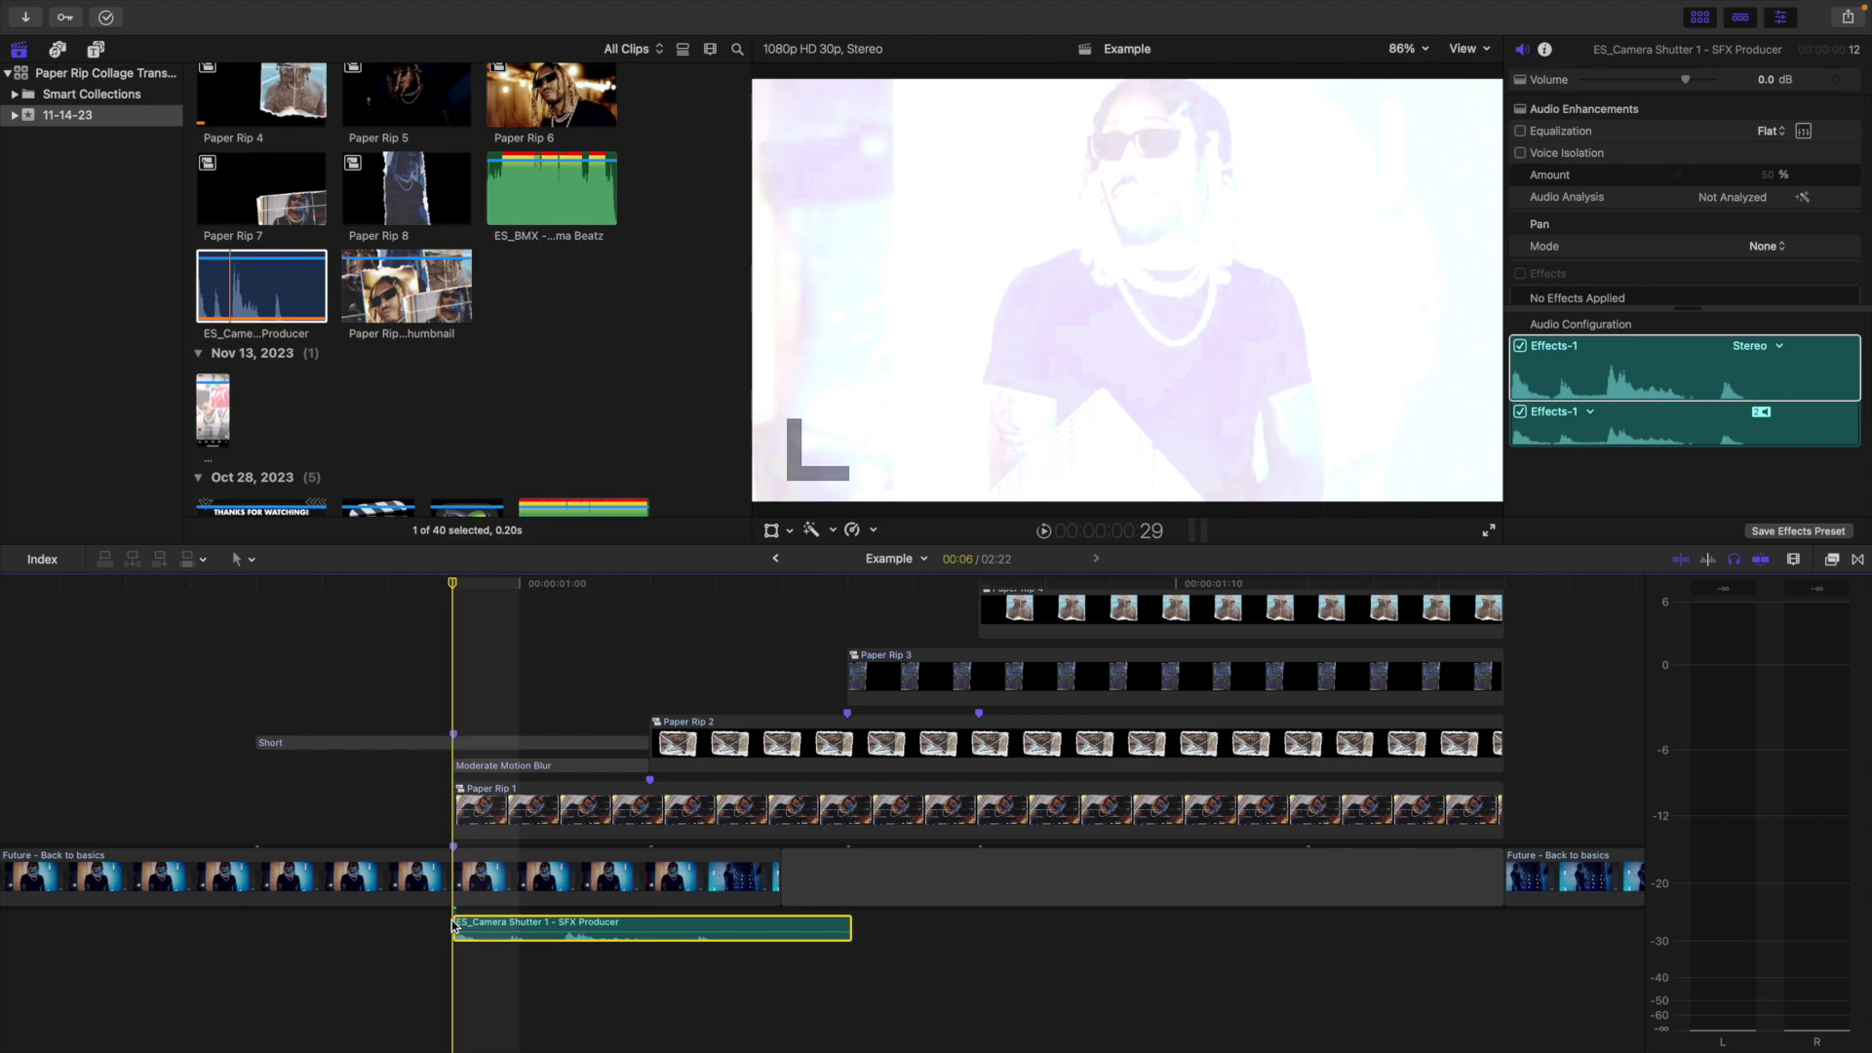
{"action": "key", "text": "slash"}
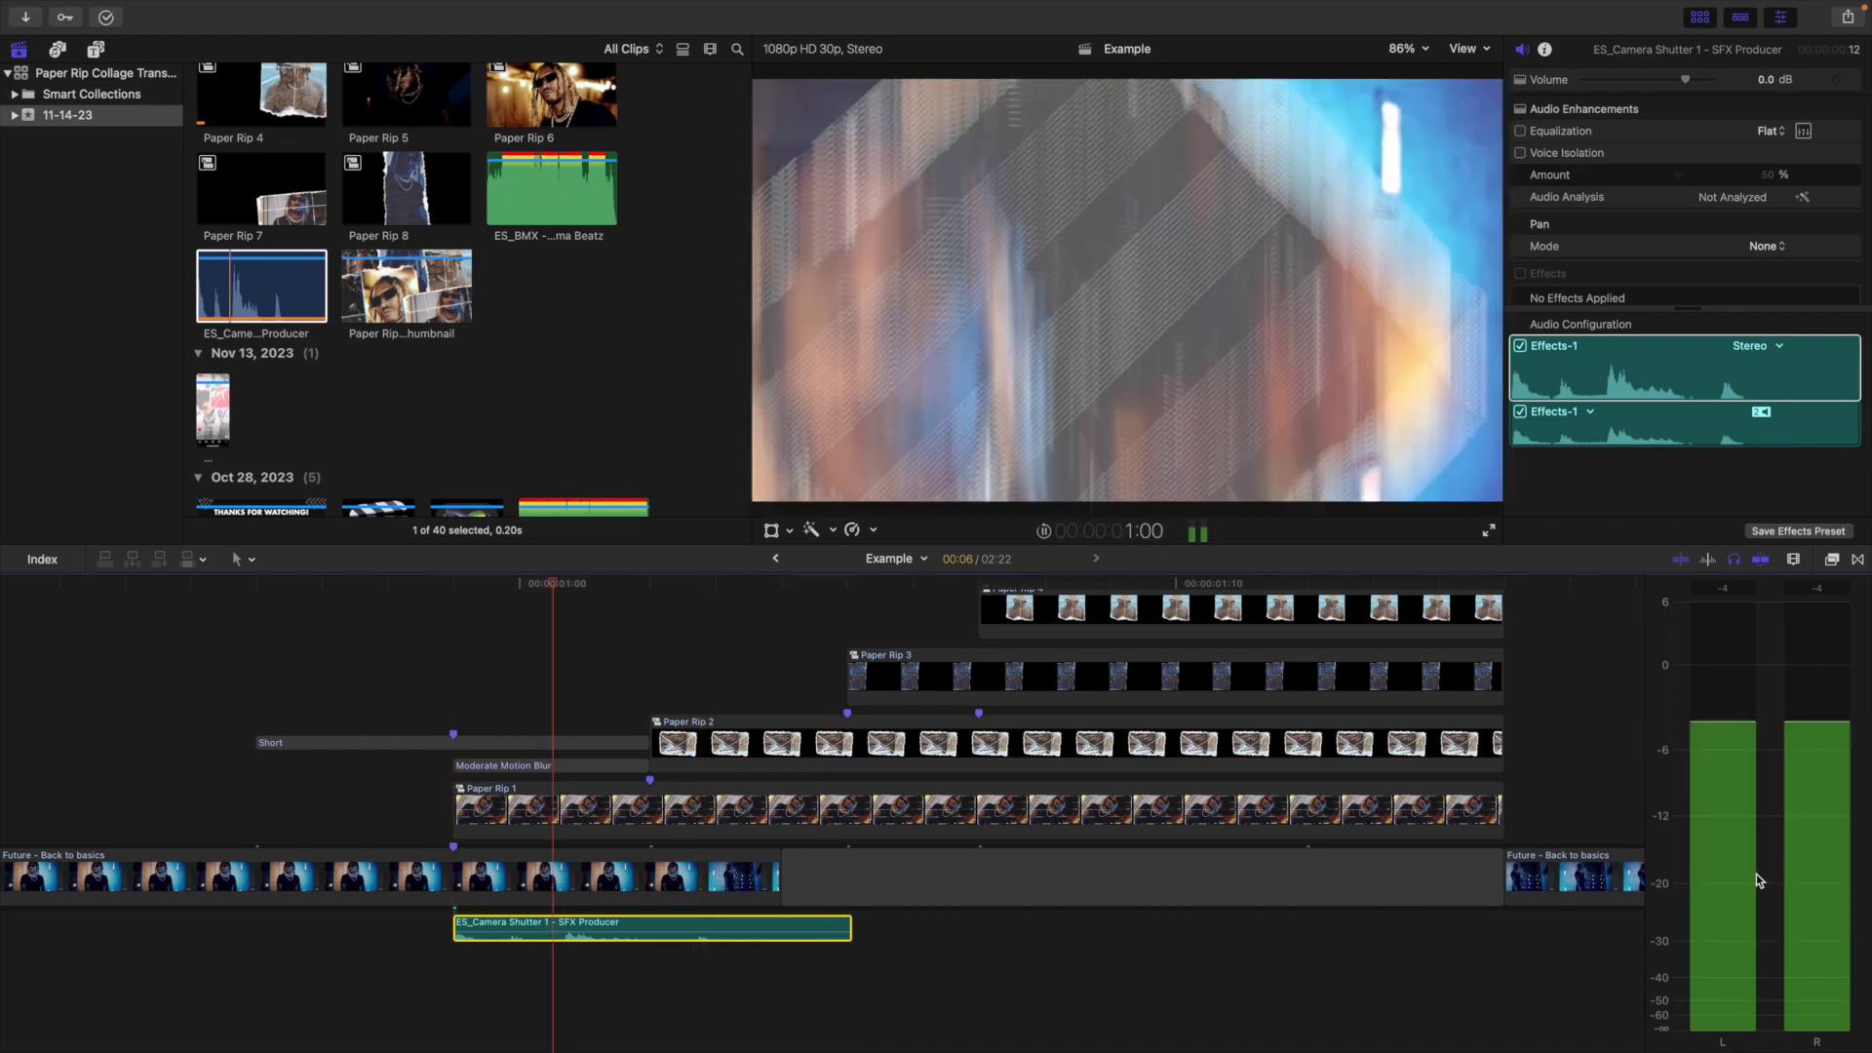
Set the camera shutter clip's volume to -10 dB
{"action": "left_click", "coordinate": [1766, 79]}
{"action": "type", "text": "-10"}
{"action": "key", "text": "Return"}
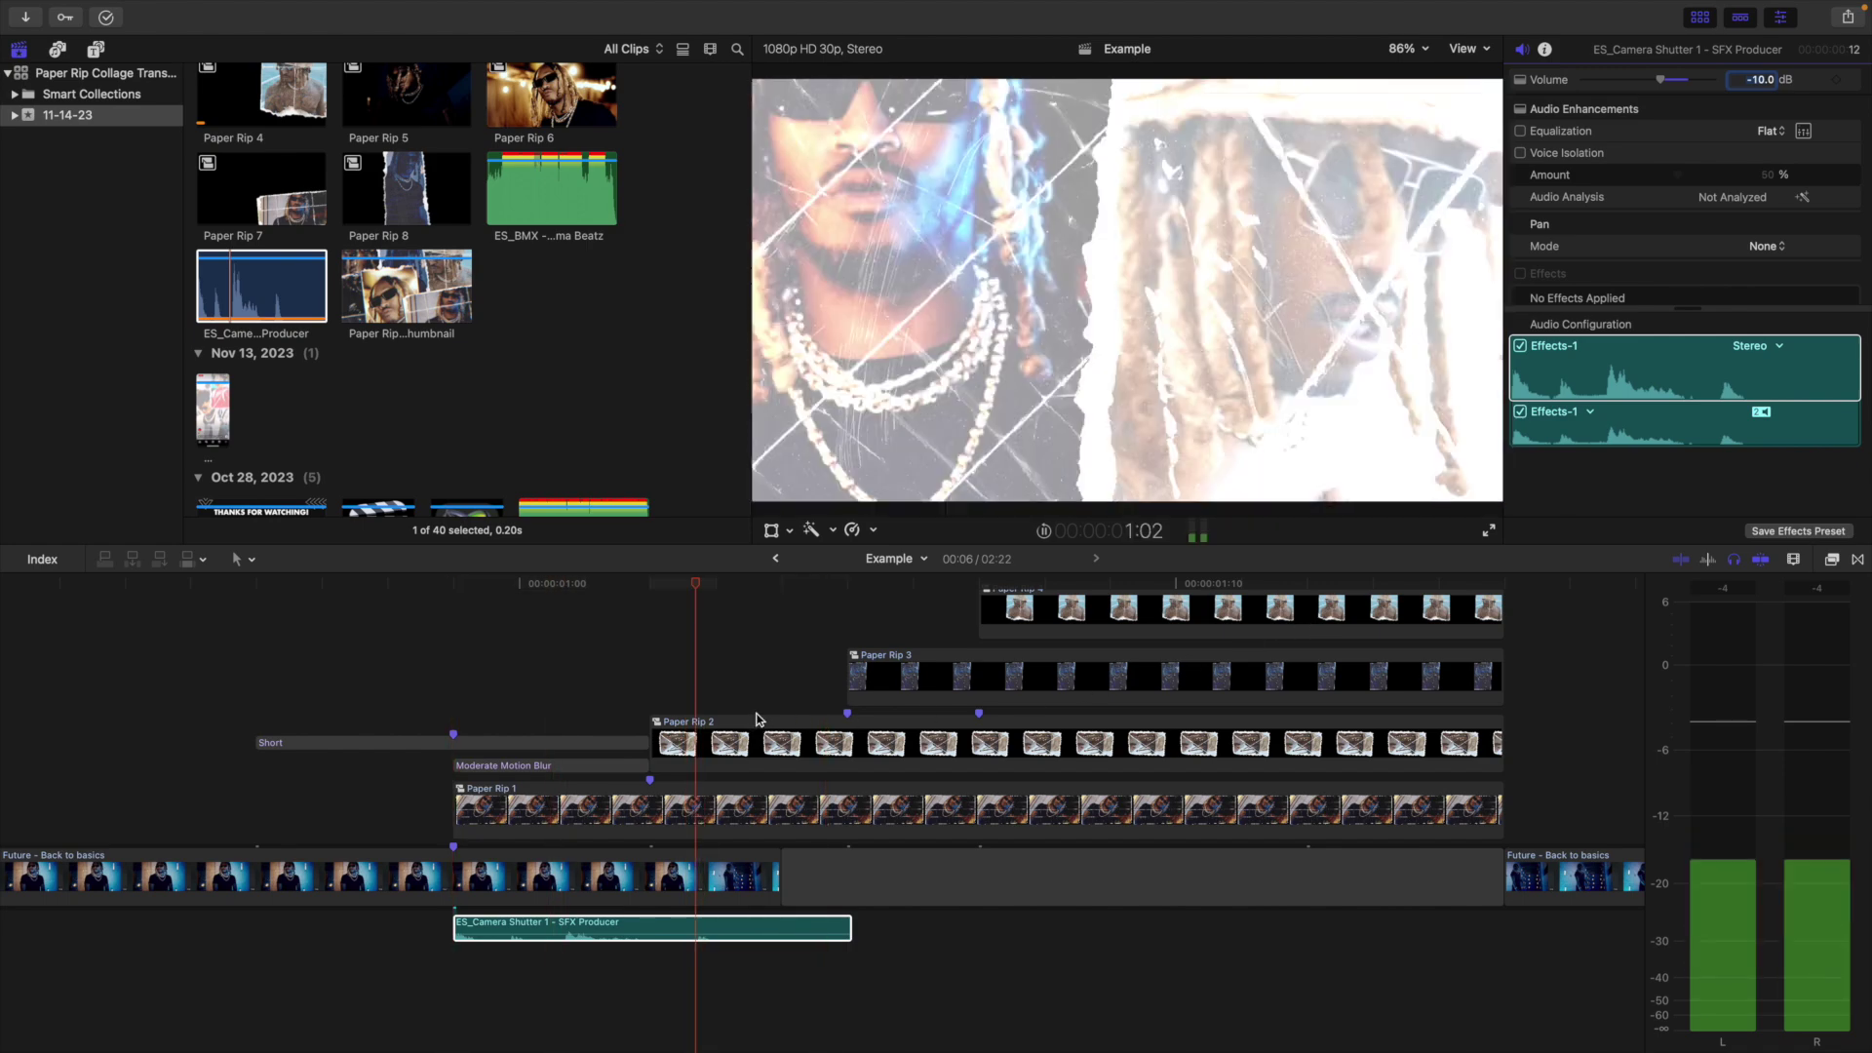
Play the sequence from near its start to review the transition with the camera shutter sound
{"action": "key", "text": "space"}
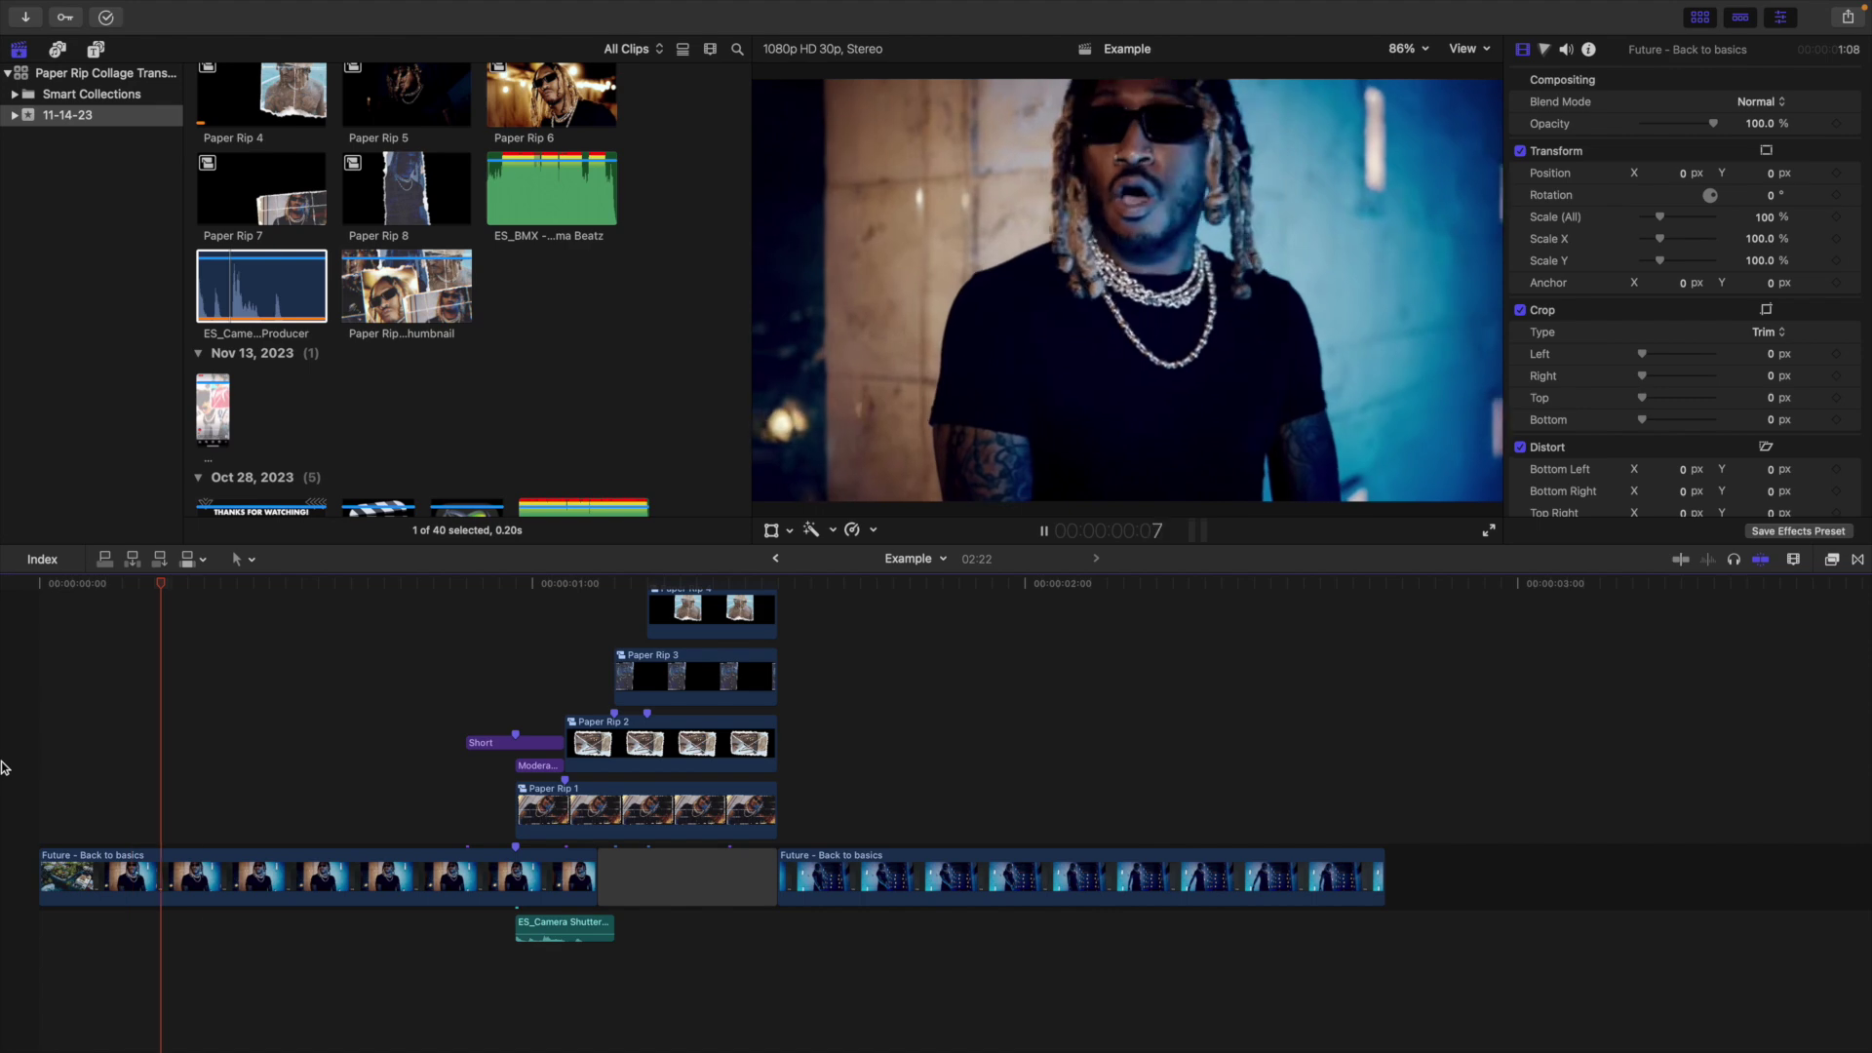
{"action": "key", "text": "space"}
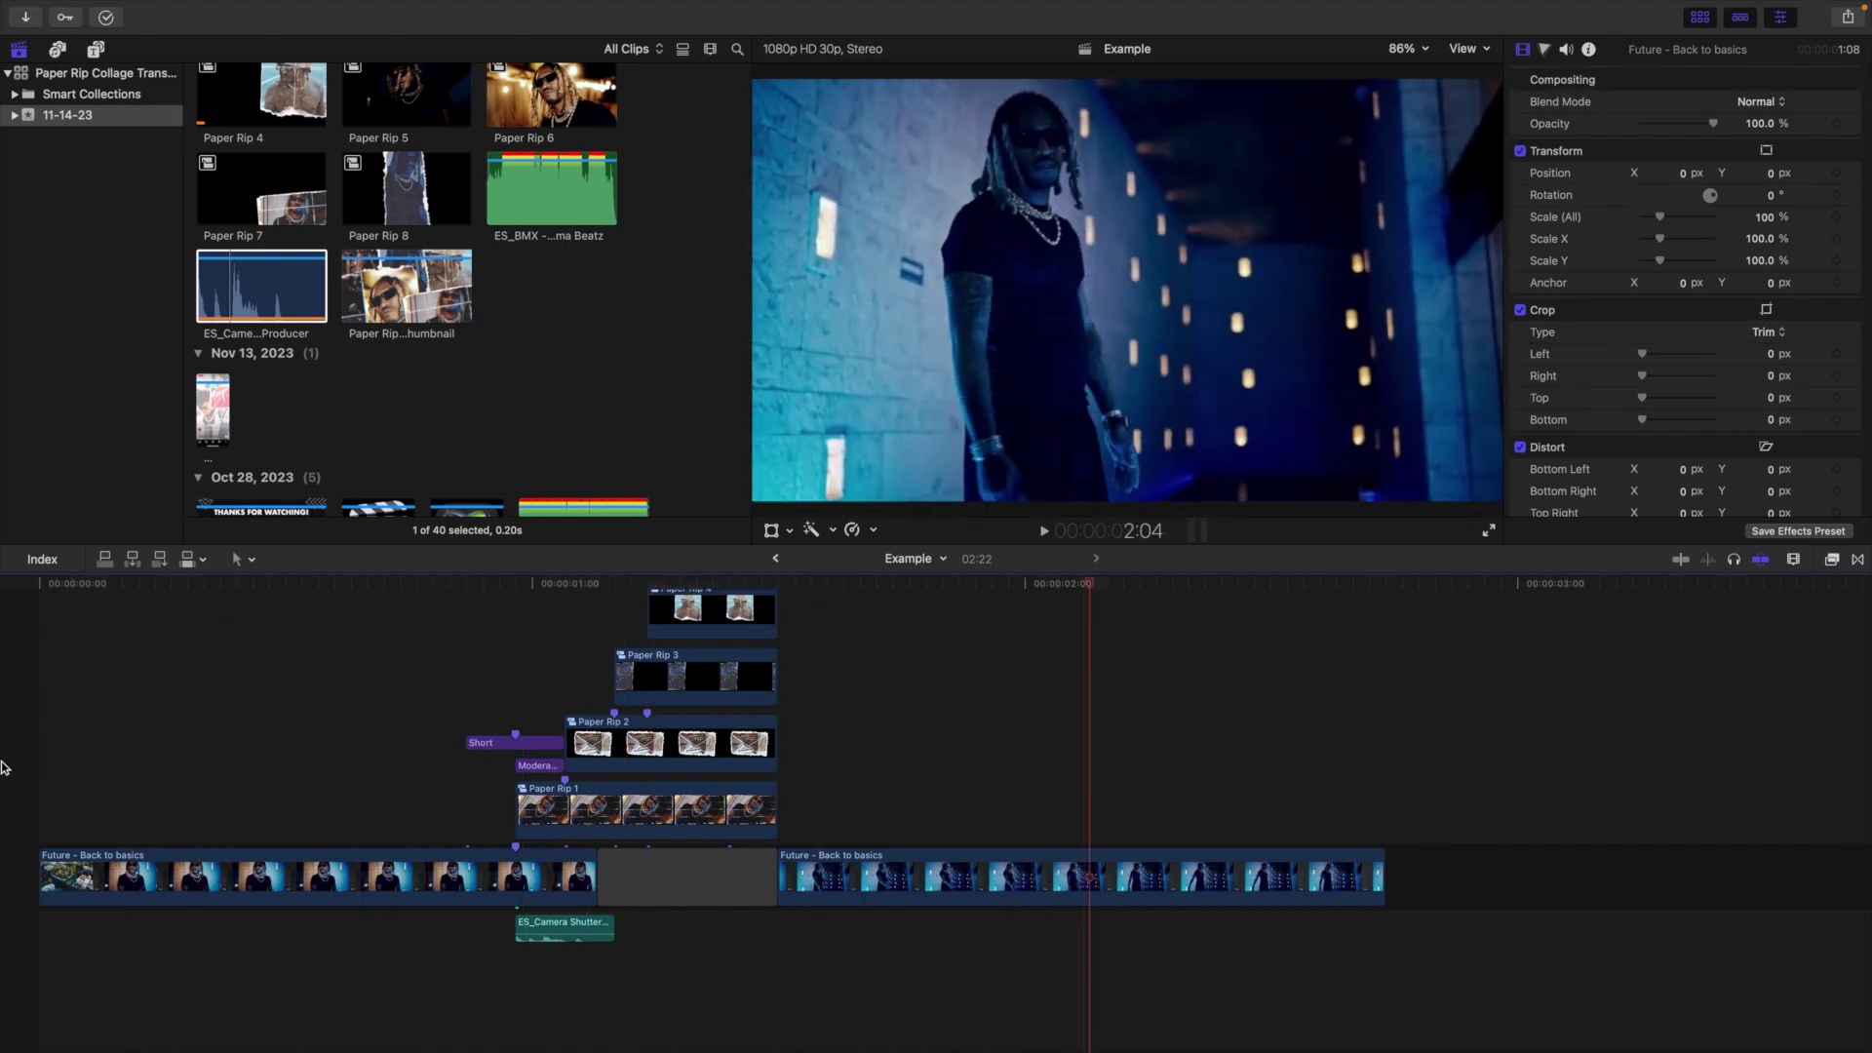